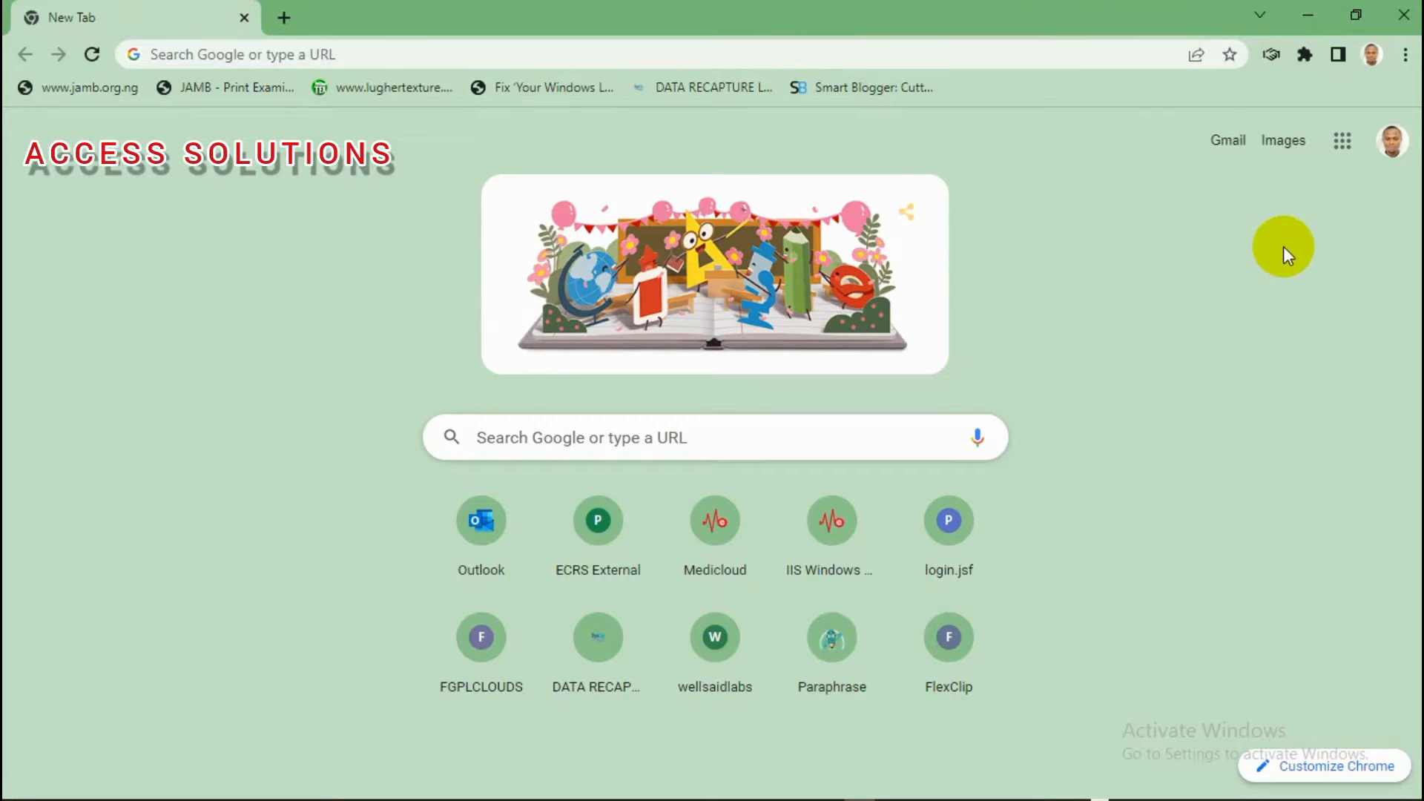
# Step: Search Google for docs.forms.create from the new tab page
pyautogui.click(1391, 149)
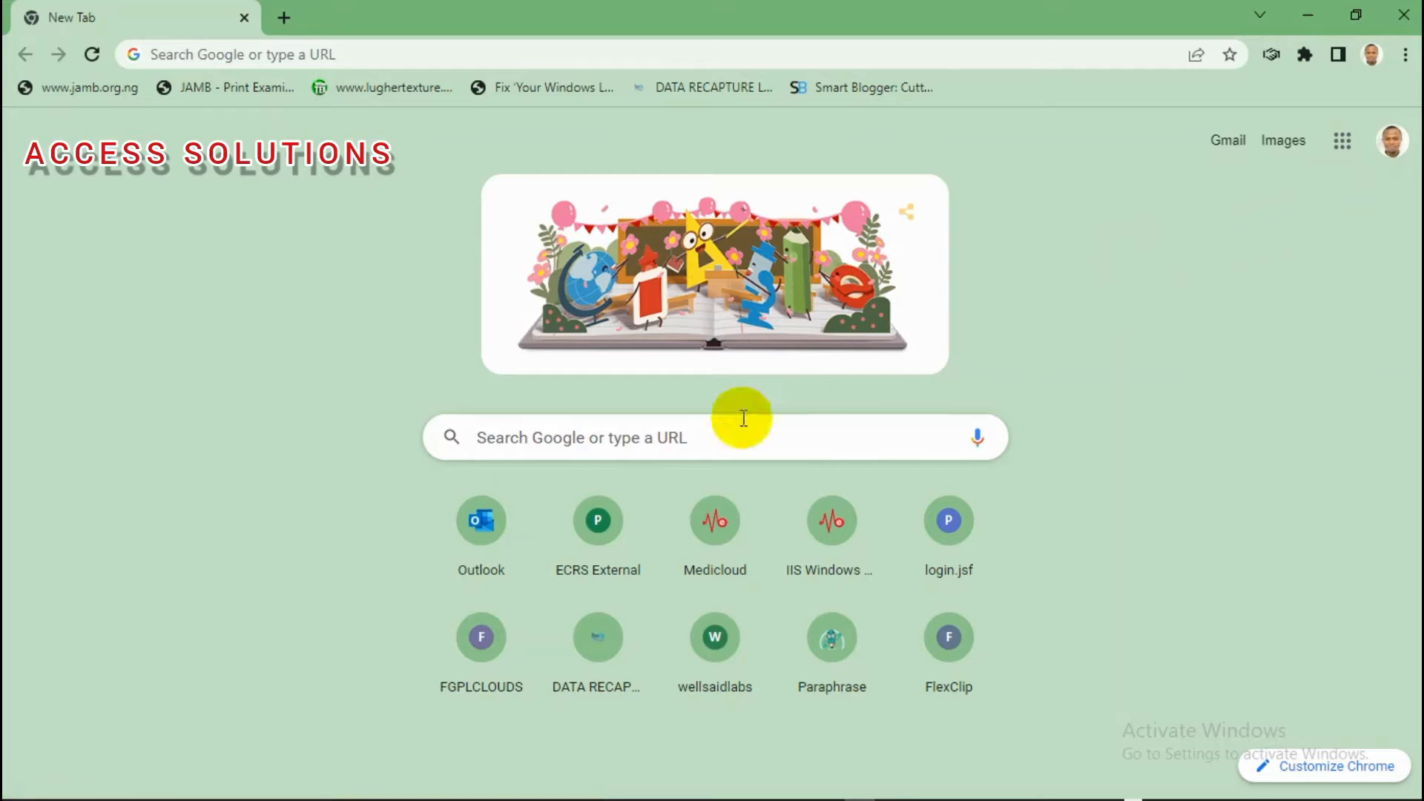
pyautogui.click(648, 444)
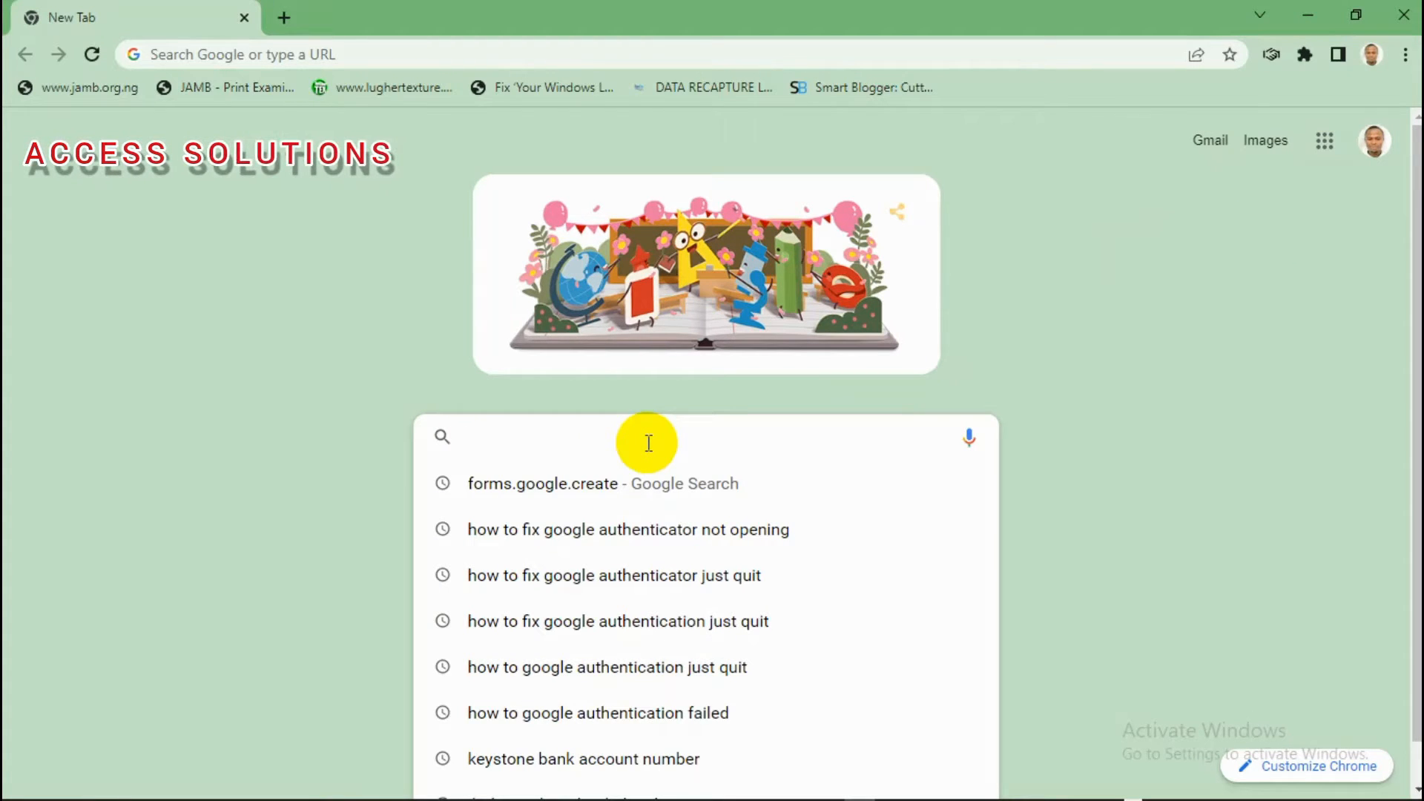
pyautogui.write('docs.')
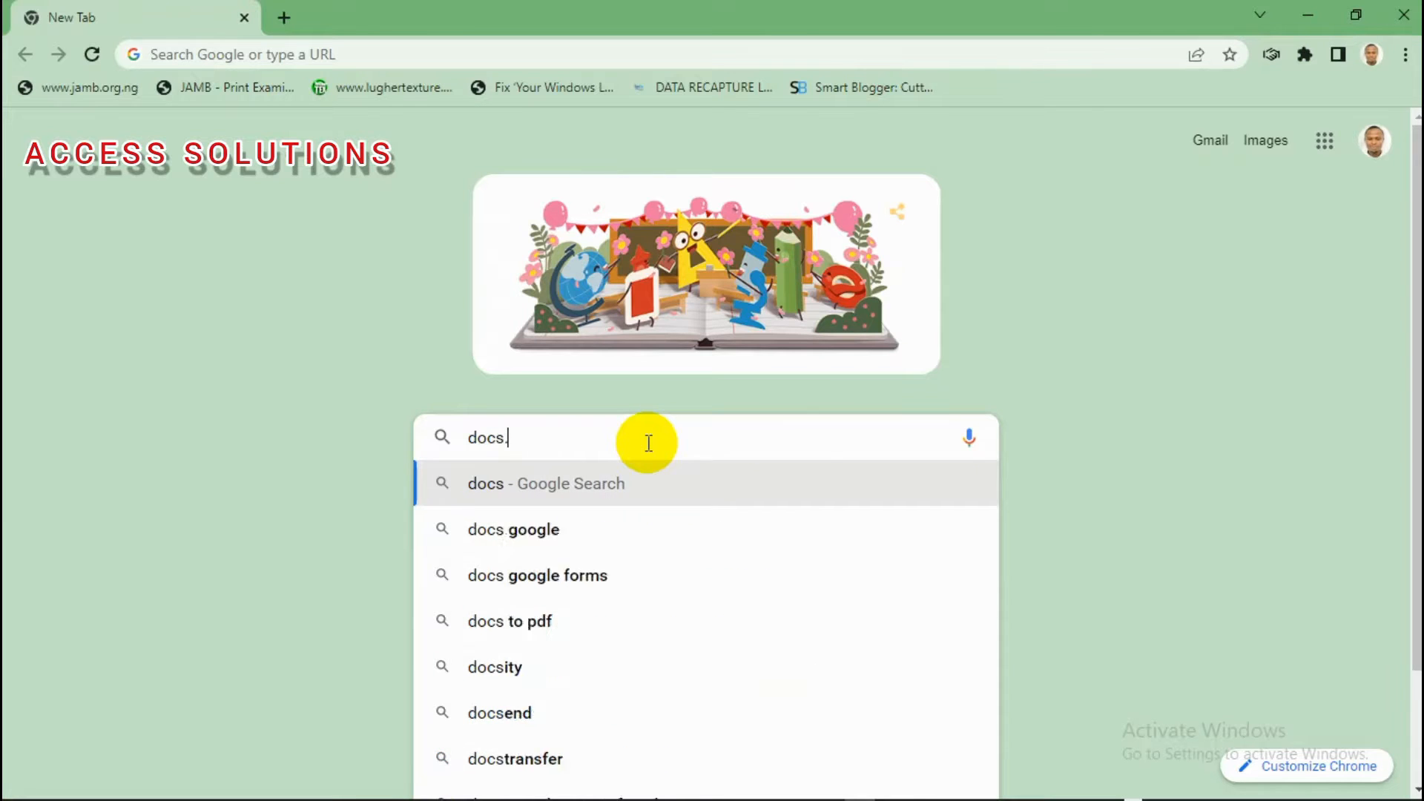
pyautogui.write('form')
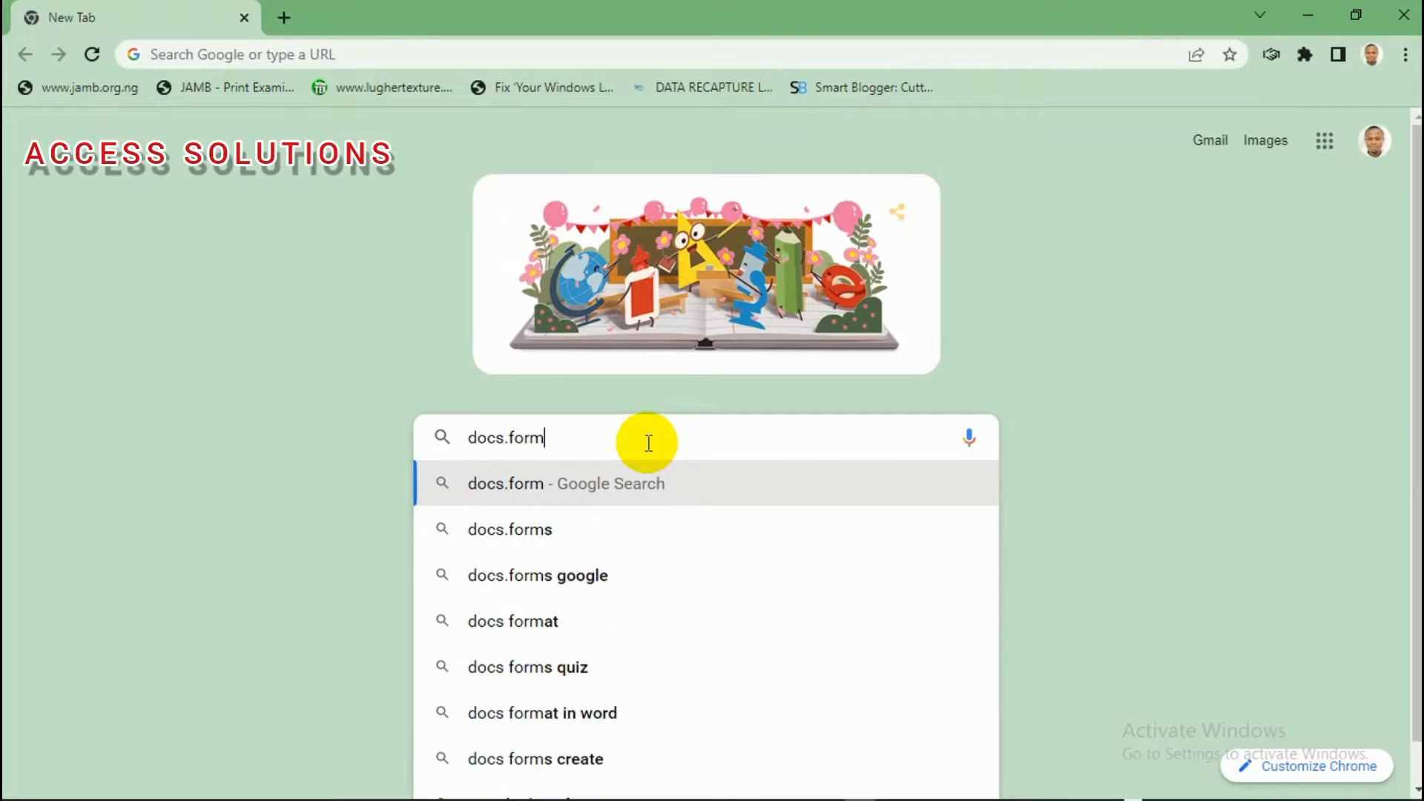
pyautogui.write('s')
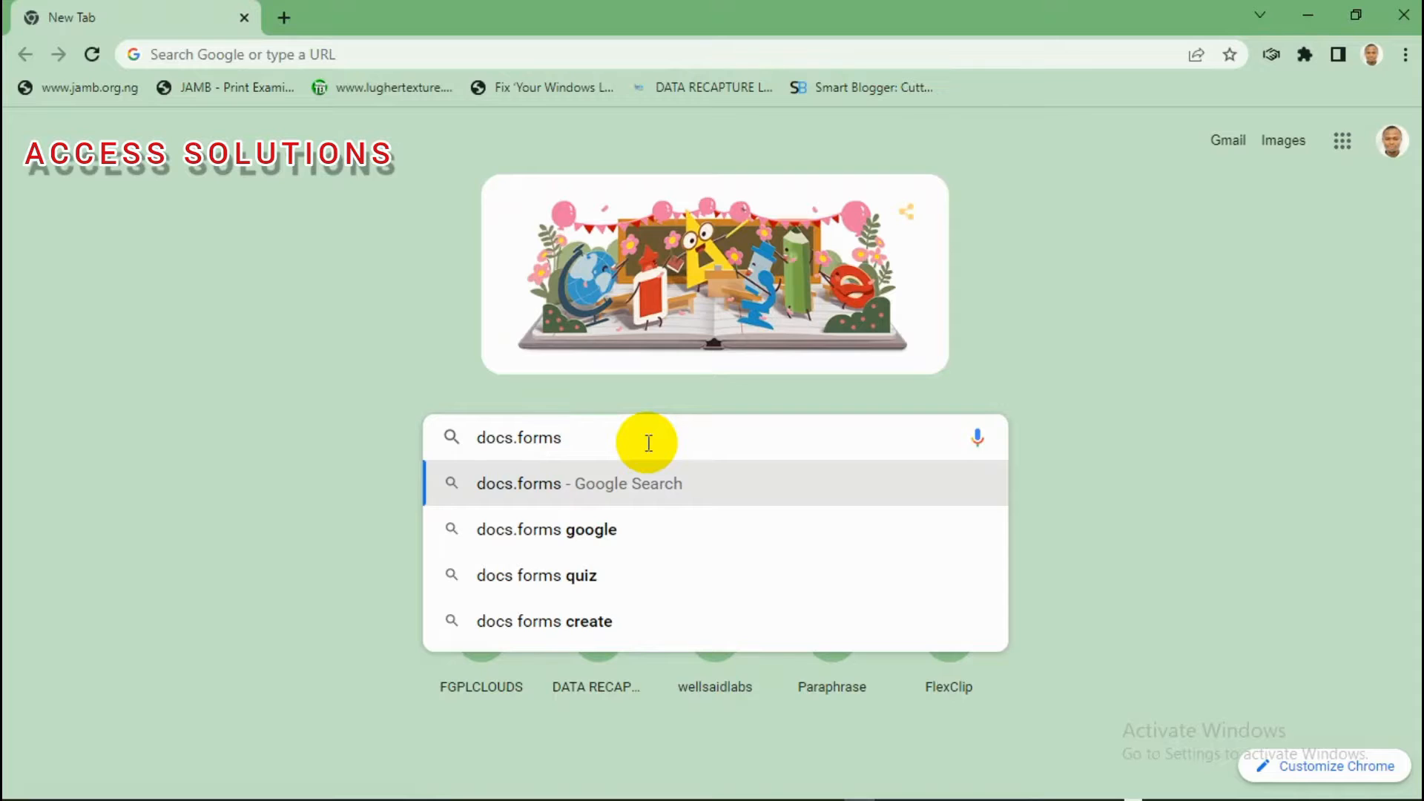
pyautogui.write('.create')
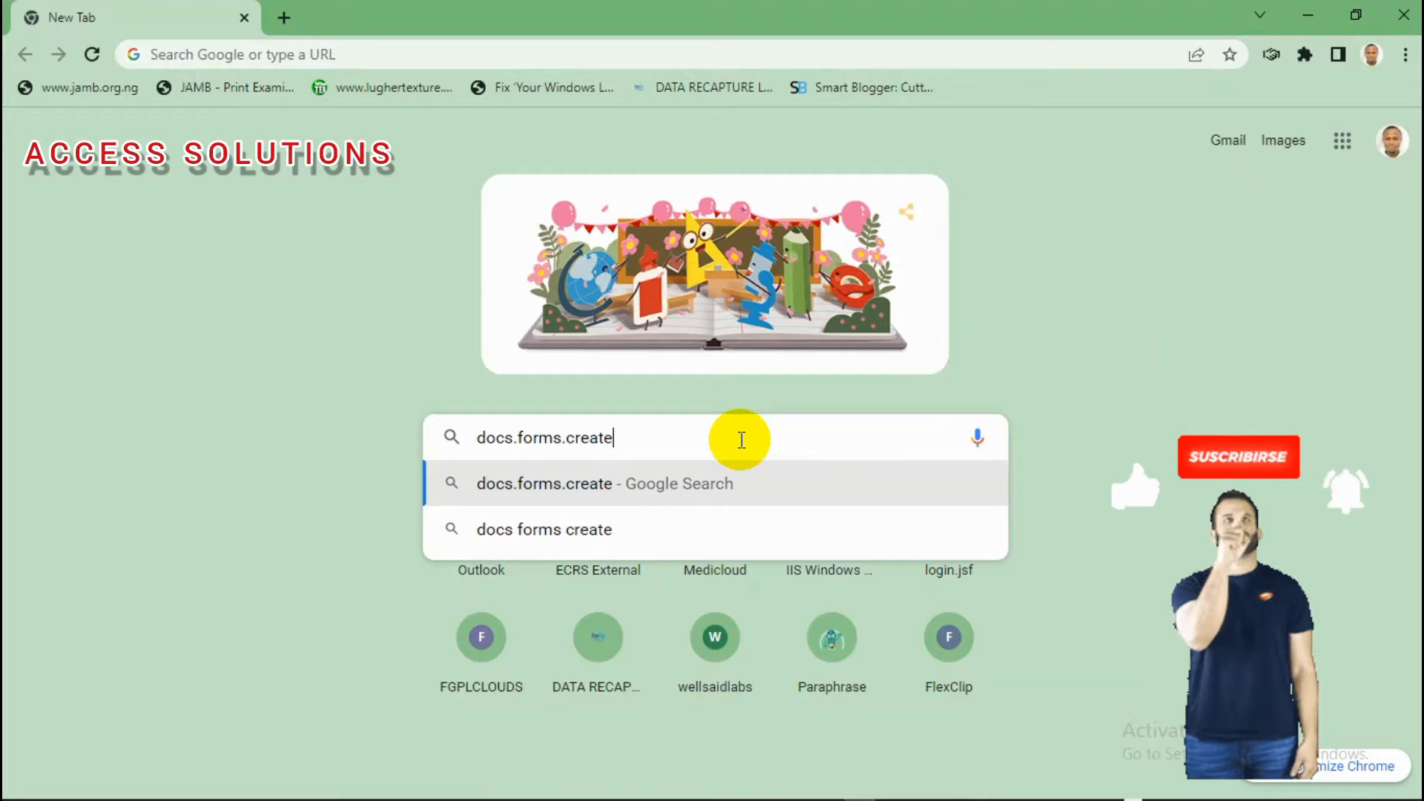
pyautogui.press('Return')
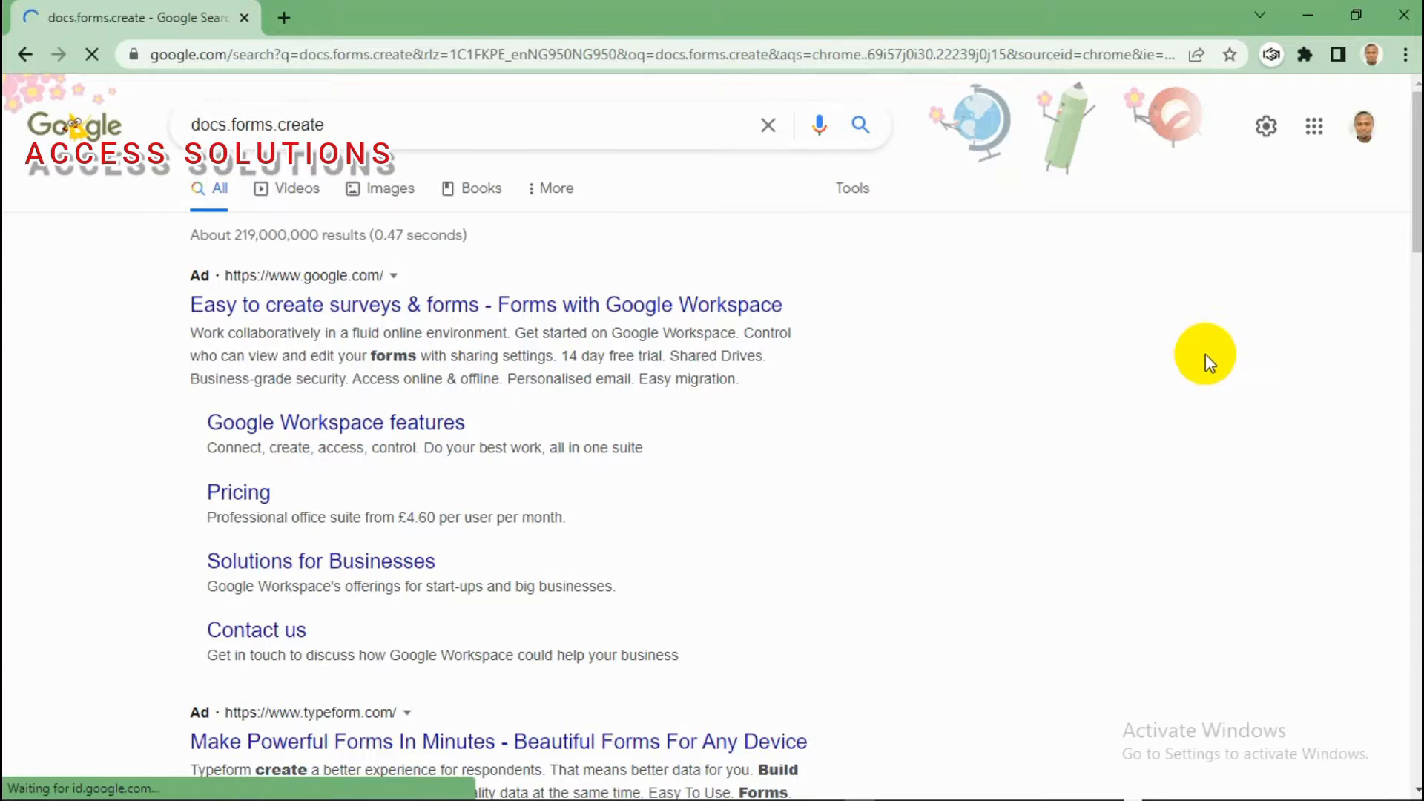
pyautogui.moveTo(1417, 238); pyautogui.dragTo(1418, 347)
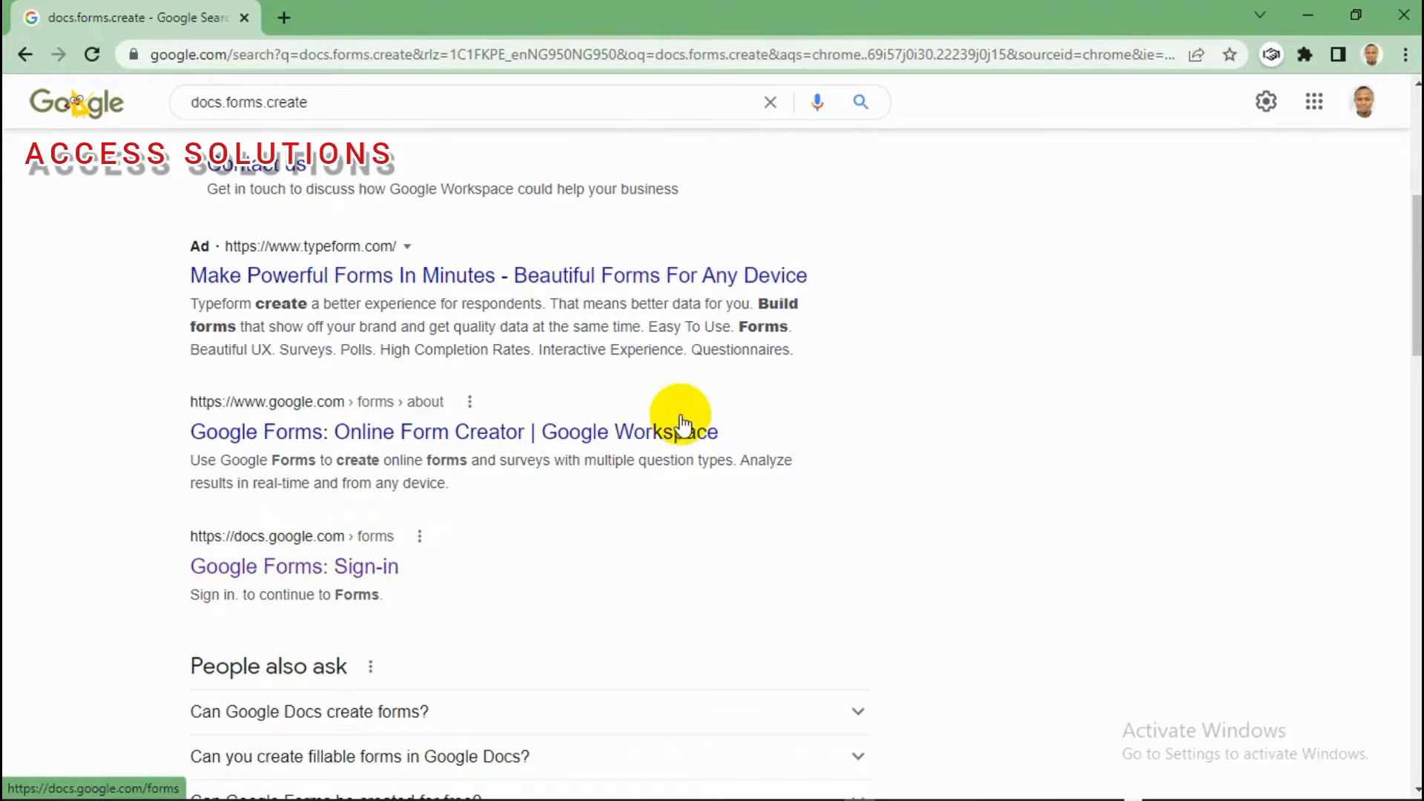
# Step: Rerun the docs.forms.create search from the address bar to reach the Google Forms sign-in result
pyautogui.click(505, 51)
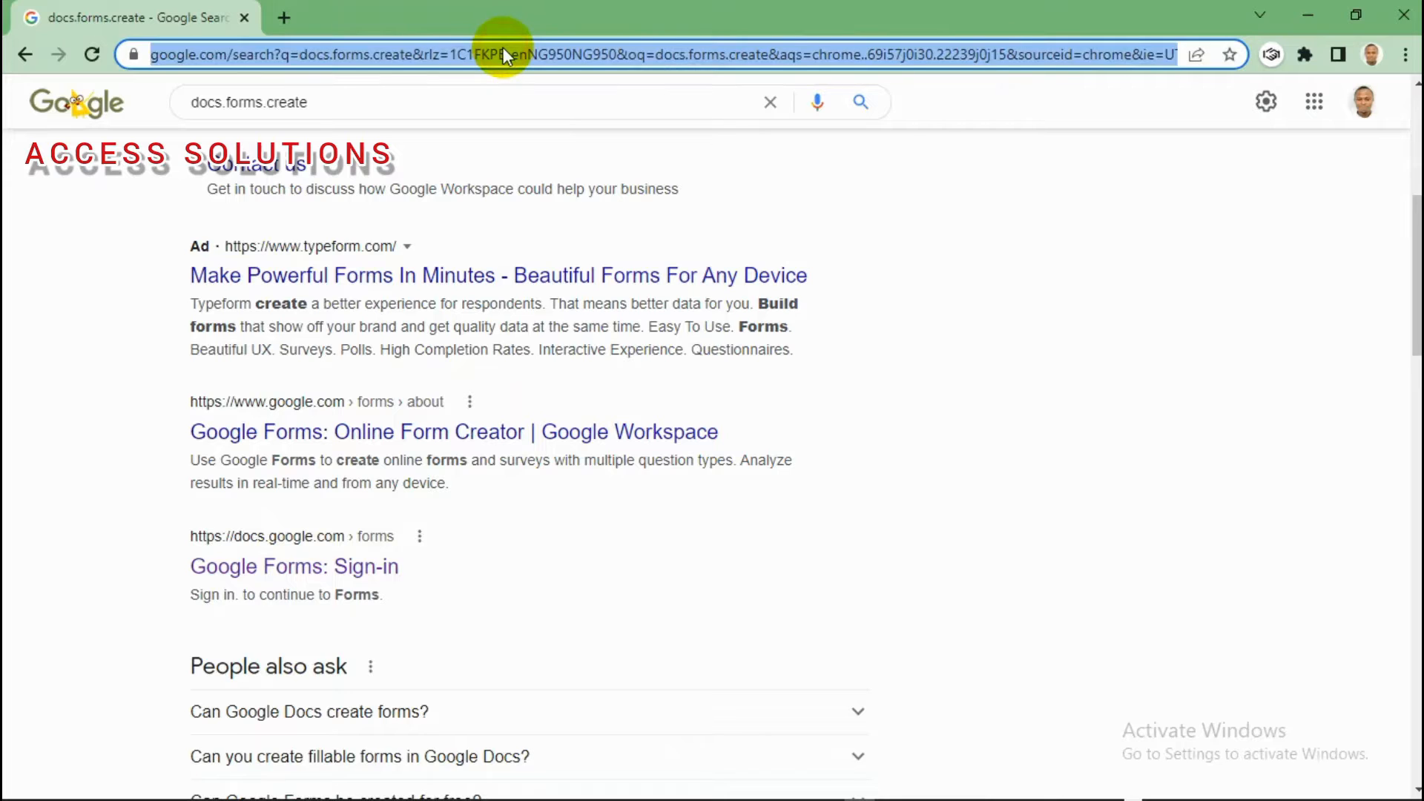
pyautogui.write('doc')
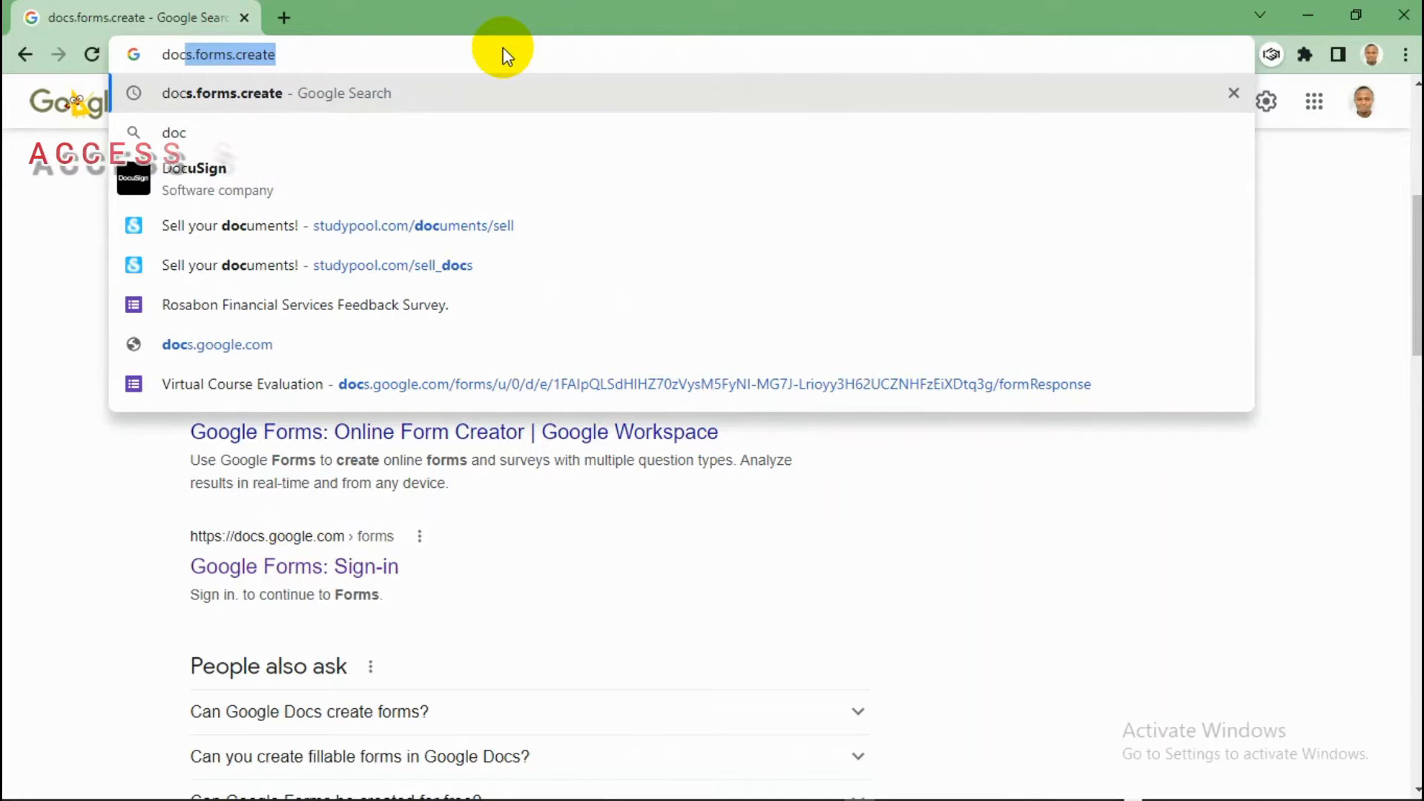
pyautogui.write('s.form')
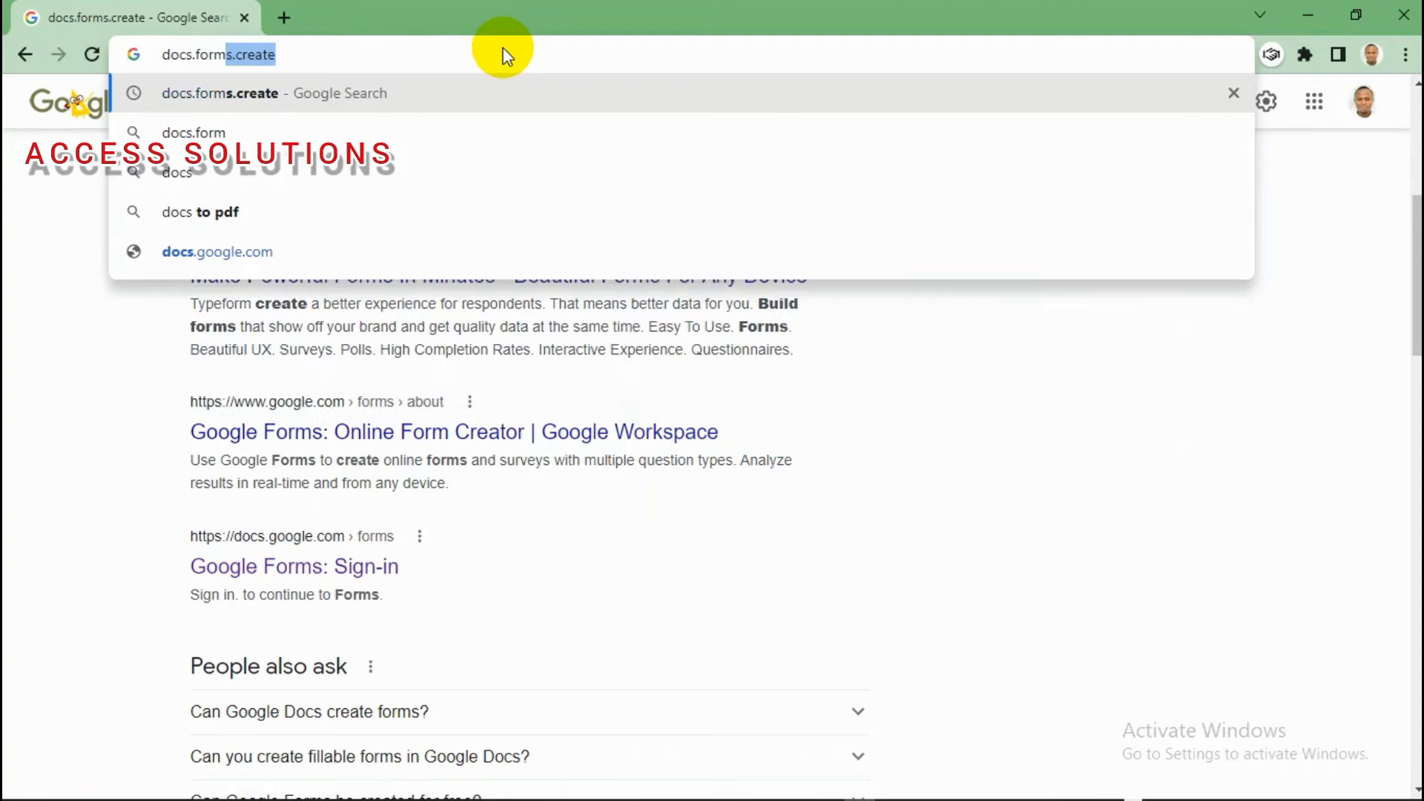
pyautogui.write('s.create')
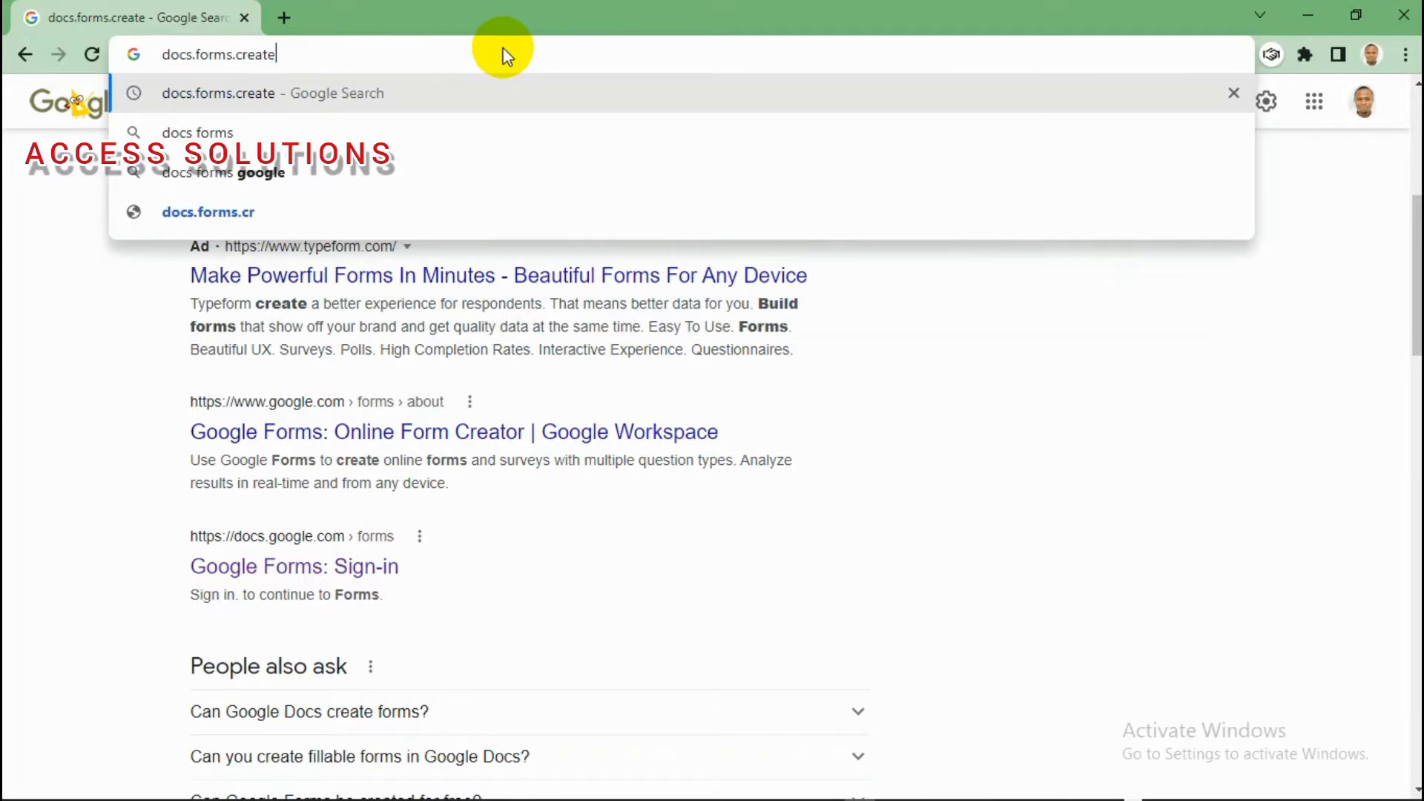
pyautogui.press('Return')
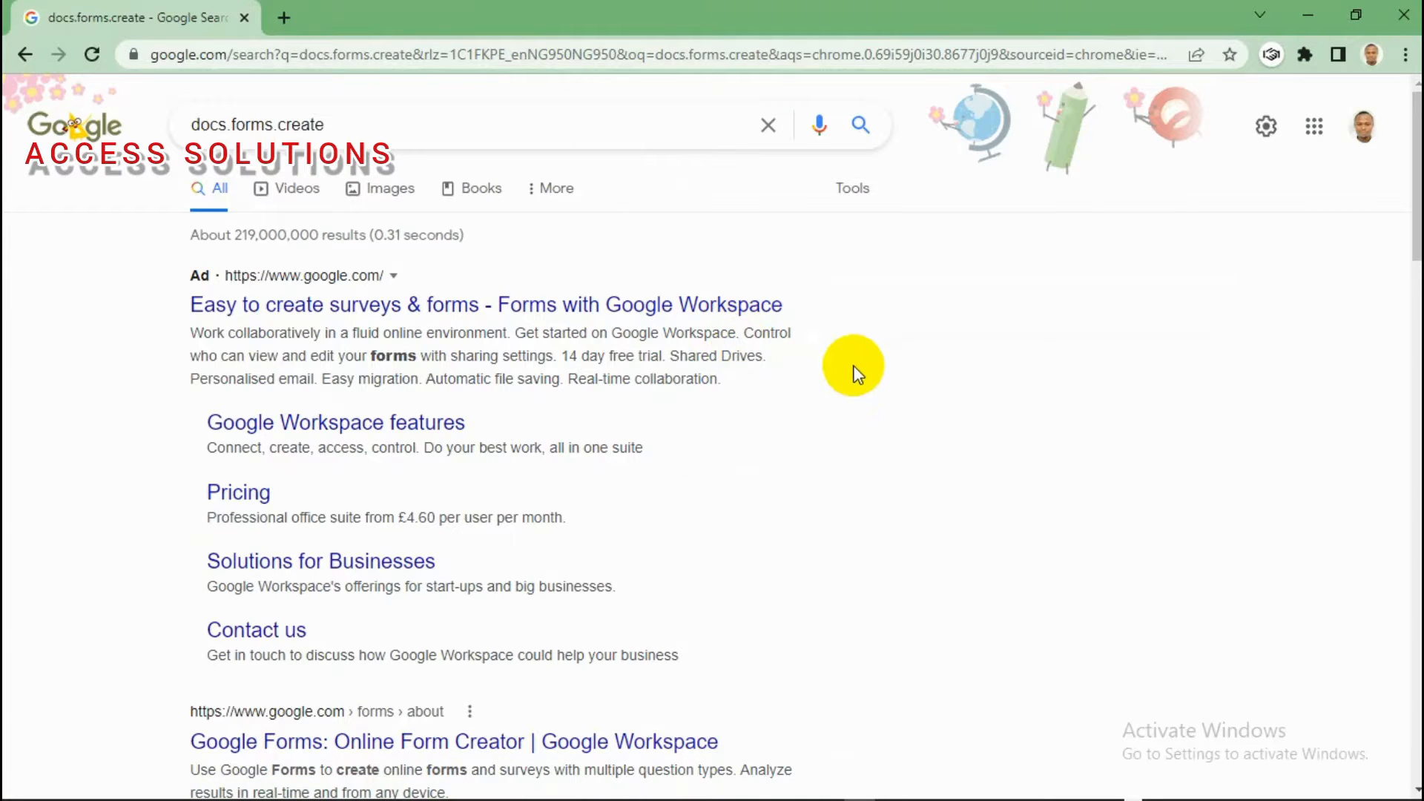
pyautogui.moveTo(1402, 238); pyautogui.dragTo(1408, 318)
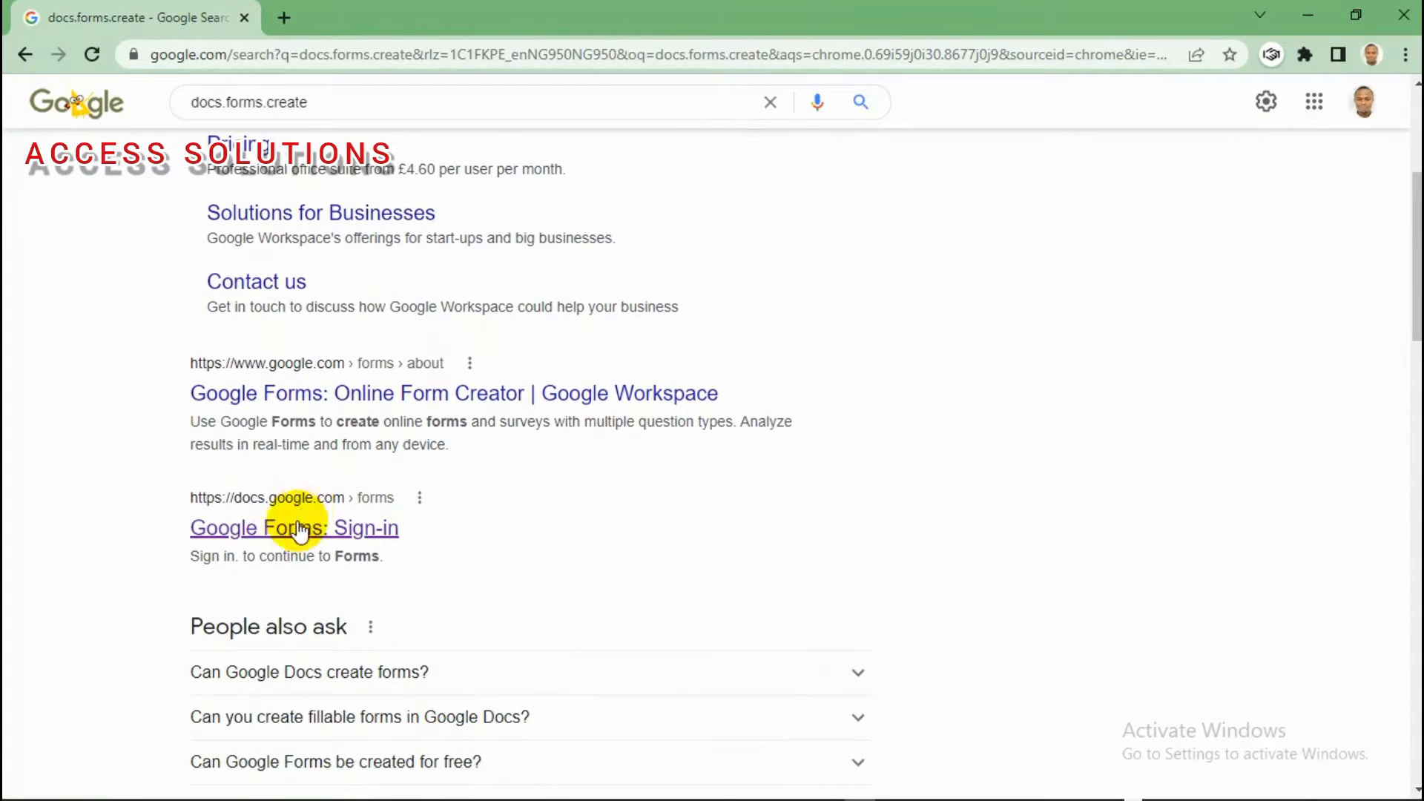
# Step: Go to the Google Forms sign-in result and browse the full template gallery
pyautogui.click(262, 534)
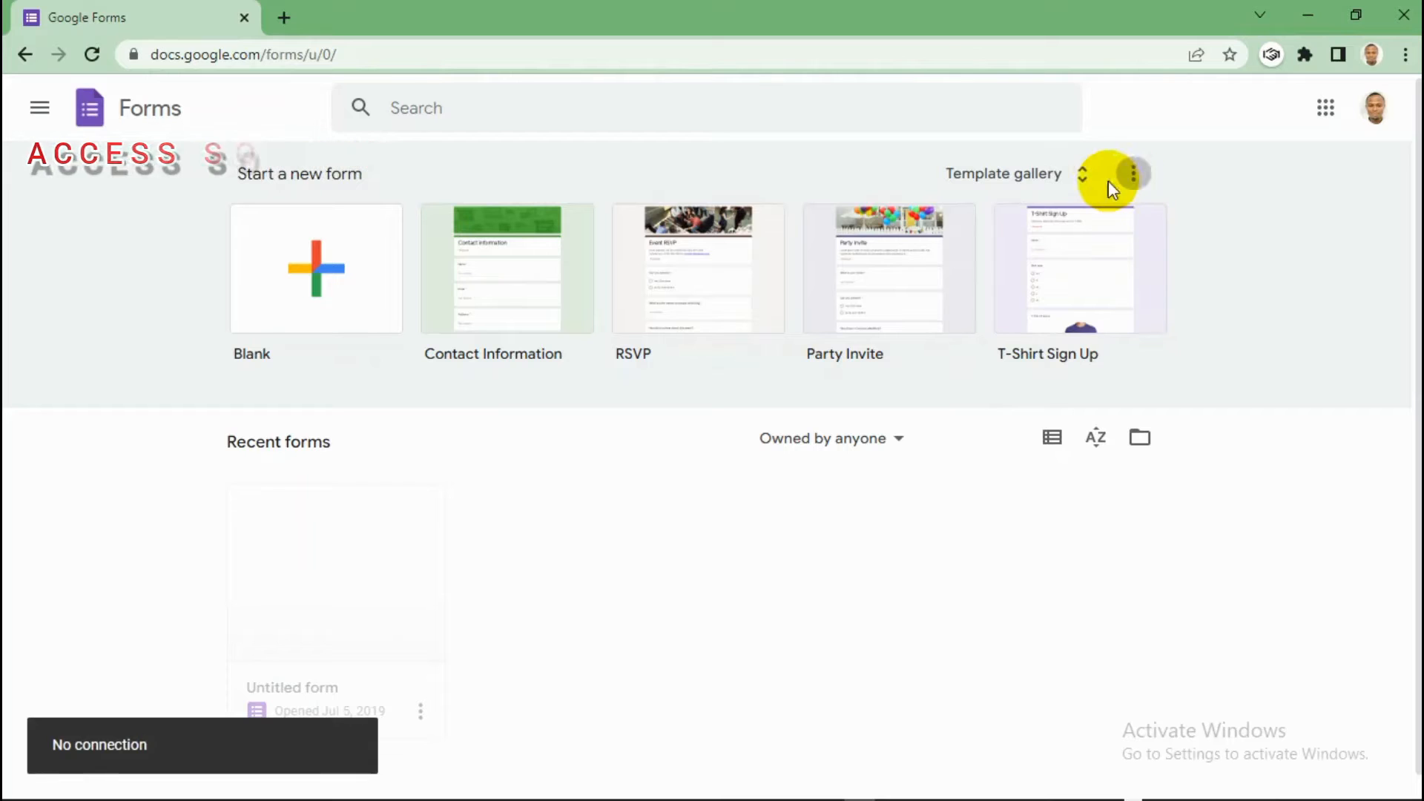
pyautogui.click(1081, 181)
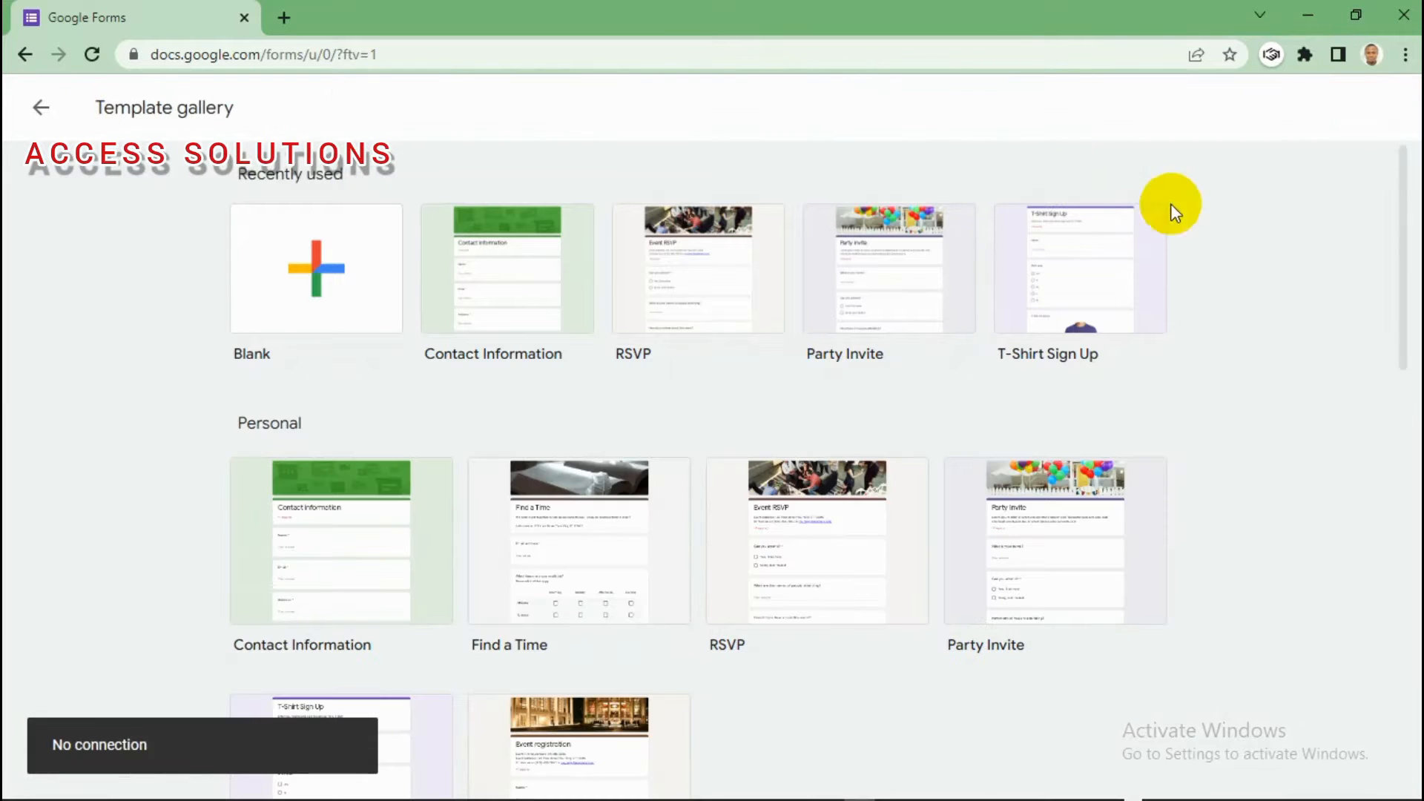
pyautogui.moveTo(1401, 229); pyautogui.dragTo(1406, 552)
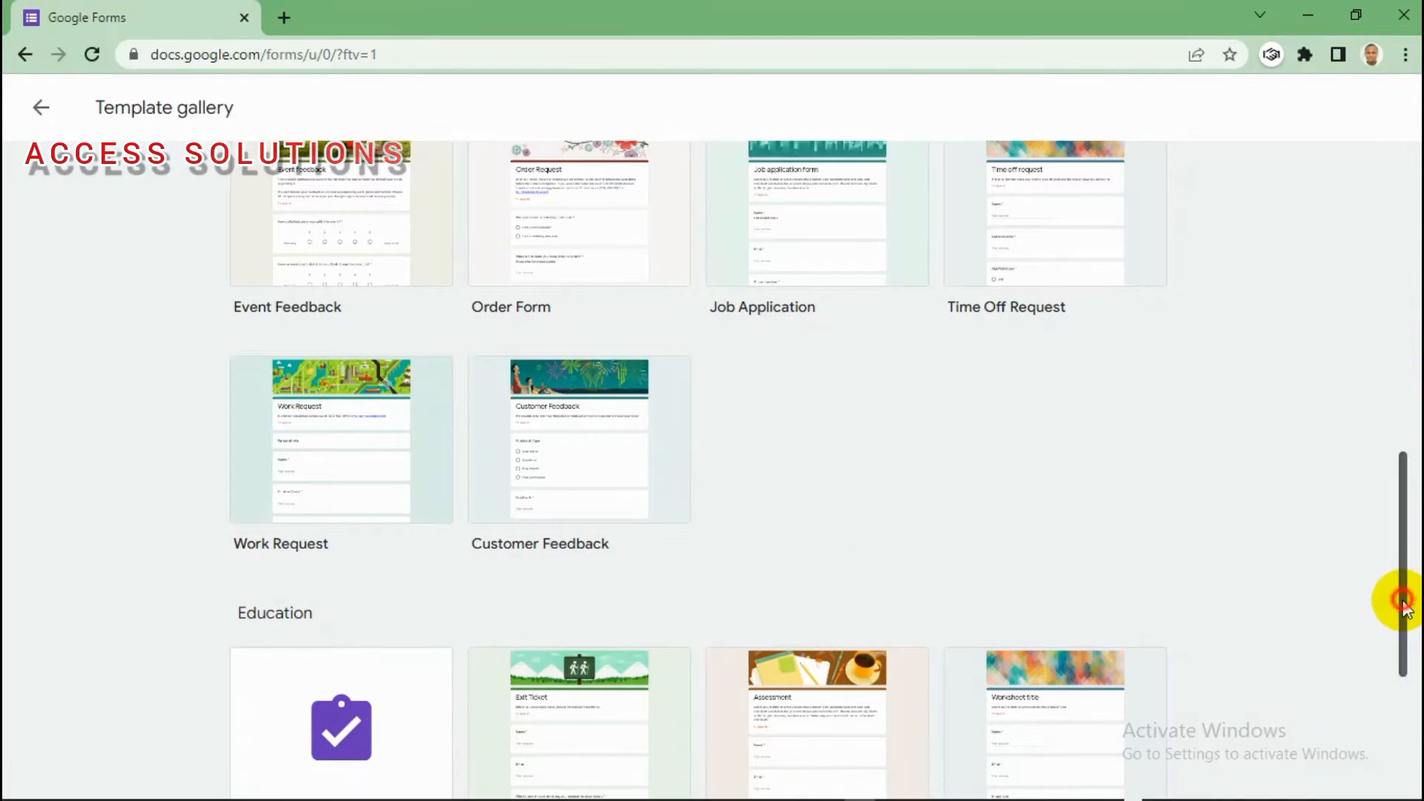
pyautogui.moveTo(1404, 604); pyautogui.dragTo(1391, 287)
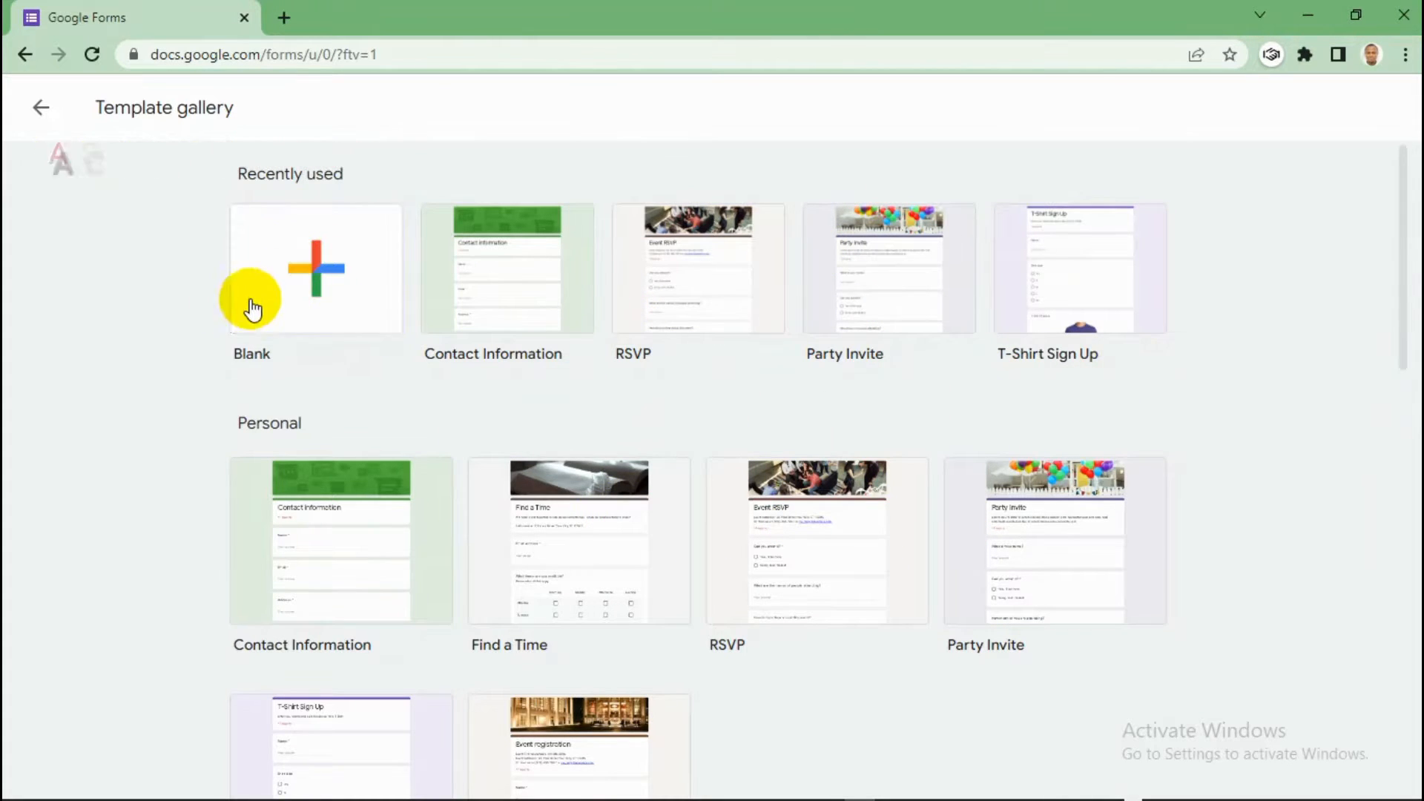
# Step: Start a blank form and replace 'Untitled form' with the title 'HOLIDAY ASSIGNMENT'
pyautogui.click(324, 280)
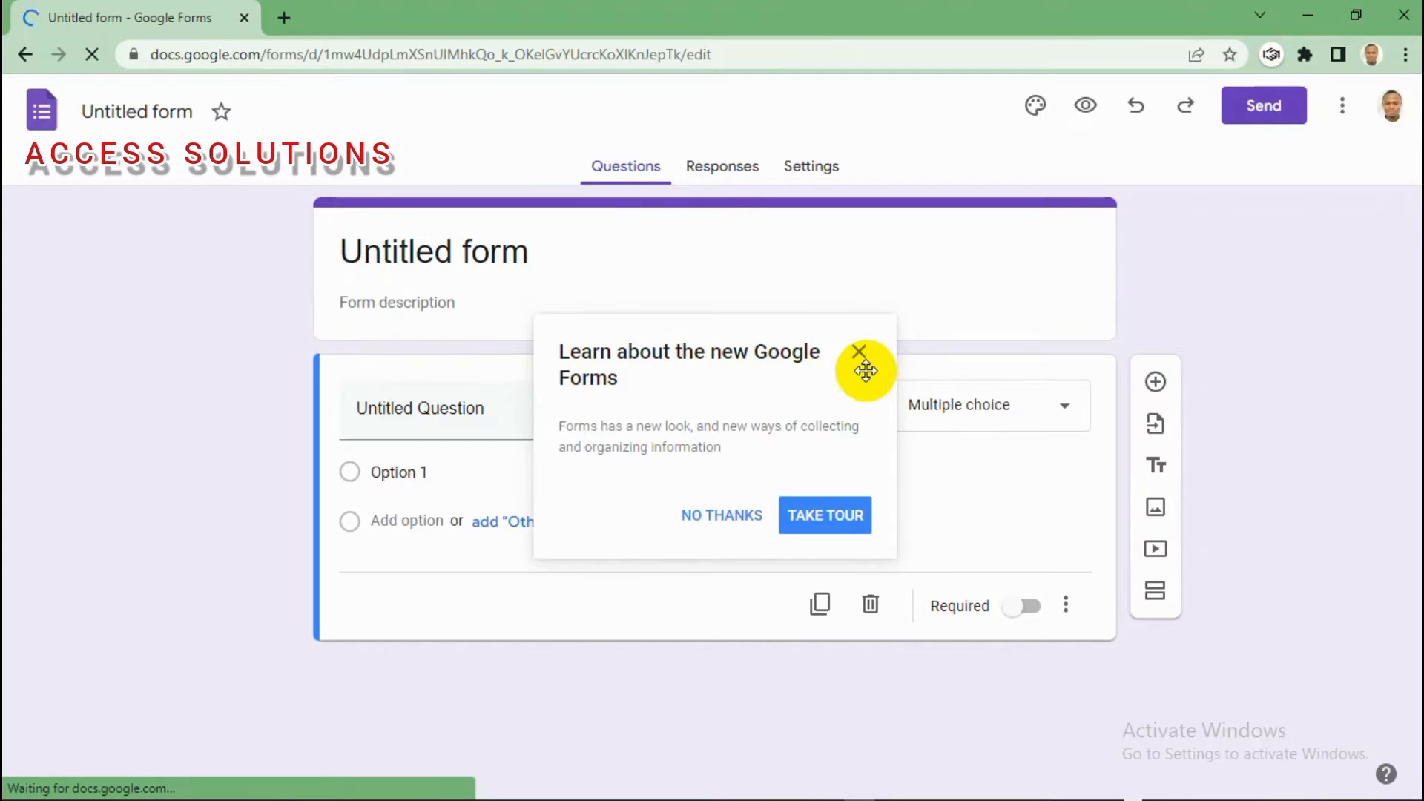
pyautogui.click(858, 353)
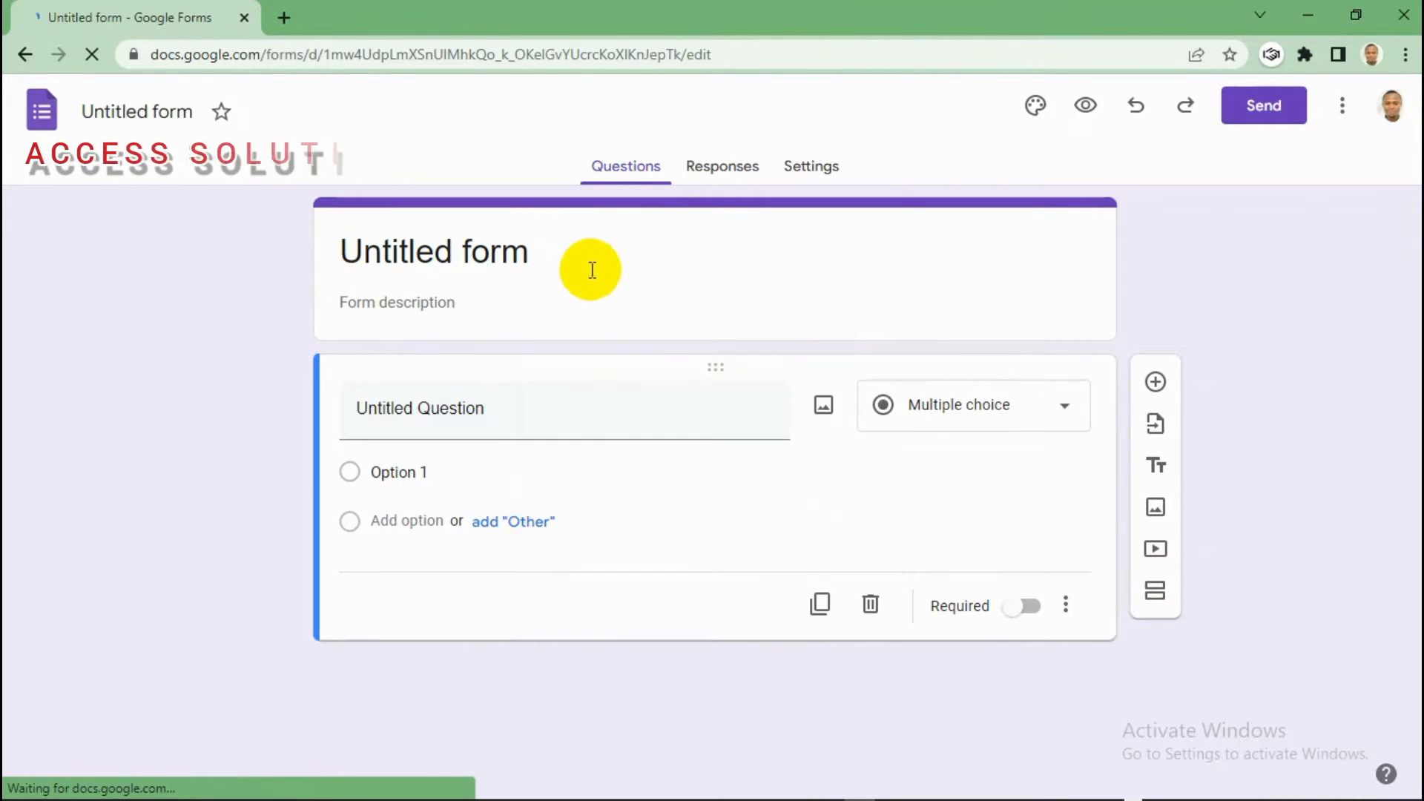
pyautogui.click(537, 253)
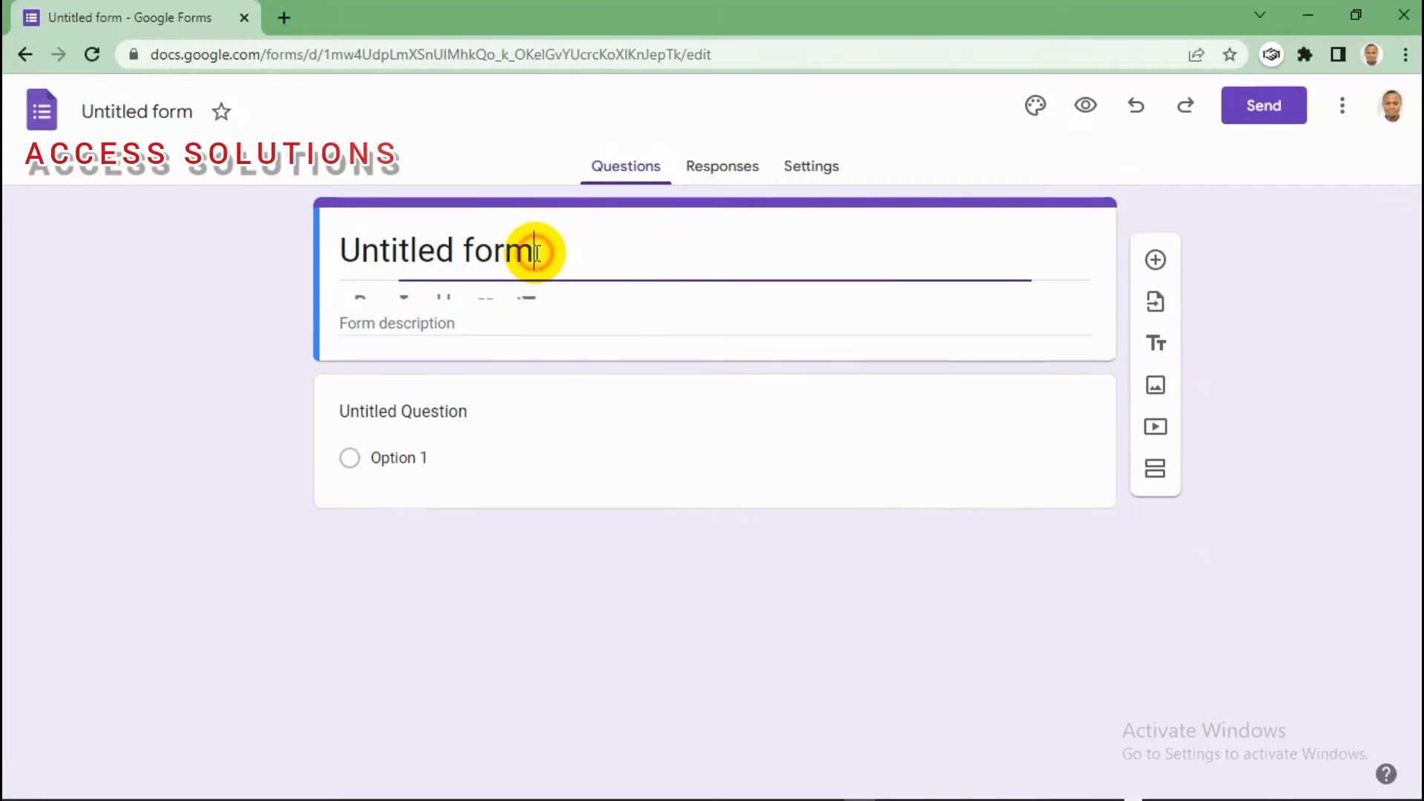
pyautogui.press('BackSpace')
pyautogui.press('BackSpace')
pyautogui.press('BackSpace')
pyautogui.press('BackSpace')
pyautogui.press('BackSpace')
pyautogui.press('BackSpace')
pyautogui.press('BackSpace')
pyautogui.press('BackSpace')
pyautogui.press('BackSpace')
pyautogui.press('BackSpace')
pyautogui.press('BackSpace')
pyautogui.press('BackSpace')
pyautogui.press('BackSpace')
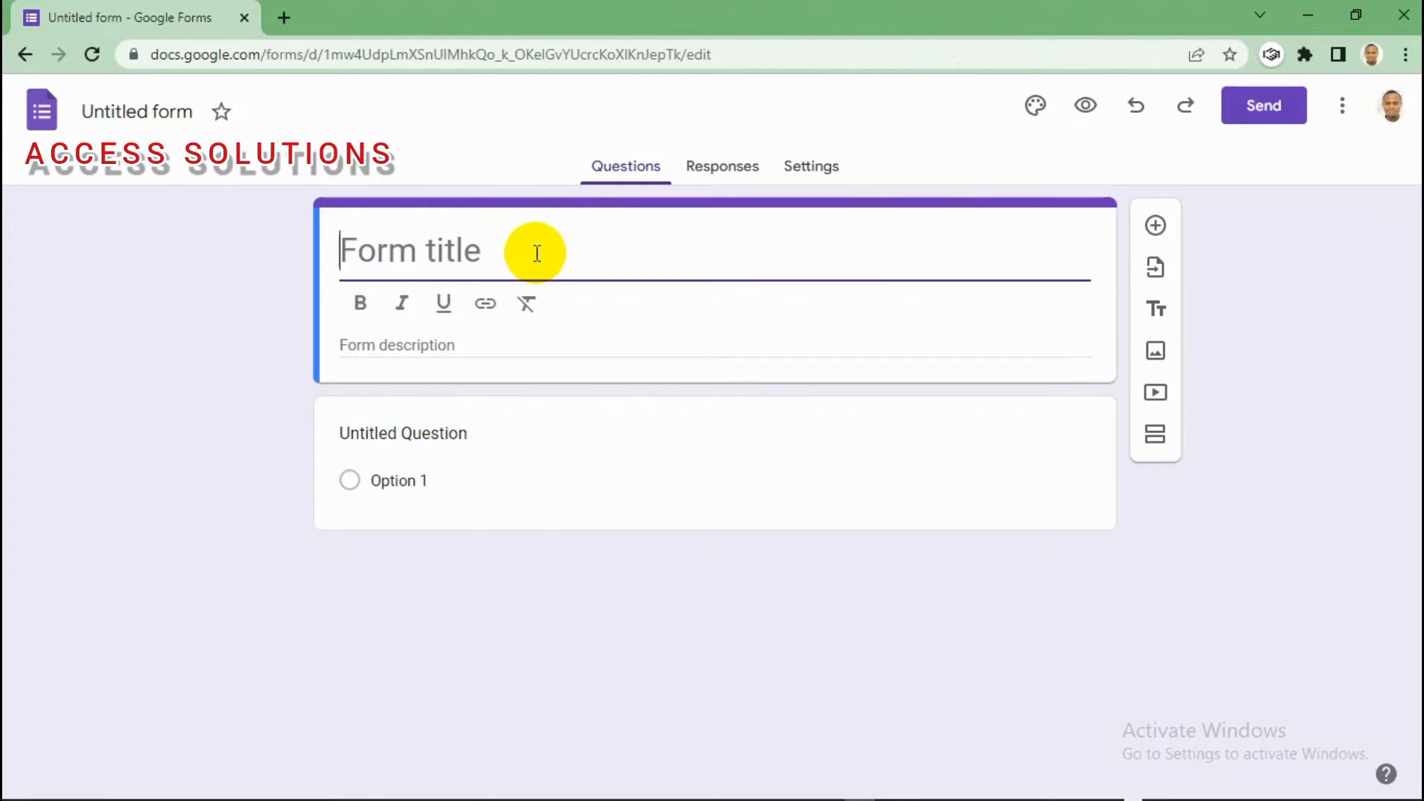
pyautogui.hotkey('ctrl', 'z')
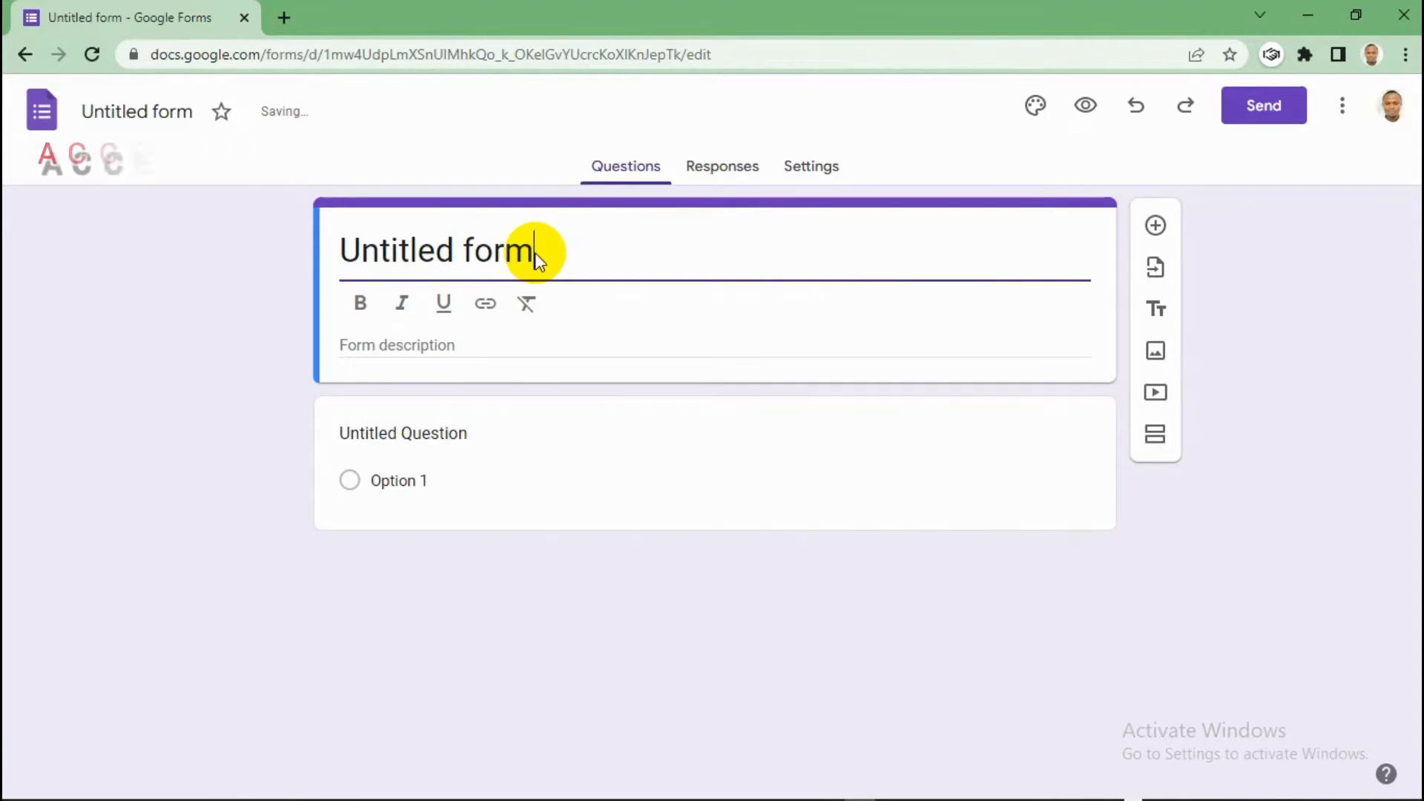
pyautogui.press('BackSpace')
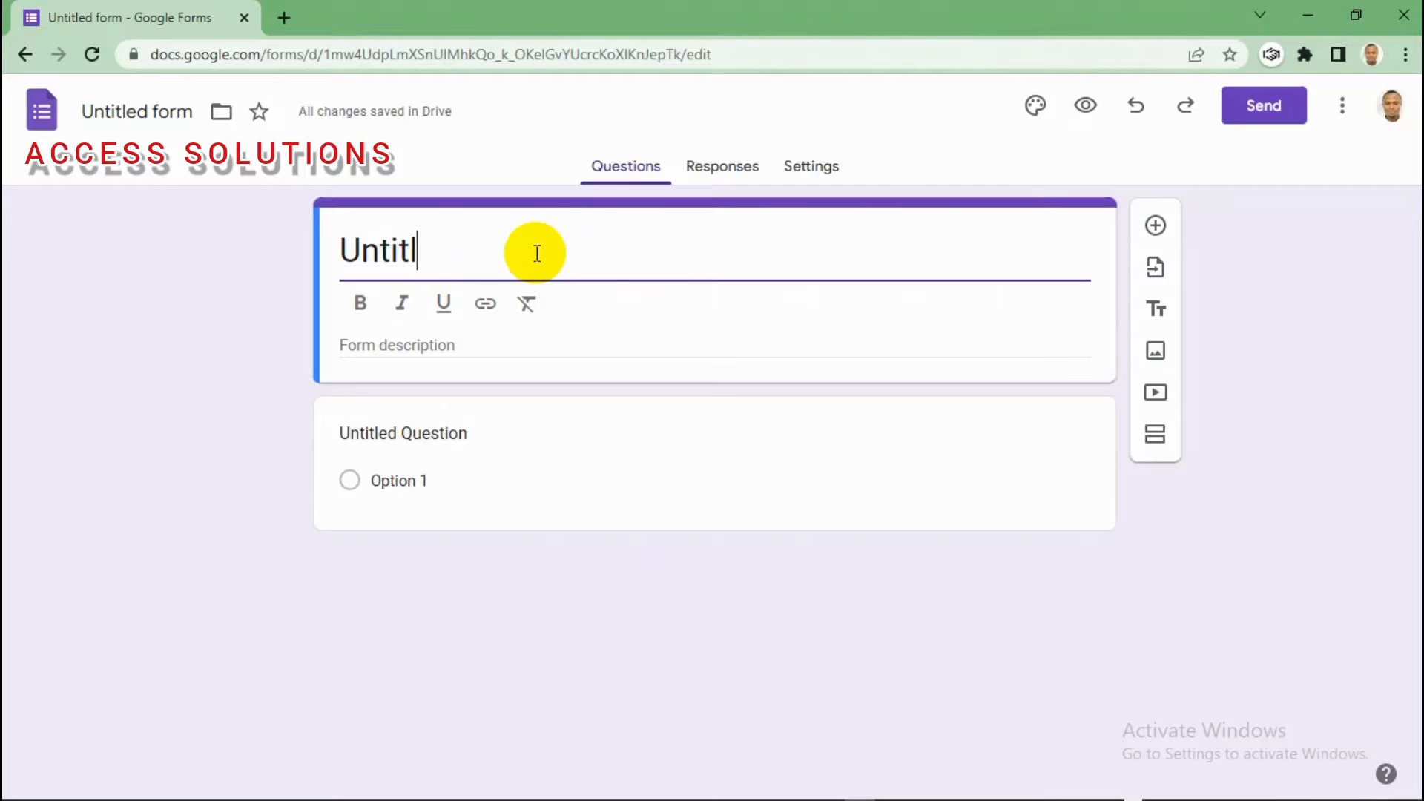
pyautogui.press('BackSpace')
pyautogui.press('BackSpace')
pyautogui.press('BackSpace')
pyautogui.press('BackSpace')
pyautogui.press('BackSpace')
pyautogui.press('BackSpace')
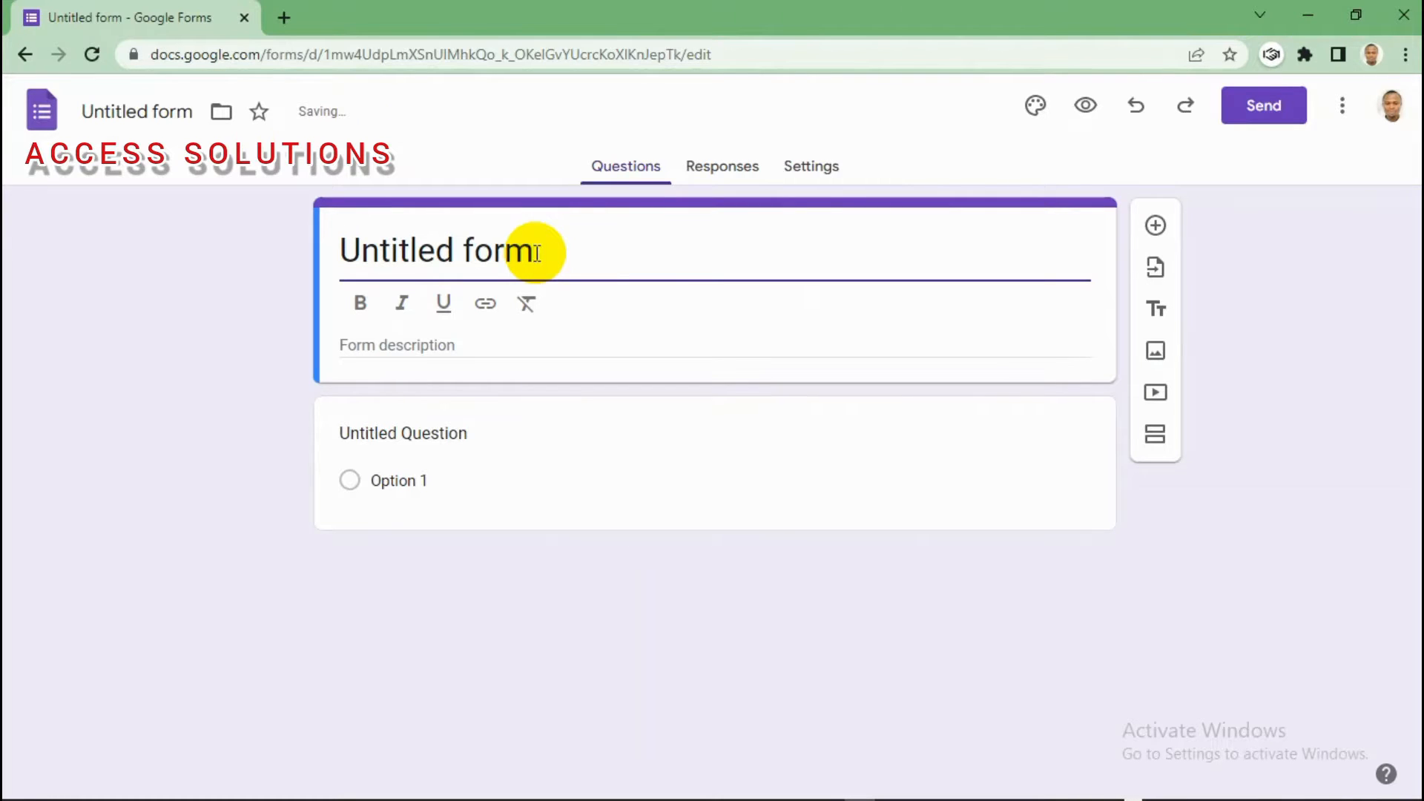
pyautogui.press('BackSpace')
pyautogui.press('BackSpace')
pyautogui.press('BackSpace')
pyautogui.press('BackSpace')
pyautogui.press('BackSpace')
pyautogui.press('BackSpace')
pyautogui.press('BackSpace')
pyautogui.press('BackSpace')
pyautogui.press('BackSpace')
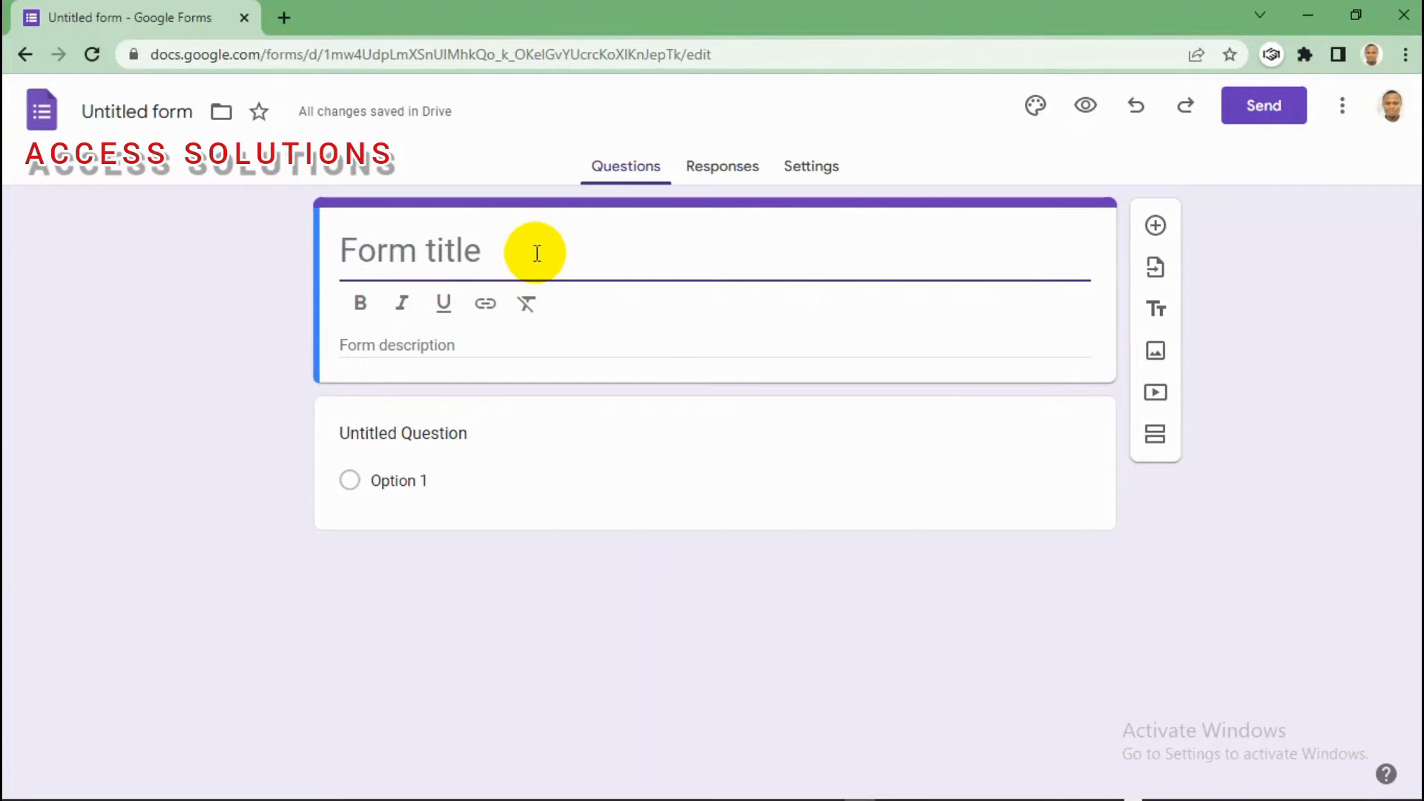
pyautogui.write('HOLIDAY')
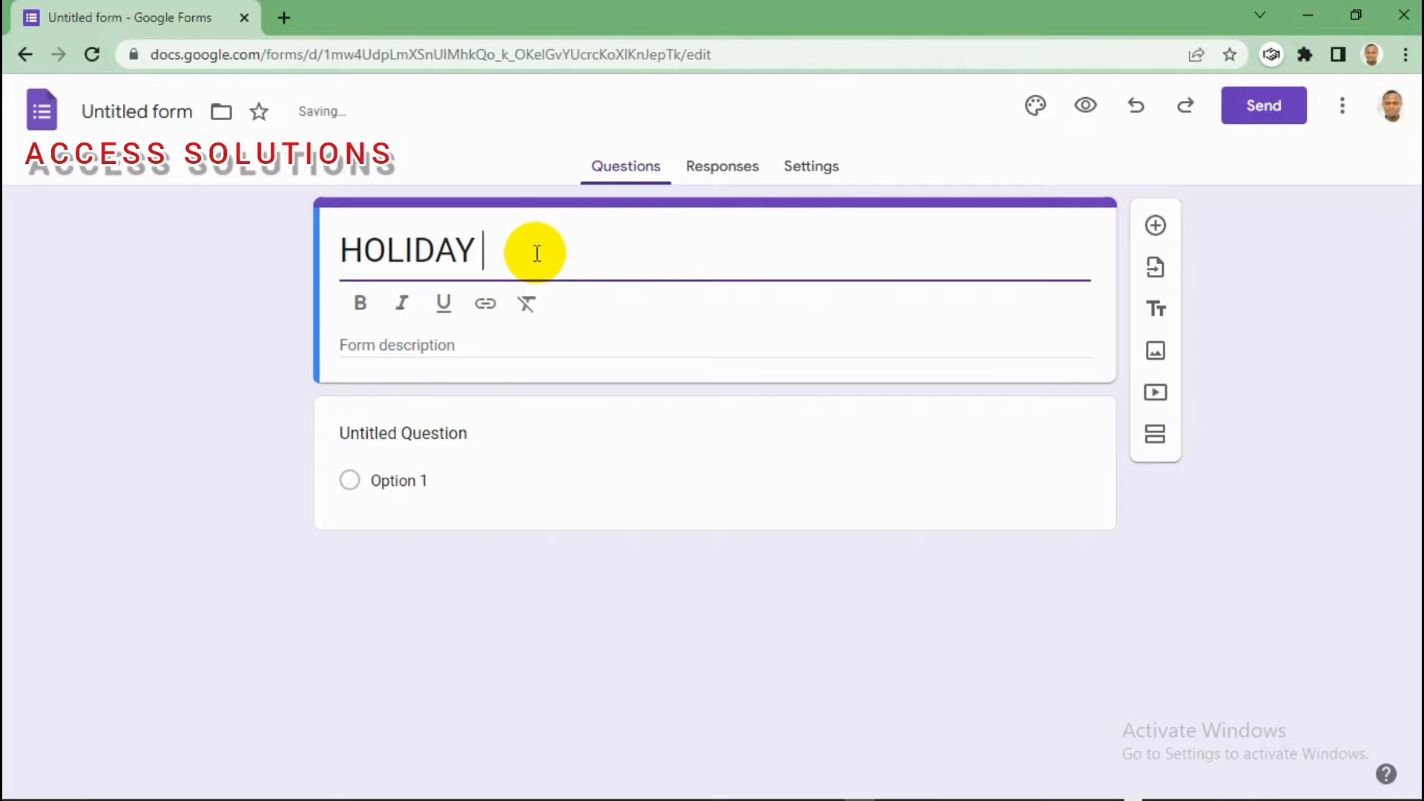
pyautogui.write(' ASSIGN')
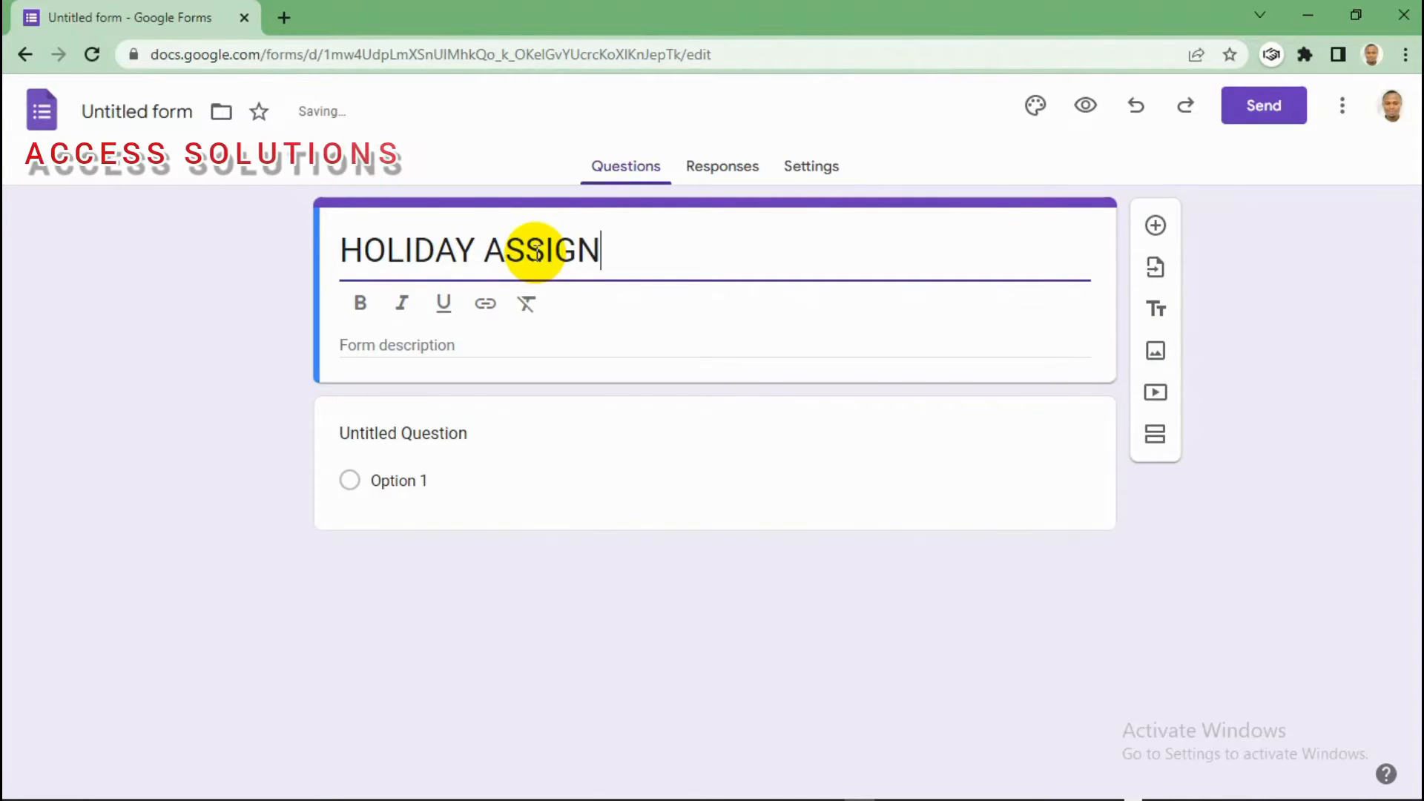
pyautogui.write('MENT')
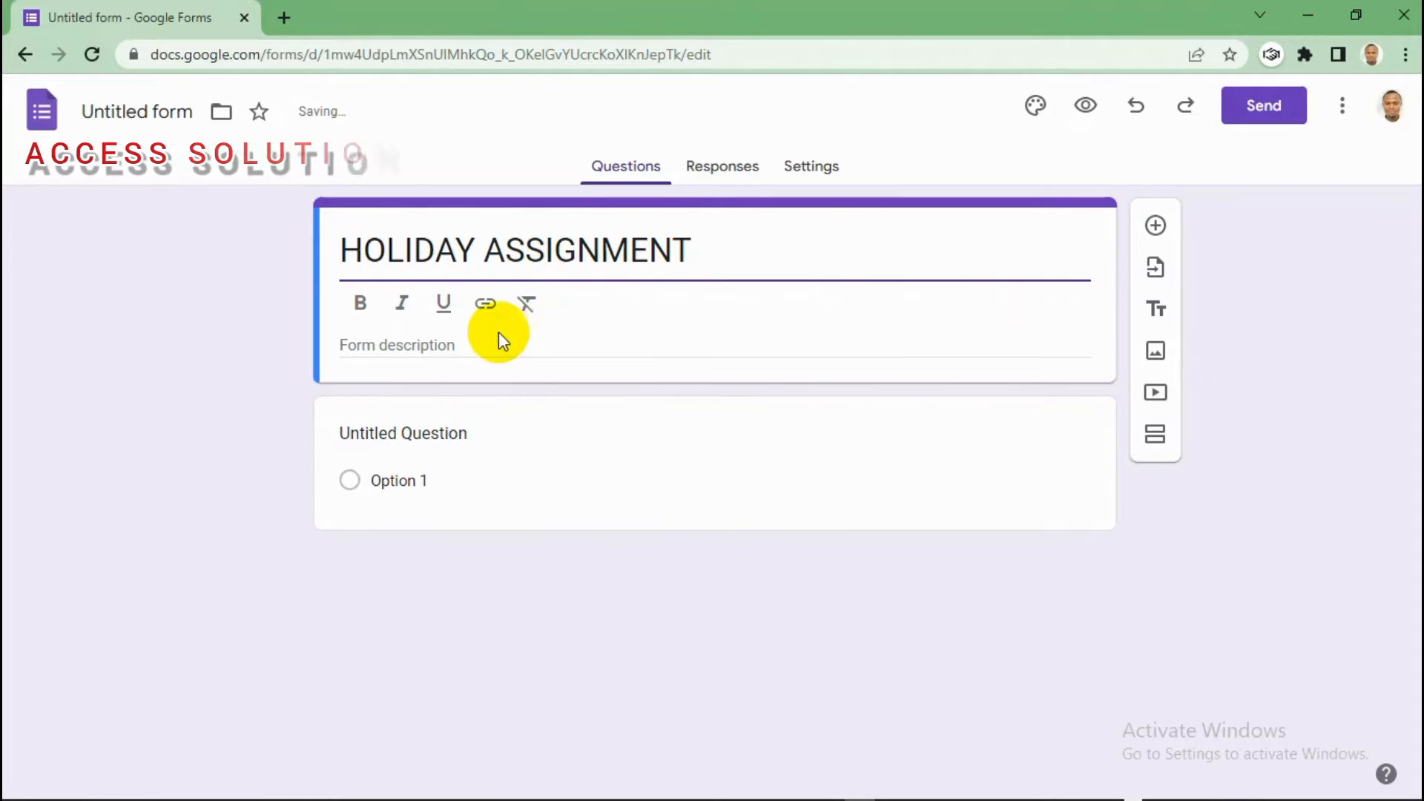
# Step: Add the description 'INSTRUCTION: ANSWER ALL QUESTIONS.' with 'ANSWER ALL QUESTIONS.' bold, italic and underlined
pyautogui.click(464, 342)
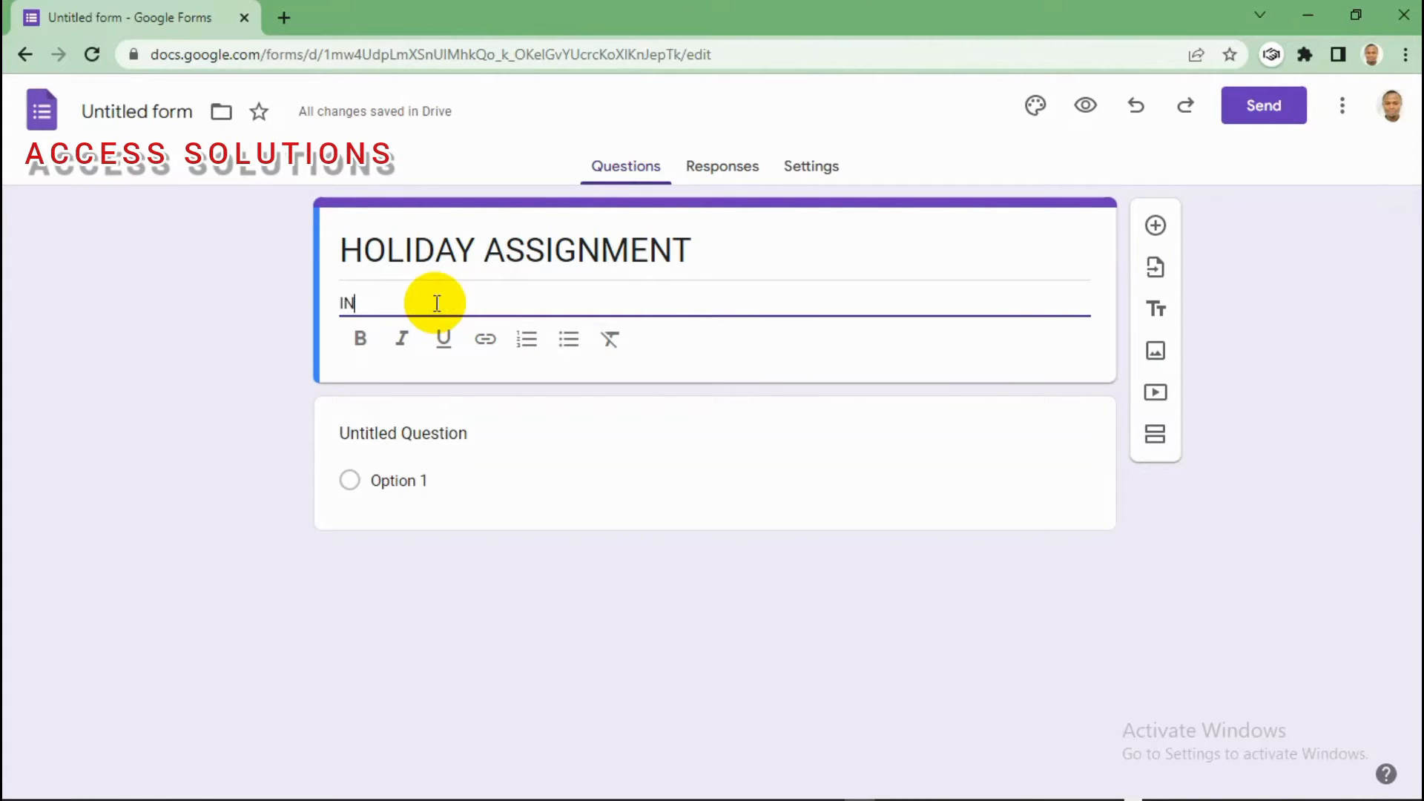
pyautogui.write('S')
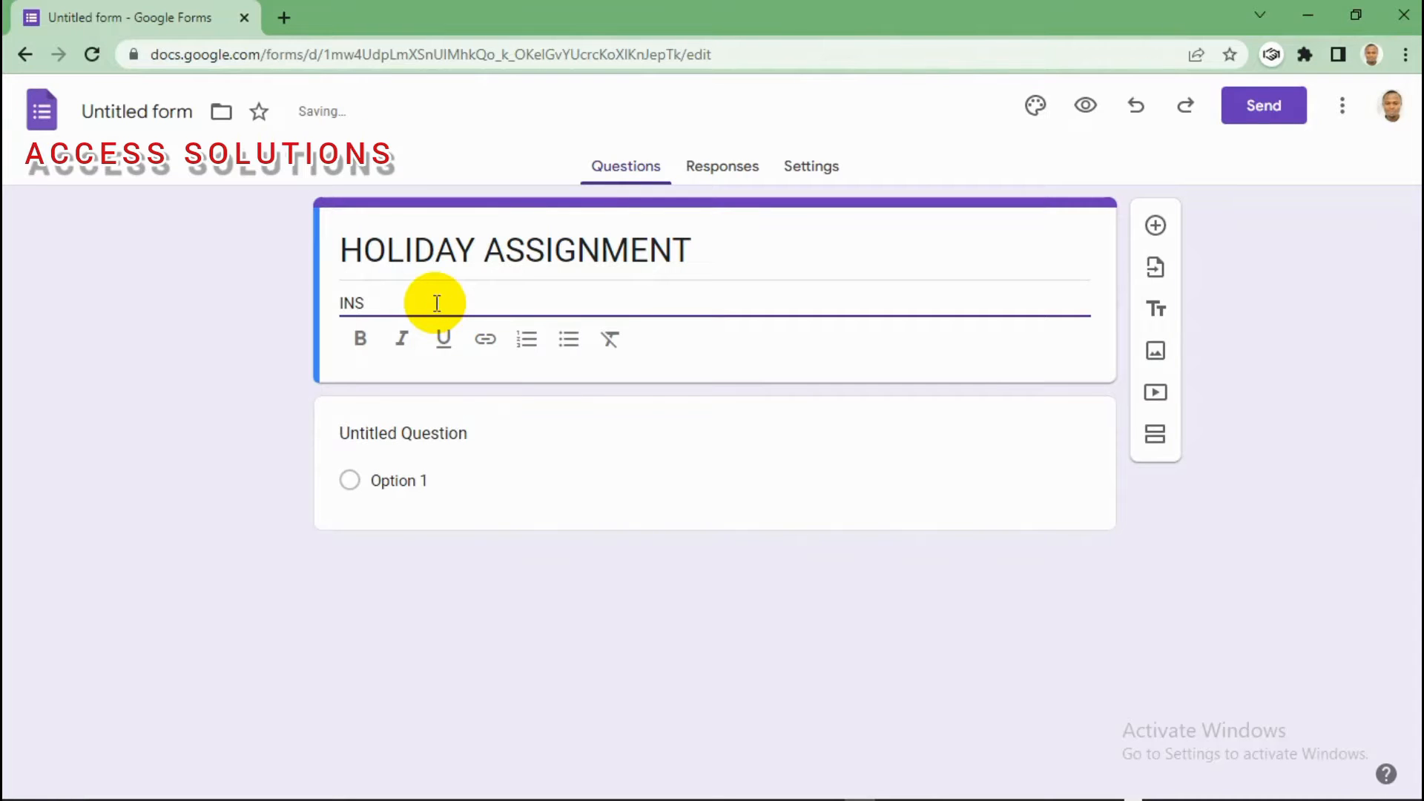
pyautogui.write('TRUCTION')
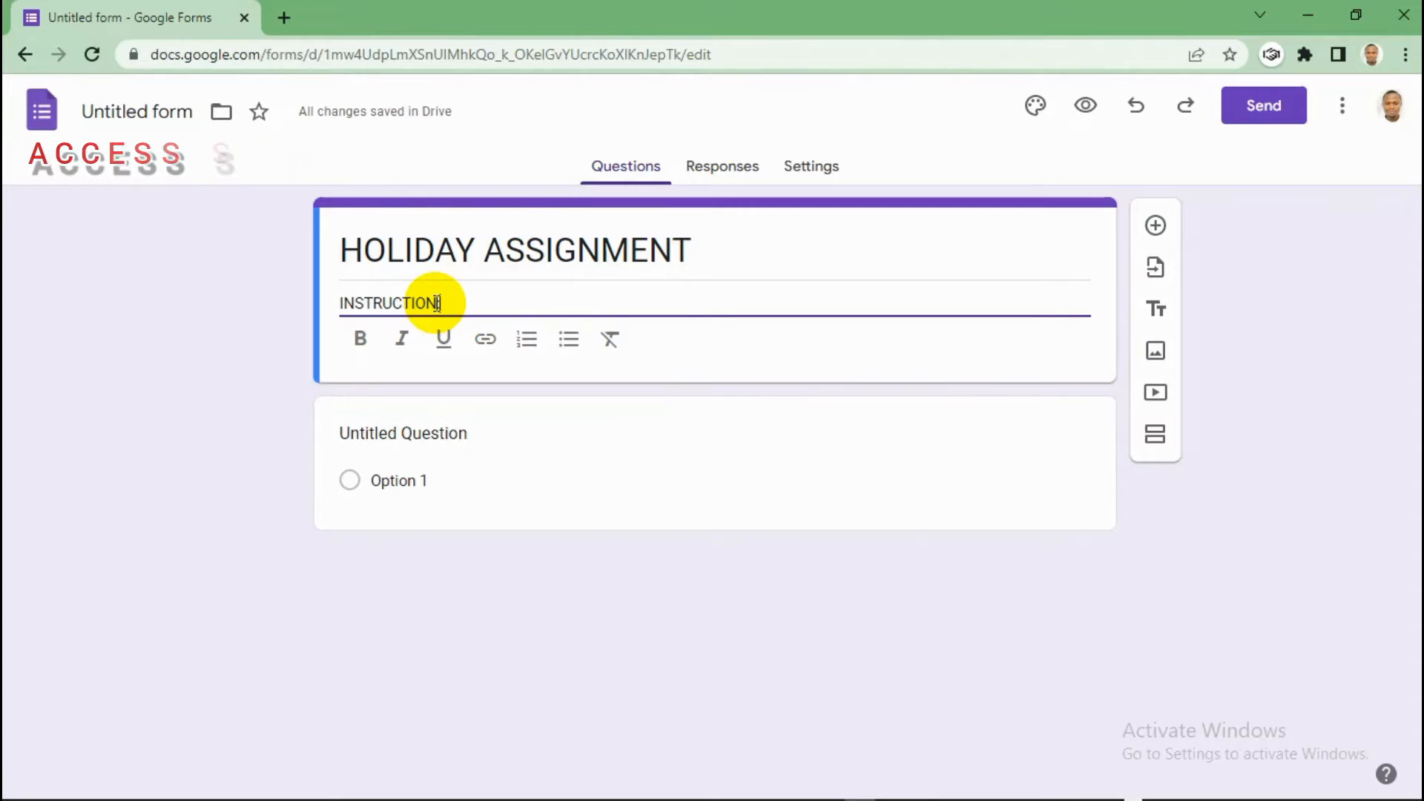
pyautogui.write(':')
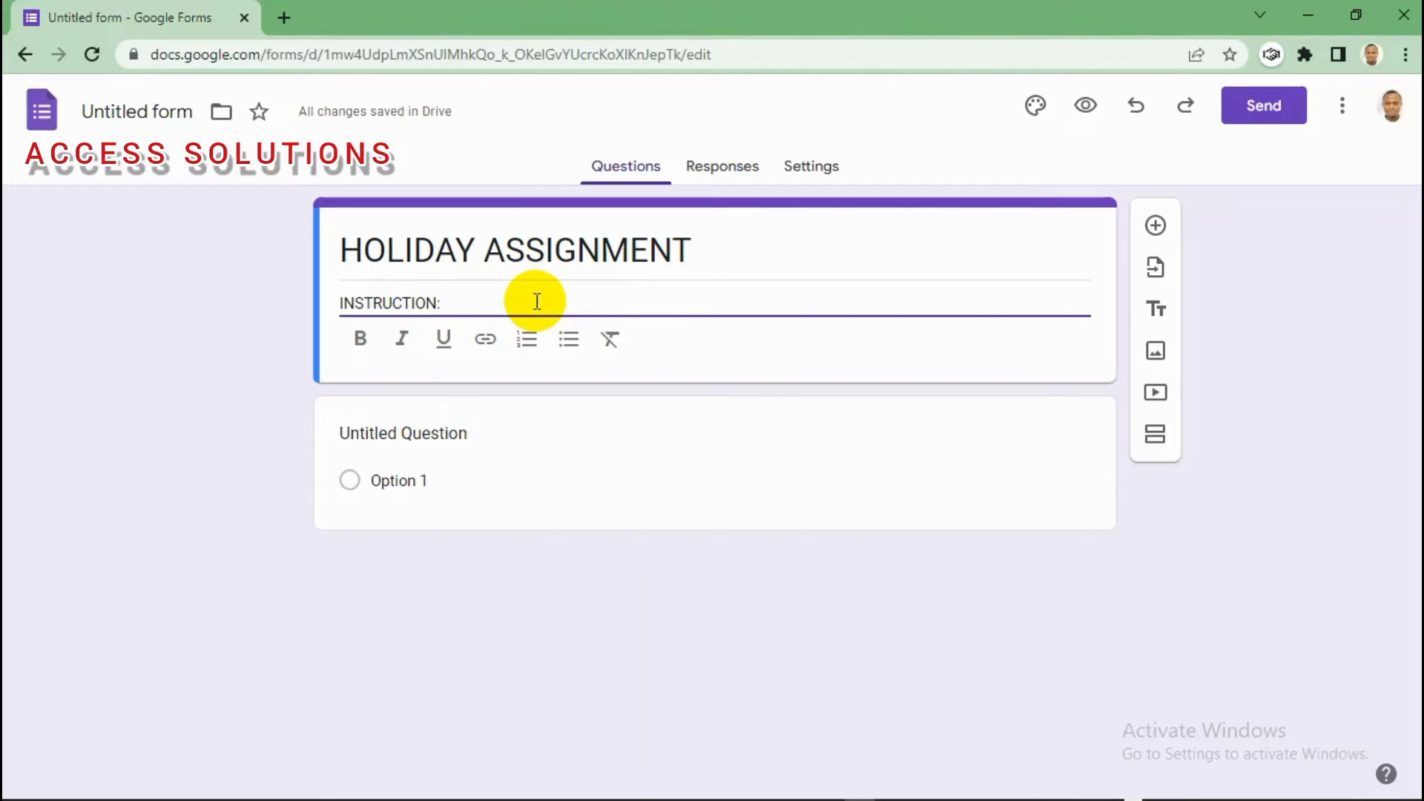
pyautogui.write(' ANSWER')
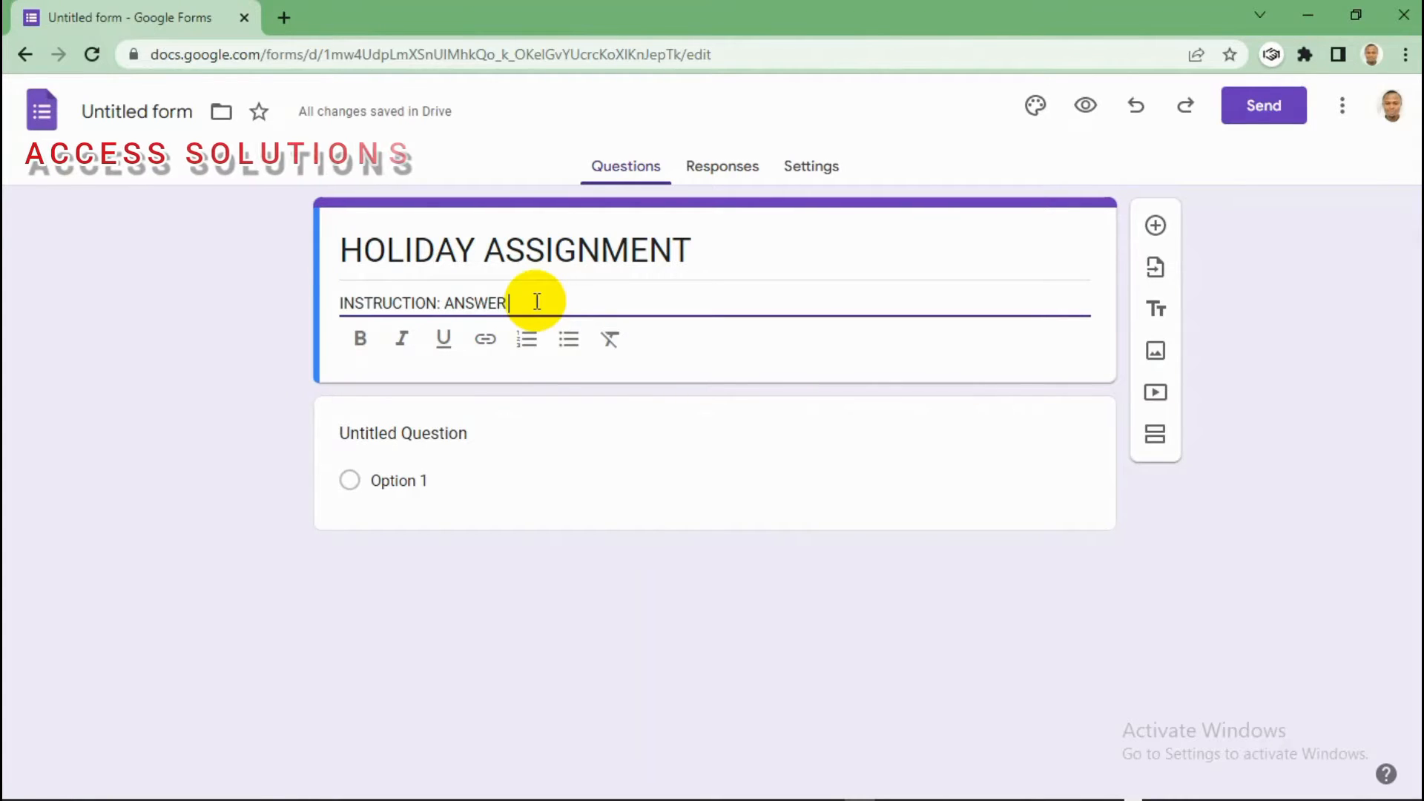
pyautogui.write(' ALL QU')
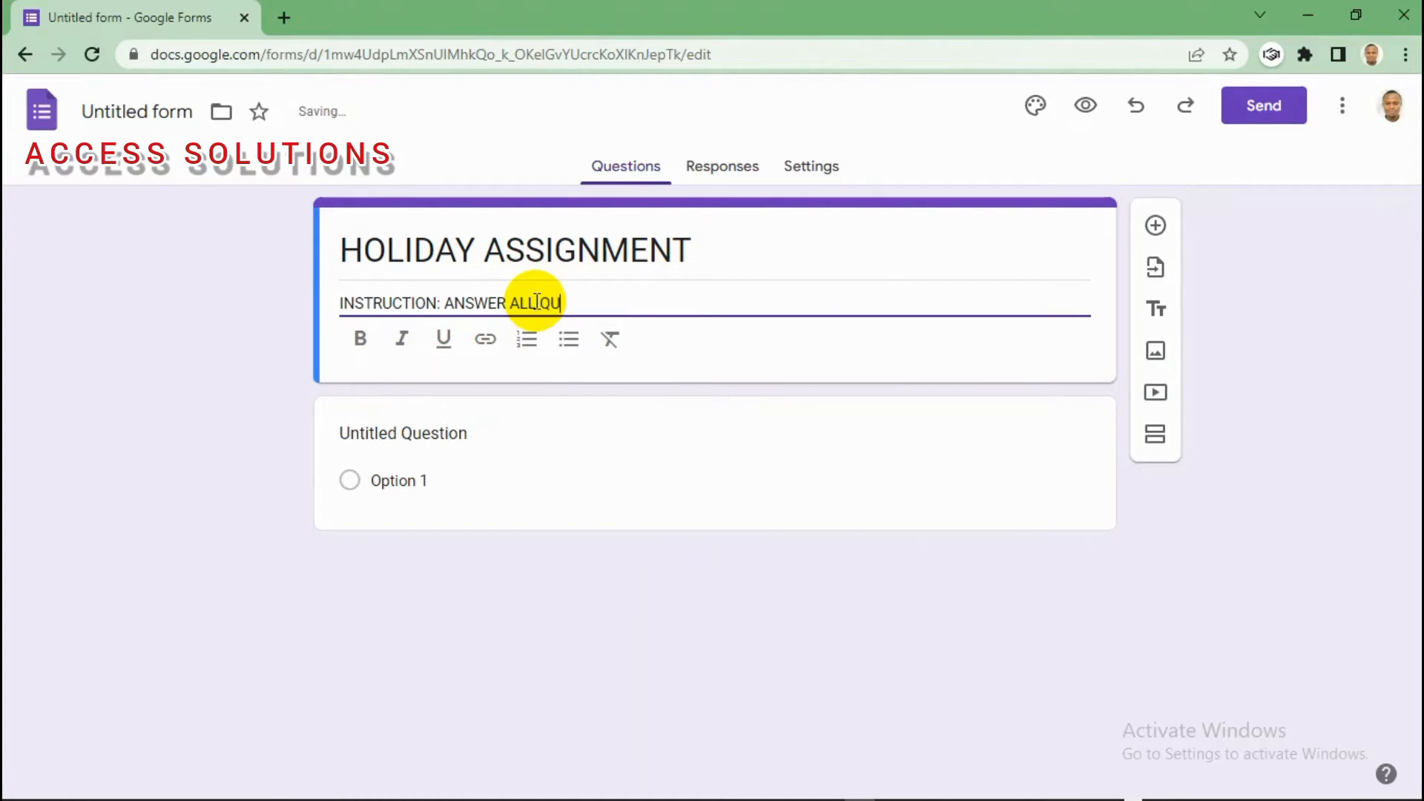
pyautogui.write('ESTIONS.')
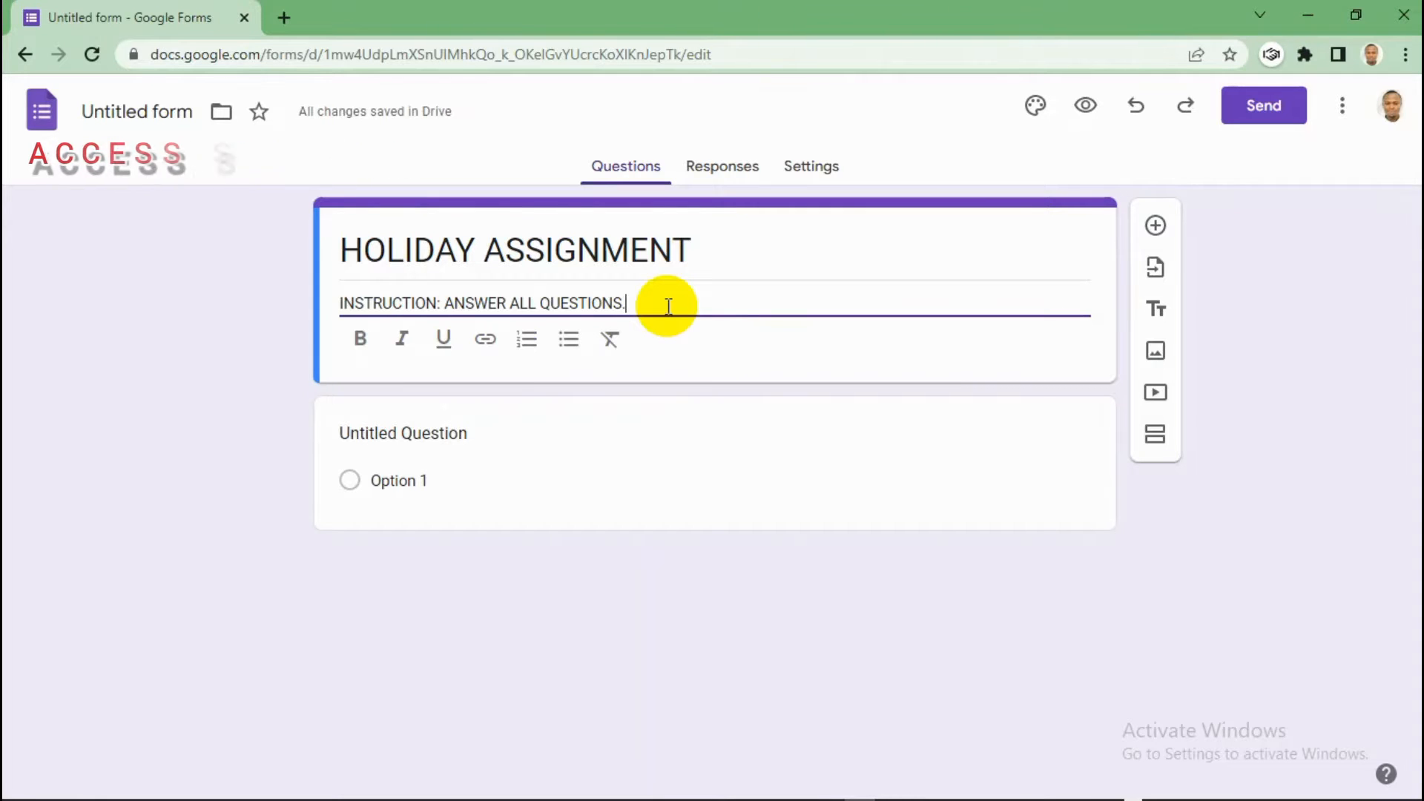
pyautogui.moveTo(629, 301); pyautogui.dragTo(452, 304)
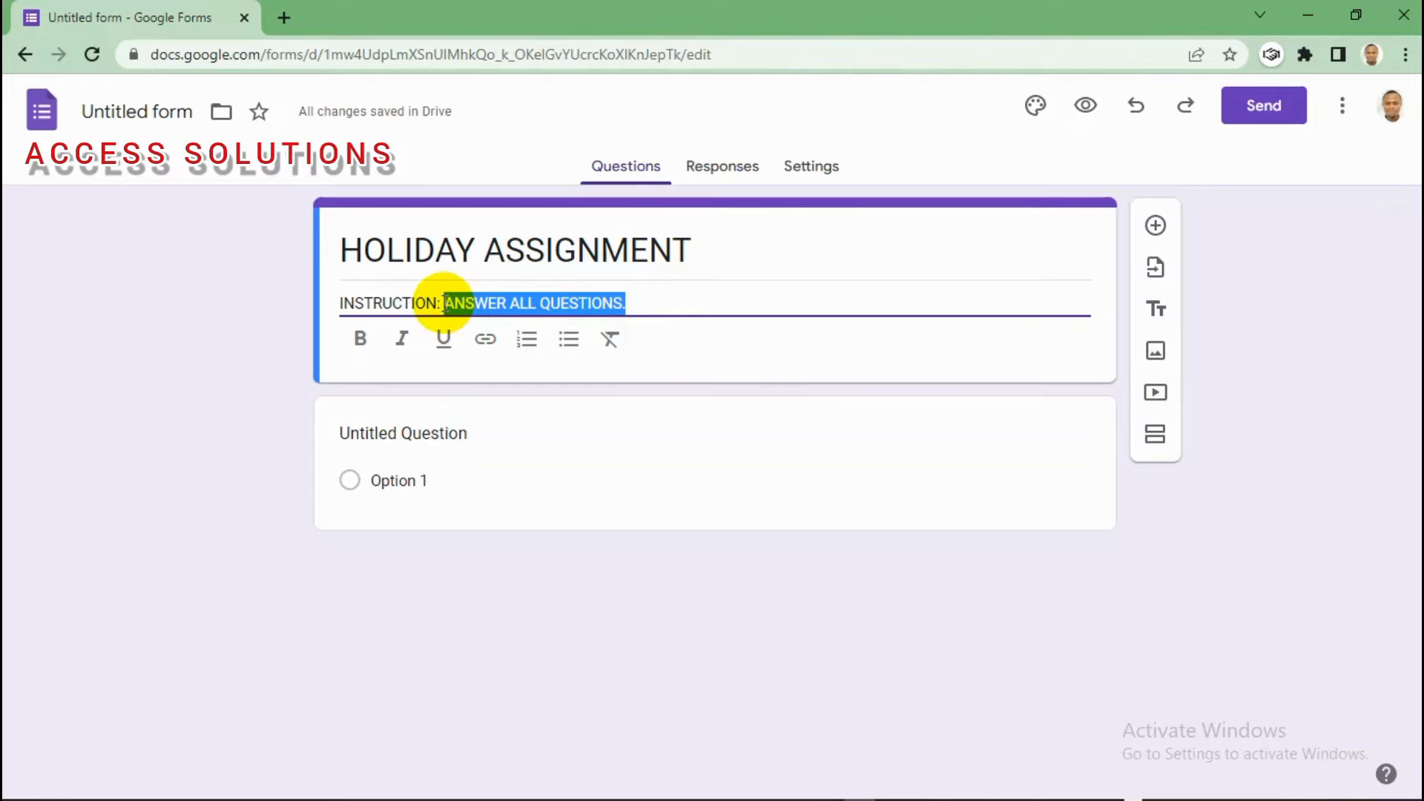
pyautogui.click(361, 339)
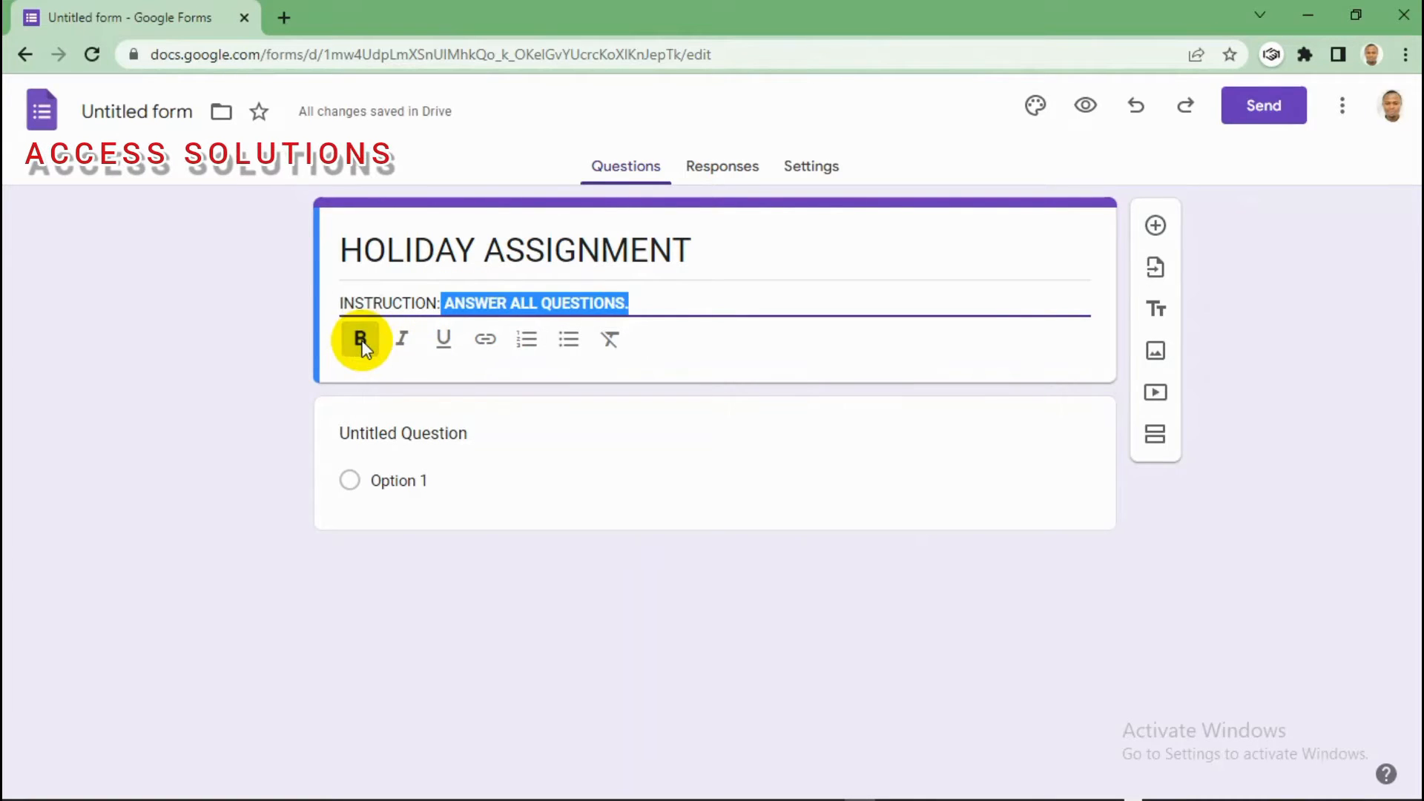
pyautogui.click(401, 339)
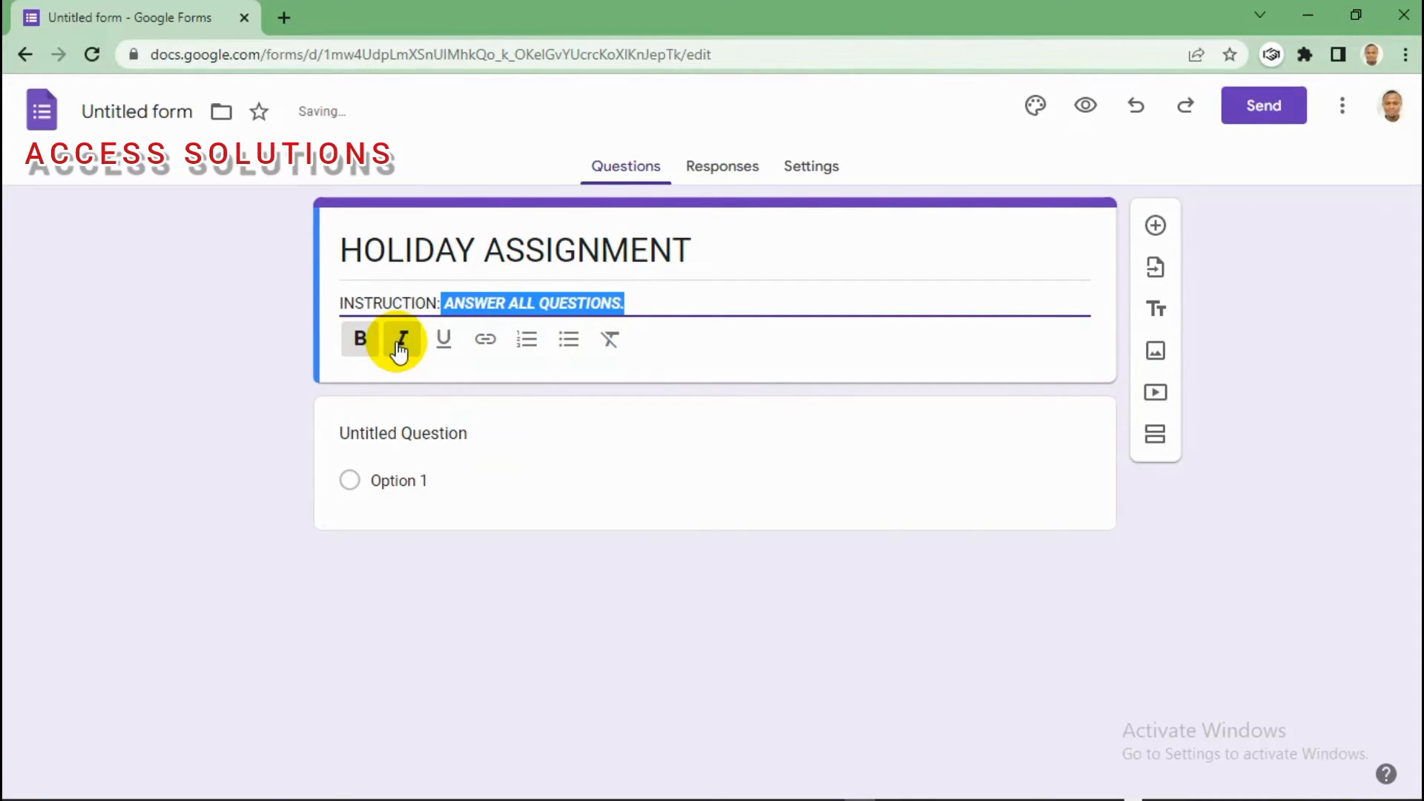
pyautogui.click(442, 341)
pyautogui.click(704, 299)
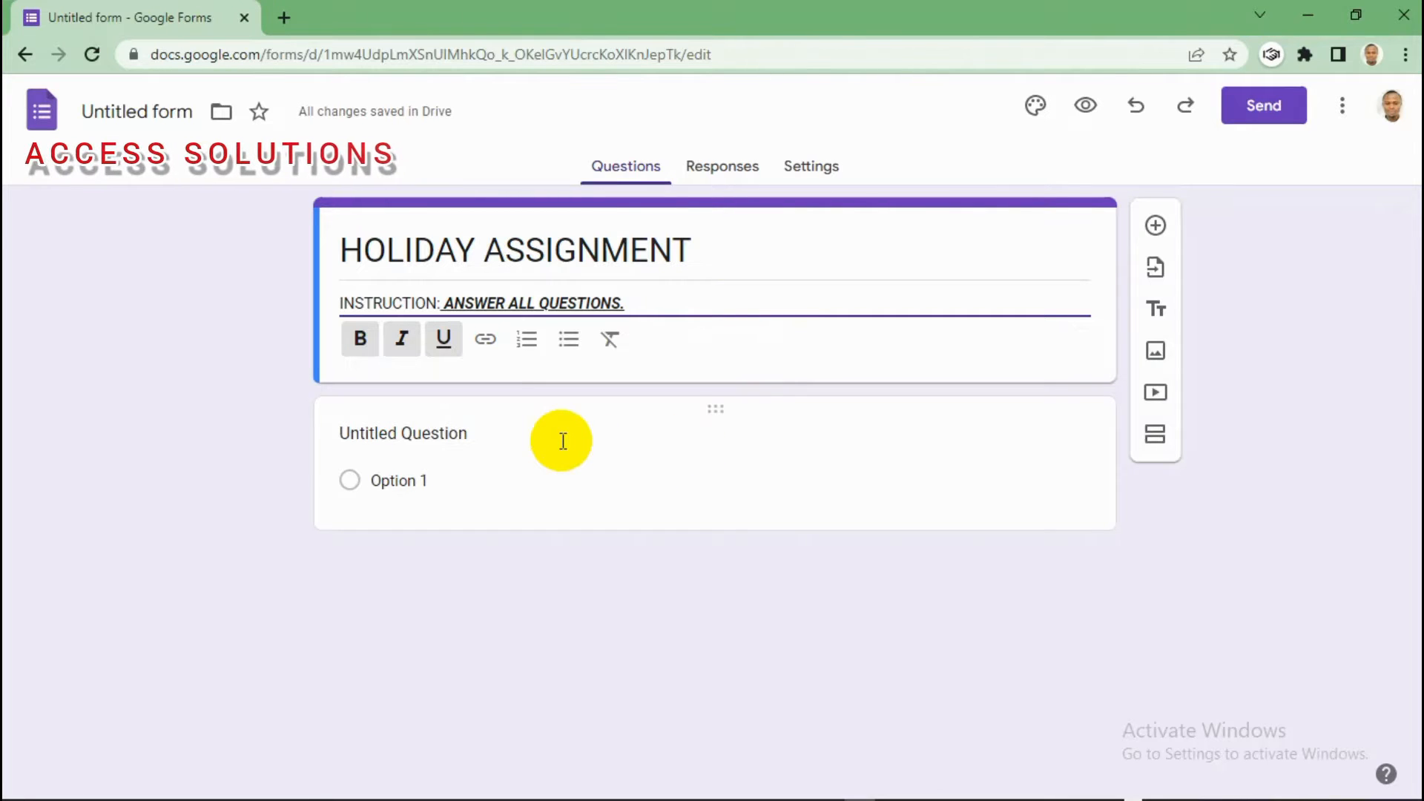
# Step: Enter '1) What is data processing?' as the first multiple-choice question's title
pyautogui.click(417, 434)
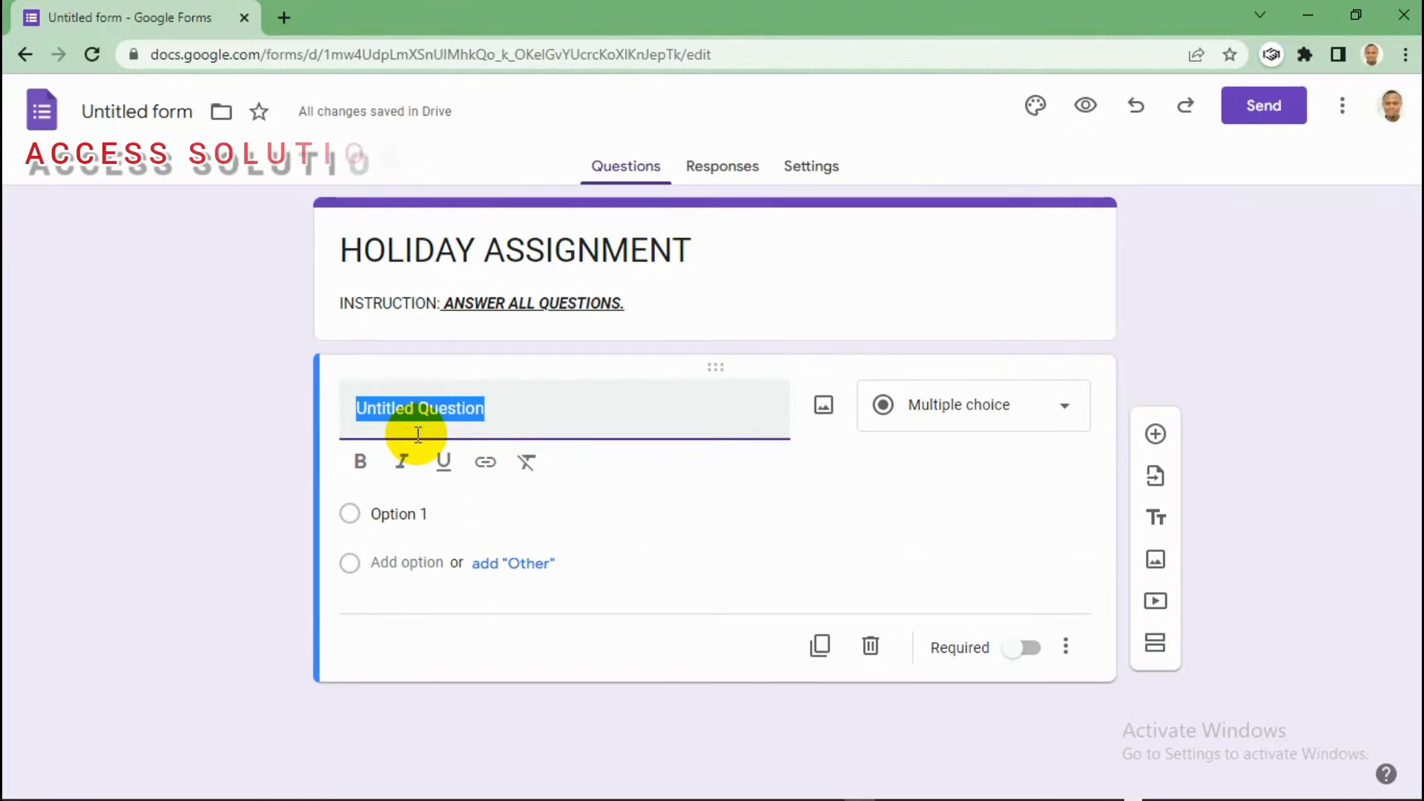
pyautogui.write('1')
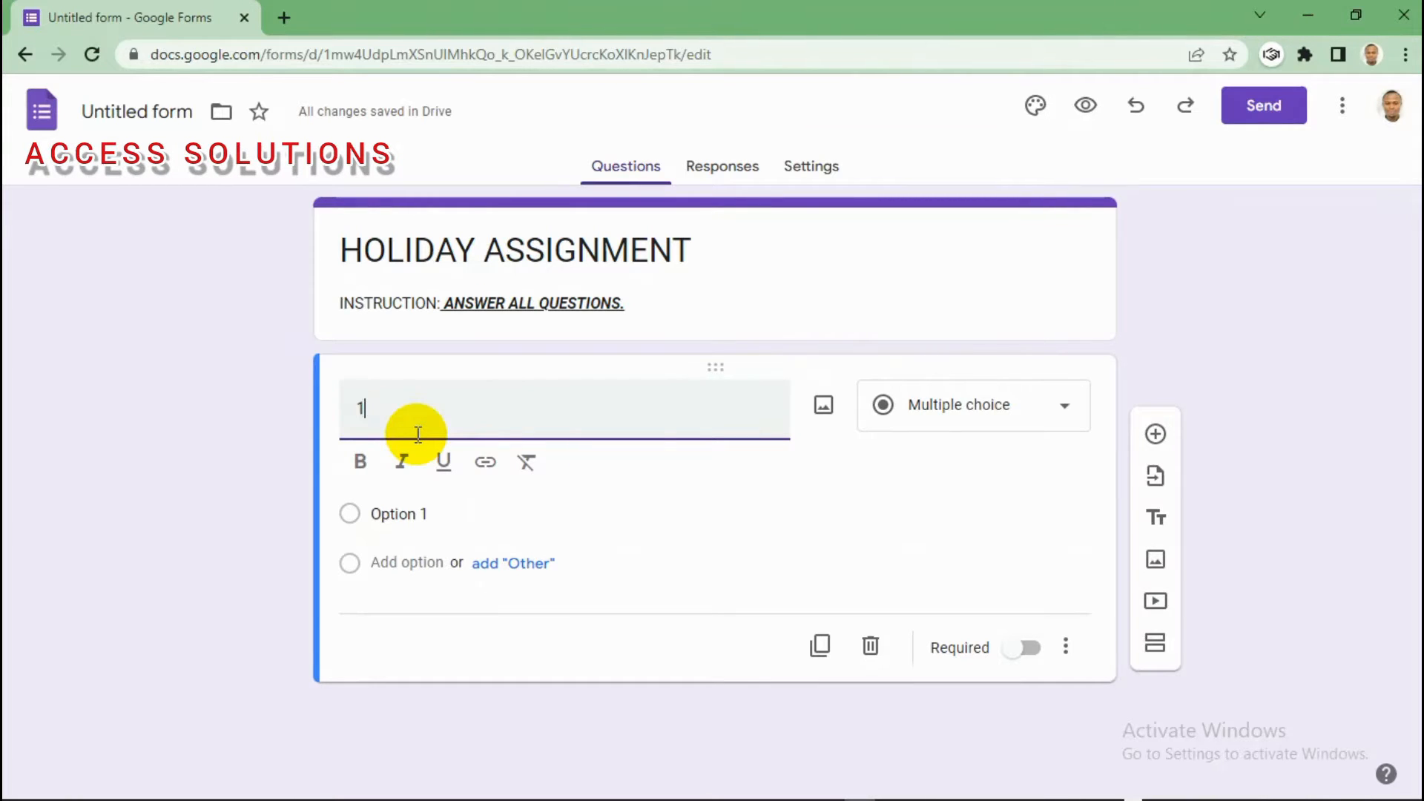
pyautogui.write(')')
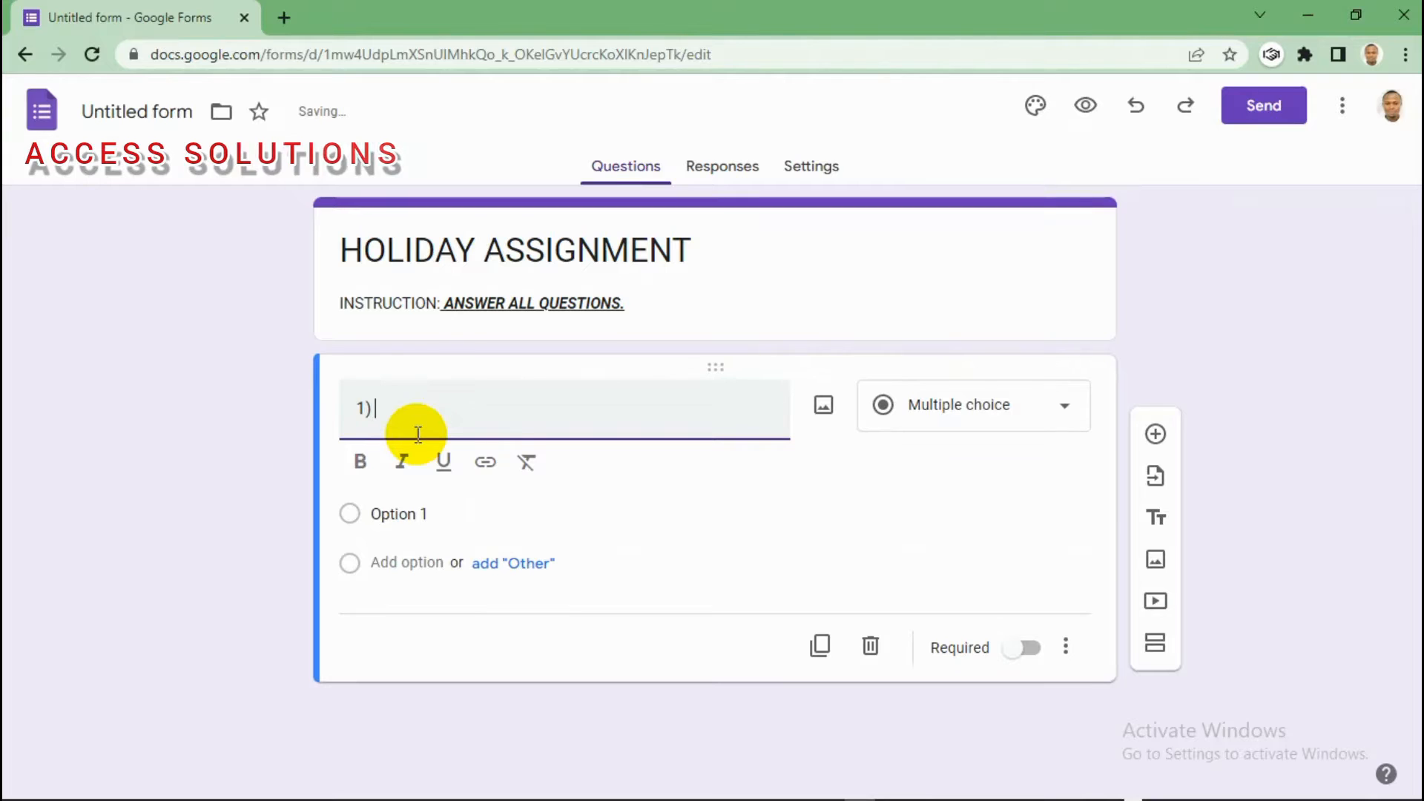
pyautogui.write(' W')
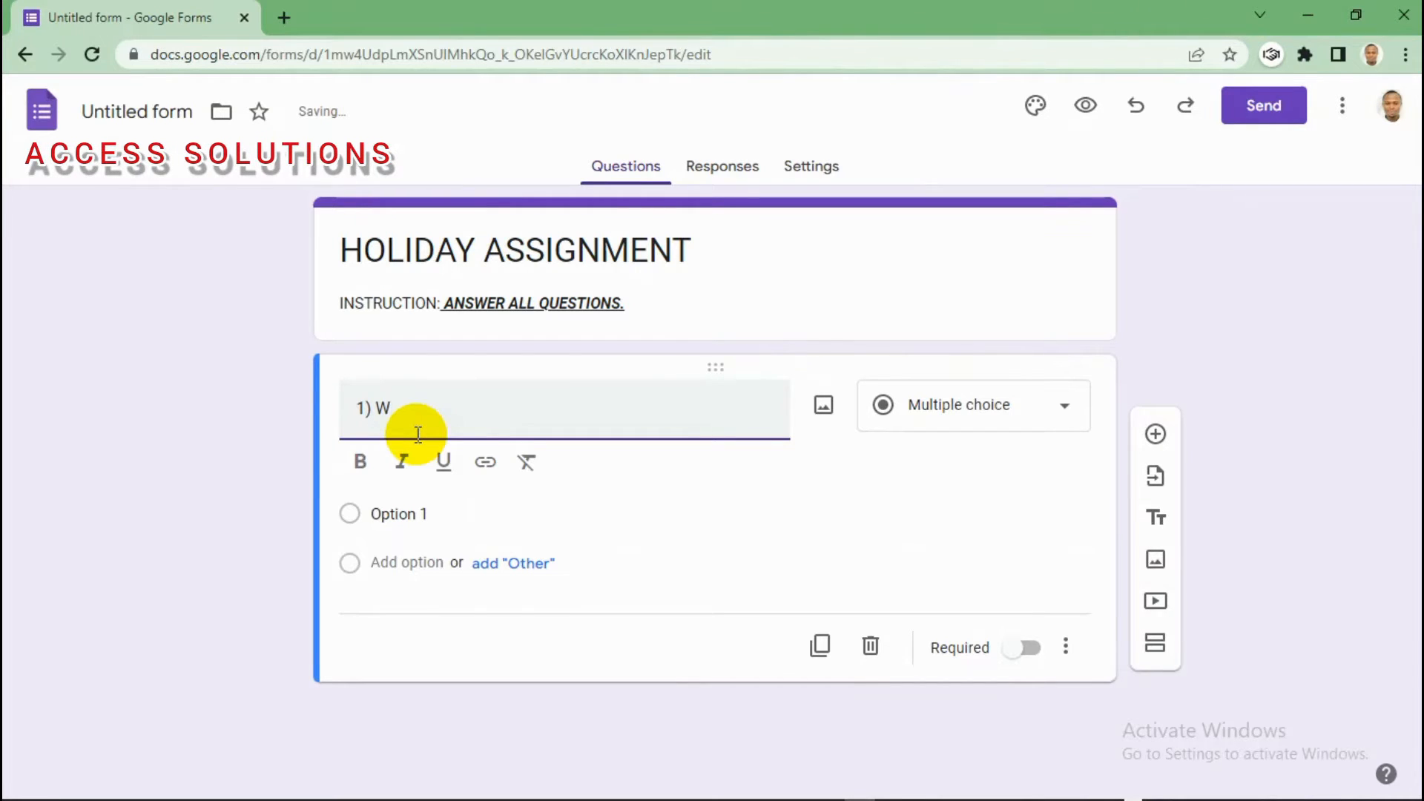
pyautogui.write('hat is')
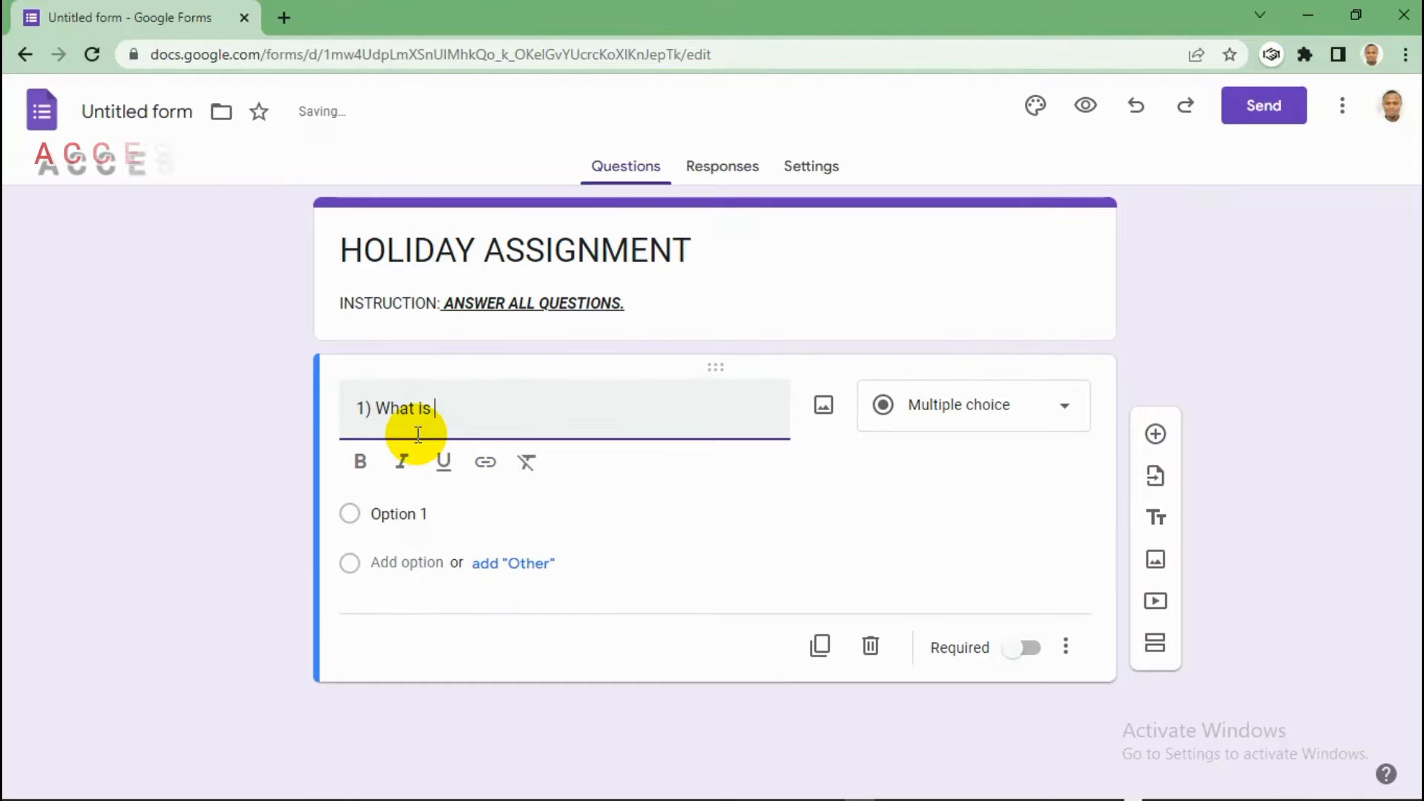
pyautogui.write(' data ')
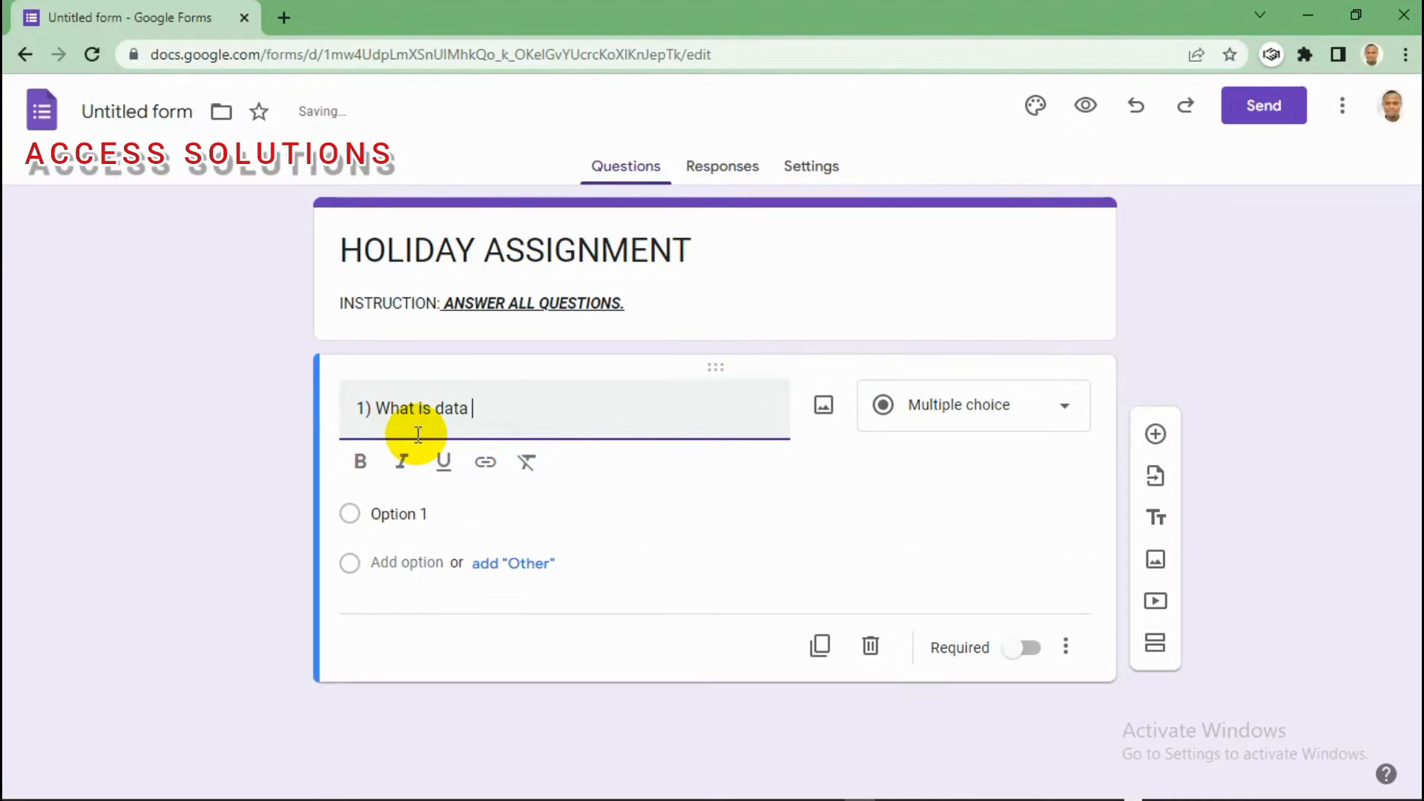
pyautogui.write('processing?')
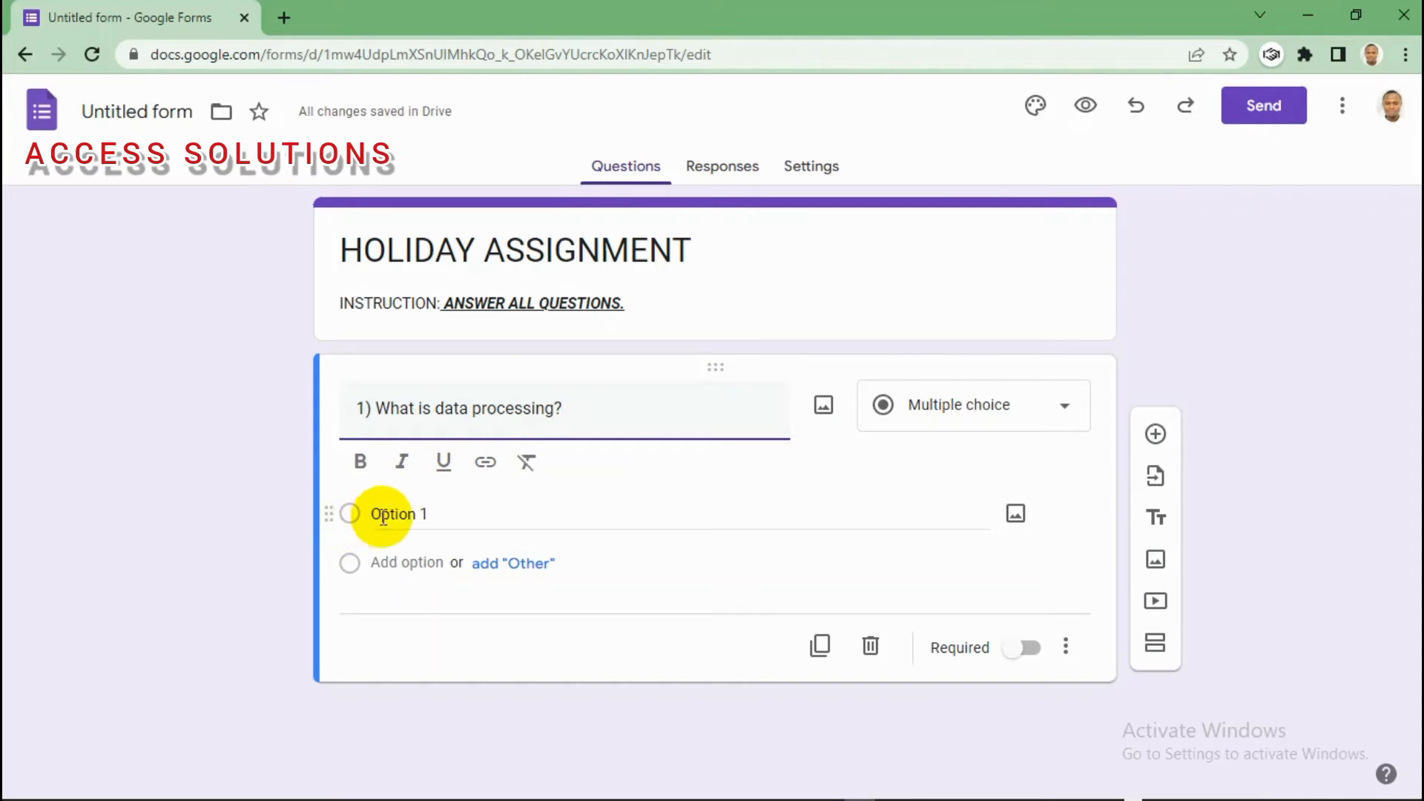
# Step: Enter the answer choices 'Data information', 'Computer data' and 'Programming data'
pyautogui.click(443, 513)
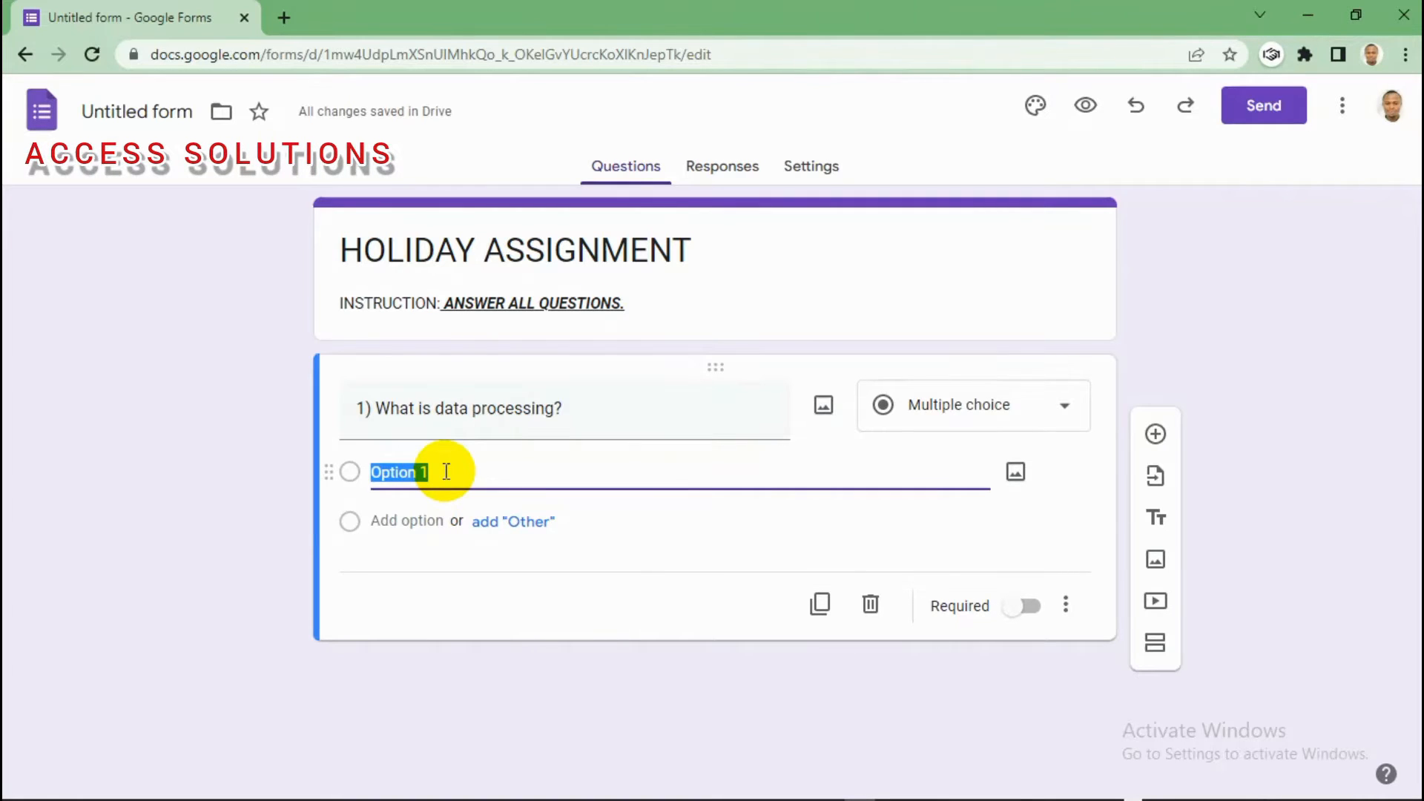
pyautogui.write('ata')
pyautogui.press('BackSpace')
pyautogui.press('BackSpace')
pyautogui.press('BackSpace')
pyautogui.press('BackSpace')
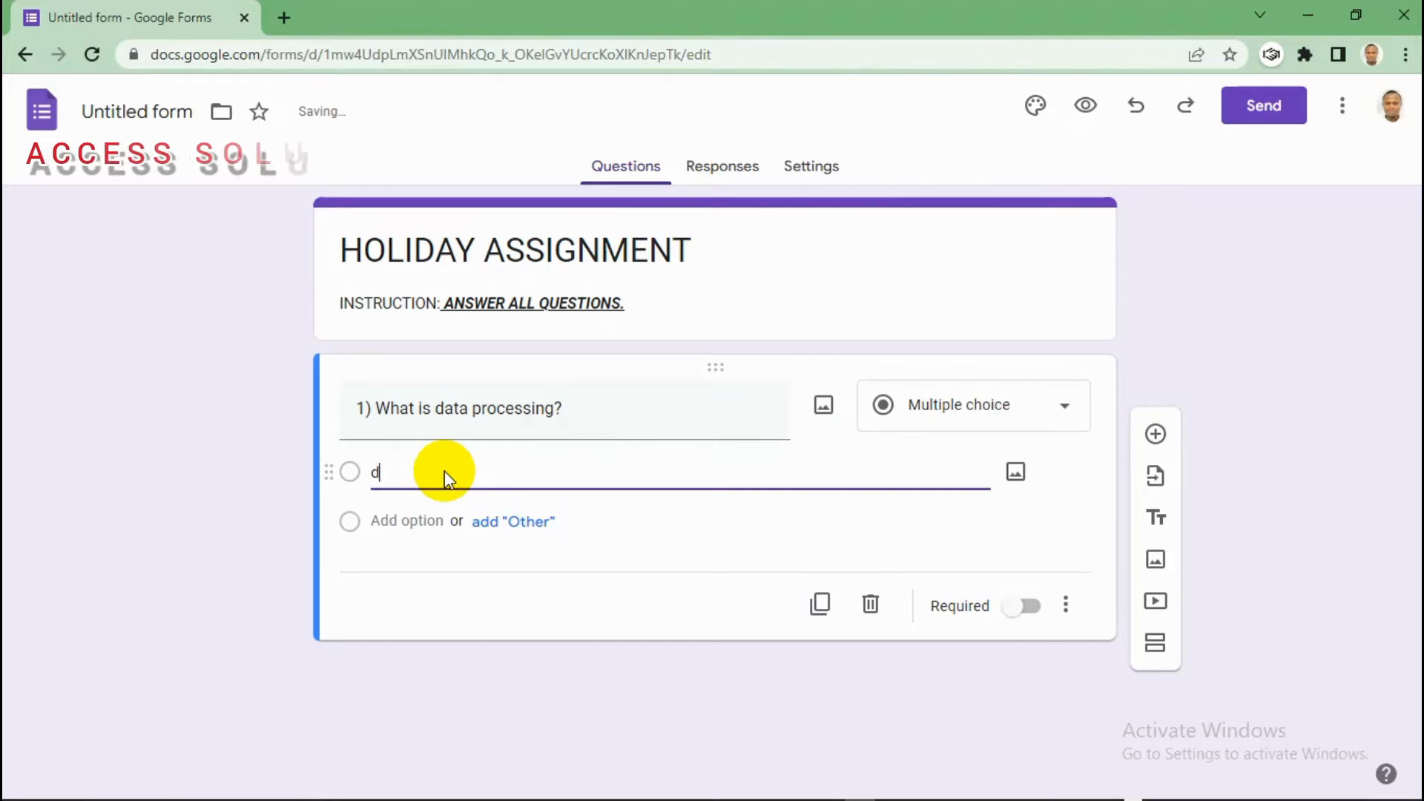
pyautogui.write('Data')
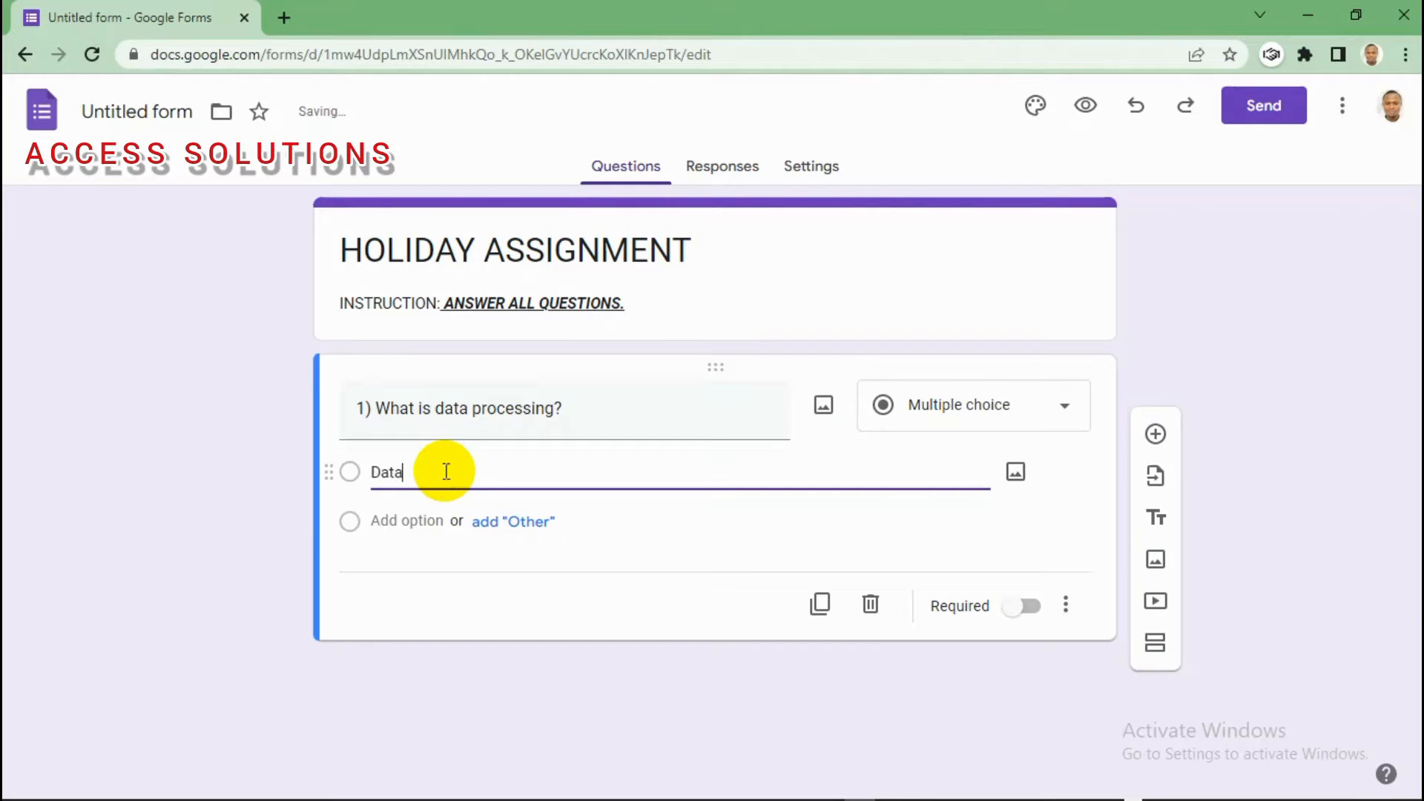
pyautogui.write(' information')
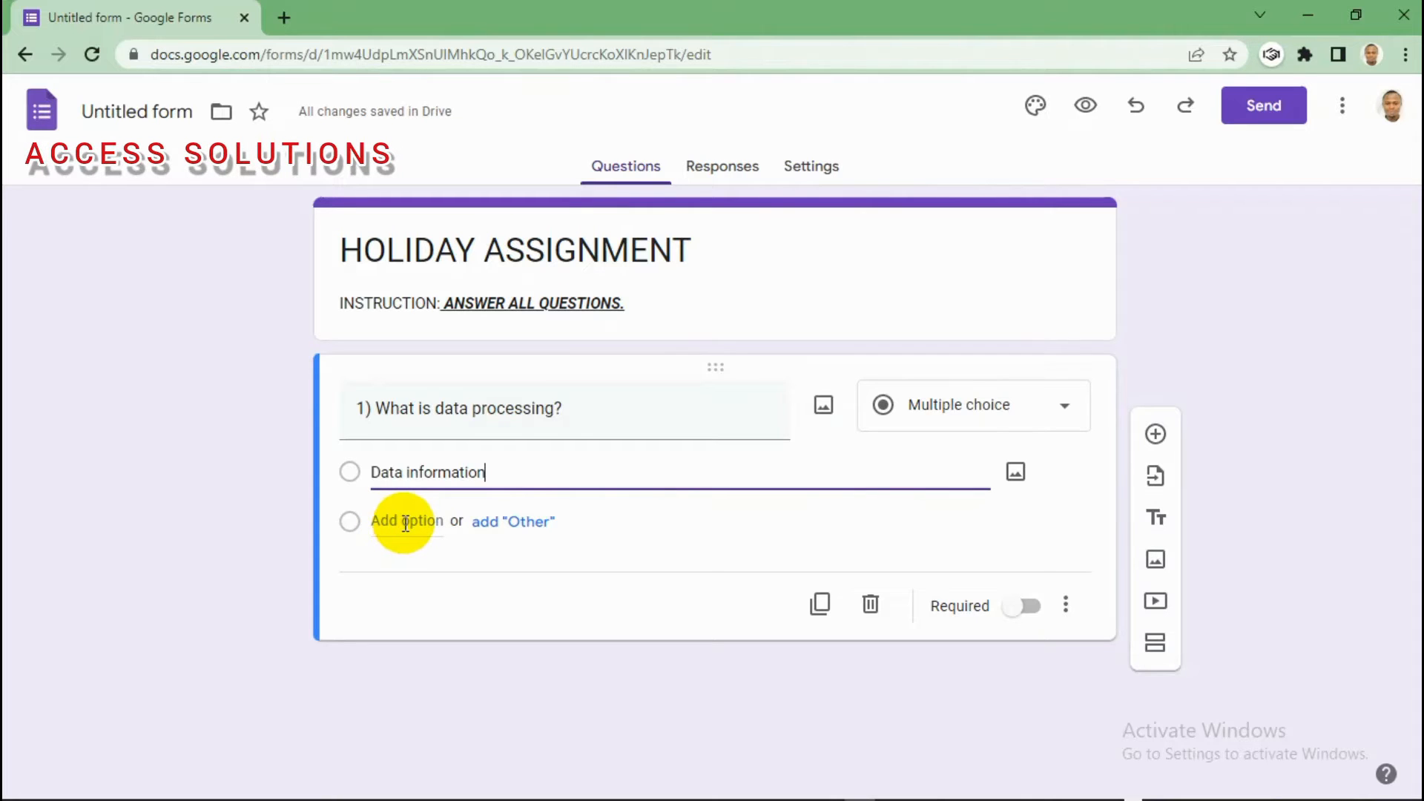
pyautogui.click(405, 521)
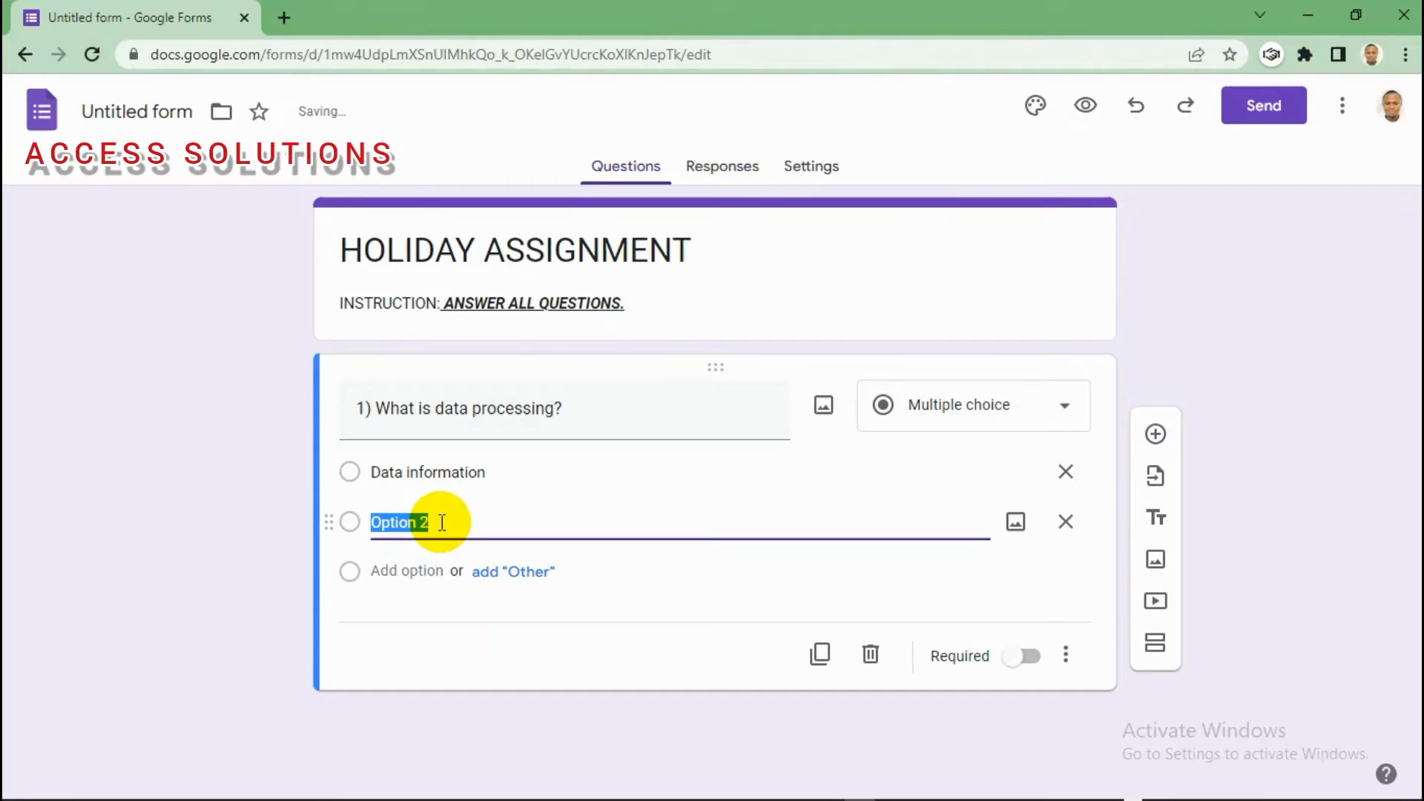
pyautogui.write('C')
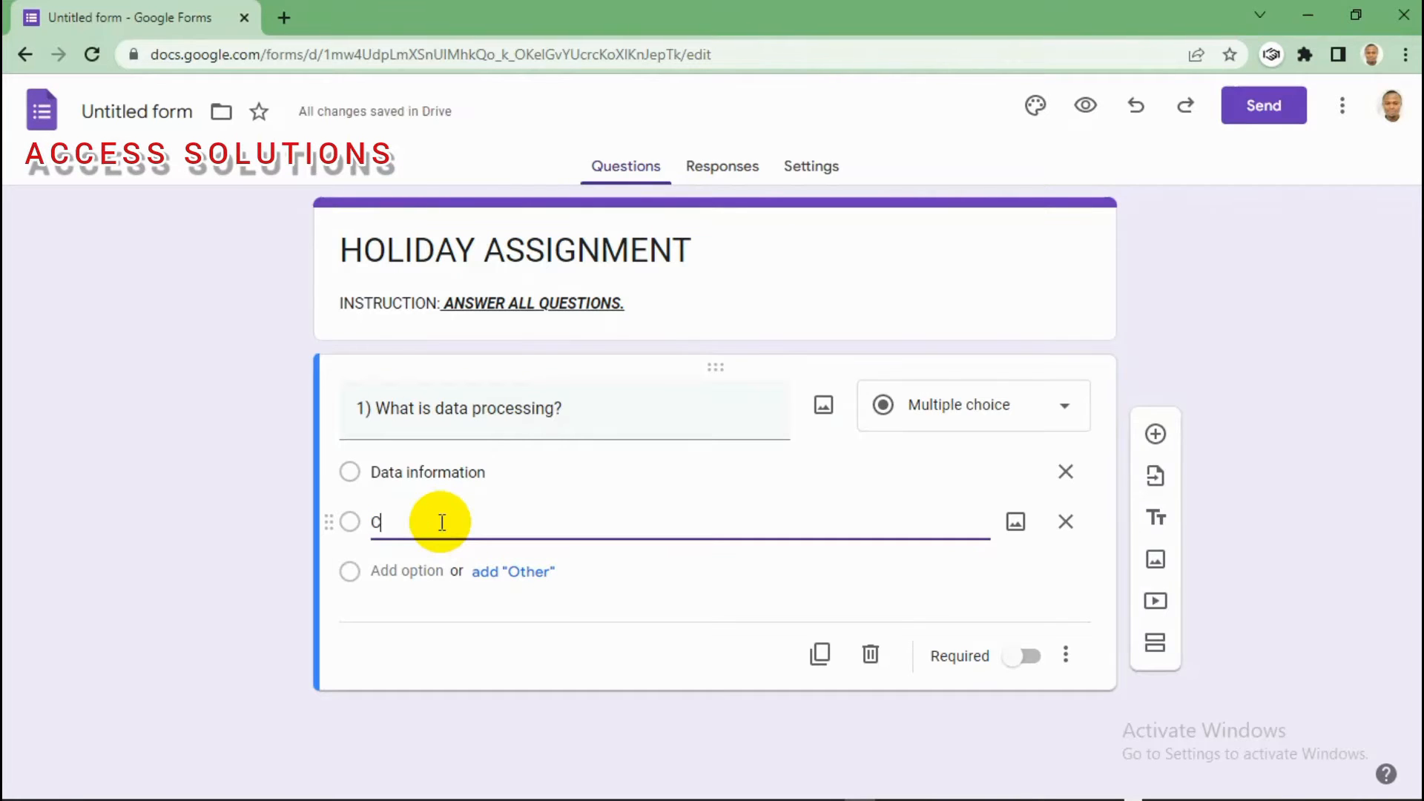
pyautogui.write('omputer d')
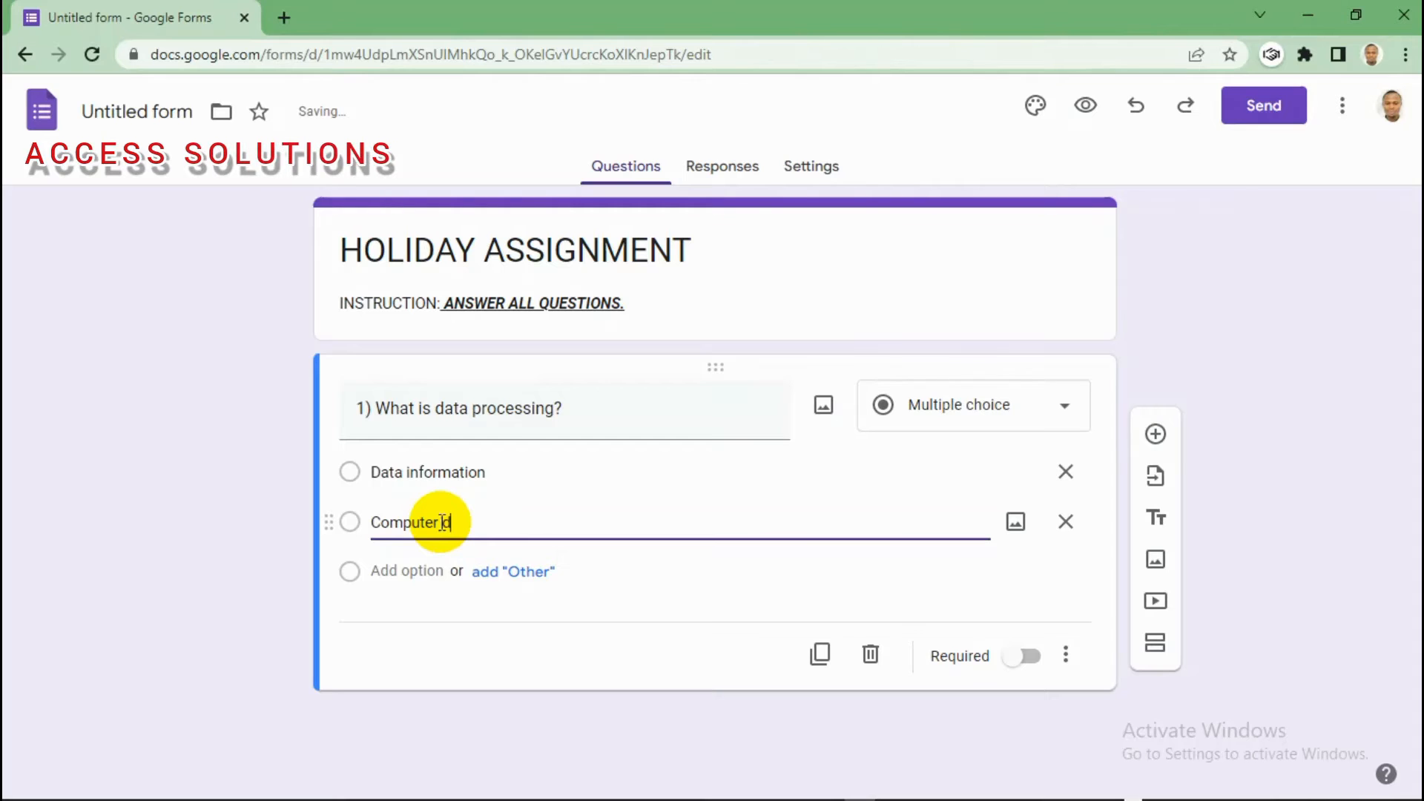
pyautogui.write('aya')
pyautogui.press('BackSpace')
pyautogui.write('ata')
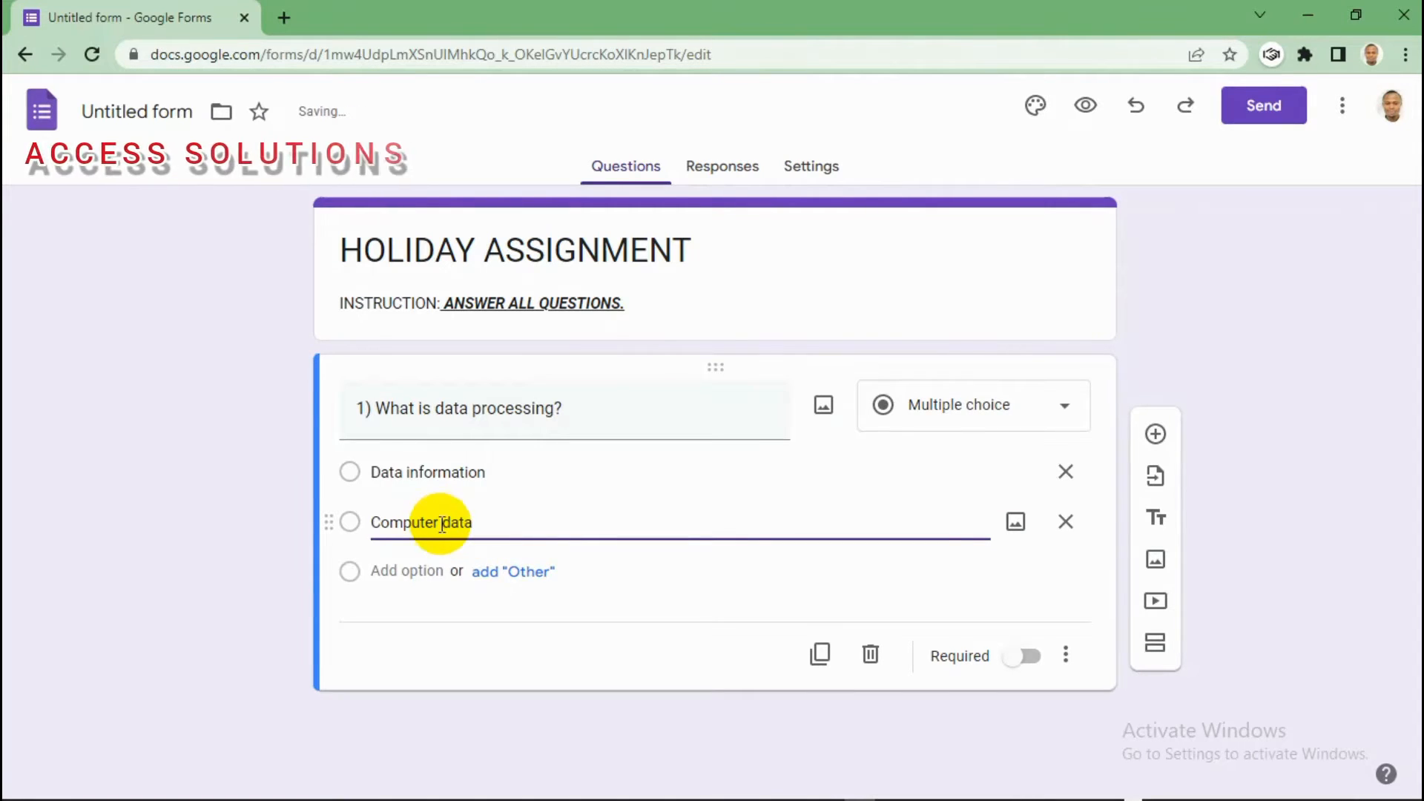
pyautogui.click(404, 570)
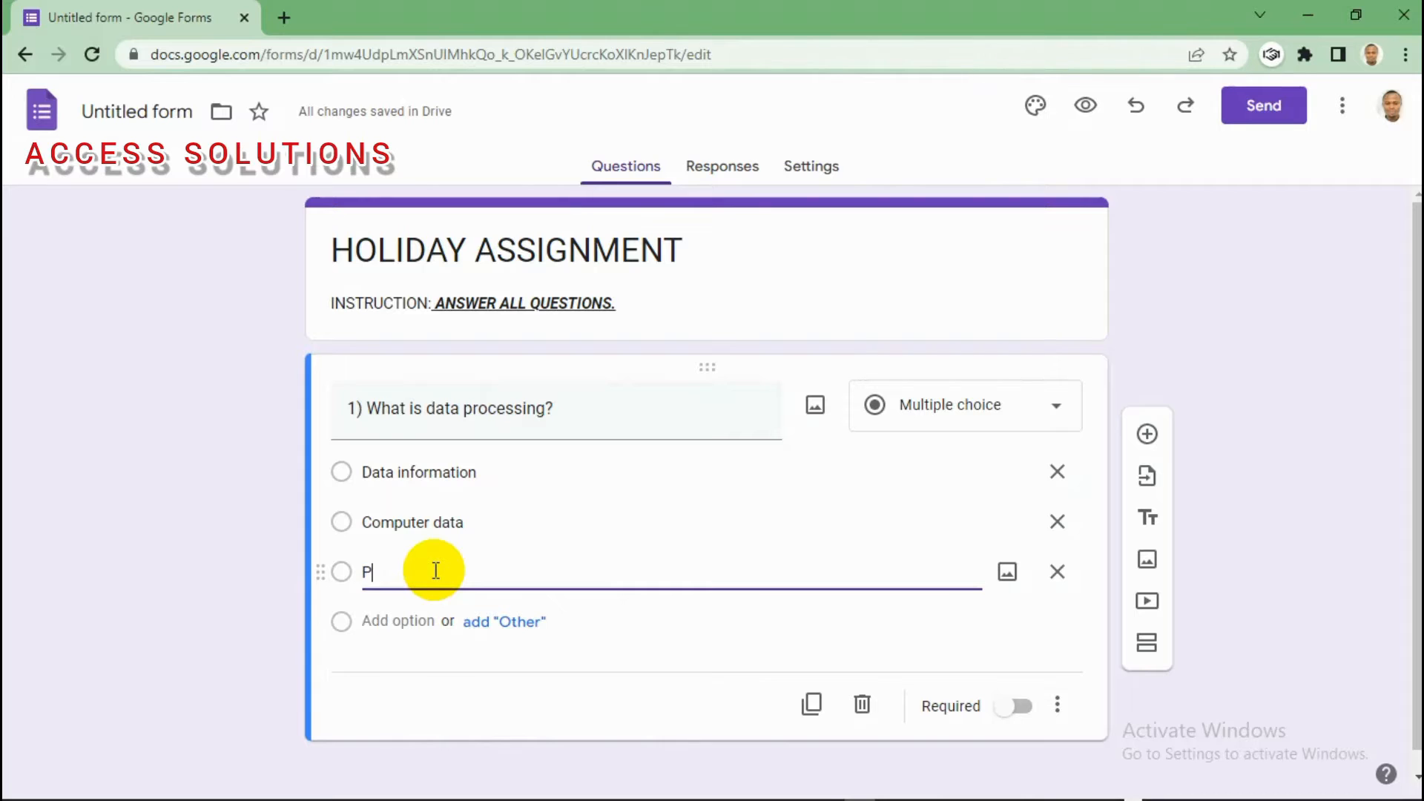
pyautogui.write('rogramm')
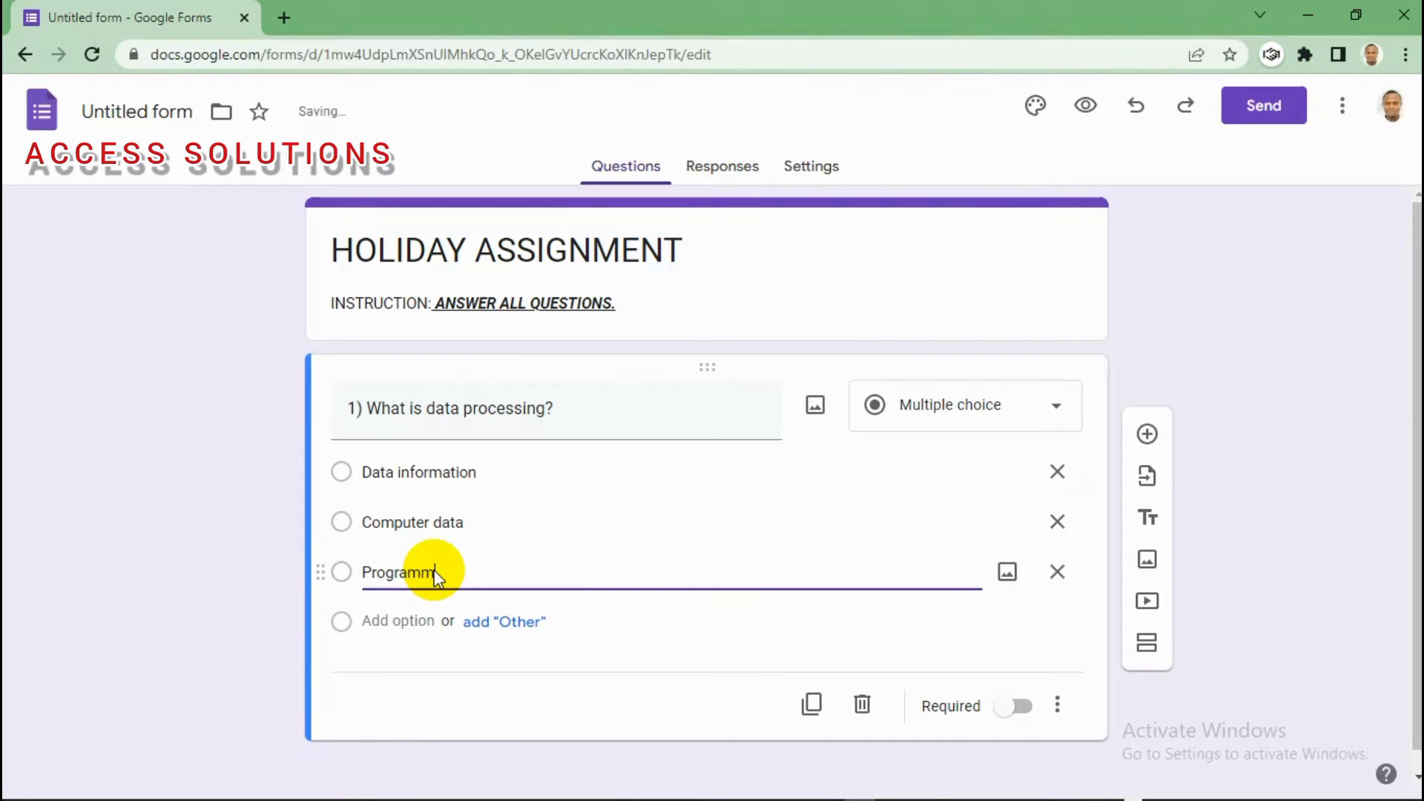
pyautogui.write('ing')
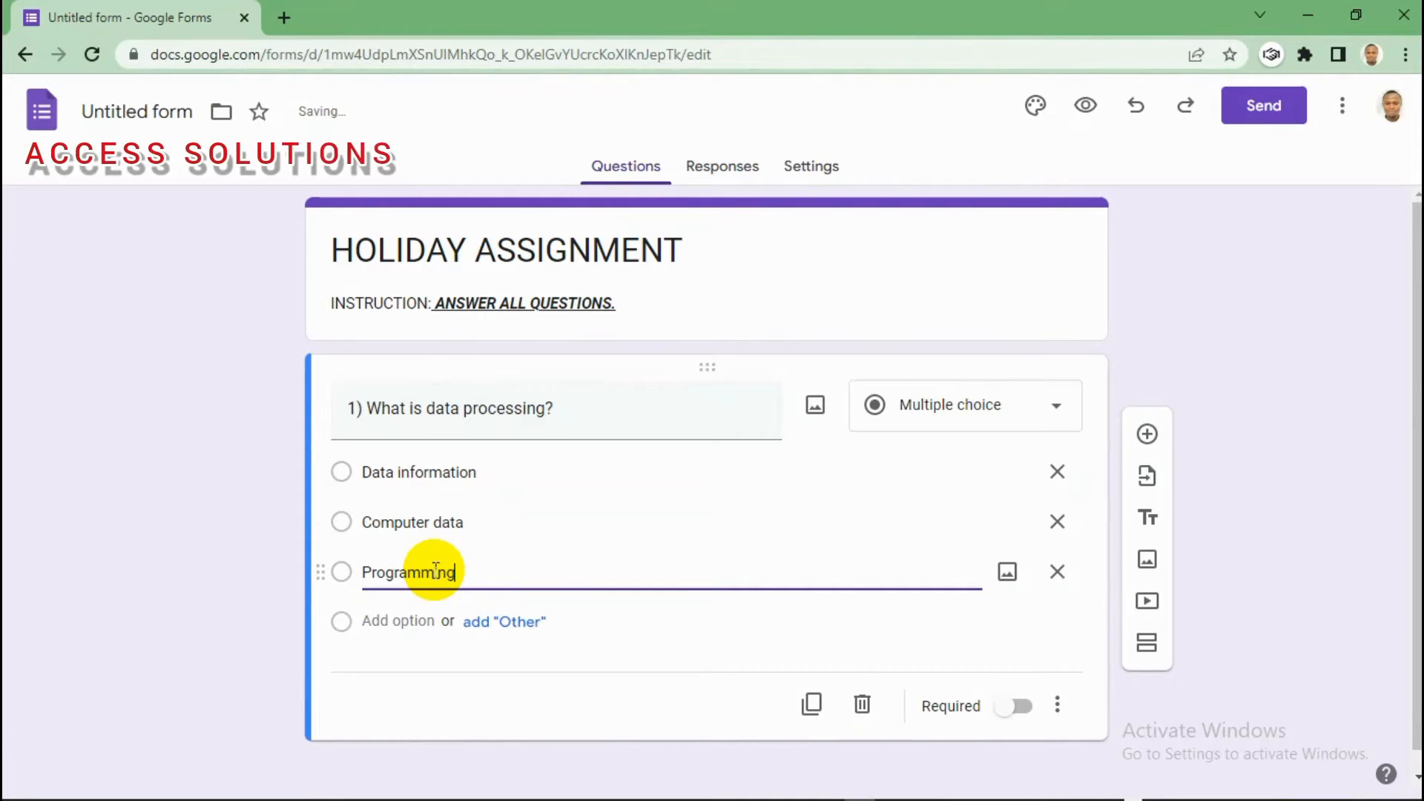
pyautogui.write(' data')
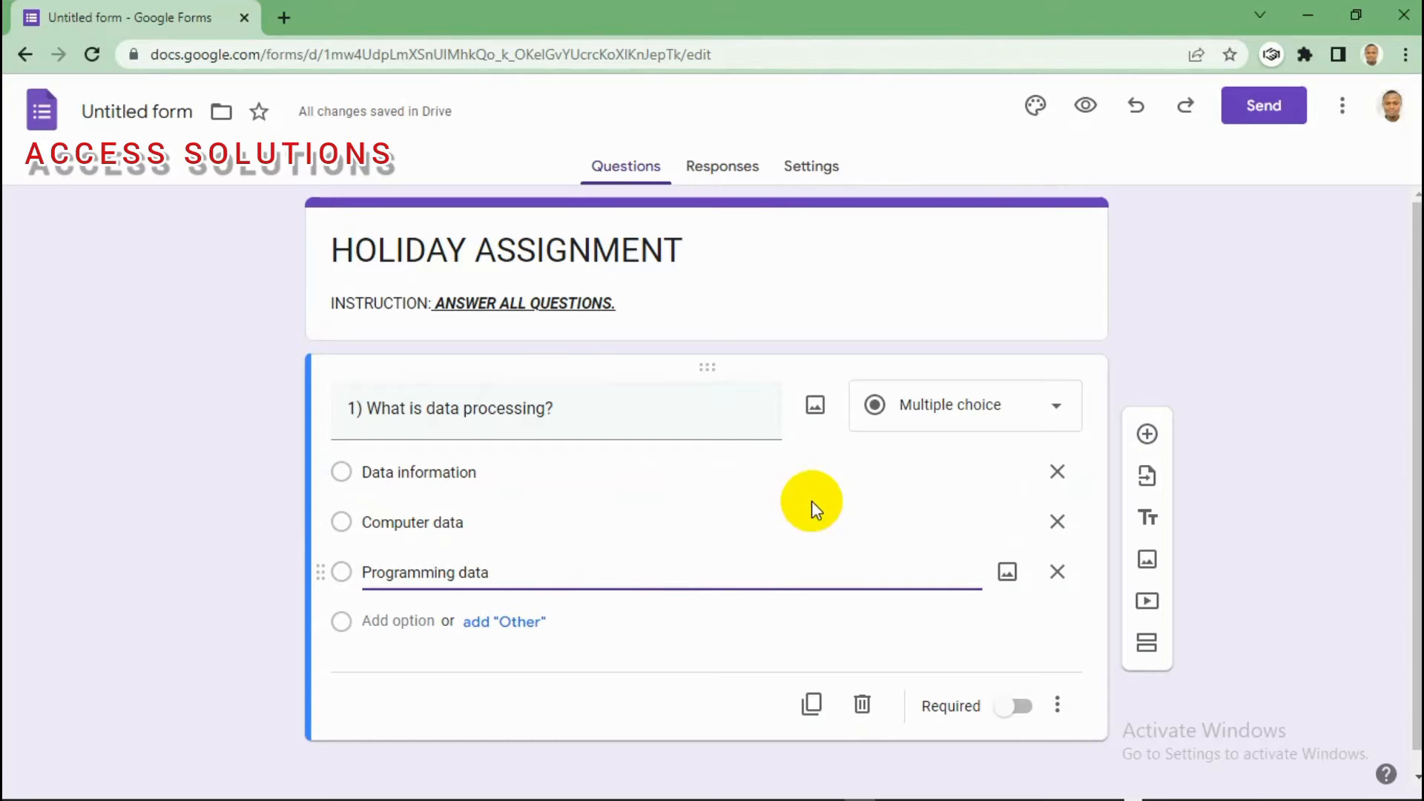
# Step: Add a second question titled '2) Define Data Processing?' as a Paragraph question
pyautogui.click(1146, 436)
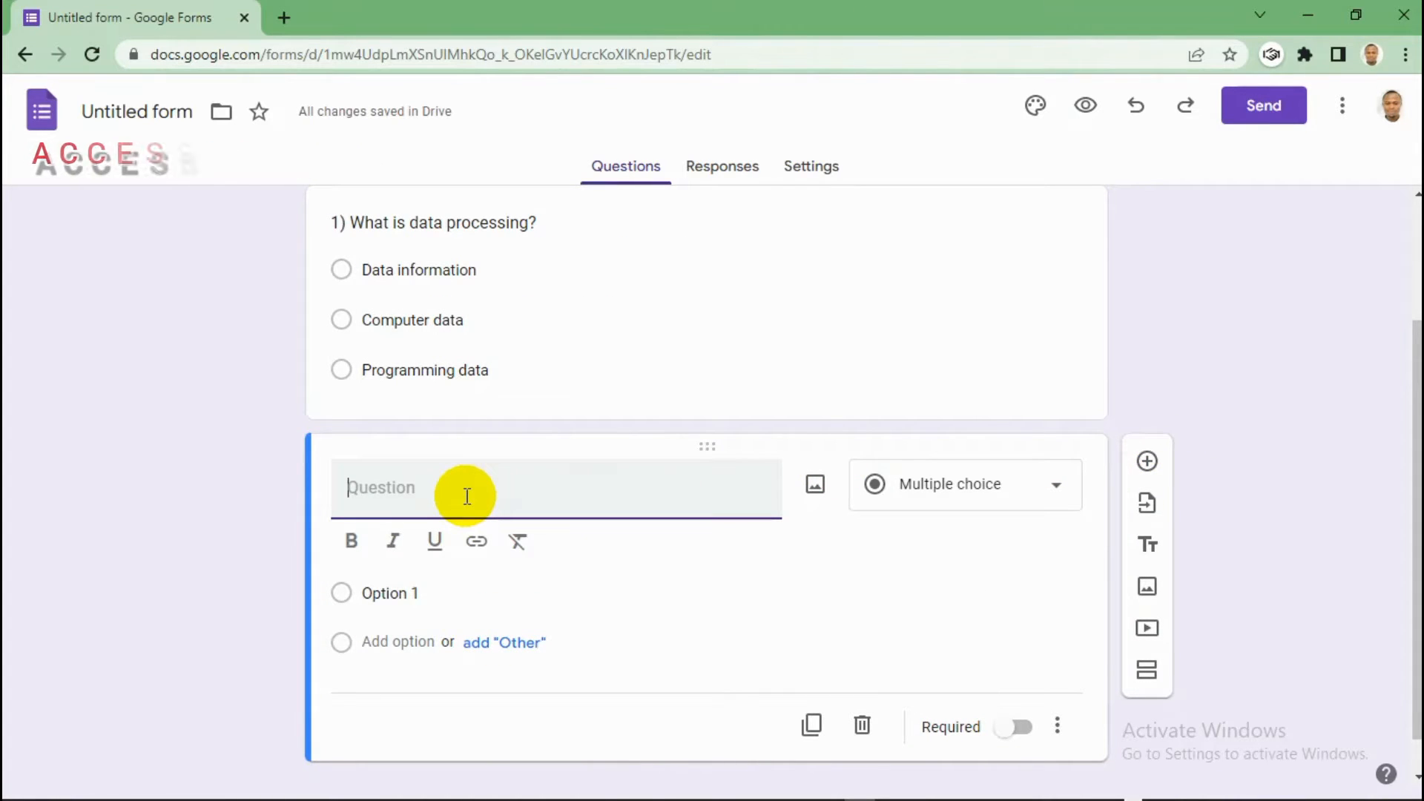
pyautogui.write('@')
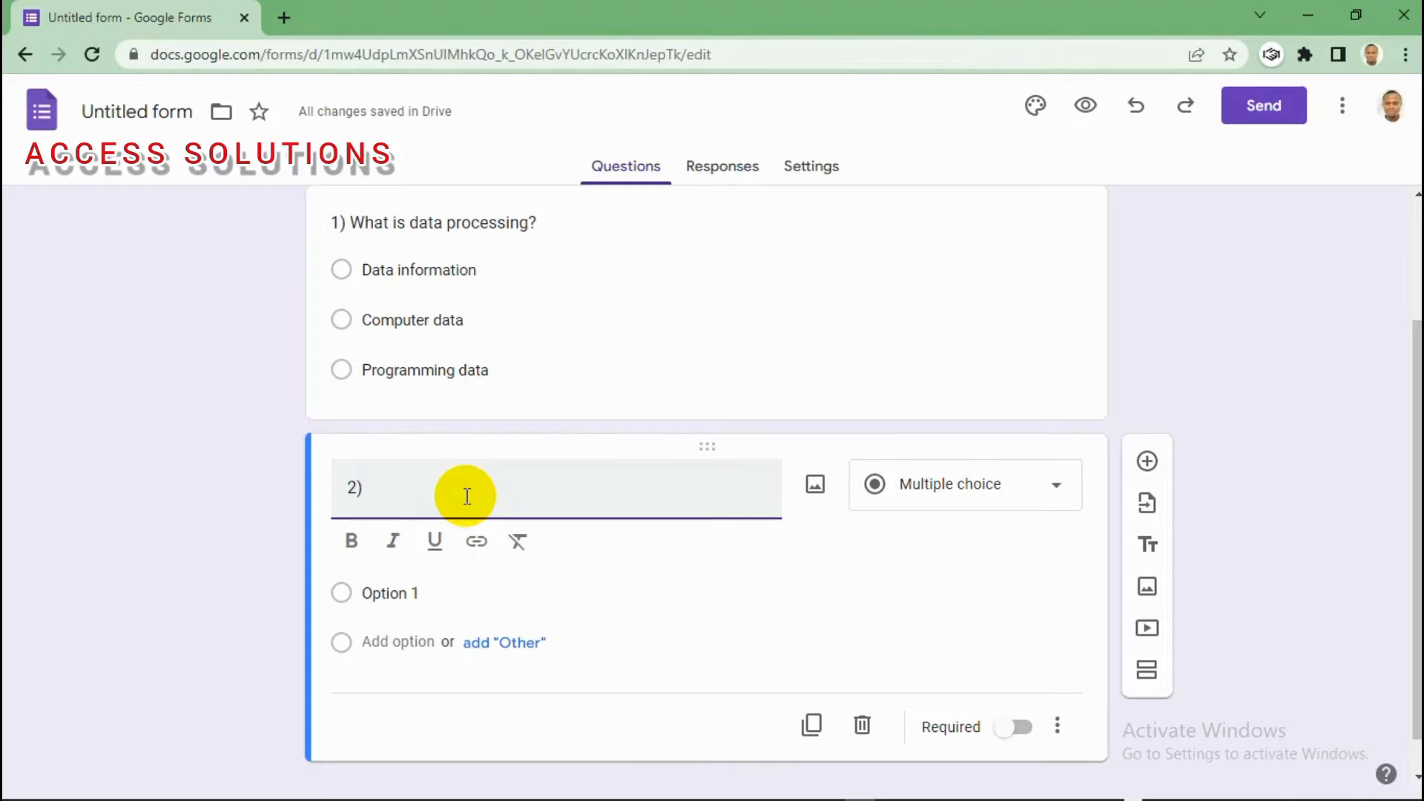
pyautogui.write('d')
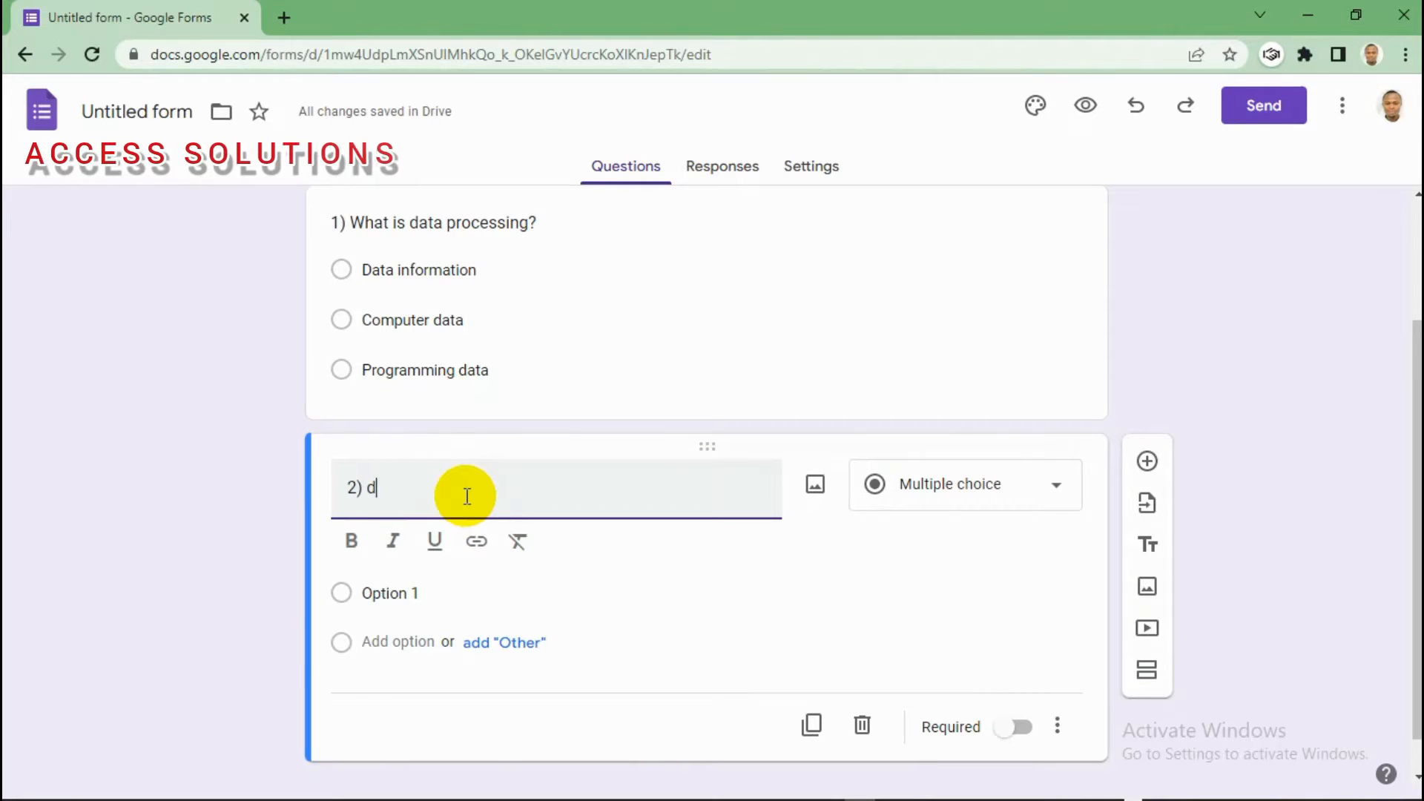
pyautogui.write('e')
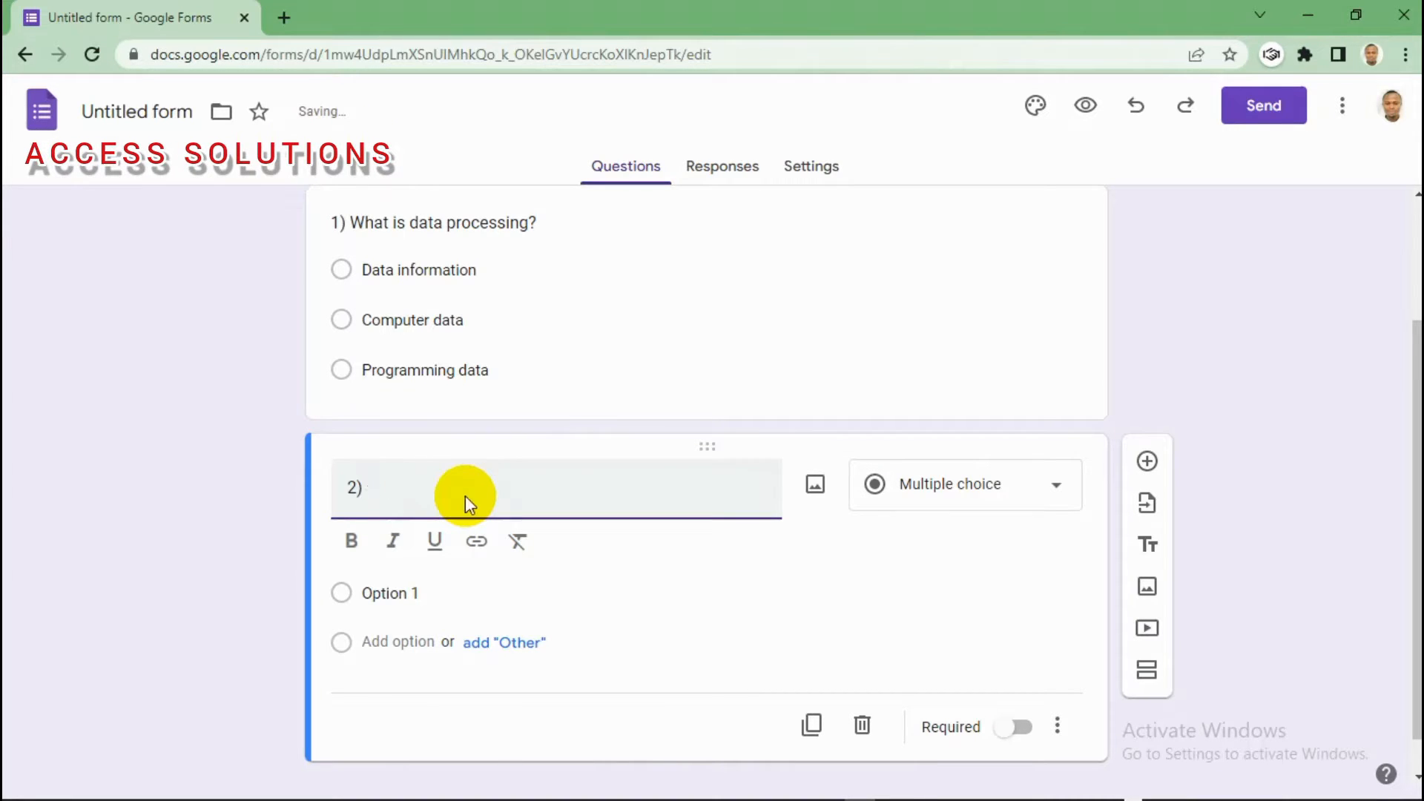
pyautogui.write('Define Data Pro')
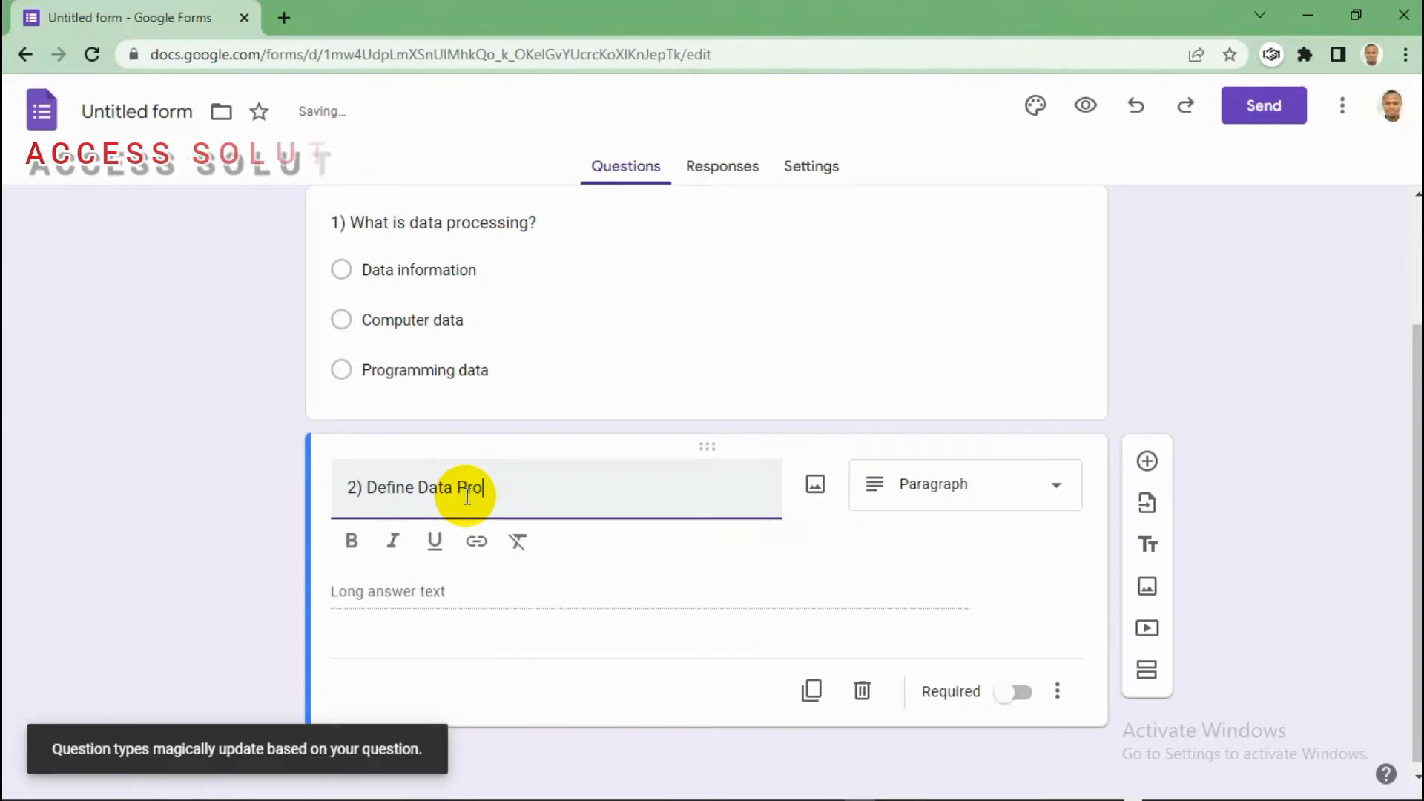
pyautogui.write('cessin')
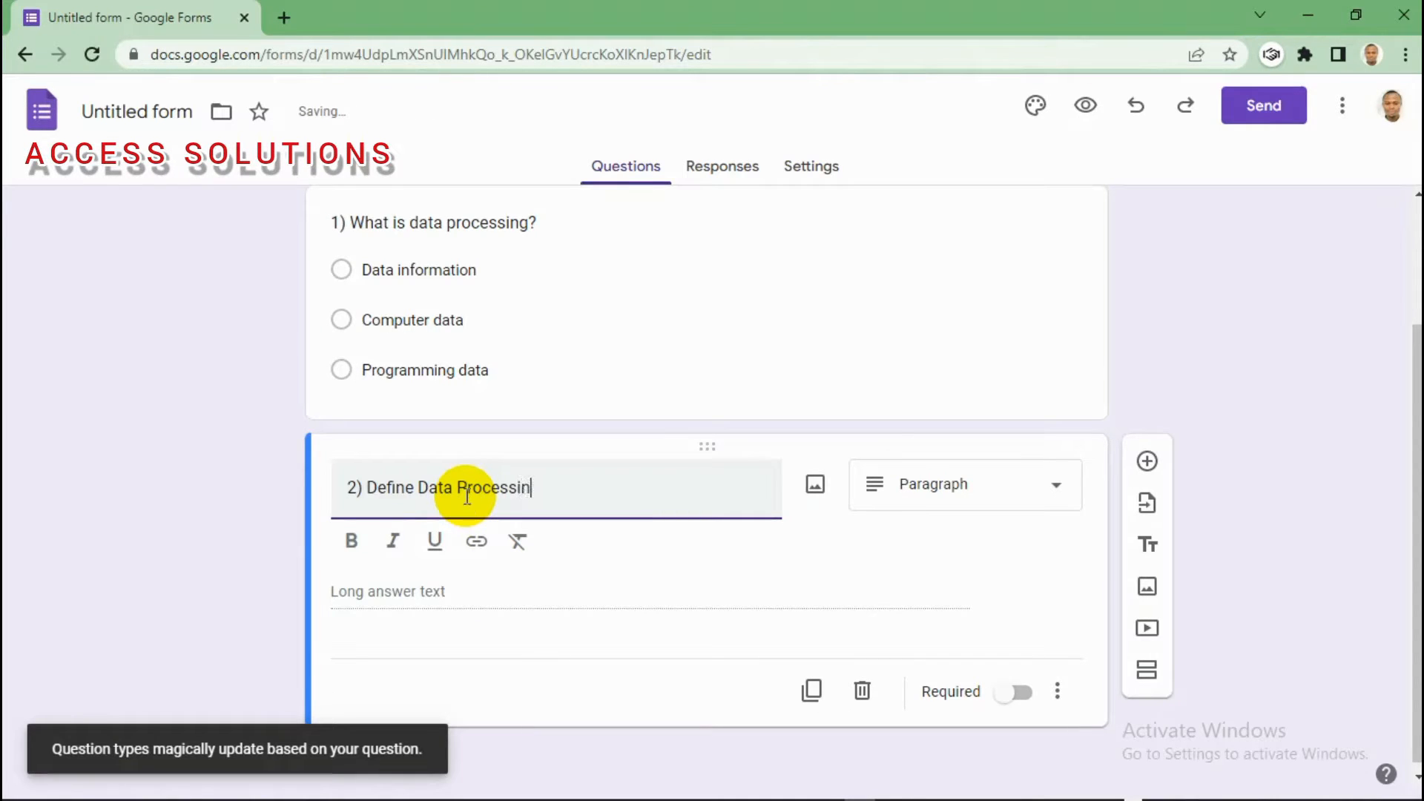
pyautogui.write('g?')
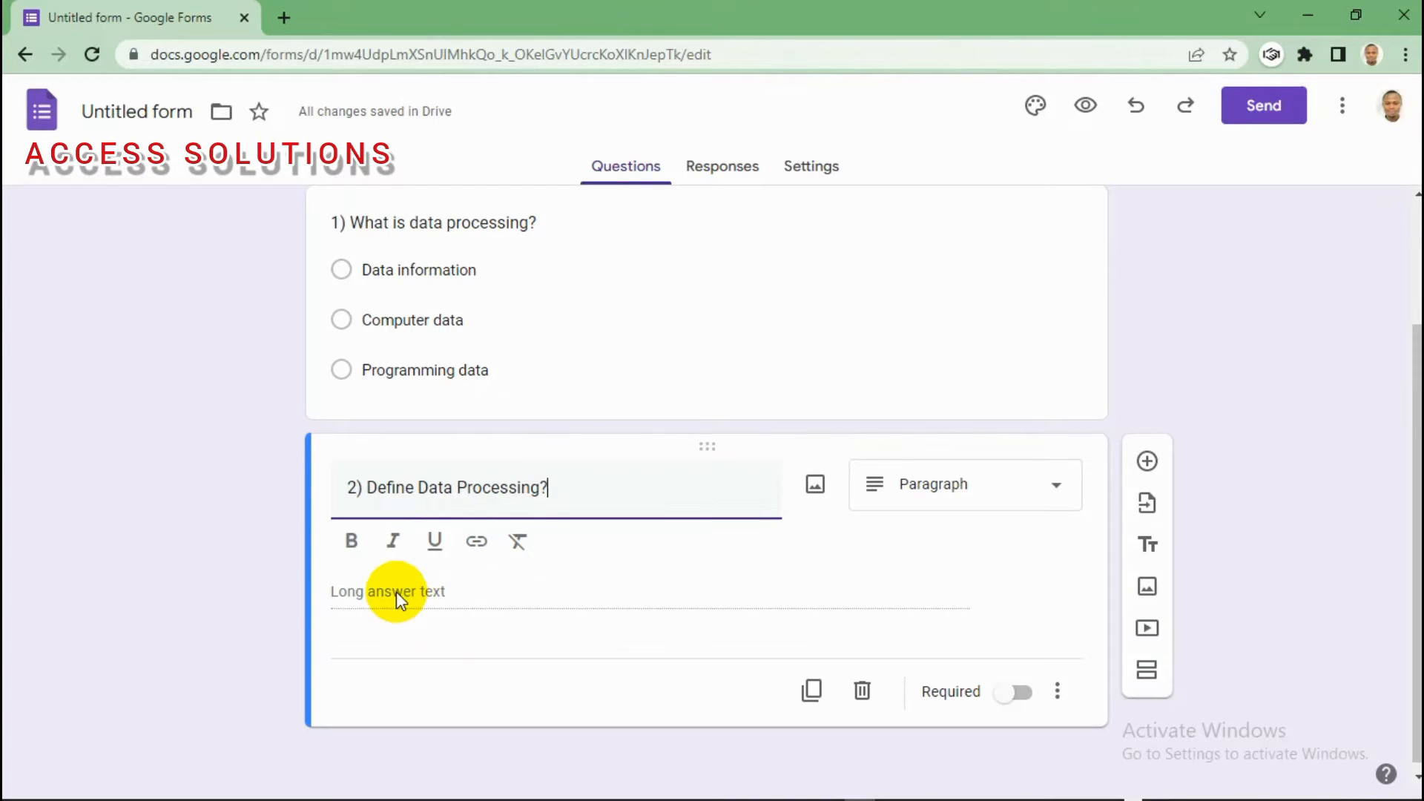
pyautogui.click(455, 591)
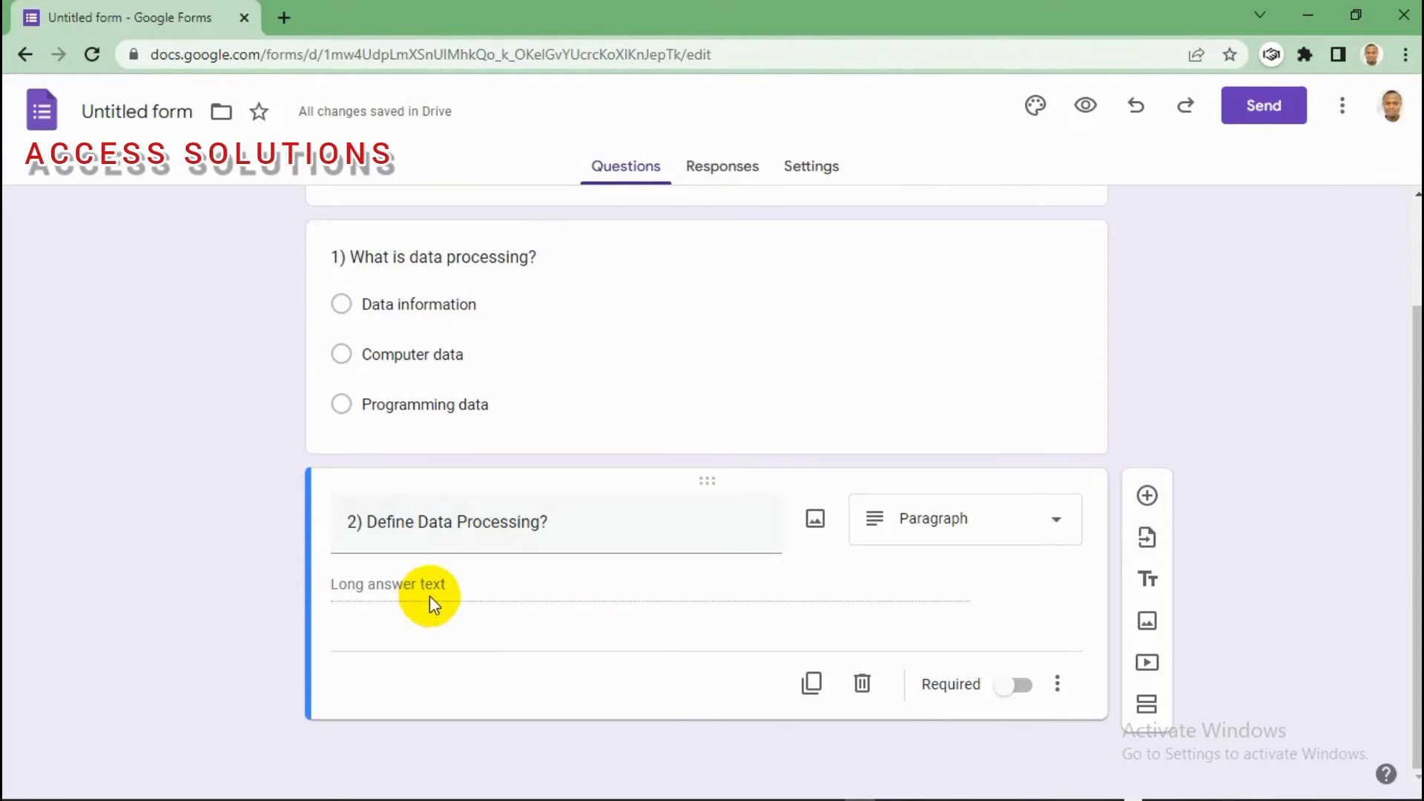
pyautogui.click(1058, 521)
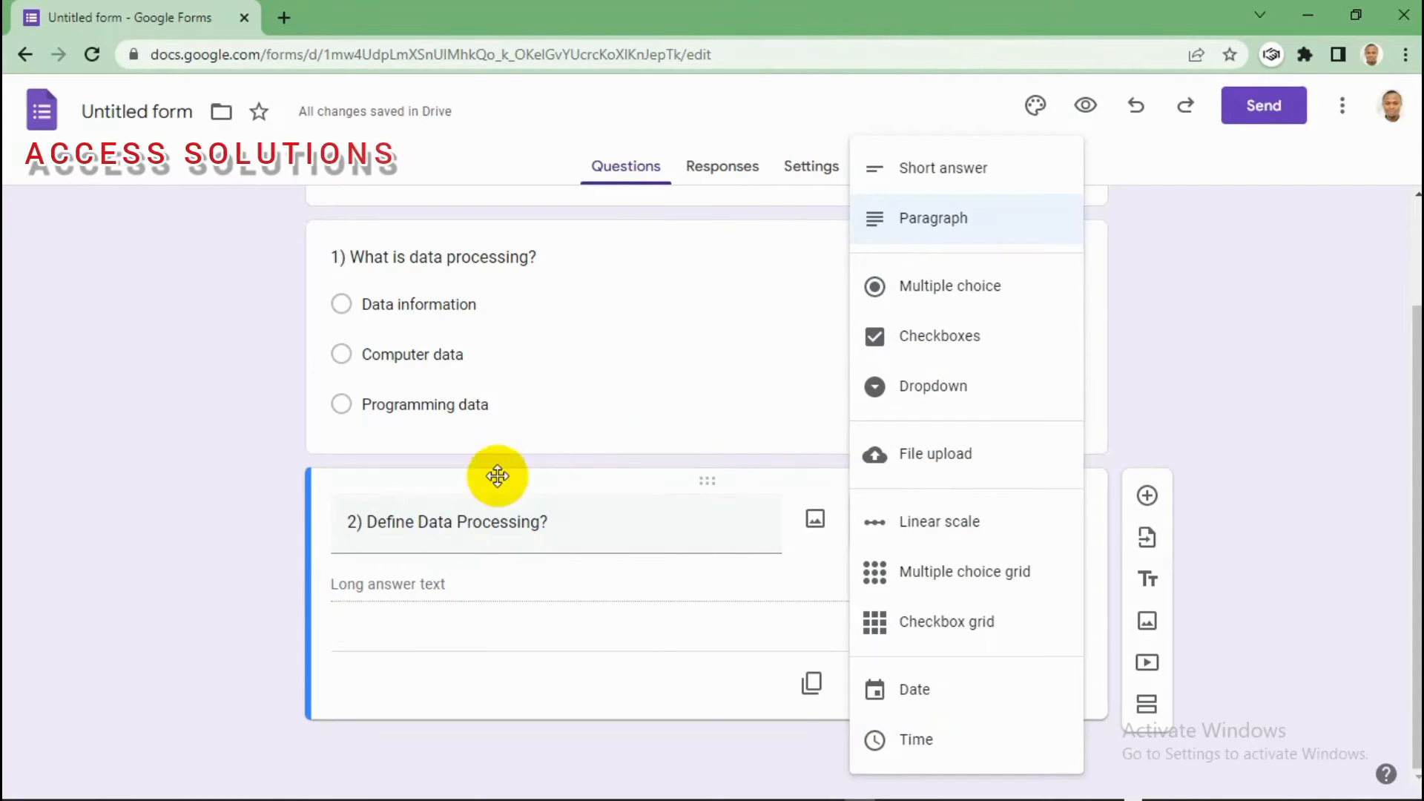
pyautogui.click(939, 222)
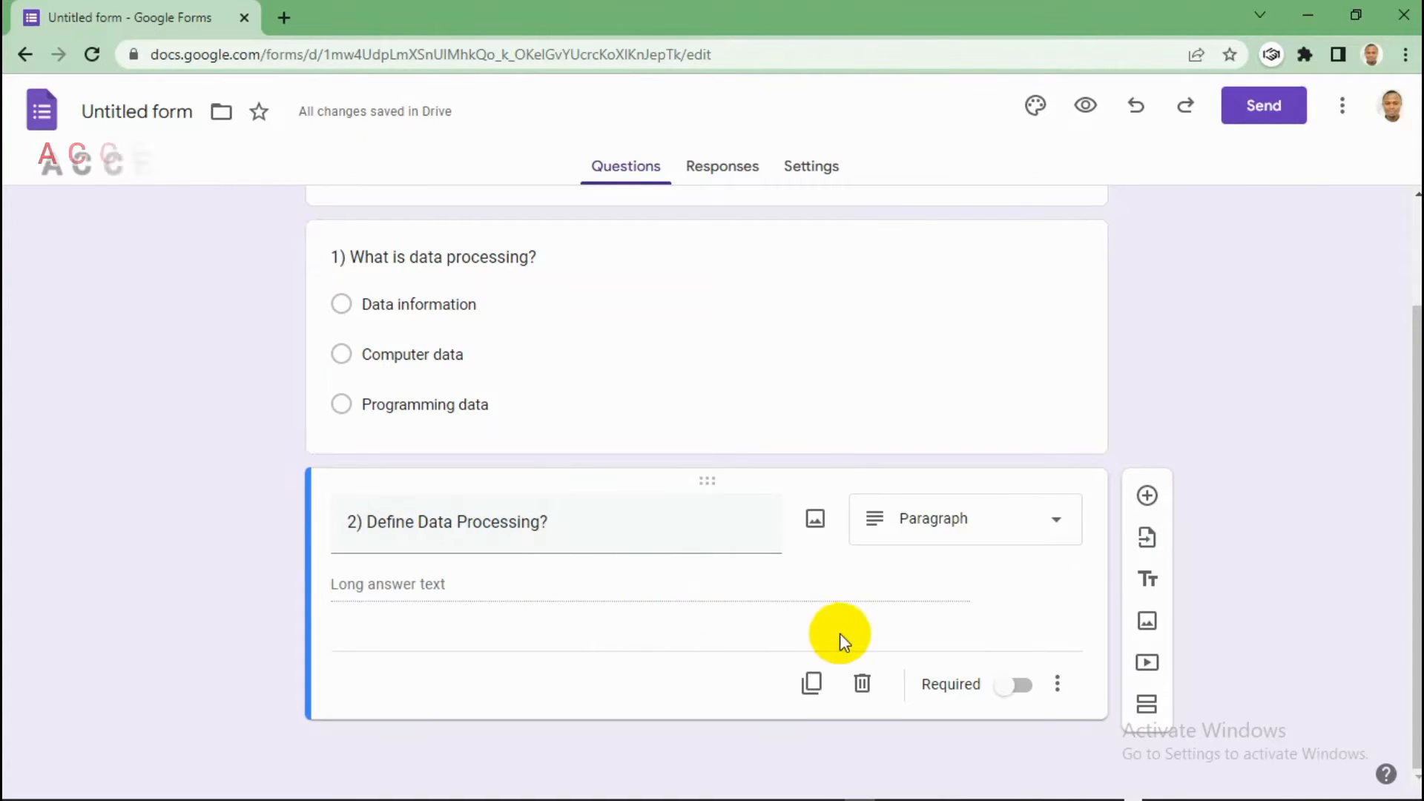
pyautogui.click(862, 686)
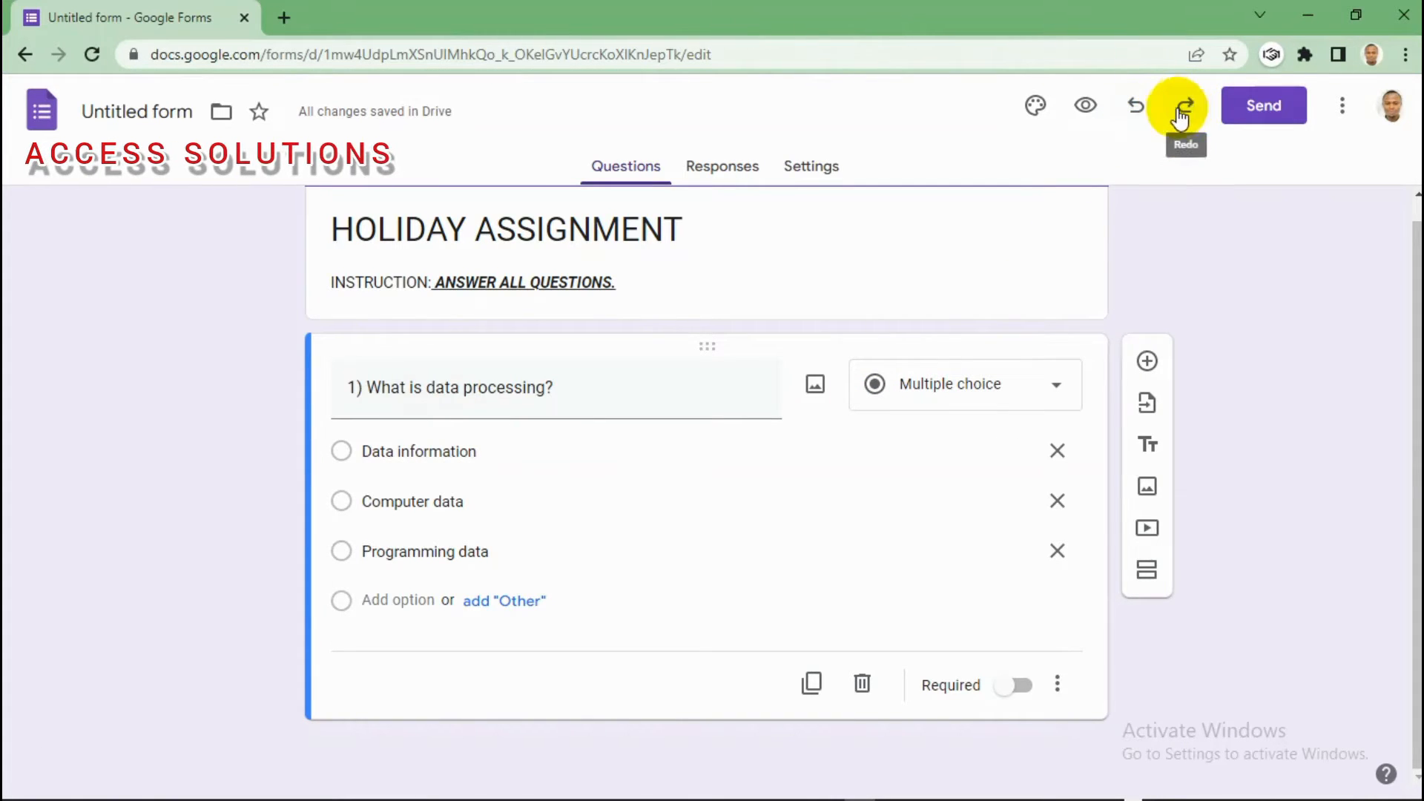
pyautogui.click(1136, 108)
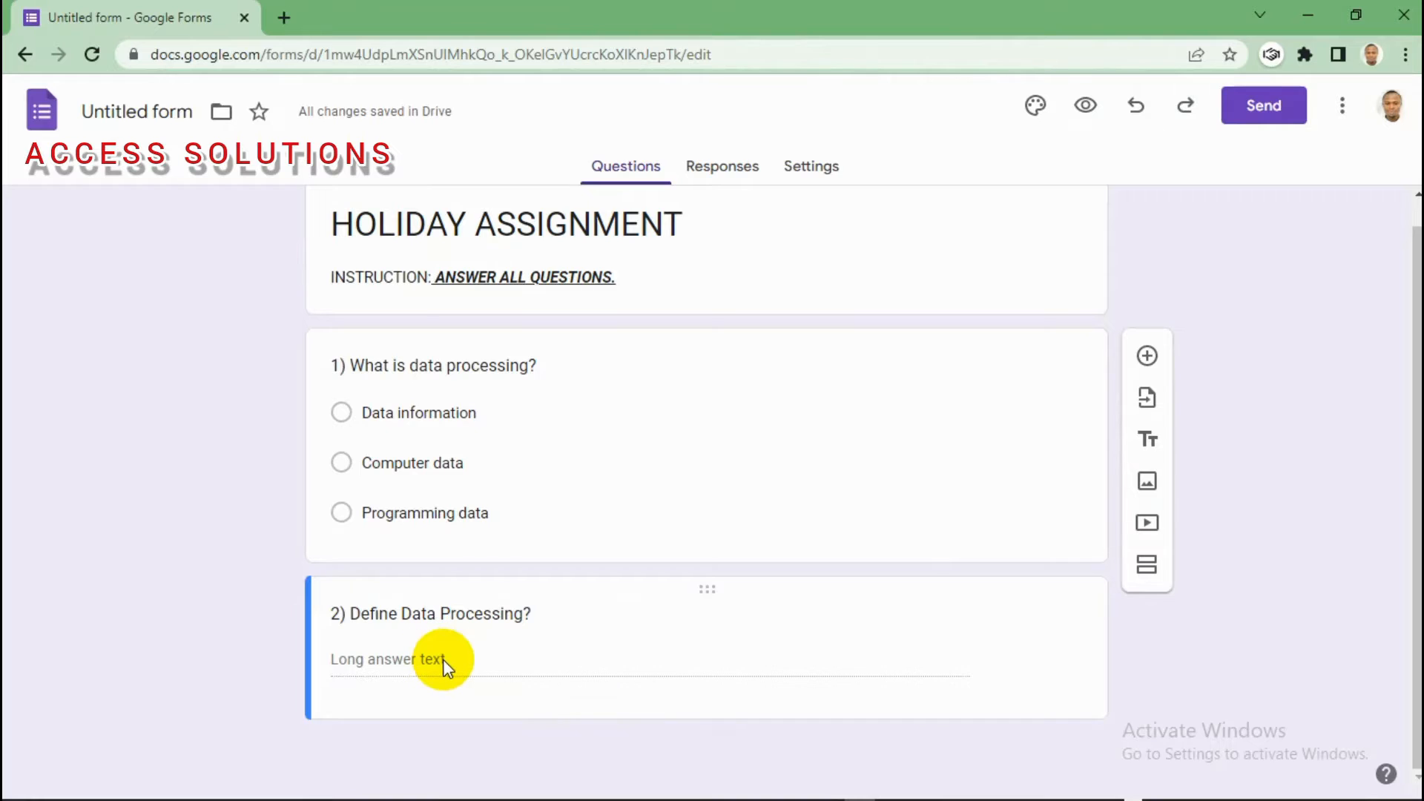
pyautogui.click(422, 613)
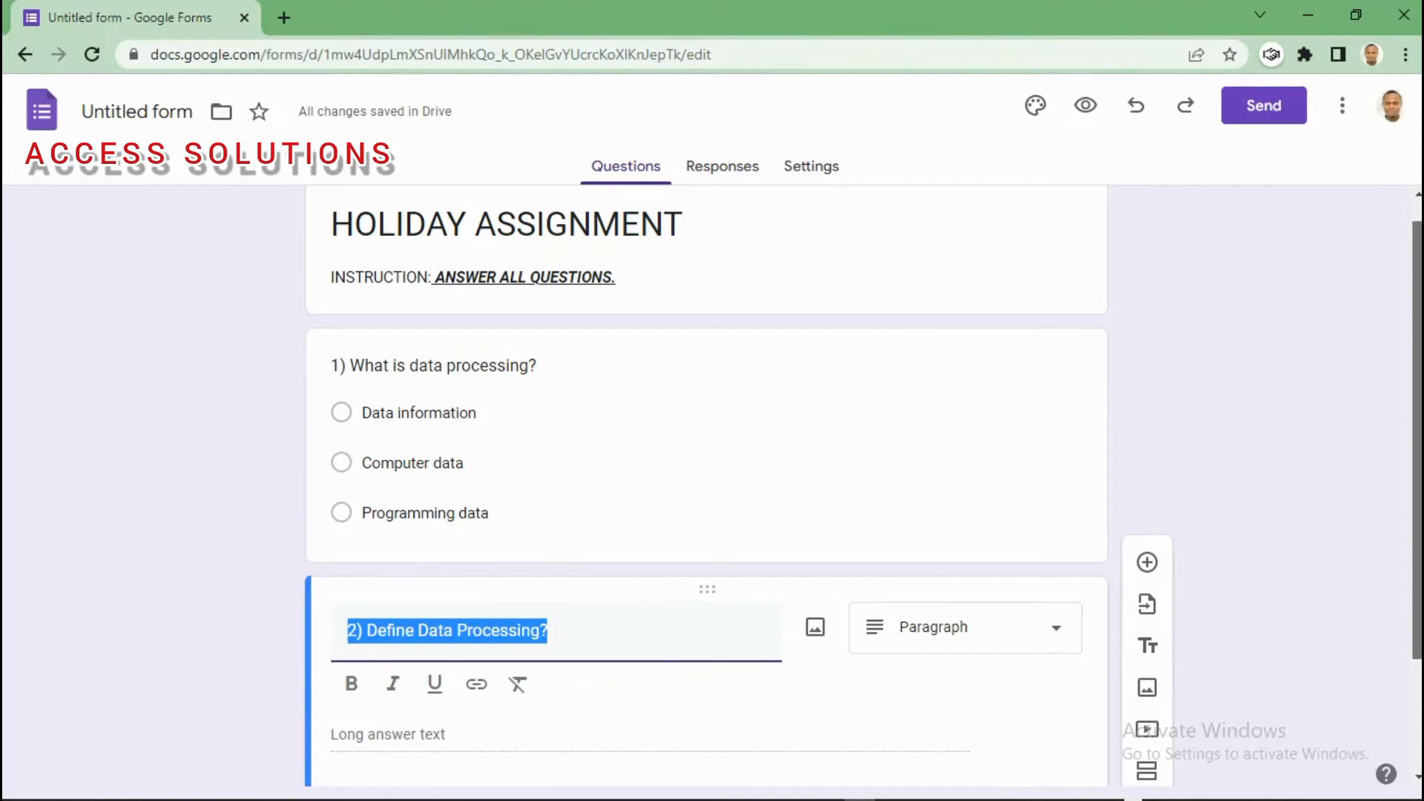
pyautogui.scroll(-2, 1402, 492)
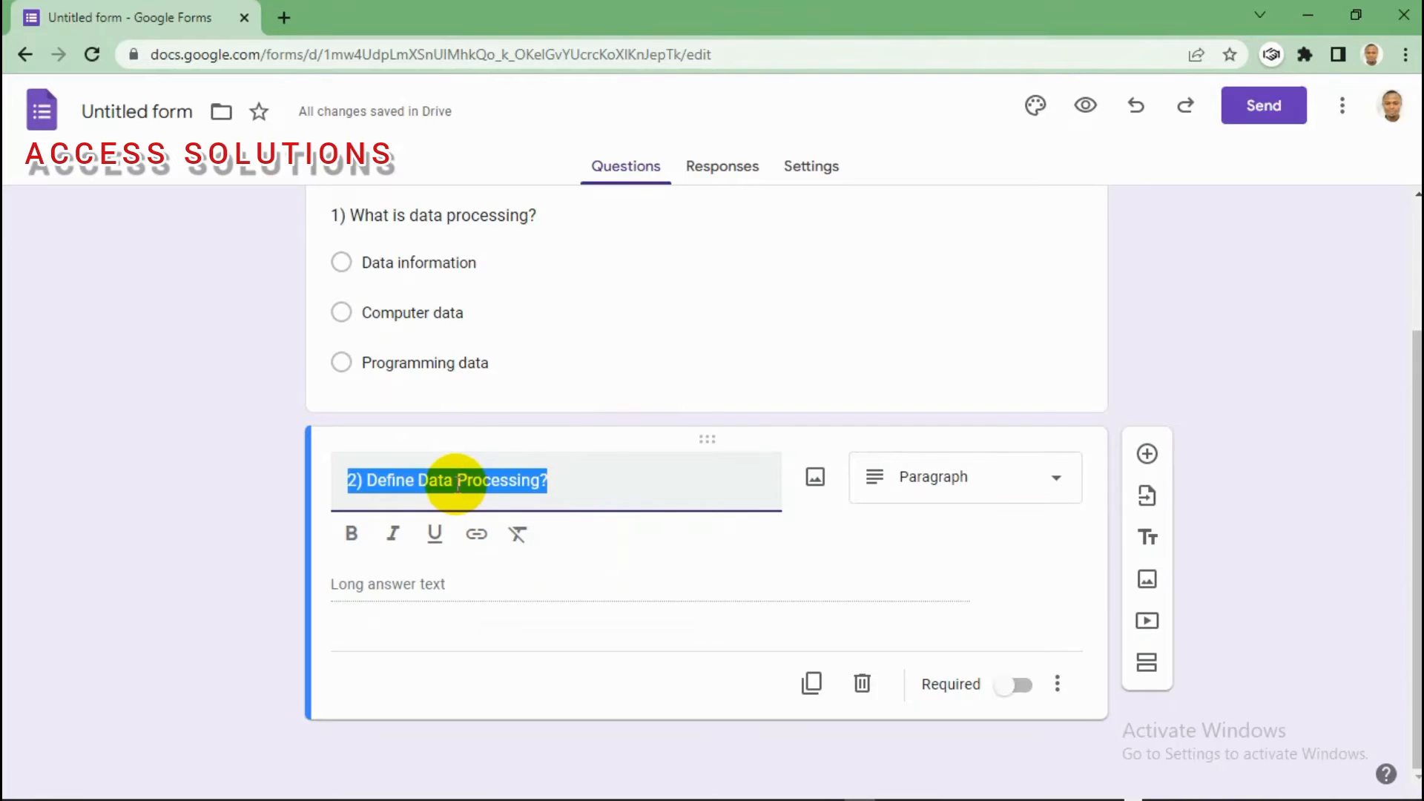
# Step: Duplicate question 2 and reword the copy's title to 'What is Browser?'
pyautogui.click(811, 683)
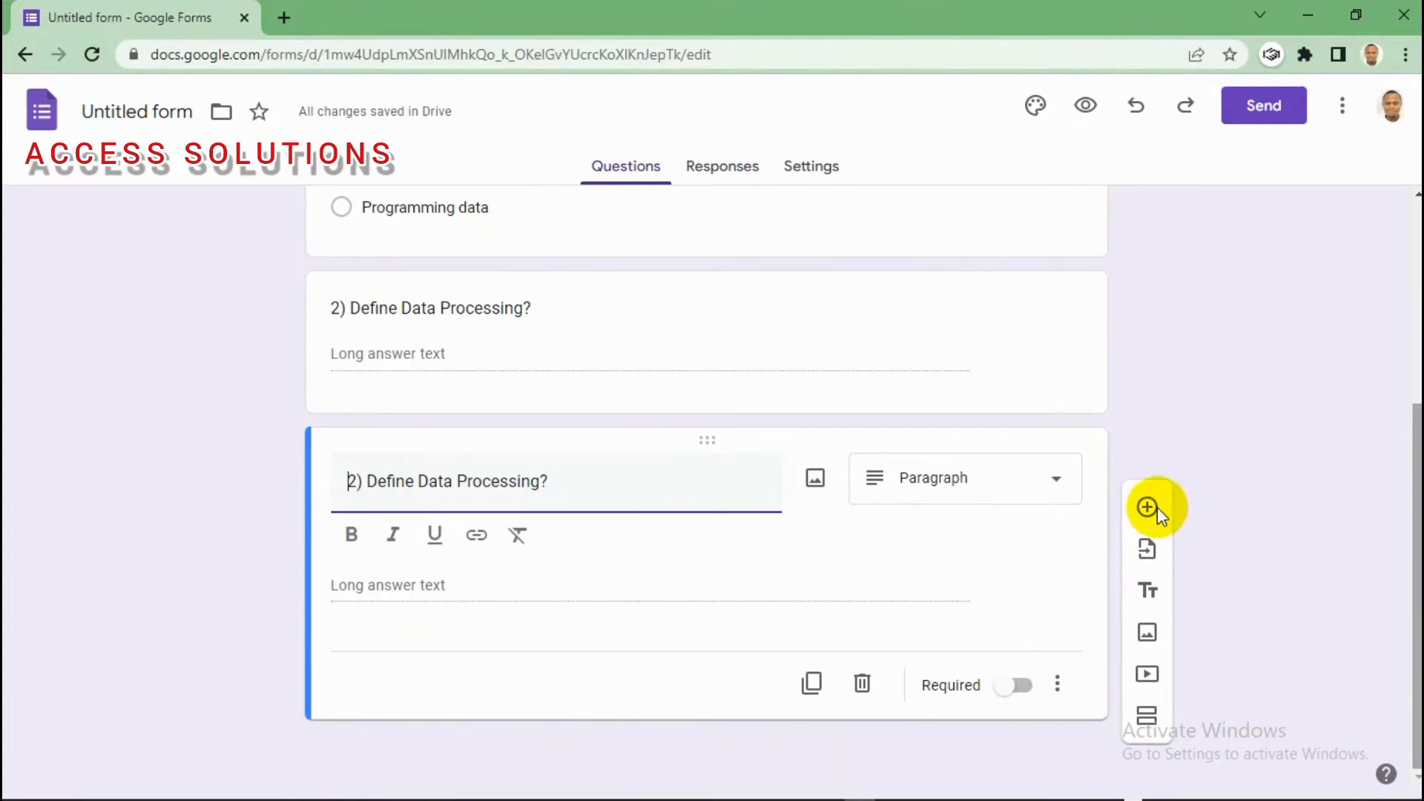
pyautogui.click(544, 483)
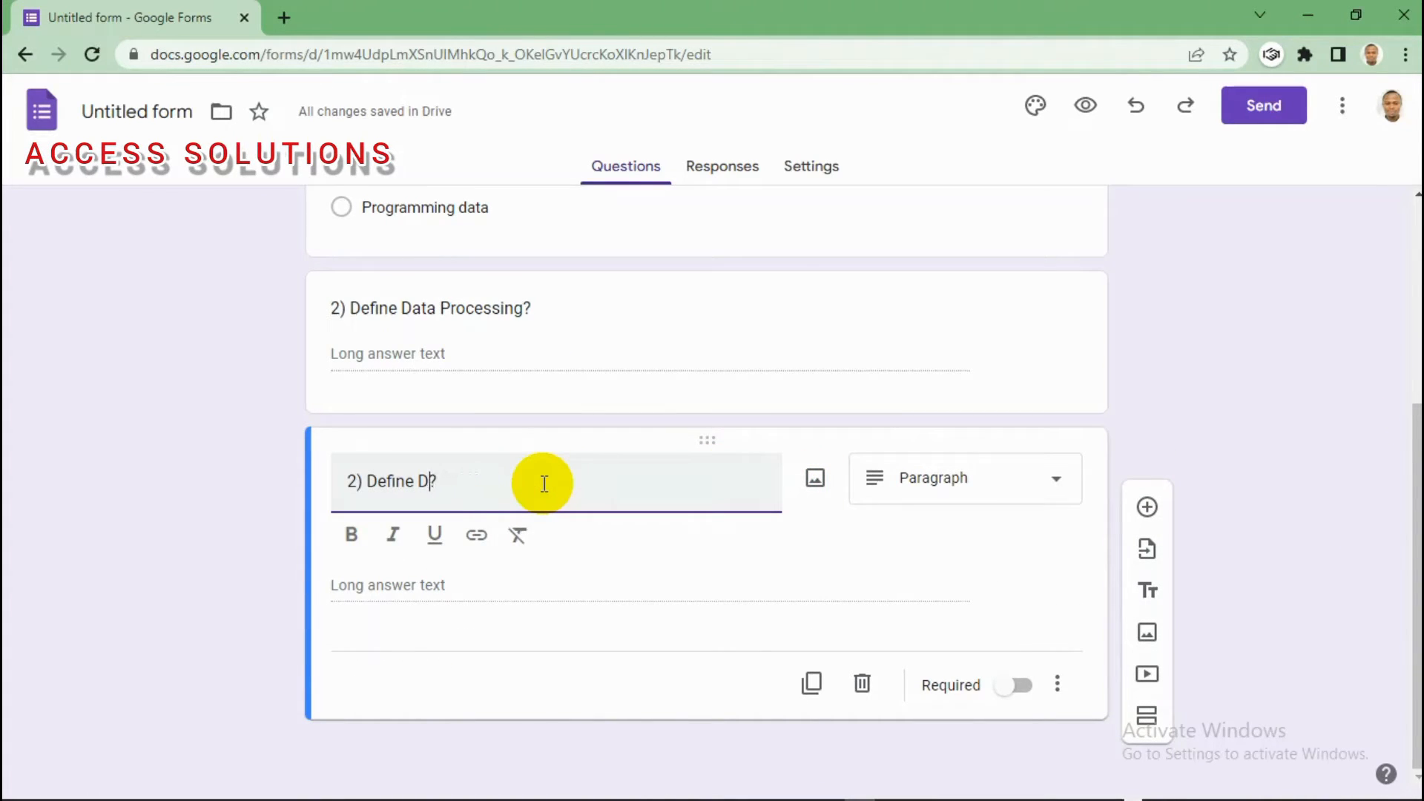
pyautogui.press('BackSpace')
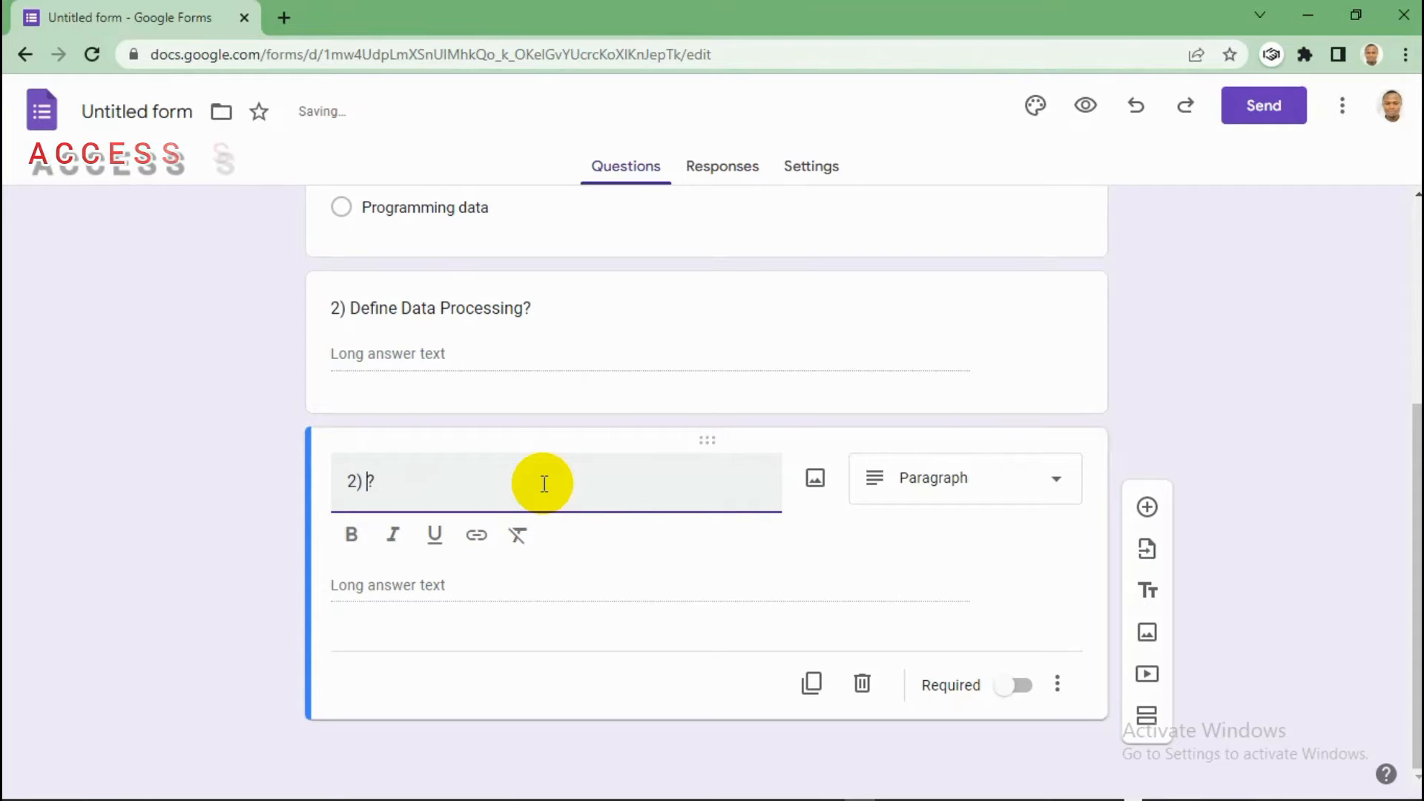
pyautogui.write('What is ')
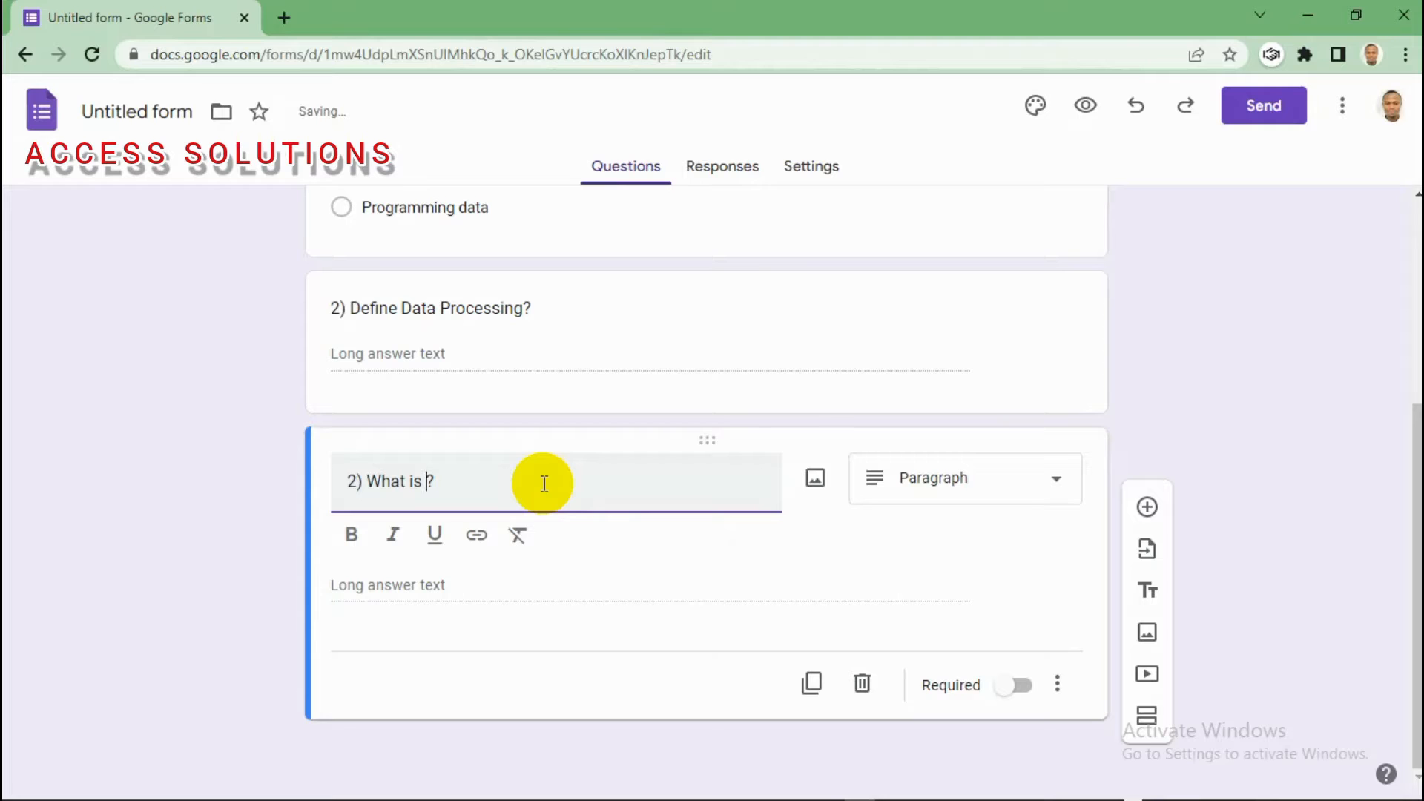
pyautogui.write('Browser')
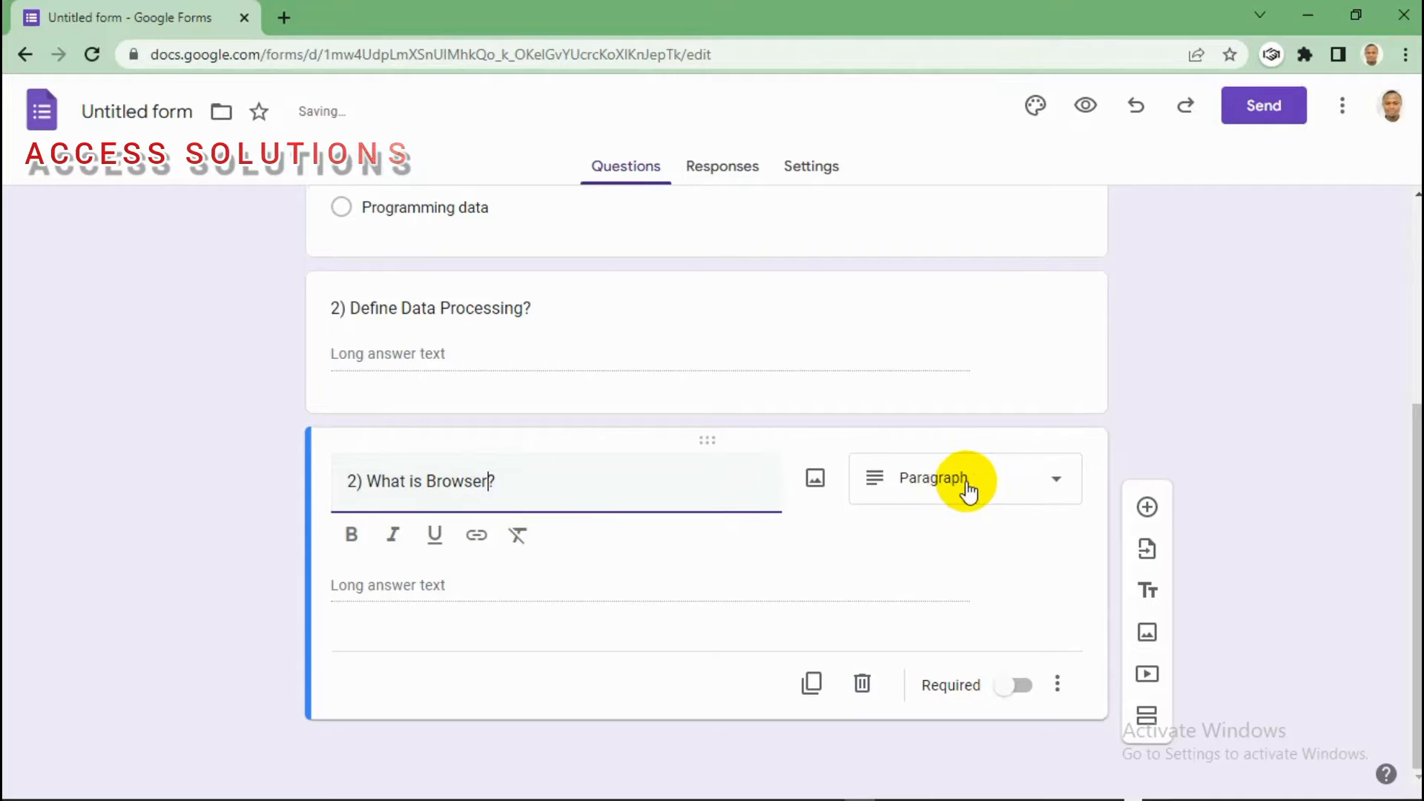
# Step: Switch the copied question to Short answer and renumber it '3) What is Browser?'
pyautogui.click(1053, 480)
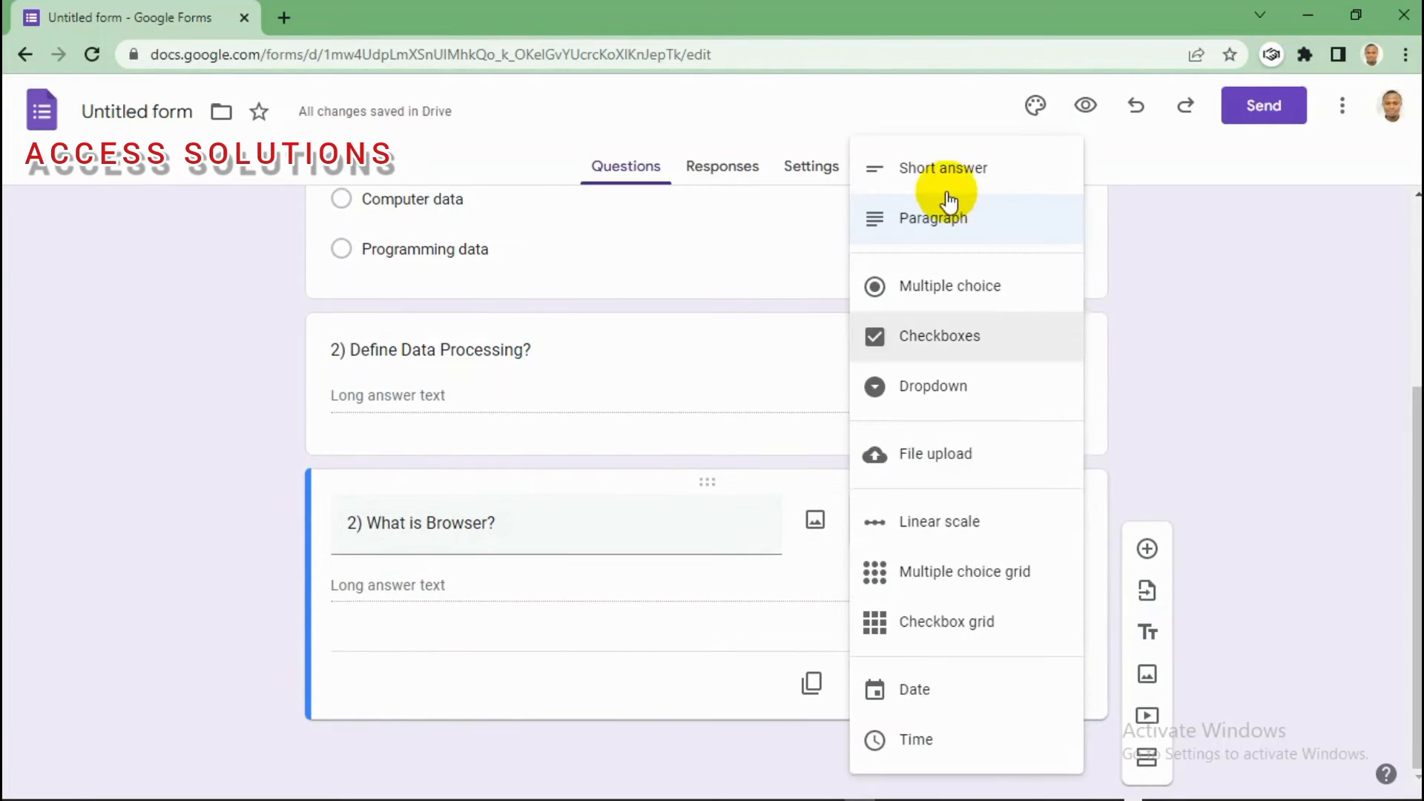
pyautogui.click(942, 177)
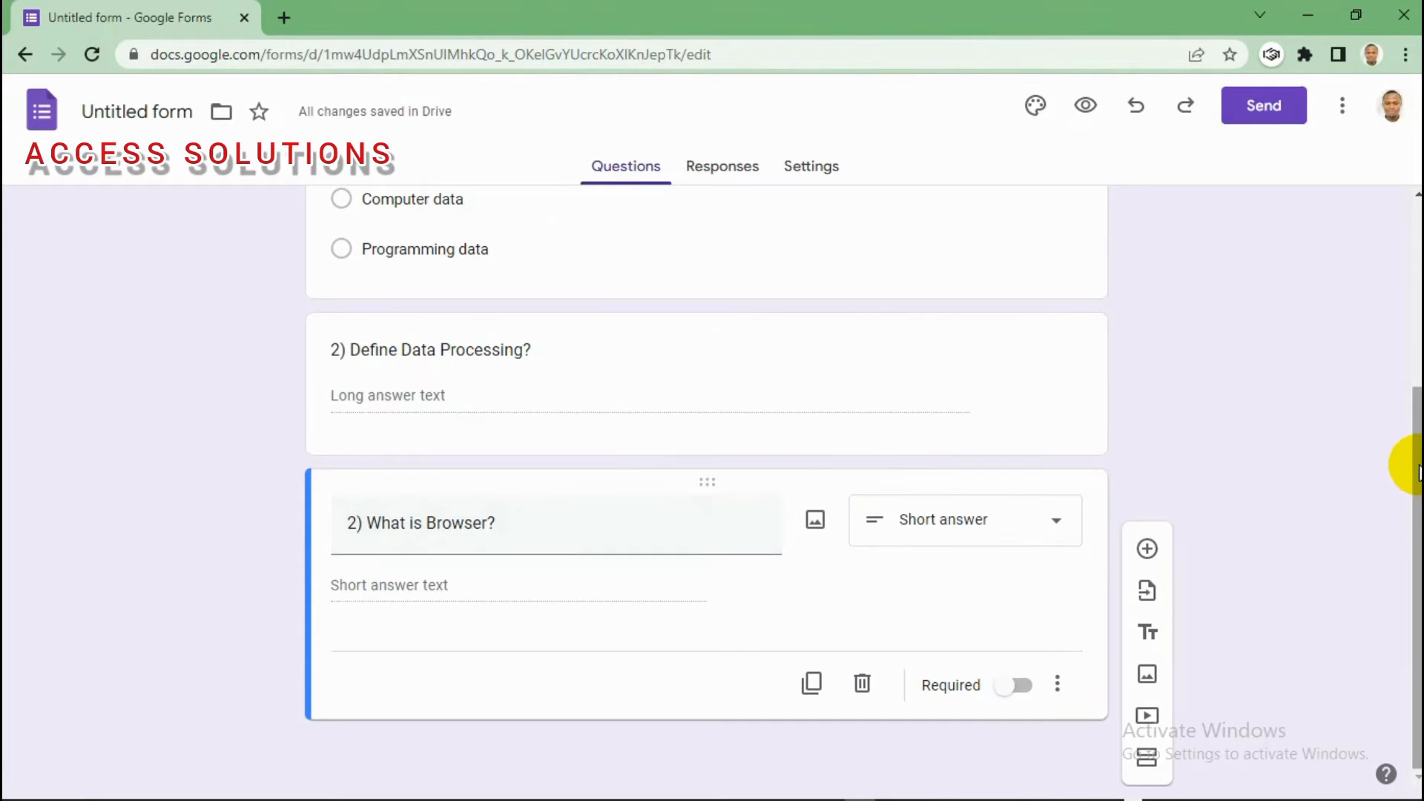
pyautogui.scroll(2, 1419, 473)
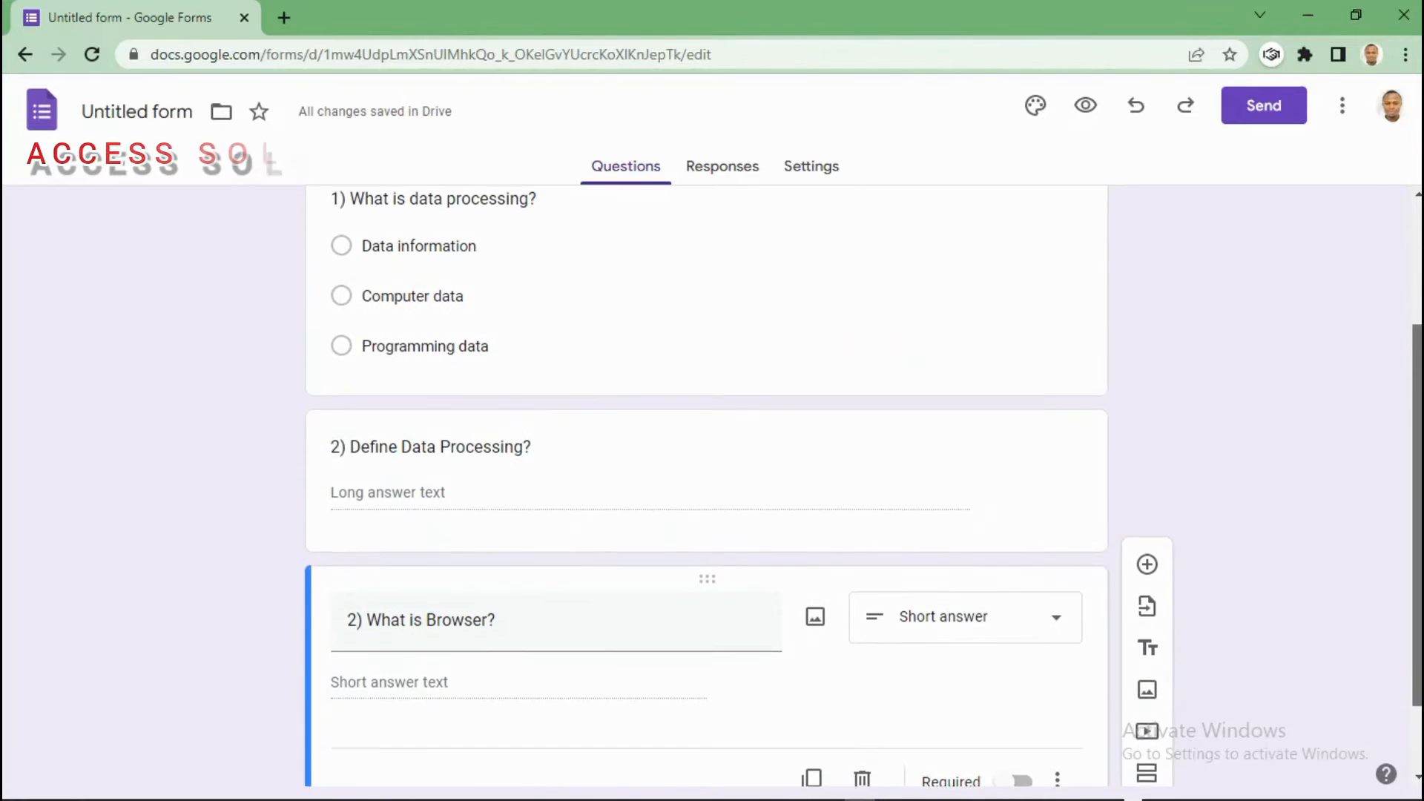
pyautogui.moveTo(1418, 391)
pyautogui.mouseDown()
pyautogui.moveTo(1418, 375)
pyautogui.moveTo(1417, 401)
pyautogui.mouseUp()
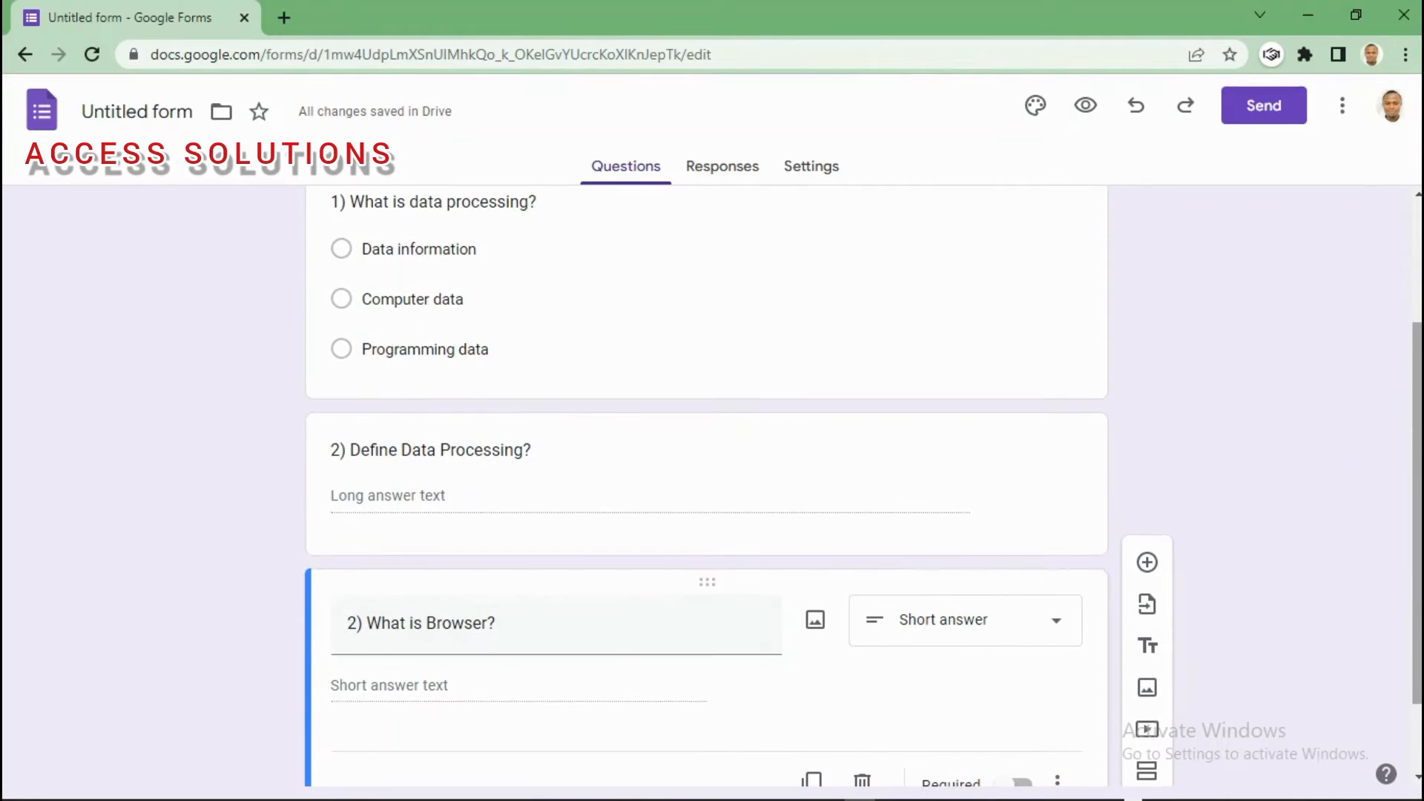
pyautogui.tripleClick(358, 625)
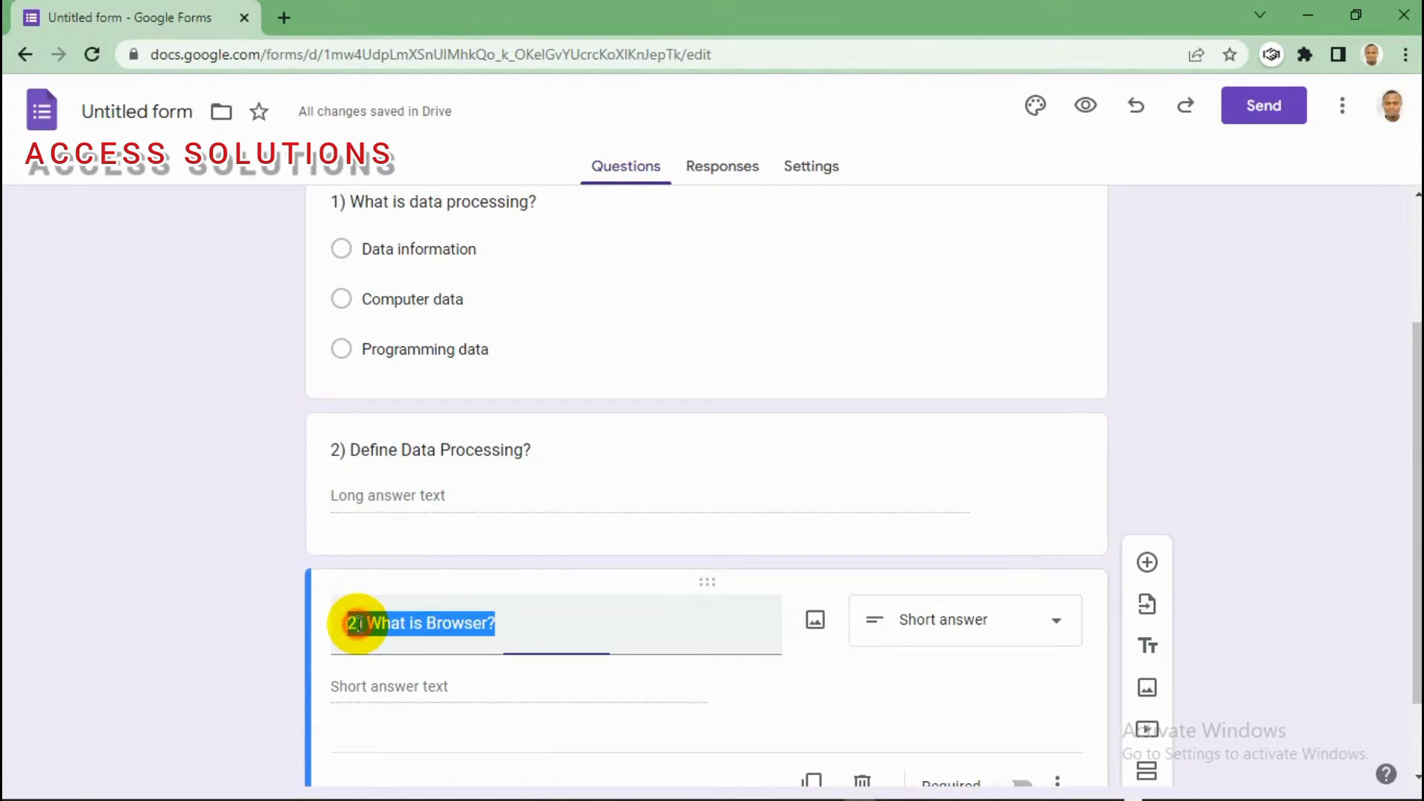
pyautogui.click(358, 625)
pyautogui.press('BackSpace')
pyautogui.write('3')
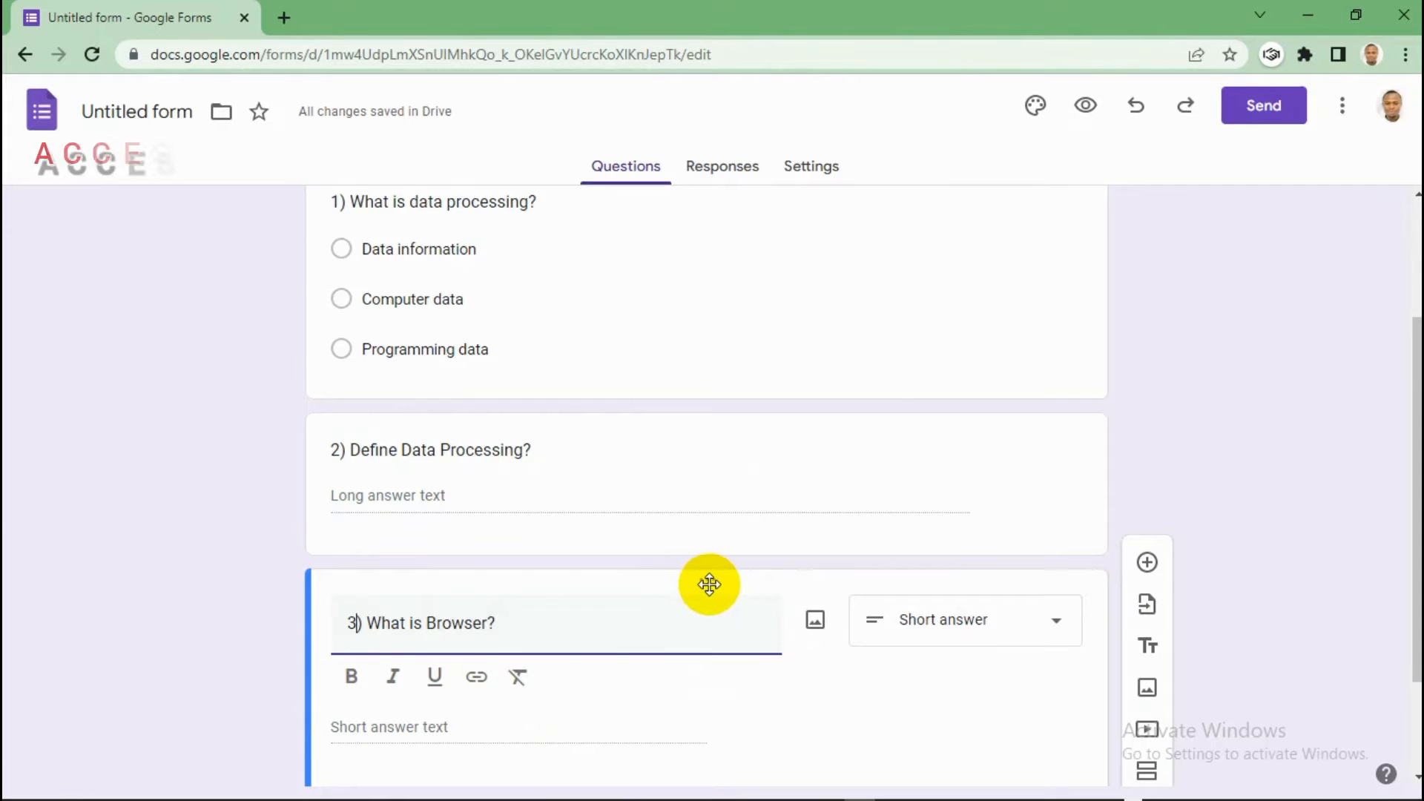
pyautogui.moveTo(709, 585); pyautogui.dragTo(692, 344)
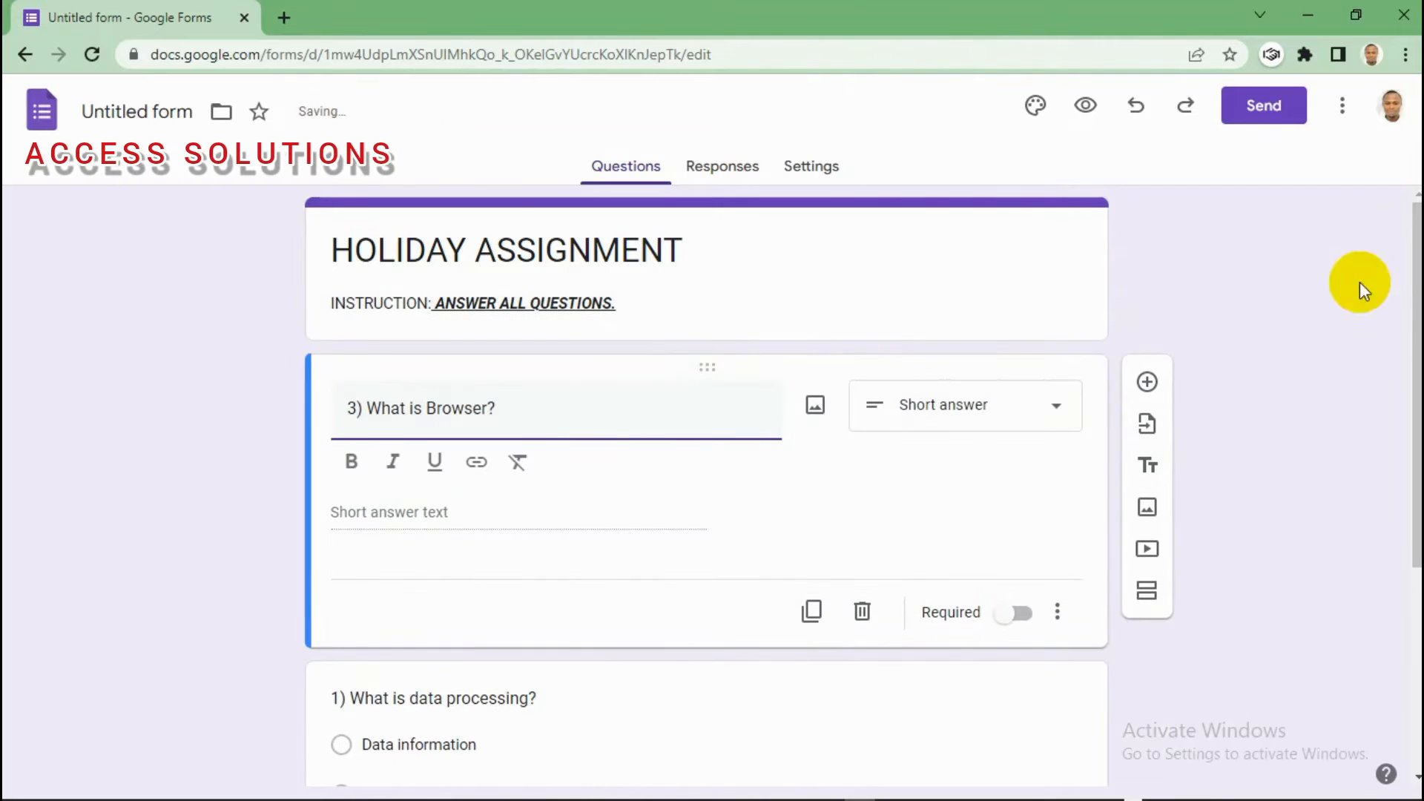
pyautogui.moveTo(1416, 311); pyautogui.dragTo(1418, 347)
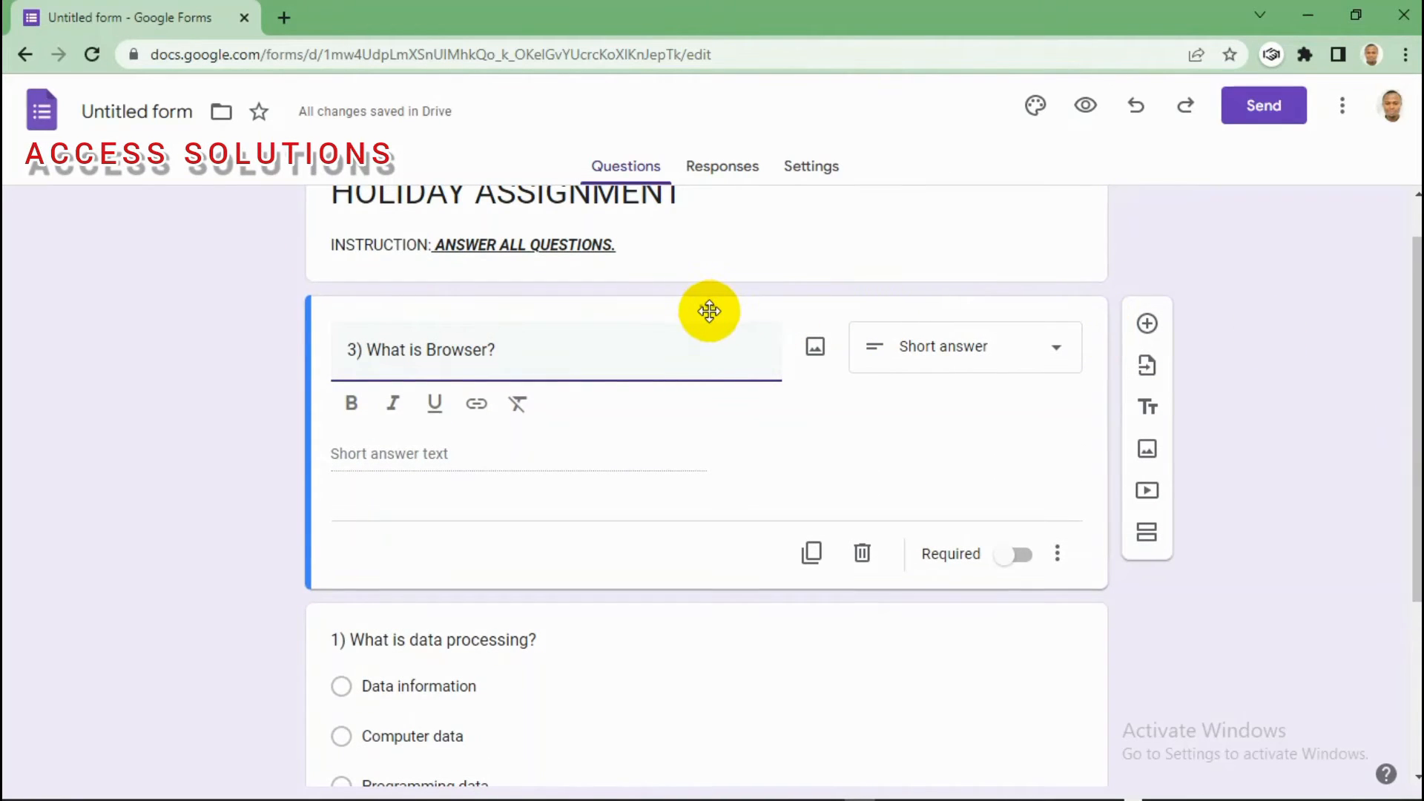
pyautogui.moveTo(706, 311); pyautogui.dragTo(661, 559)
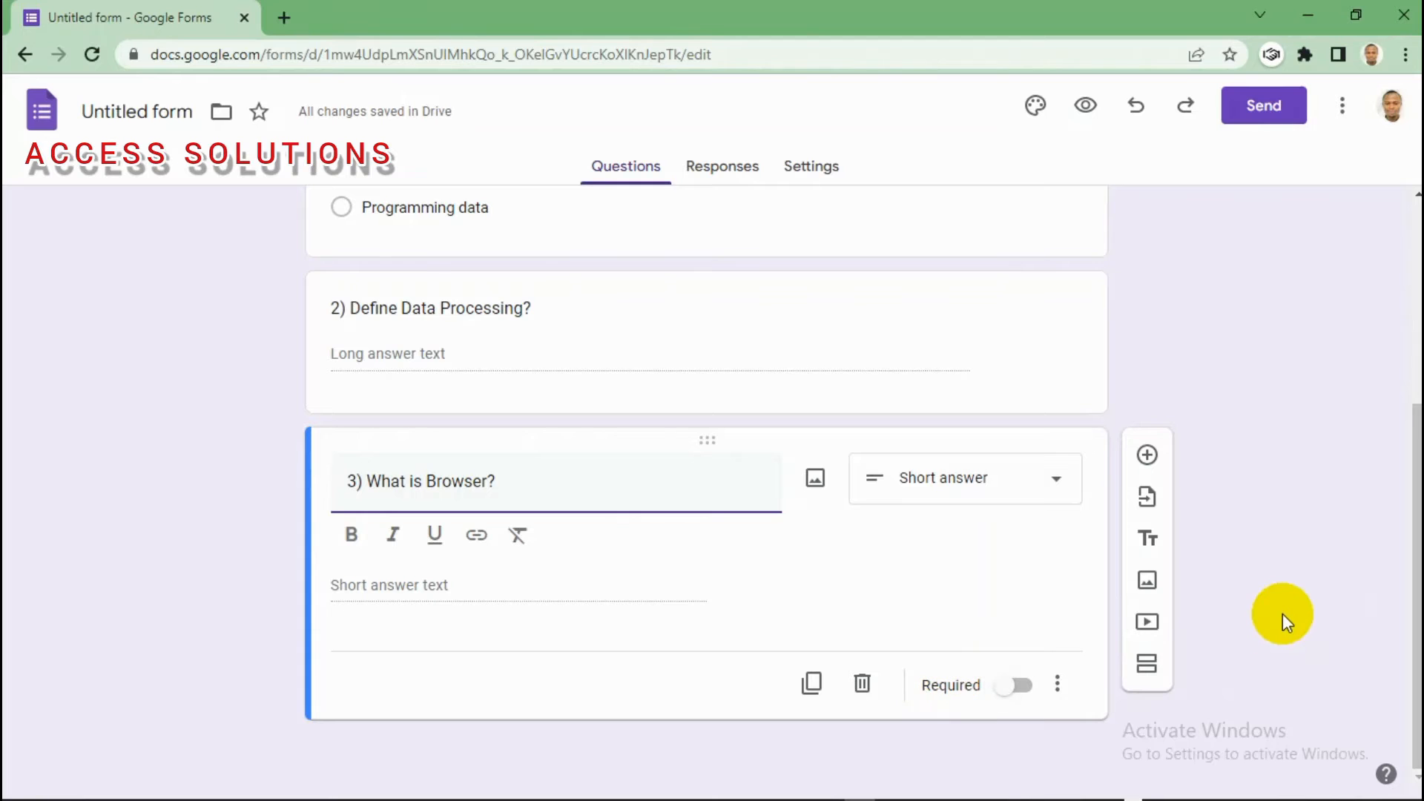
# Step: Add a required short-answer question '1) Provide your address.' below question 3
pyautogui.scroll(3, 1416, 586)
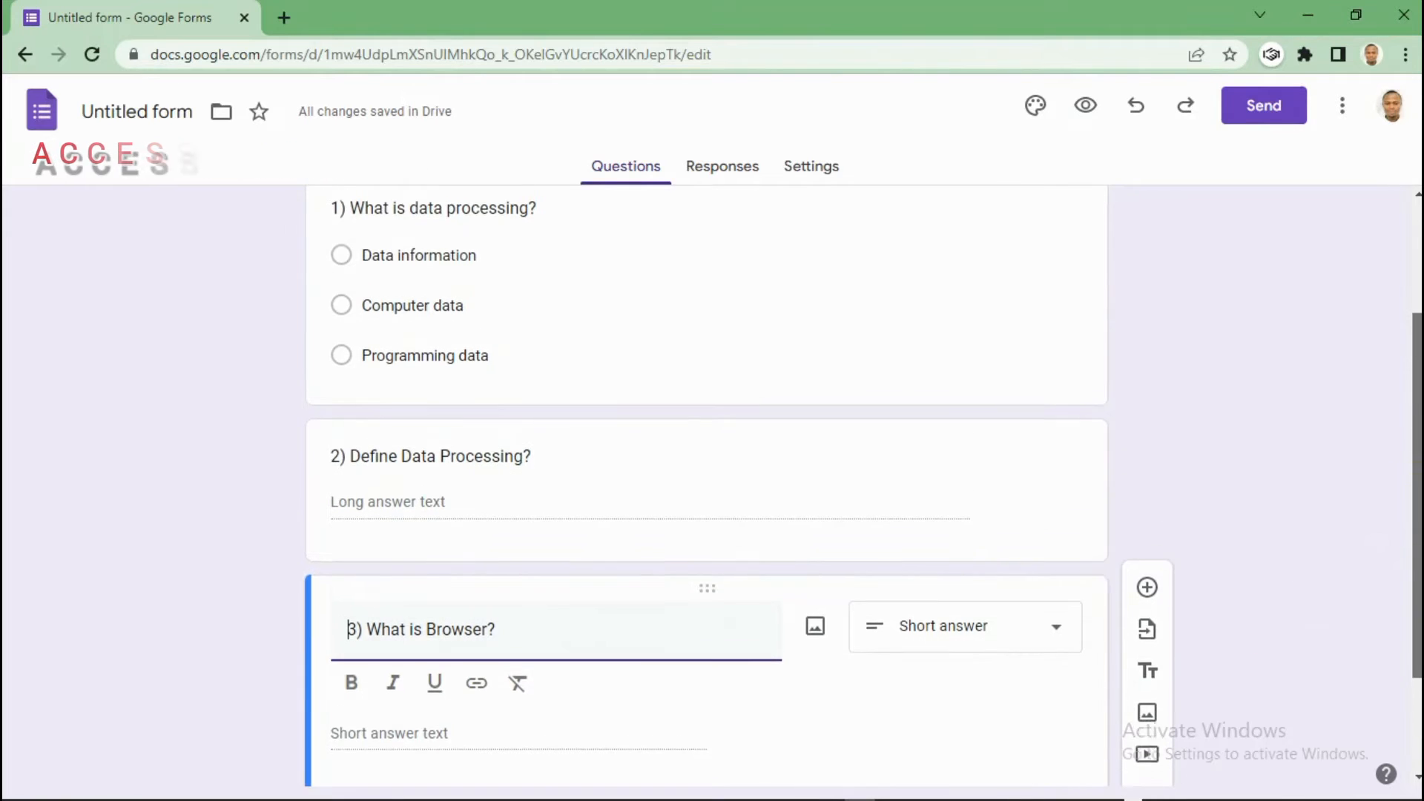
pyautogui.scroll(-3, 1211, 424)
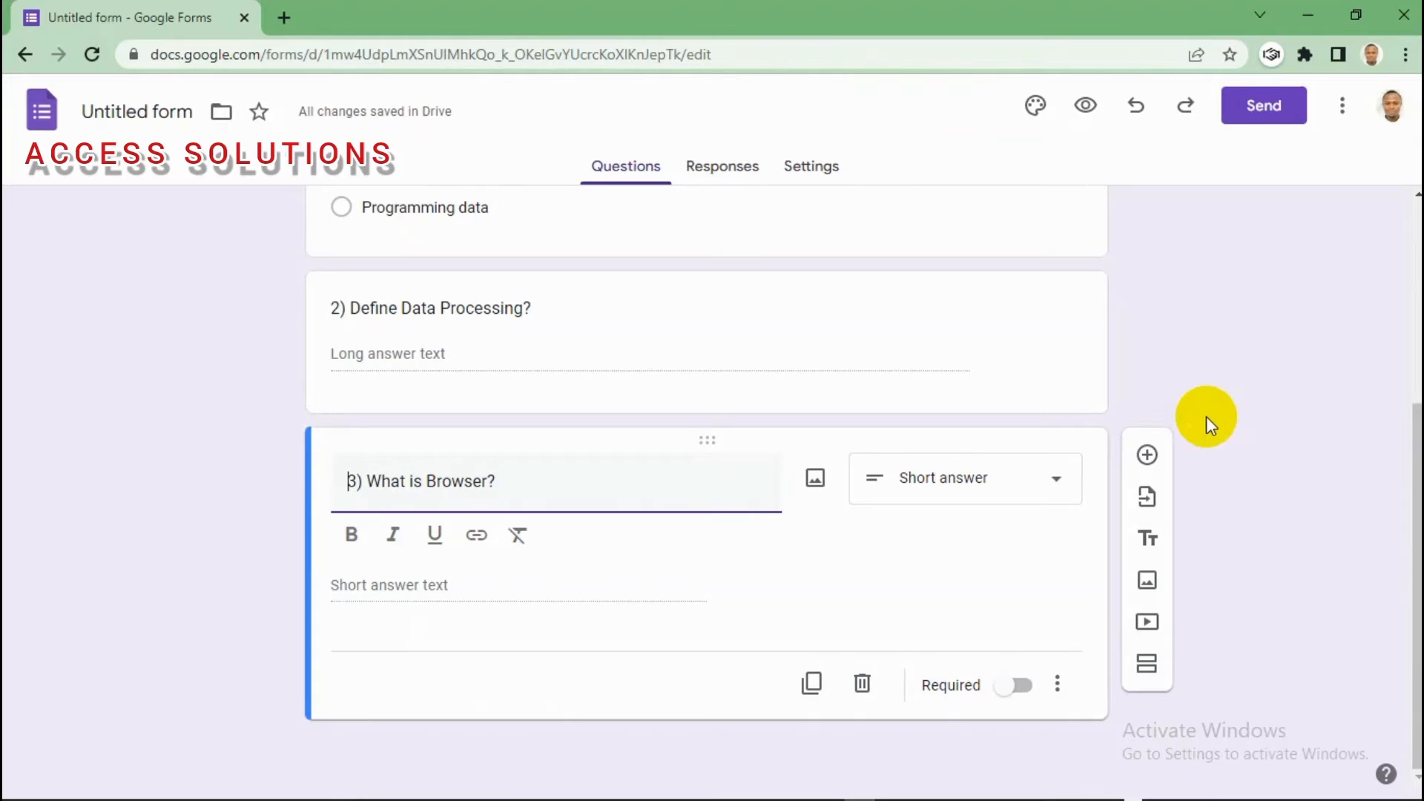
pyautogui.click(1146, 454)
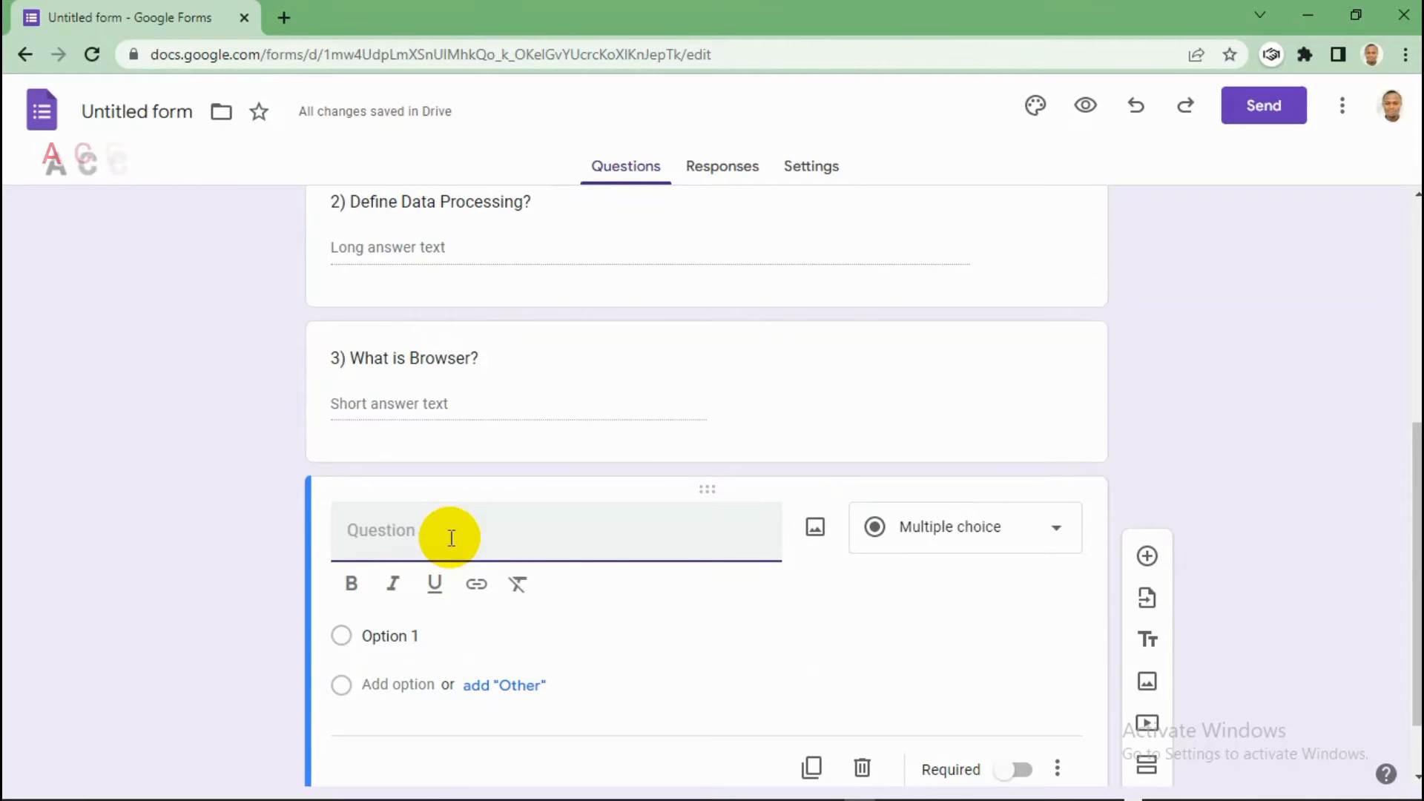
pyautogui.write('1) Enter')
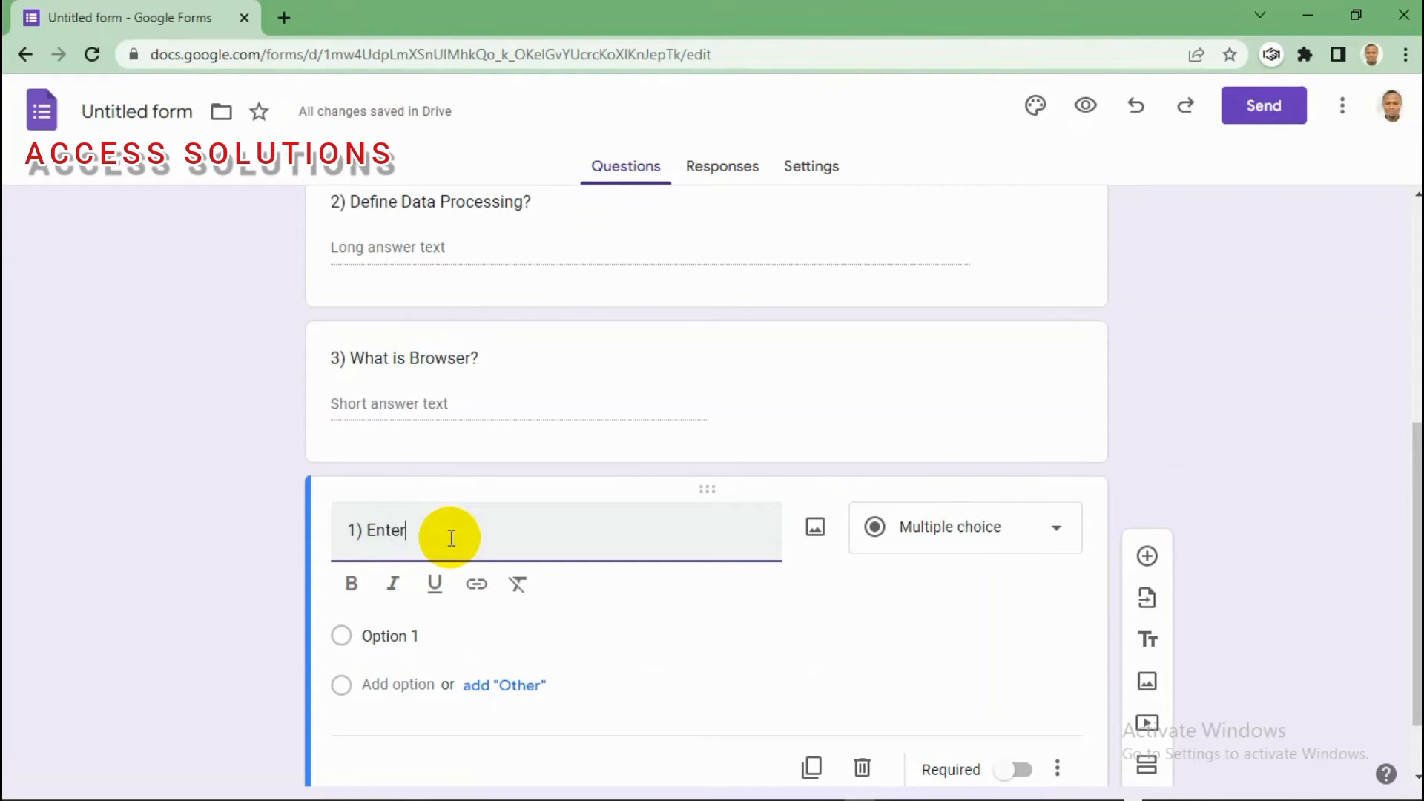
pyautogui.press('BackSpace')
pyautogui.press('BackSpace')
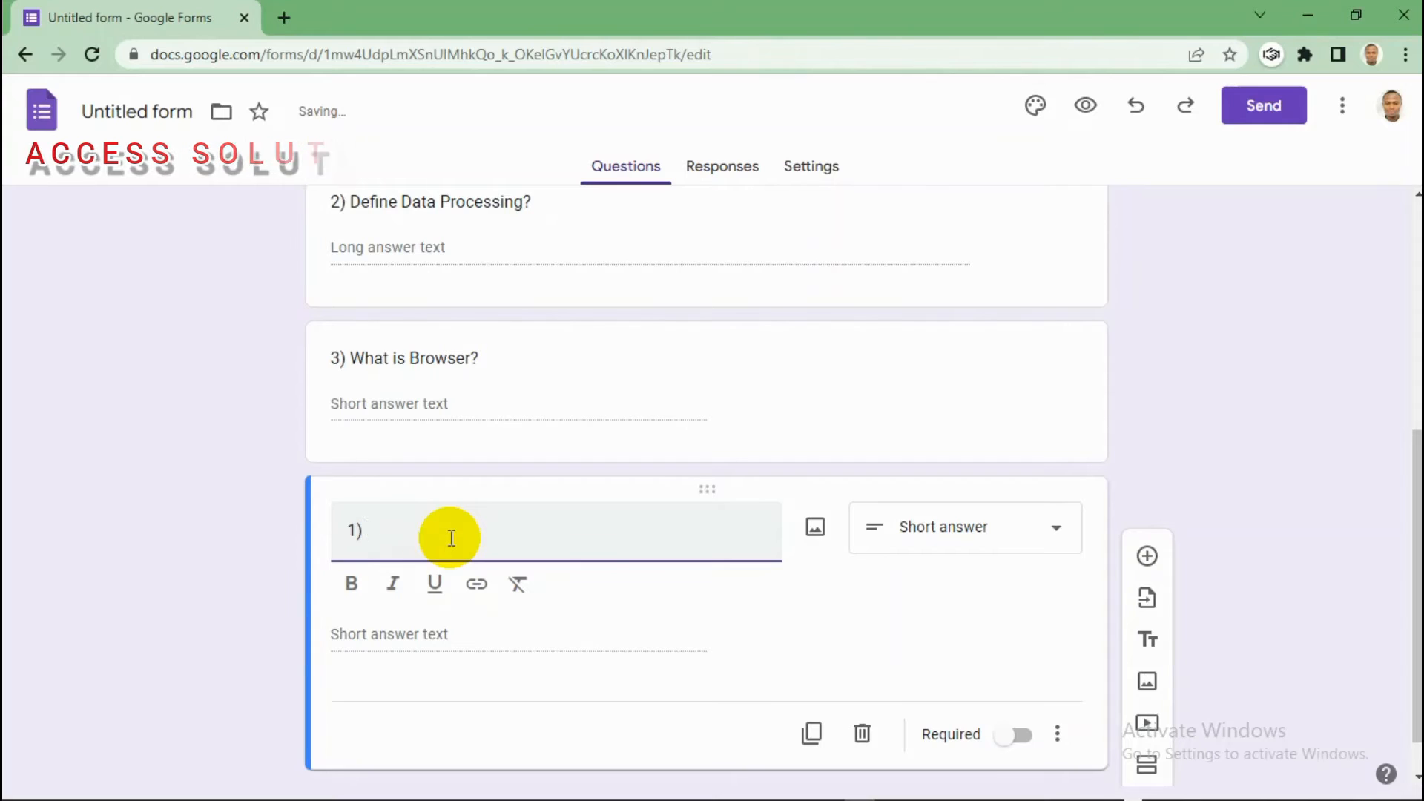
pyautogui.write('rovide')
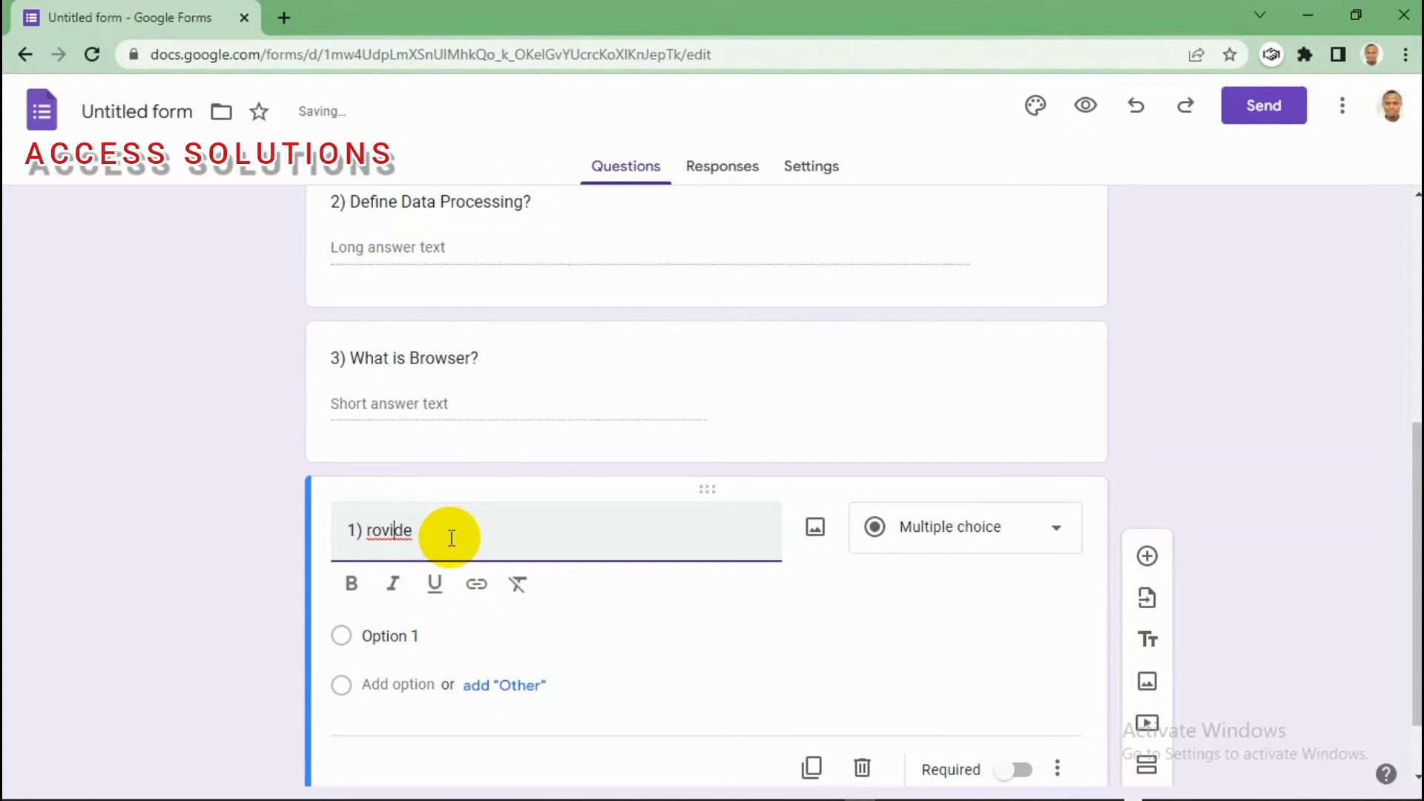
pyautogui.press('Left')
pyautogui.press('Left')
pyautogui.press('Left')
pyautogui.press('Left')
pyautogui.write('P')
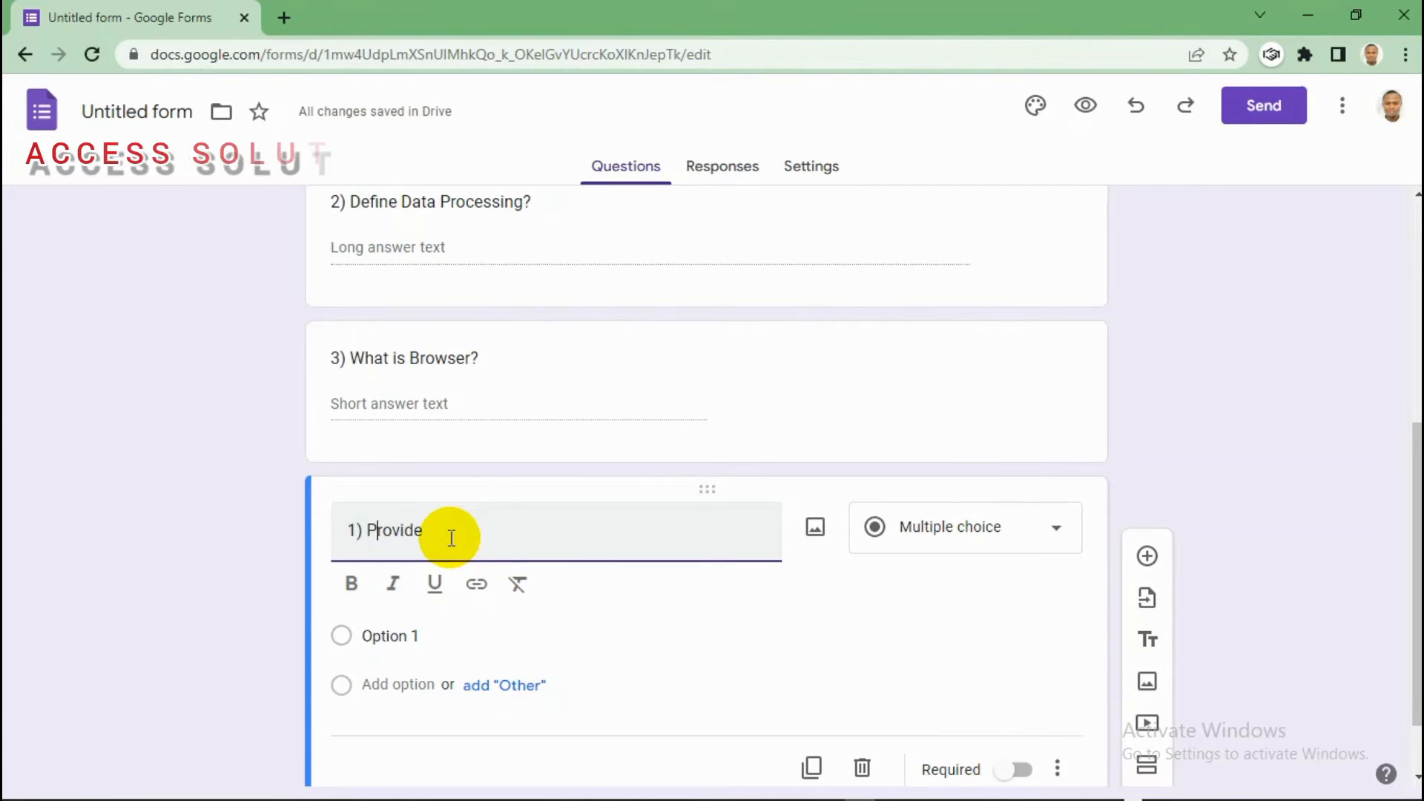
pyautogui.press('Right')
pyautogui.press('Right')
pyautogui.press('Right')
pyautogui.press('Right')
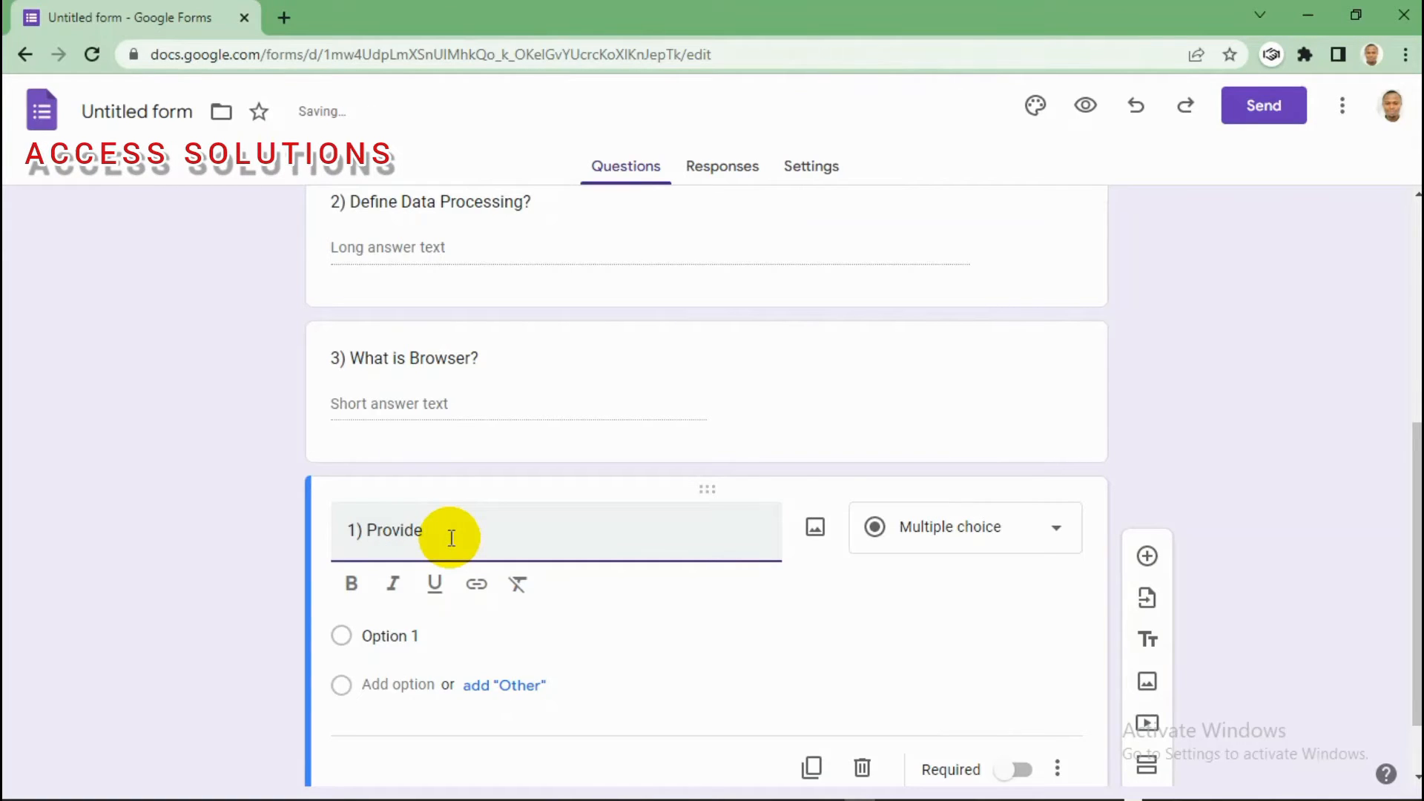
pyautogui.write('email ')
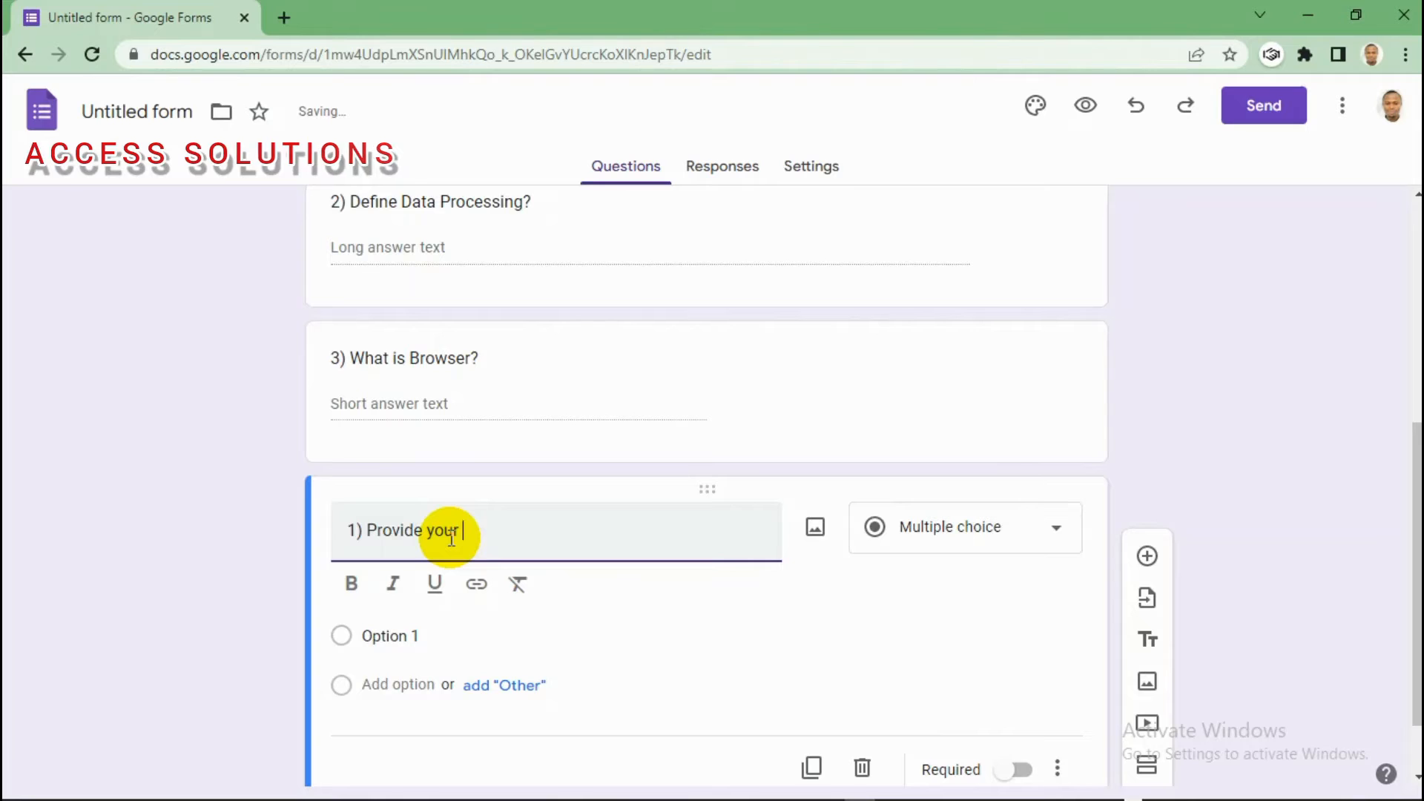
pyautogui.write('addr')
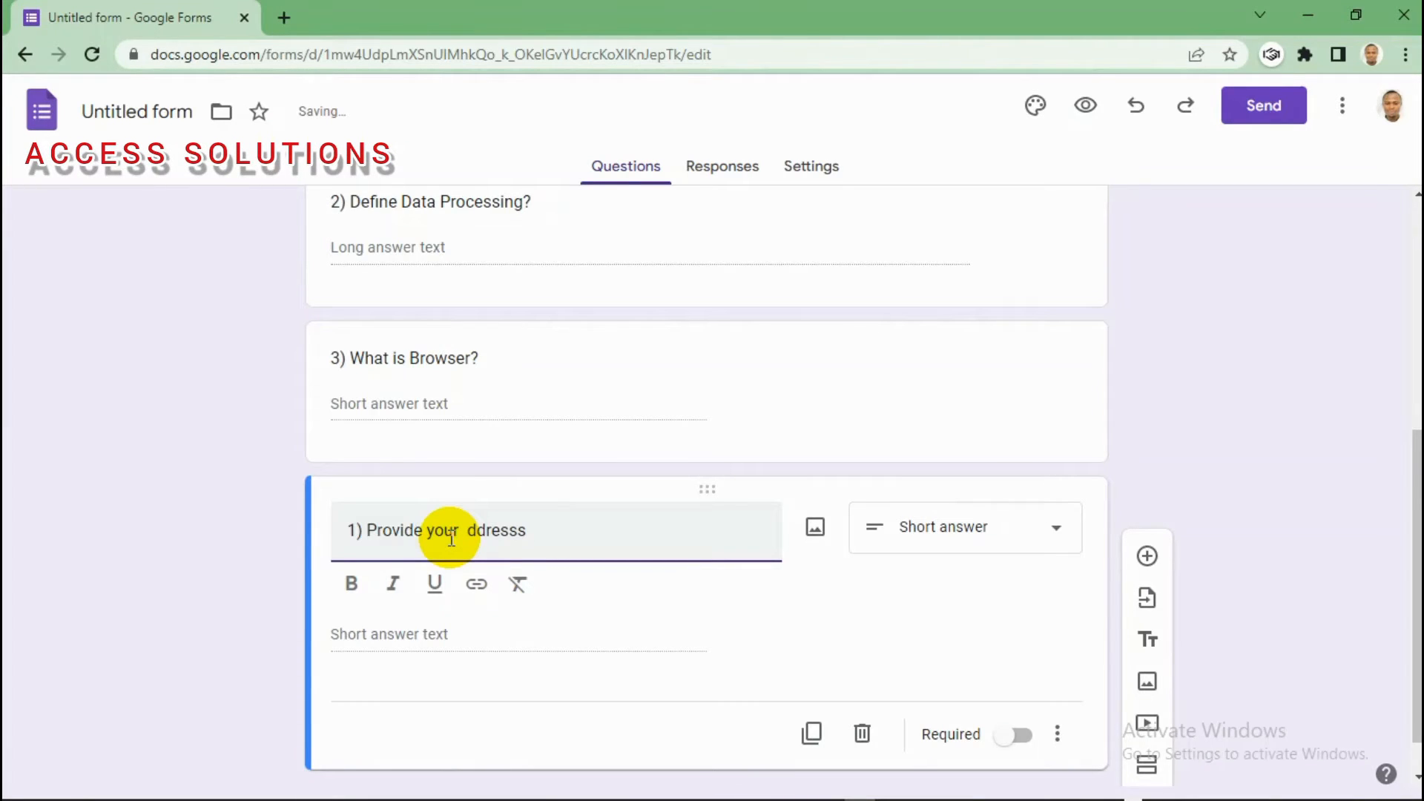
pyautogui.write('a')
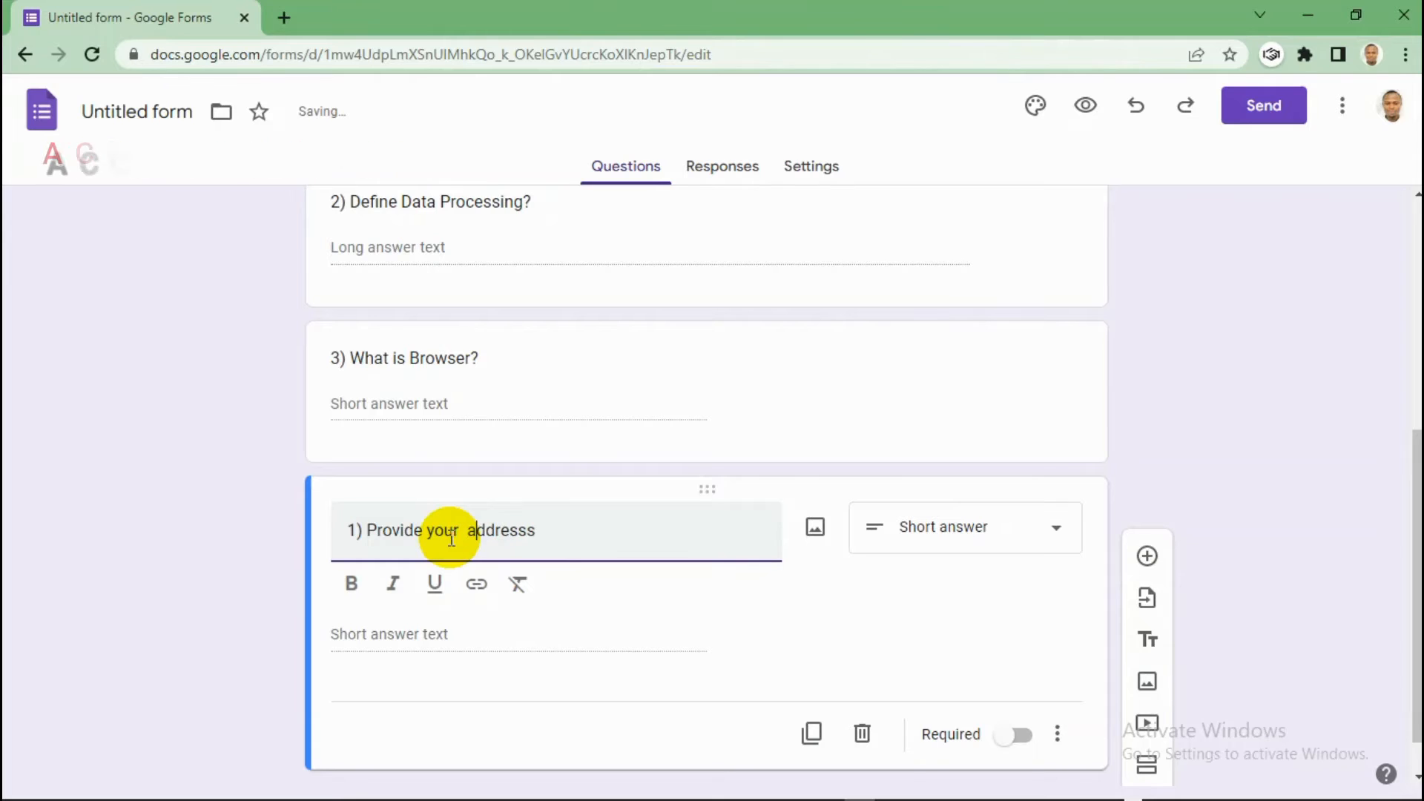
pyautogui.press('Right')
pyautogui.press('Right')
pyautogui.press('Right')
pyautogui.press('Right')
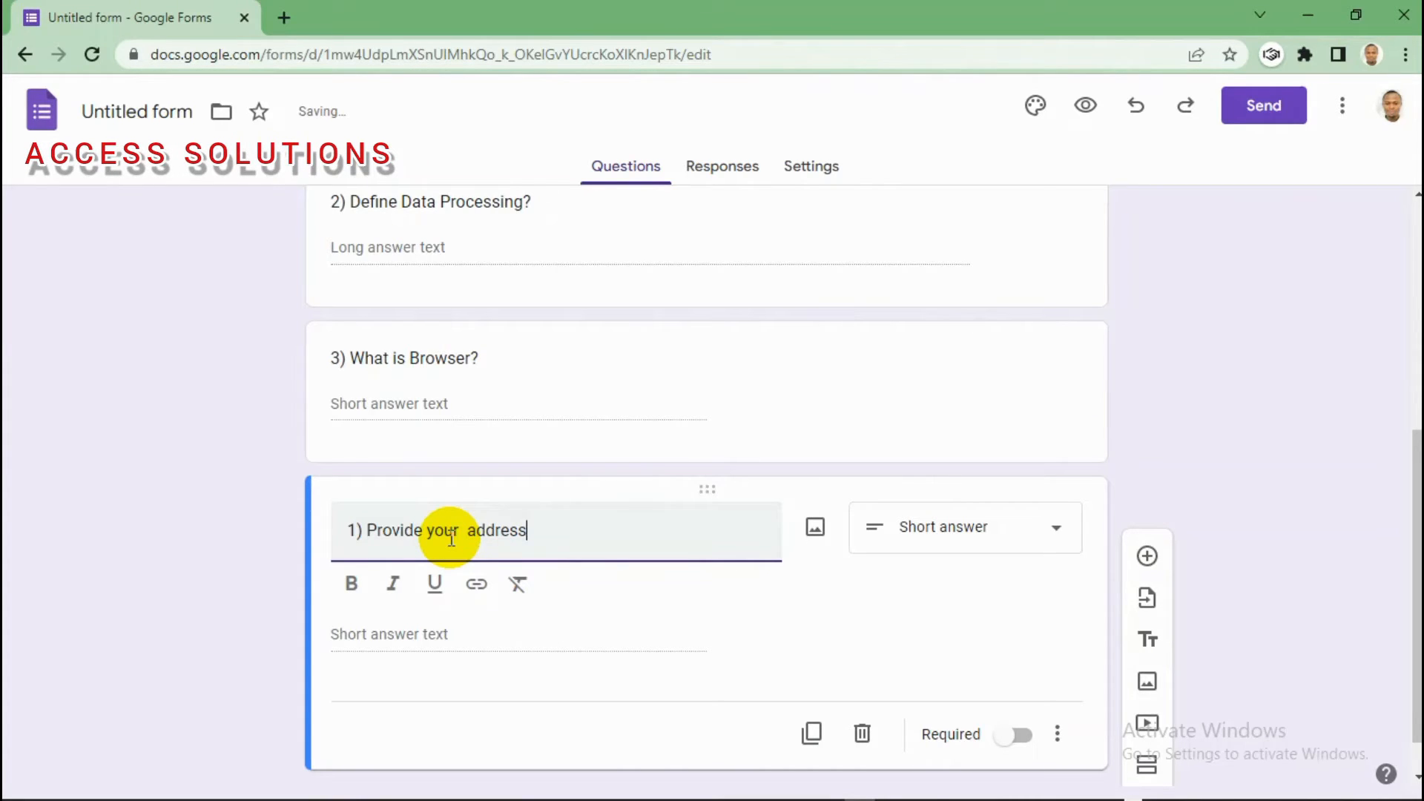
pyautogui.write('>')
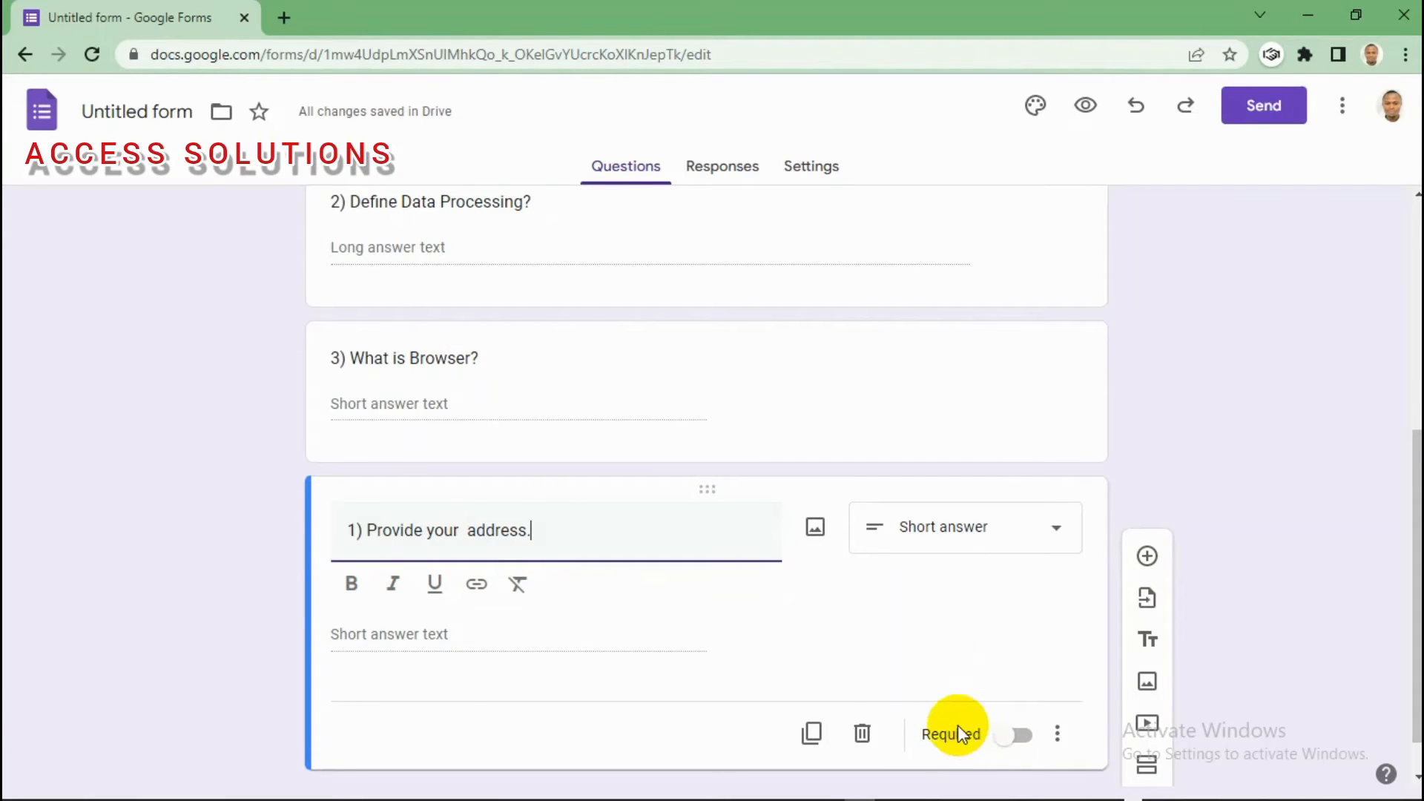
pyautogui.click(1005, 738)
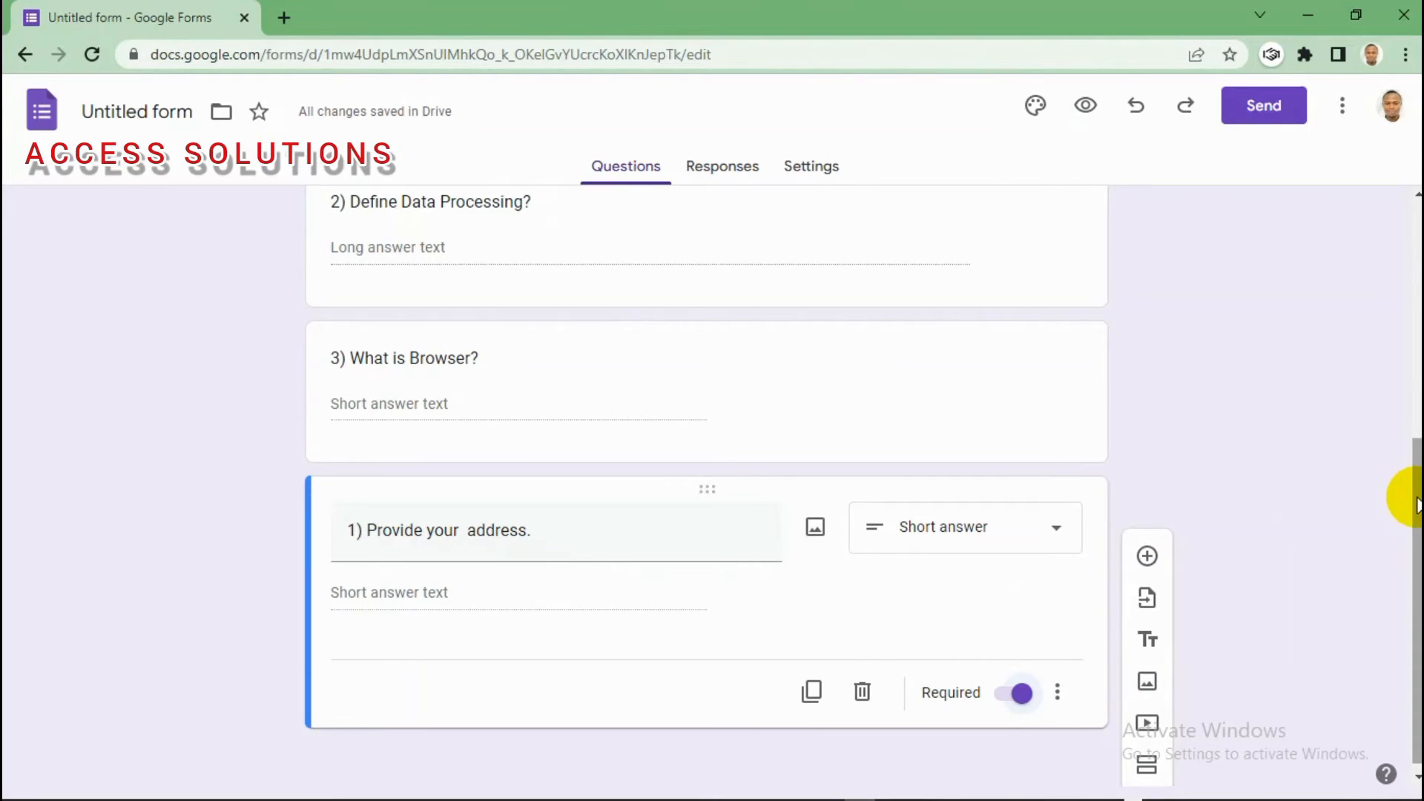
# Step: Preview the HOLIDAY ASSIGNMENT form and confirm the address question shows the required asterisk
pyautogui.moveTo(1417, 497); pyautogui.dragTo(1417, 237)
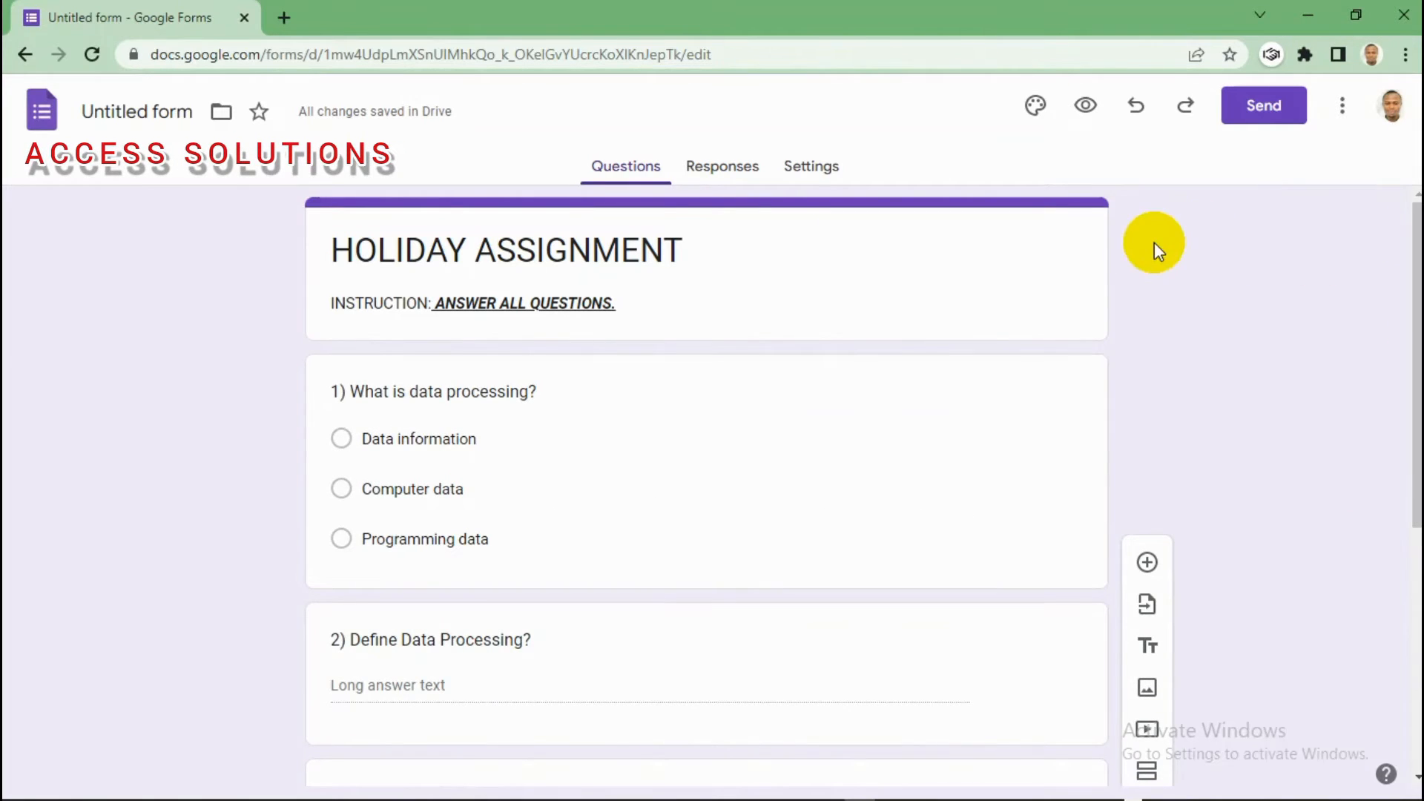
pyautogui.click(1086, 108)
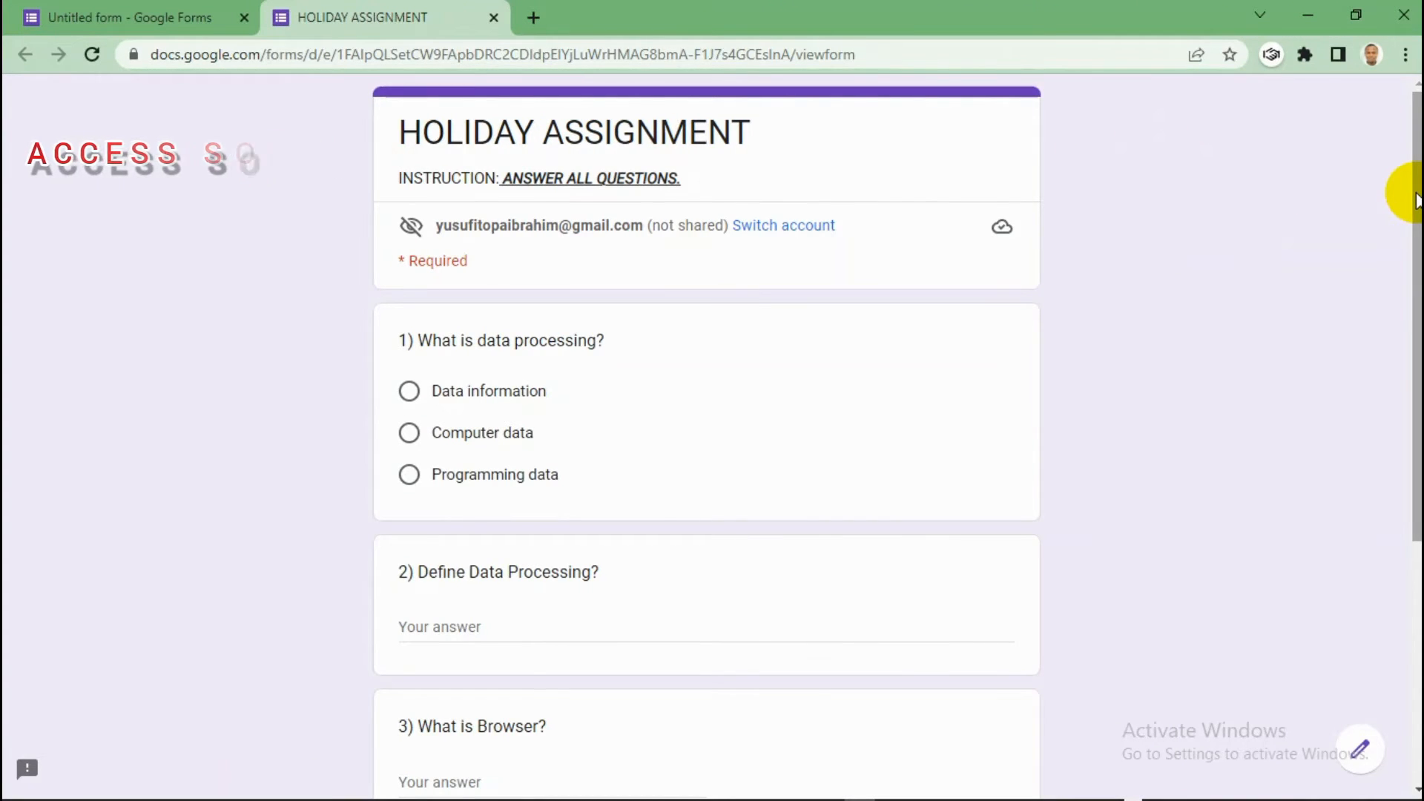
pyautogui.moveTo(1417, 200); pyautogui.dragTo(1417, 398)
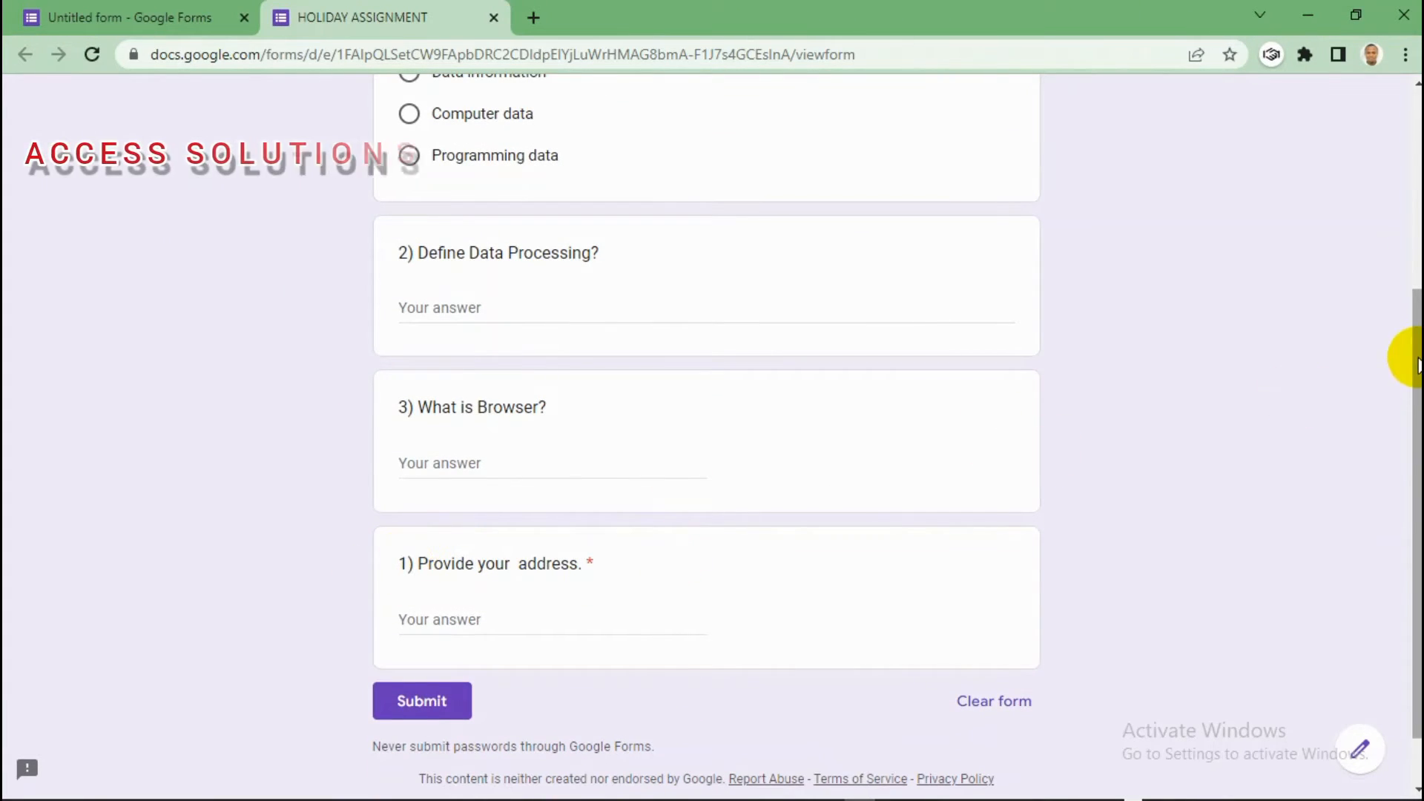
pyautogui.moveTo(1417, 362); pyautogui.dragTo(1402, 310)
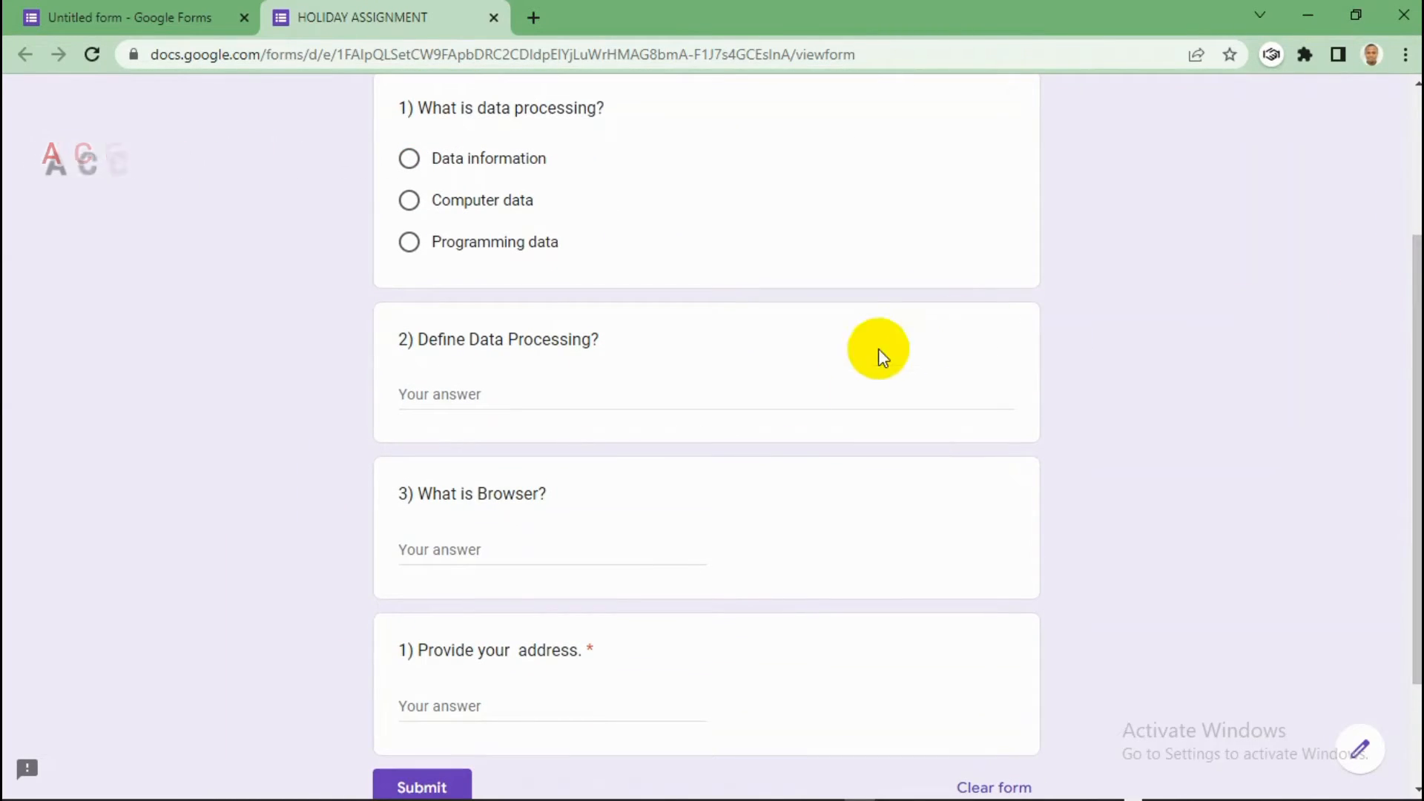
pyautogui.click(593, 655)
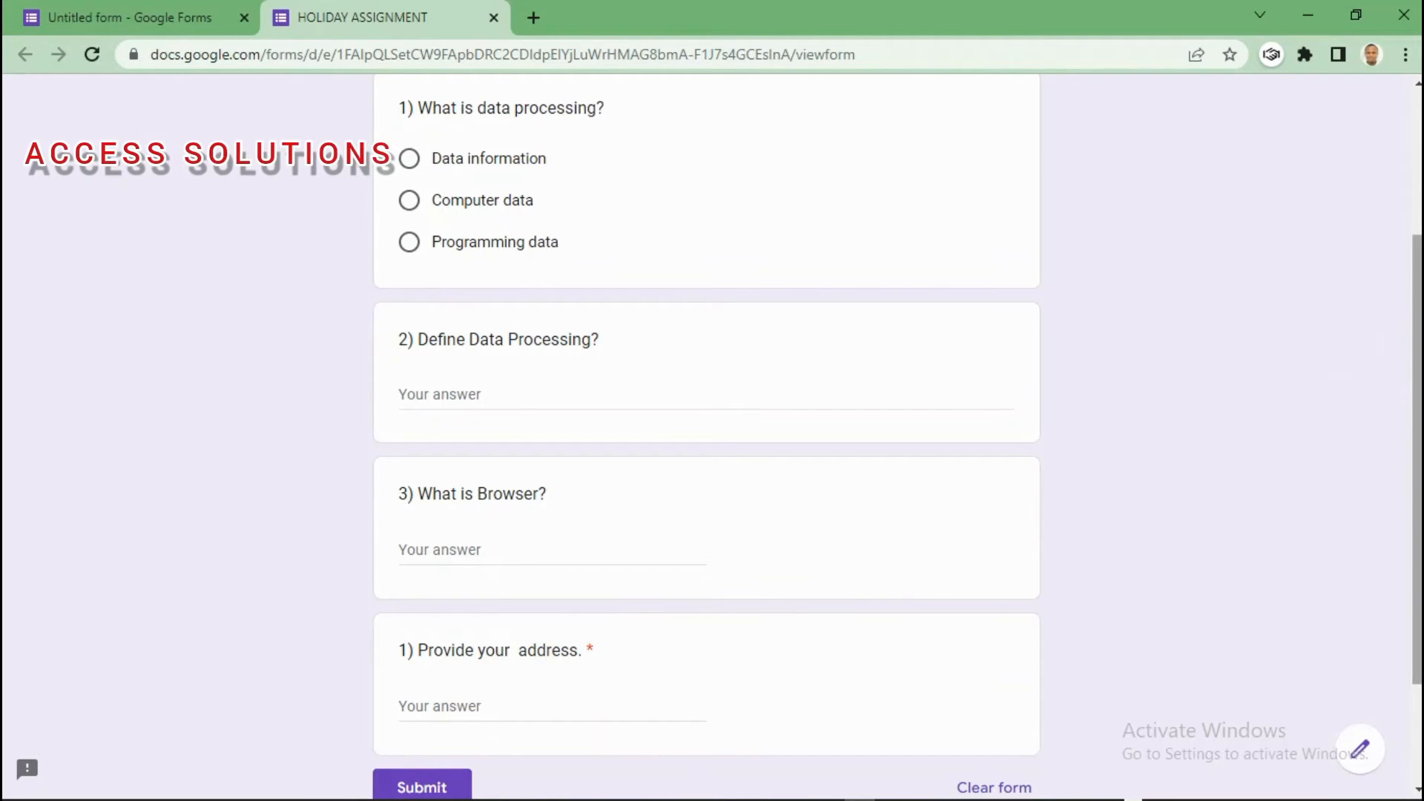
pyautogui.moveTo(1413, 342); pyautogui.dragTo(1414, 199)
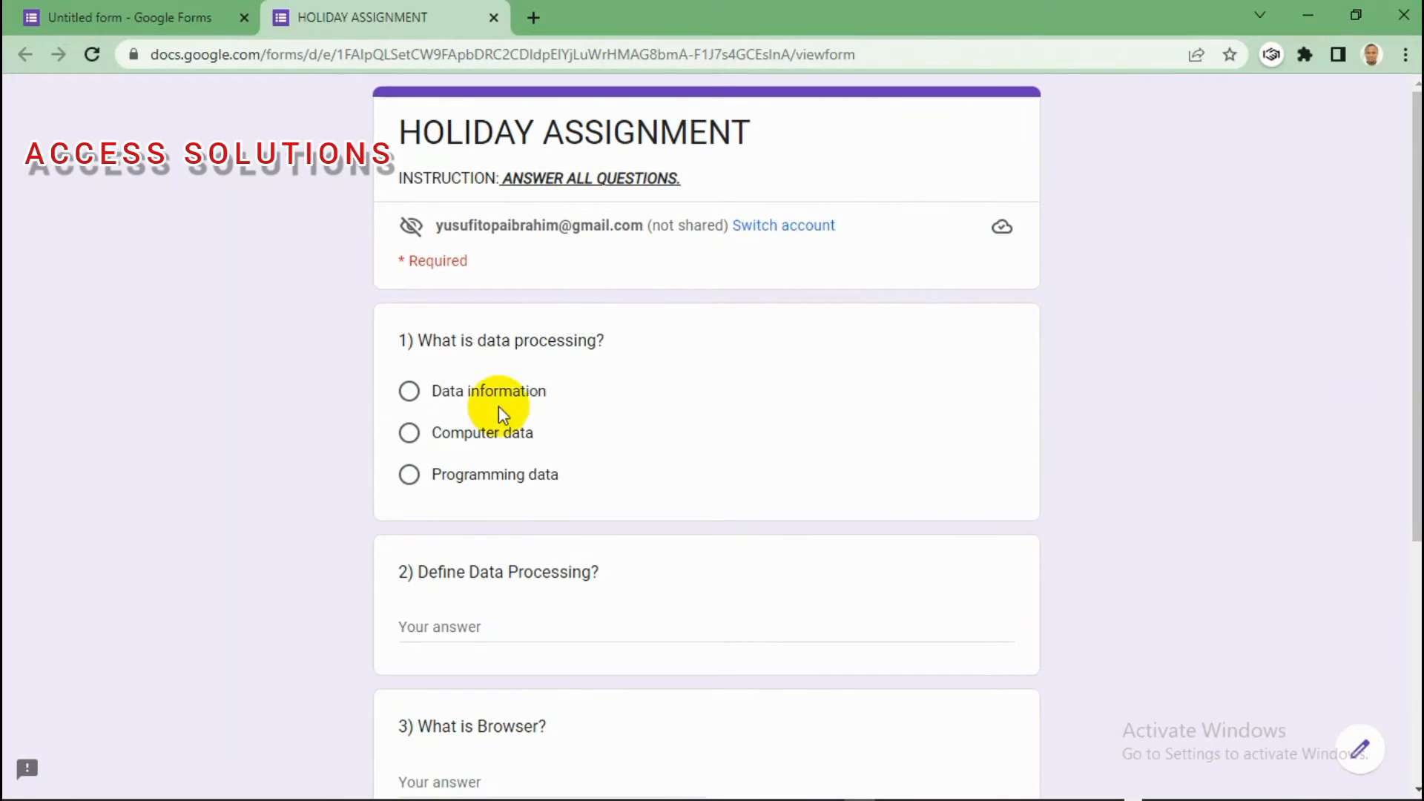
pyautogui.click(131, 15)
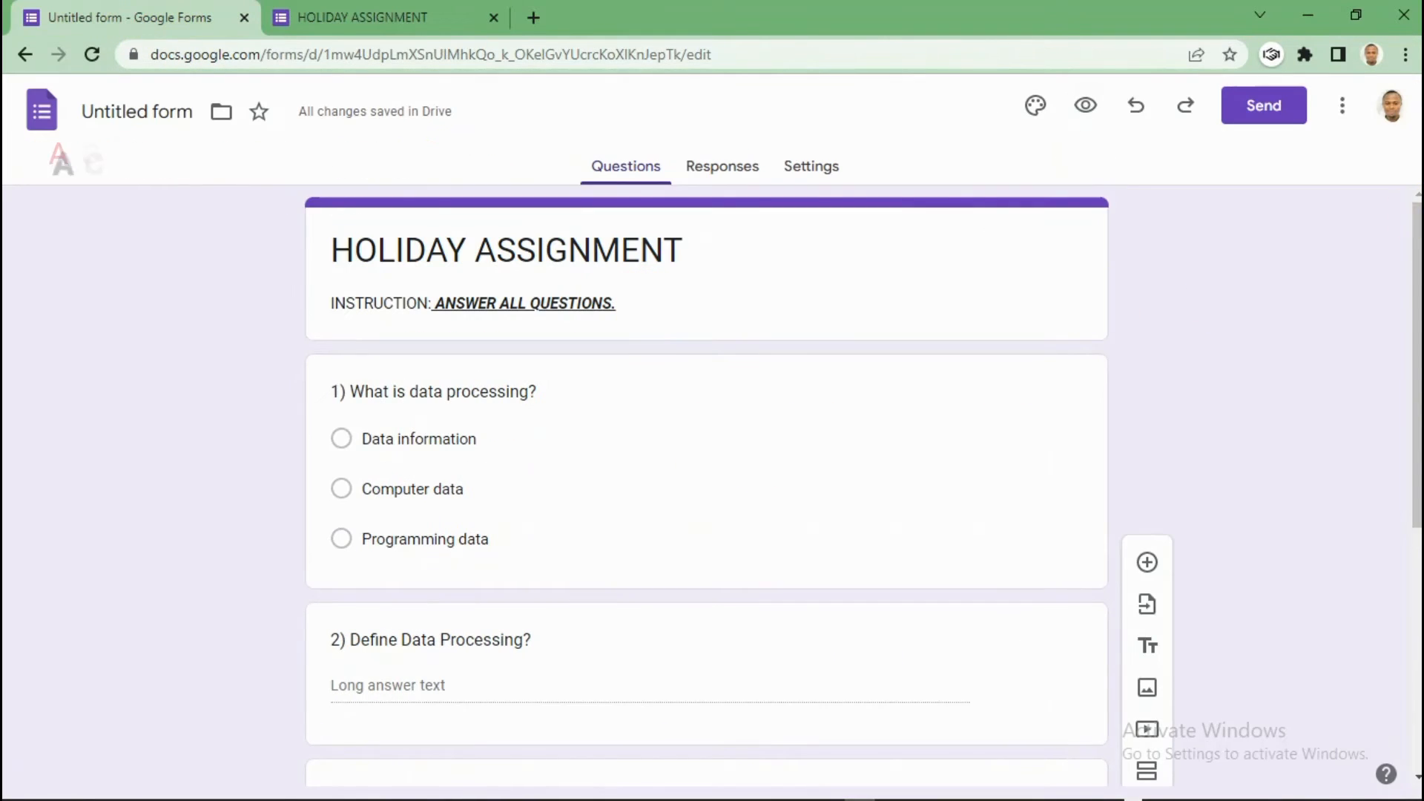
# Step: Move the address question to the top and renumber the later questions, making Define Data Processing? number 3
pyautogui.scroll(-5, 874, 419)
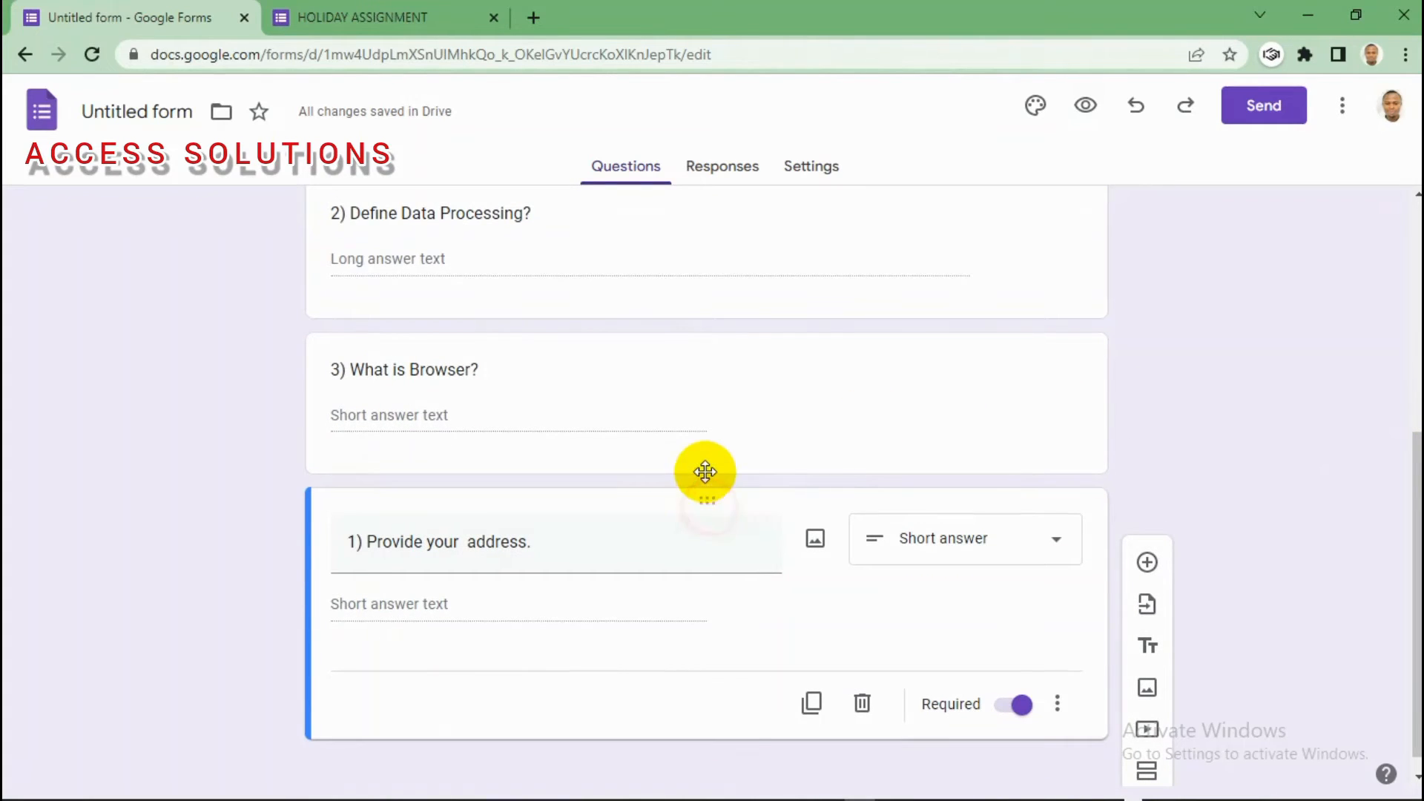
pyautogui.moveTo(706, 471); pyautogui.dragTo(668, 349)
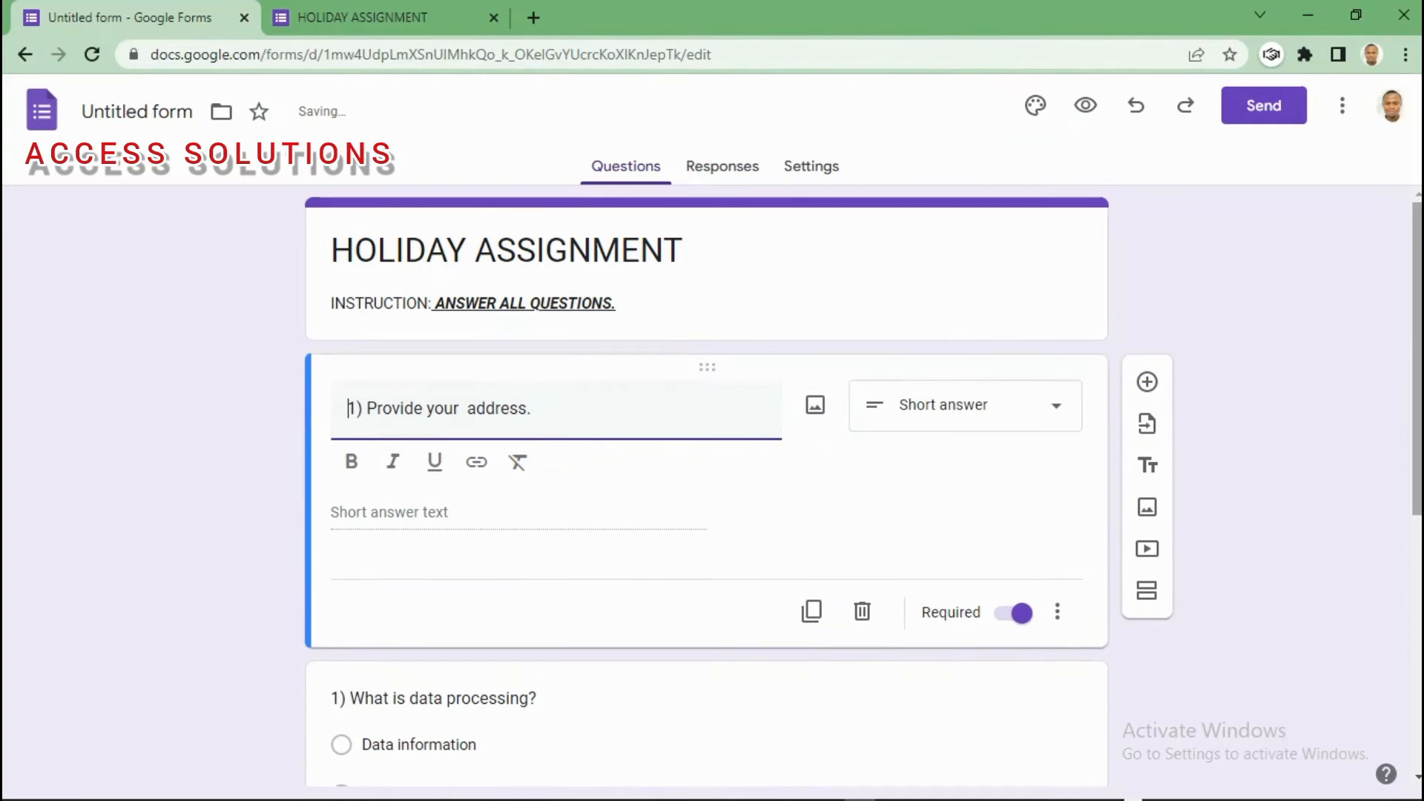
pyautogui.scroll(-3, 1401, 381)
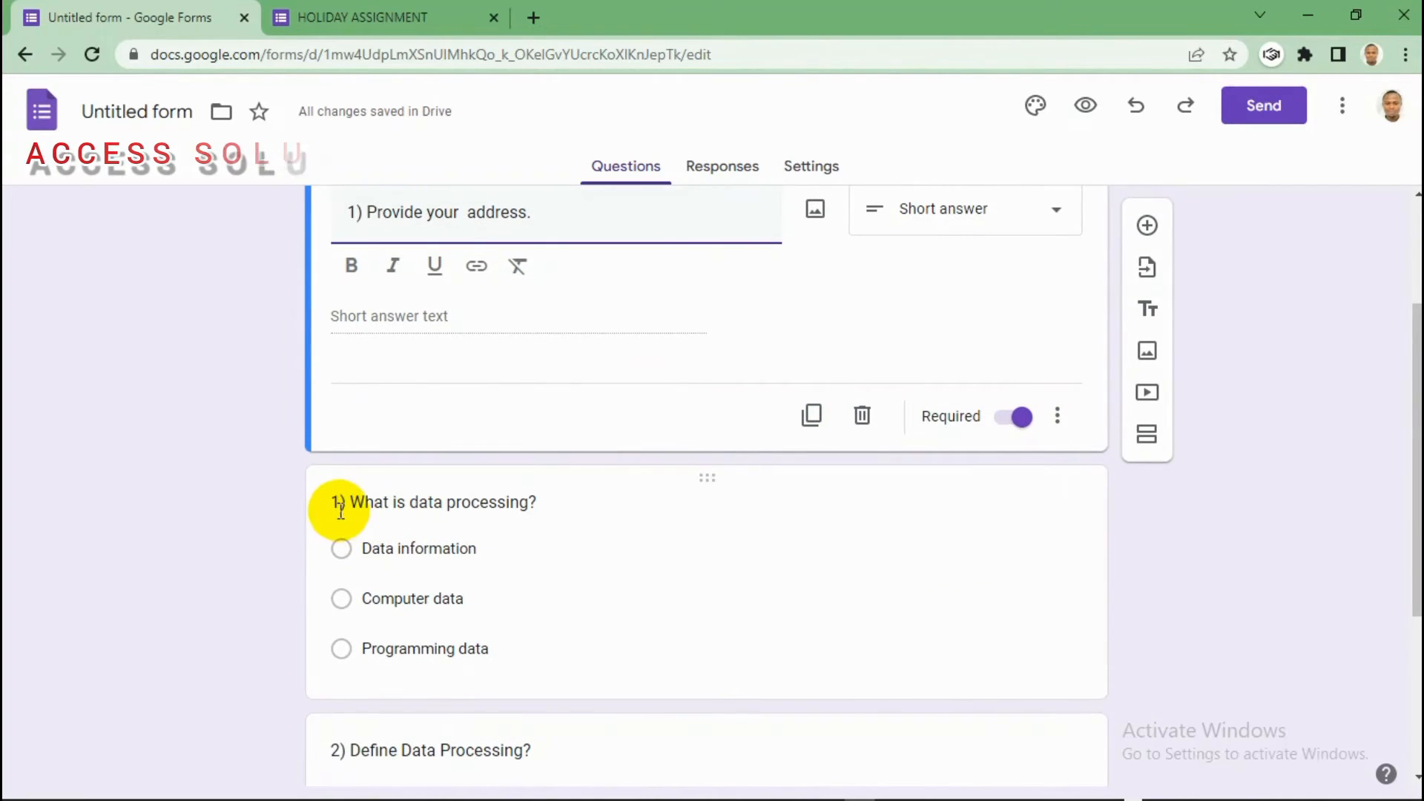
pyautogui.click(341, 510)
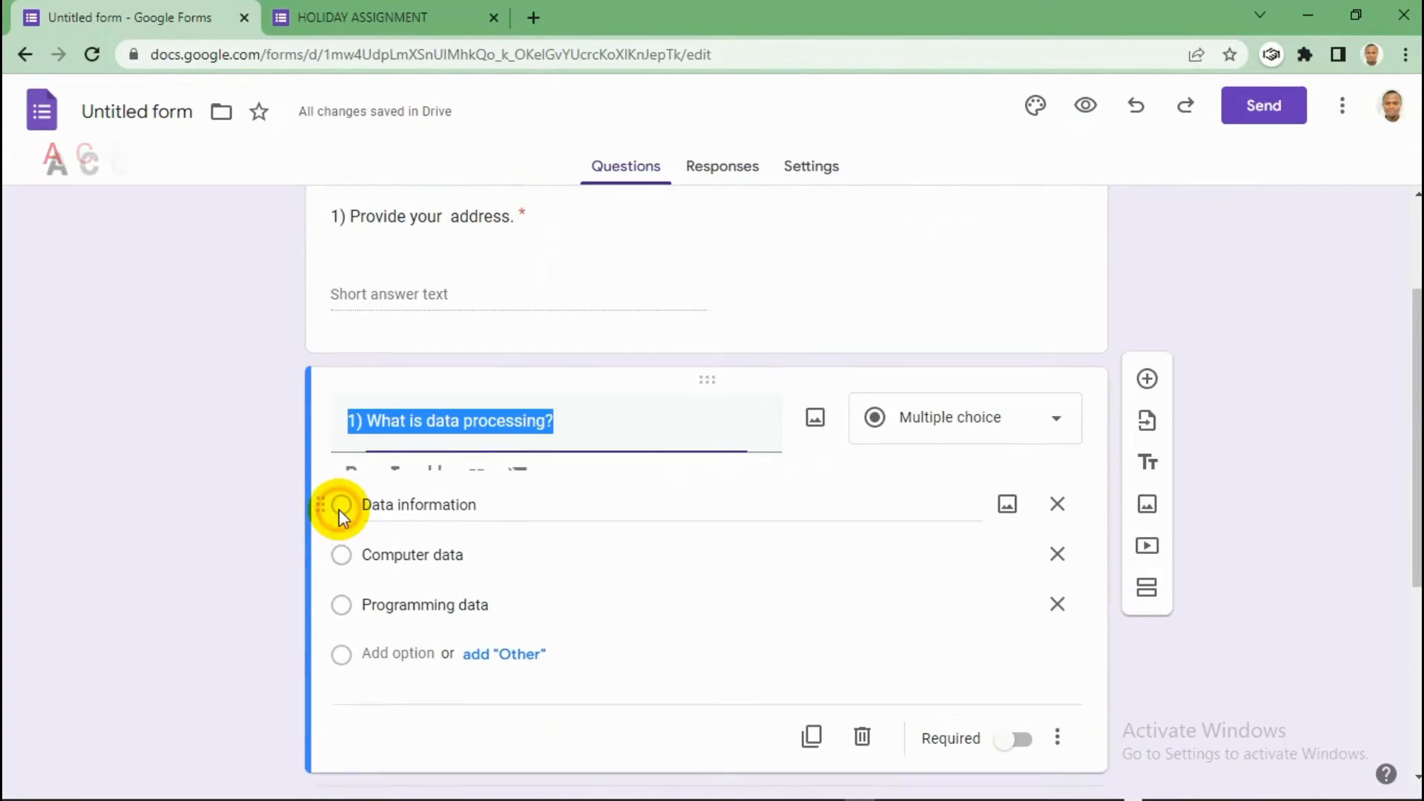
pyautogui.click(356, 423)
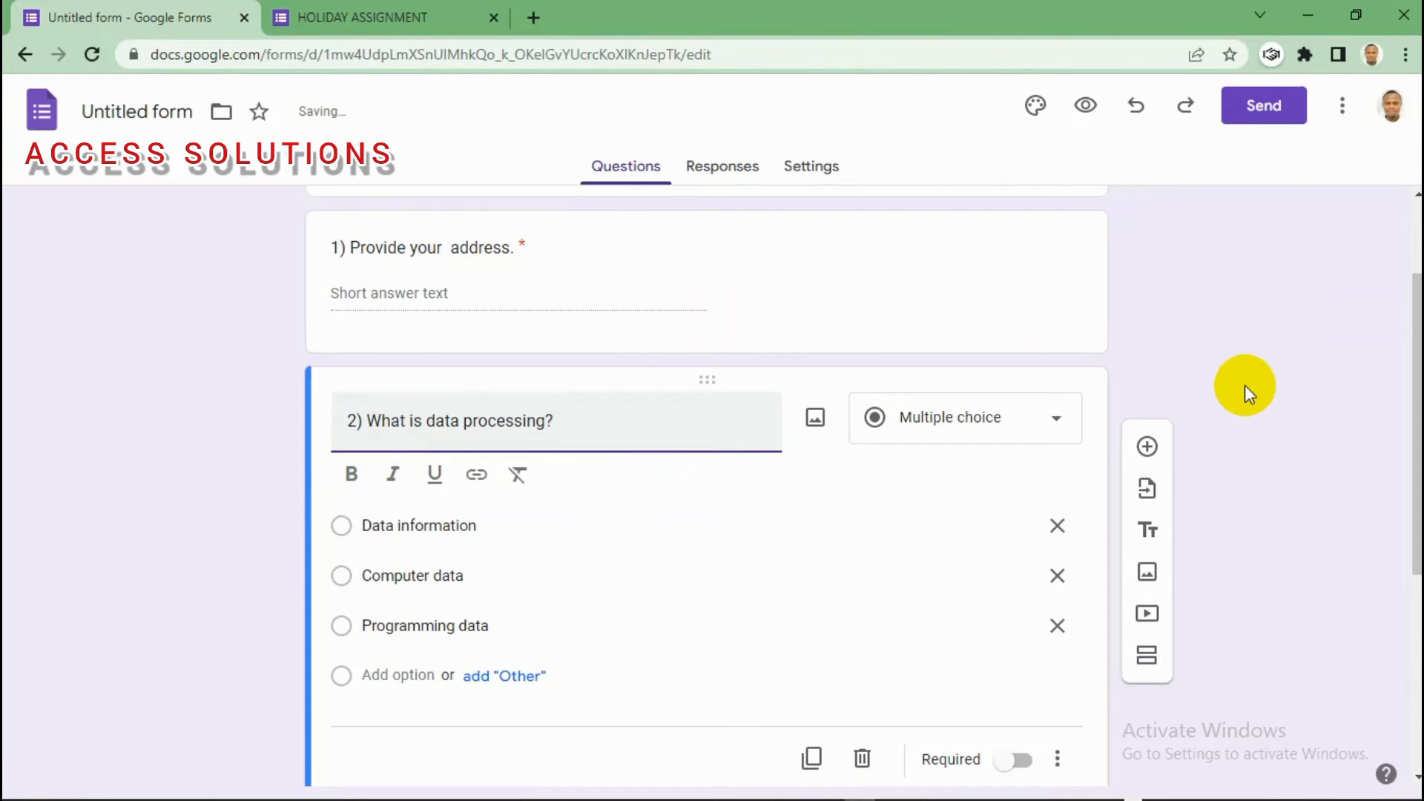
pyautogui.scroll(-4, 1387, 348)
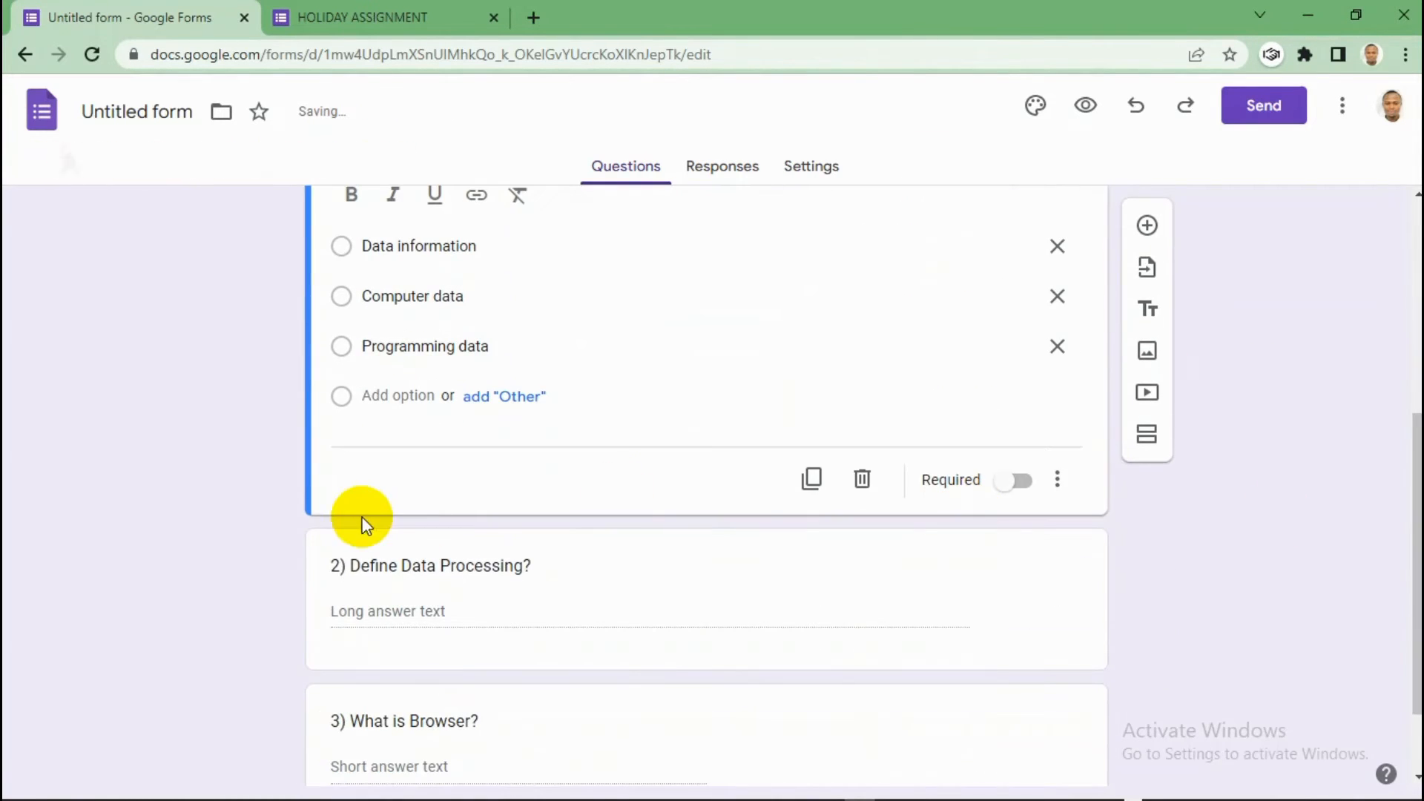
pyautogui.click(344, 566)
pyautogui.click(357, 443)
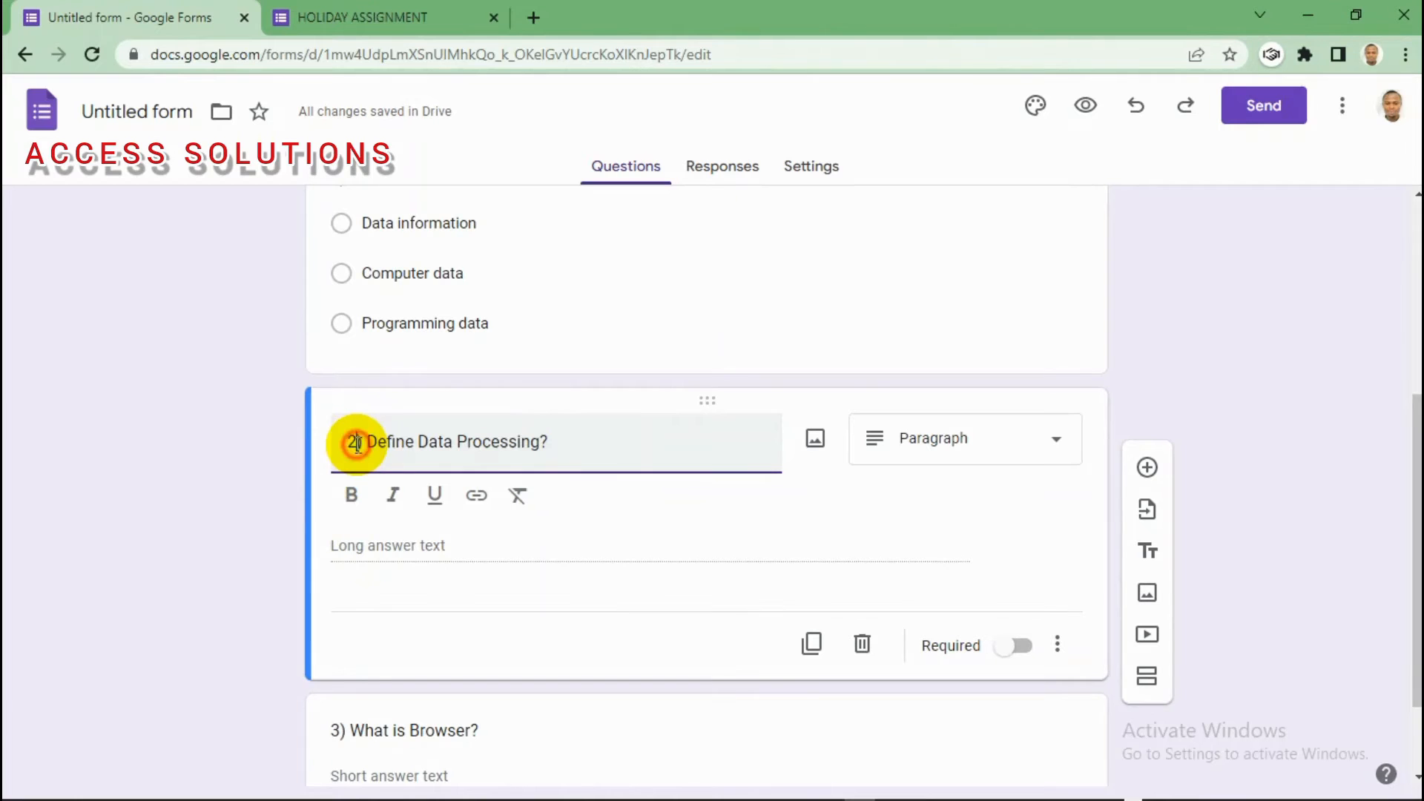
pyautogui.press('BackSpace')
pyautogui.write('3')
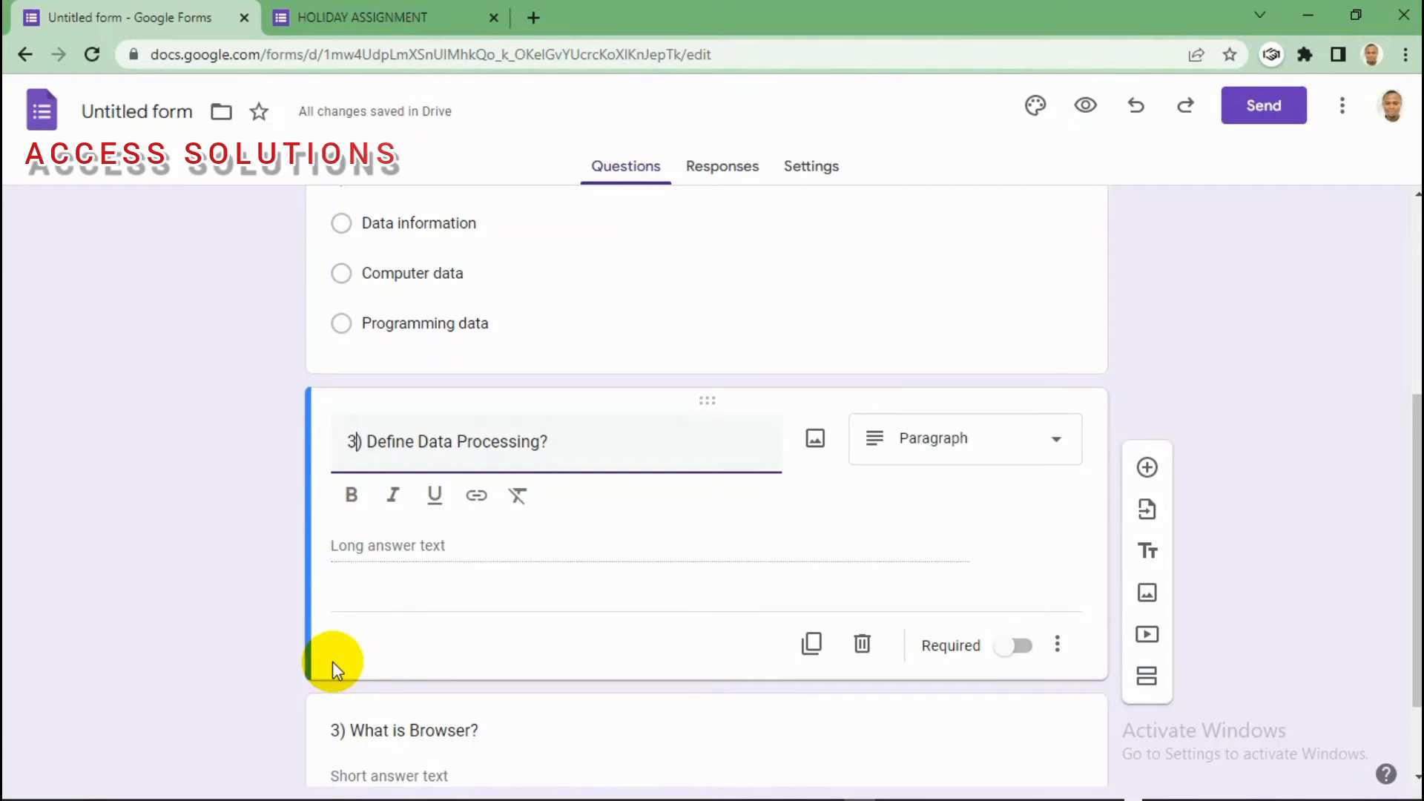
pyautogui.click(345, 729)
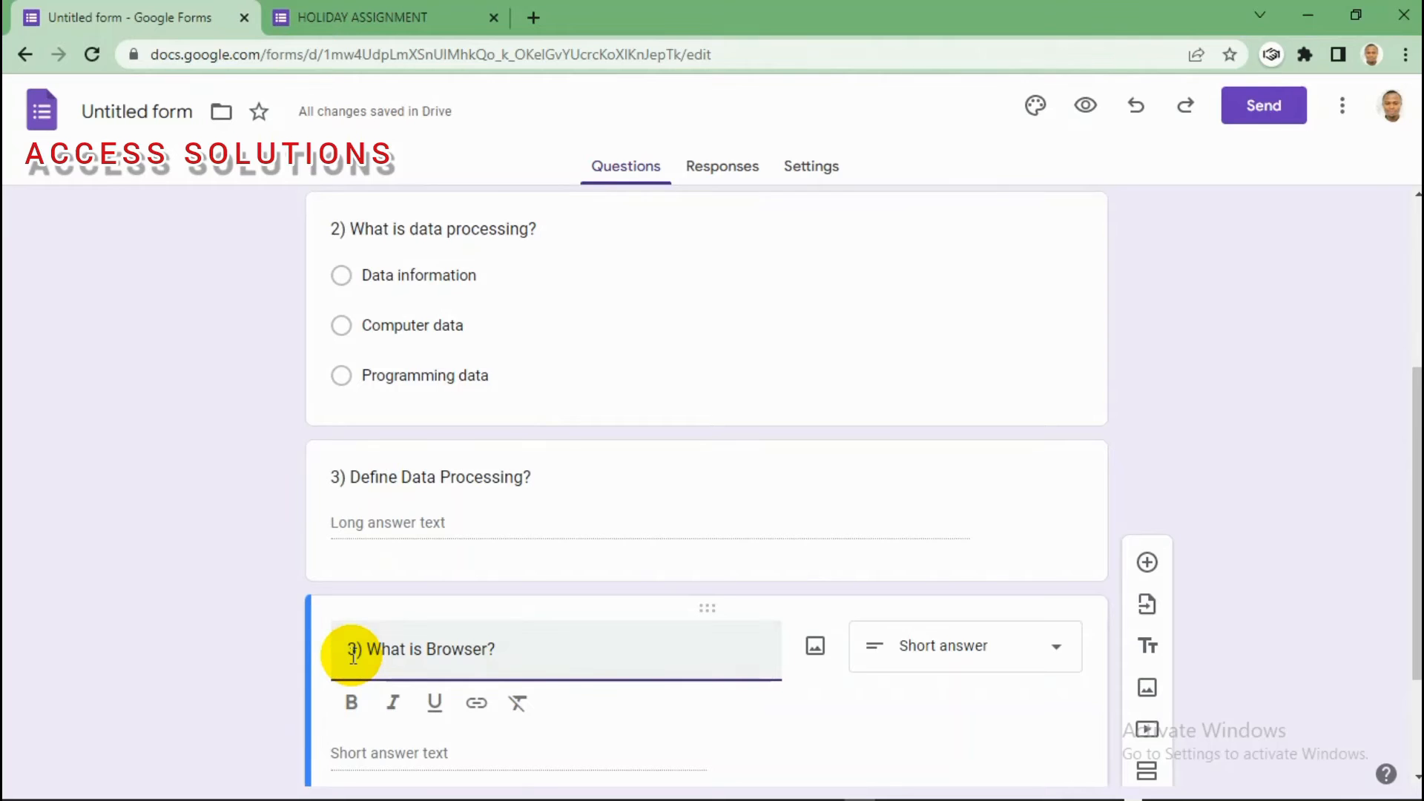
# Step: Mark What is Browser?, Define Data Processing? and What is data processing? as required
pyautogui.scroll(-3, 1408, 455)
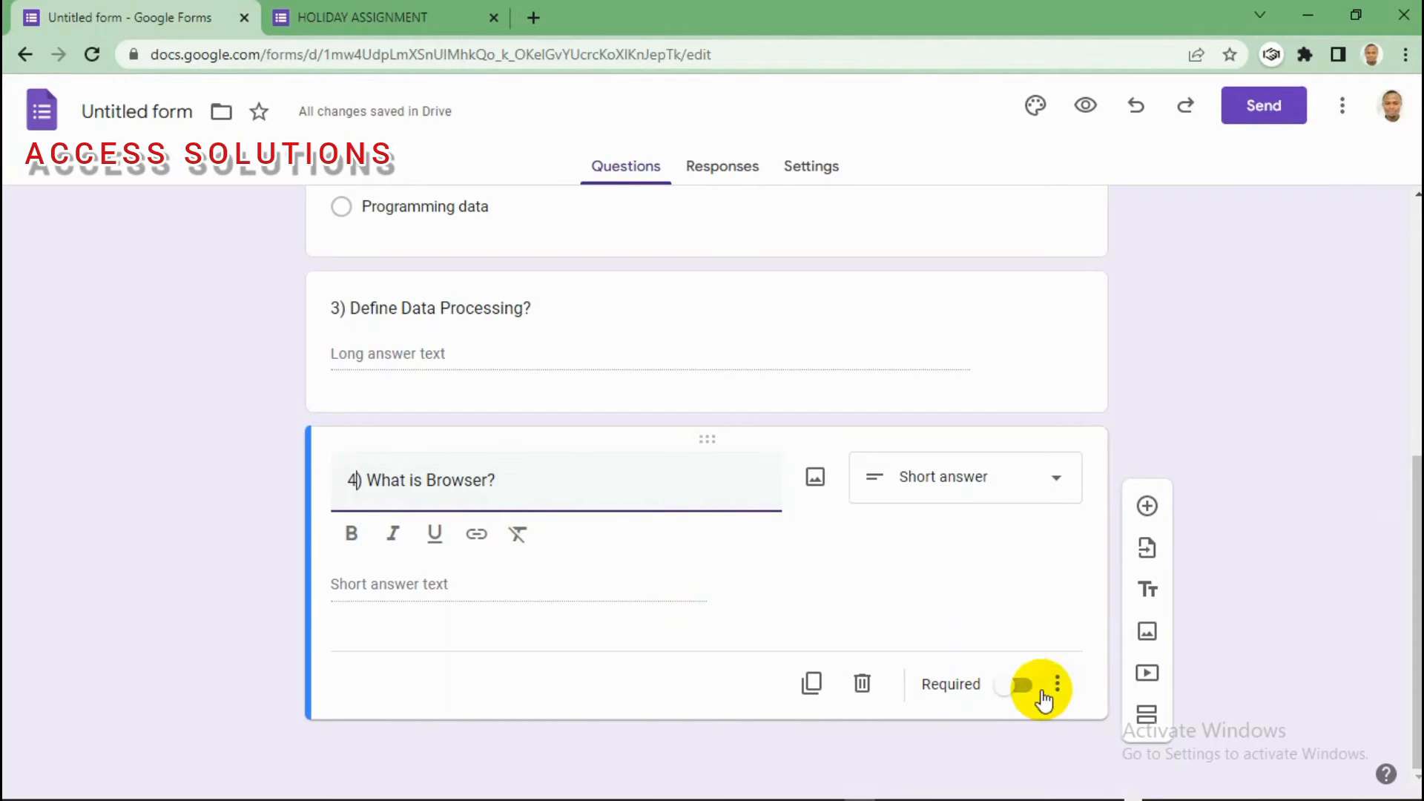
pyautogui.click(1018, 687)
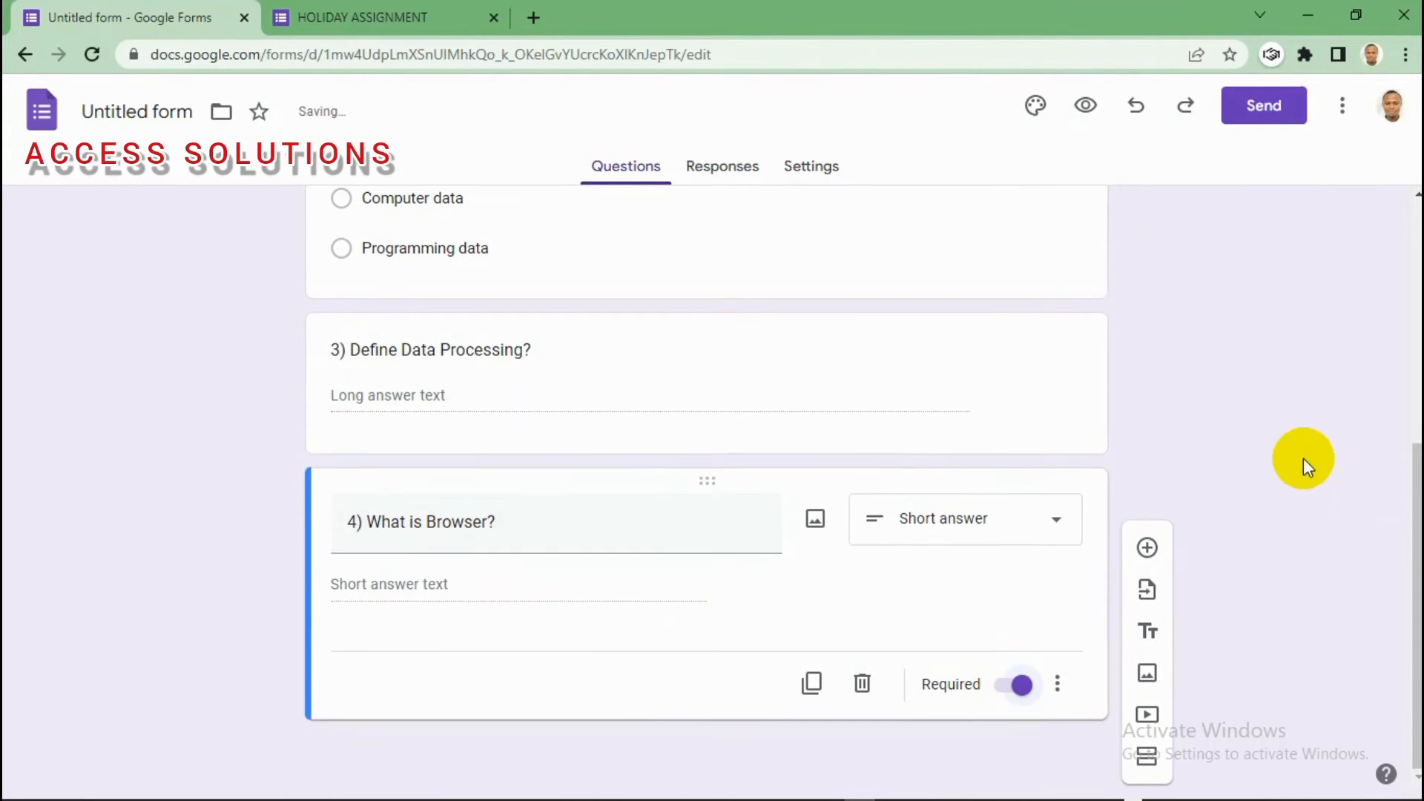
pyautogui.click(675, 385)
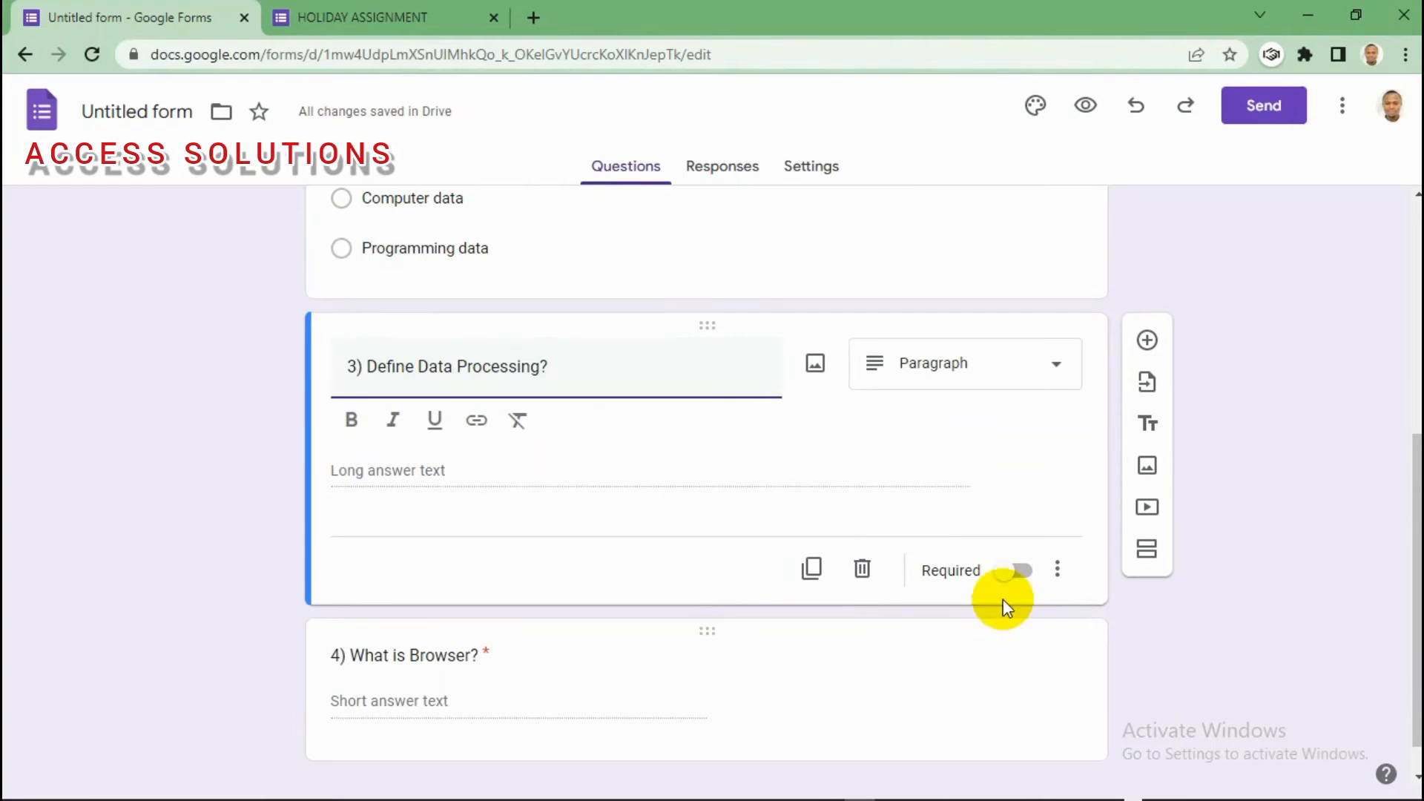
pyautogui.click(1018, 571)
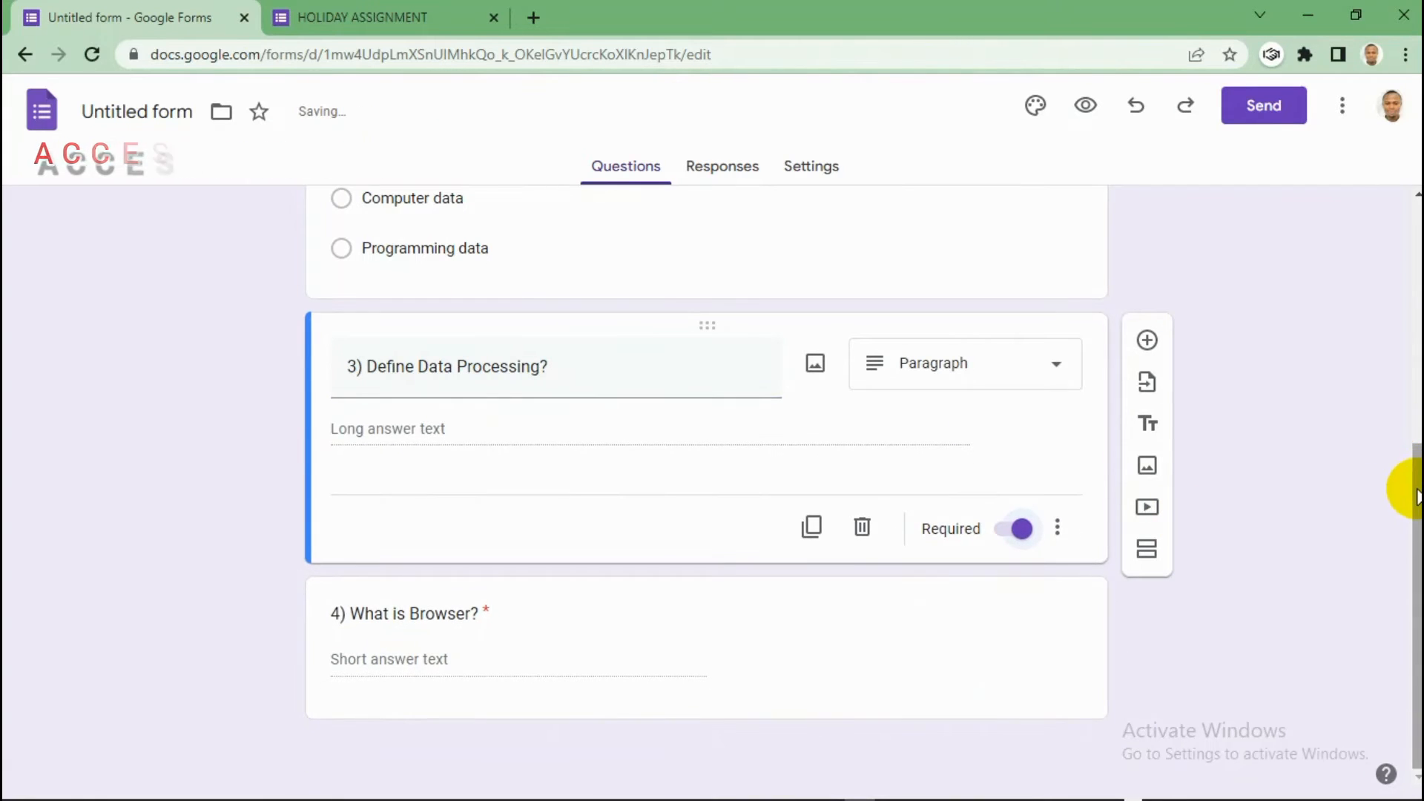
pyautogui.moveTo(1404, 478); pyautogui.dragTo(1100, 356)
pyautogui.click(893, 366)
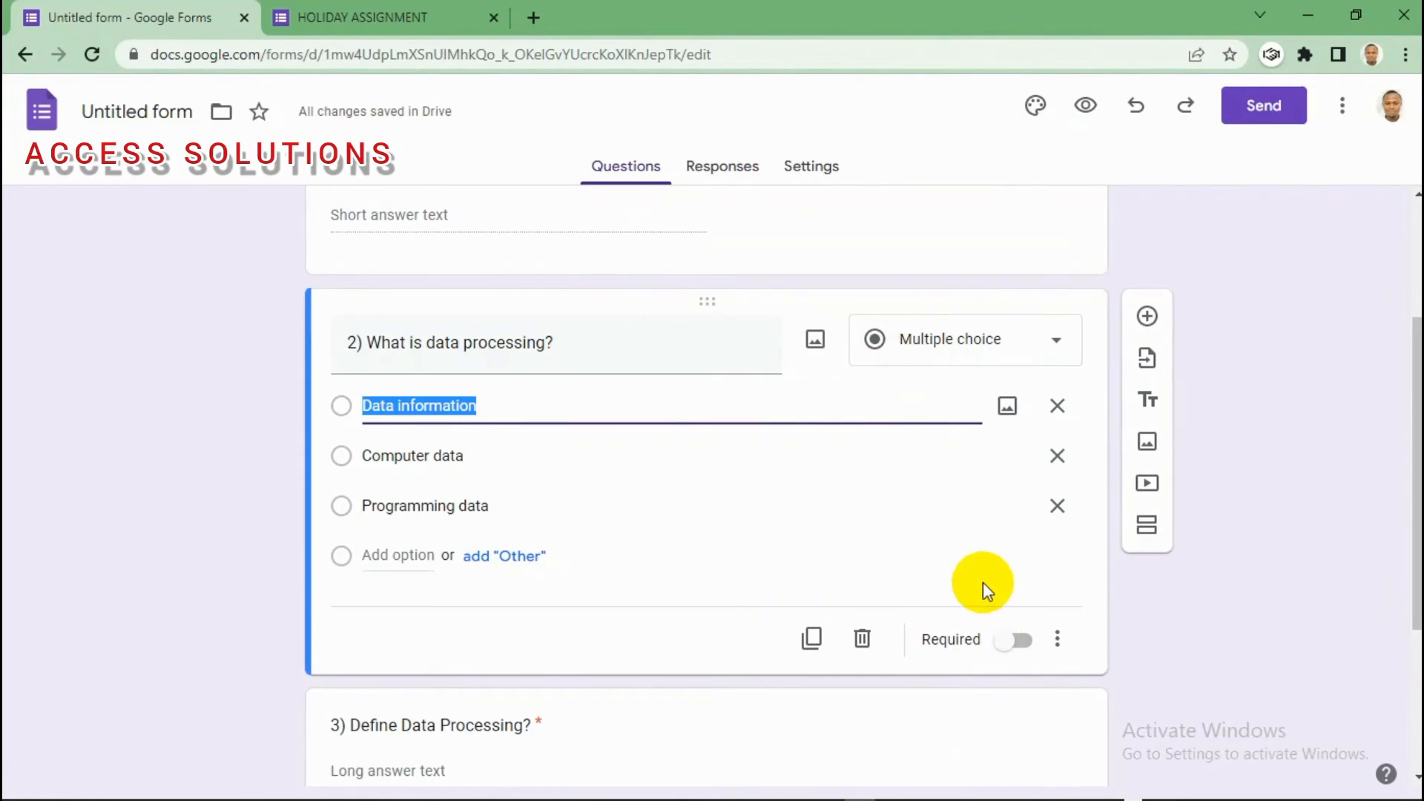
pyautogui.click(1024, 642)
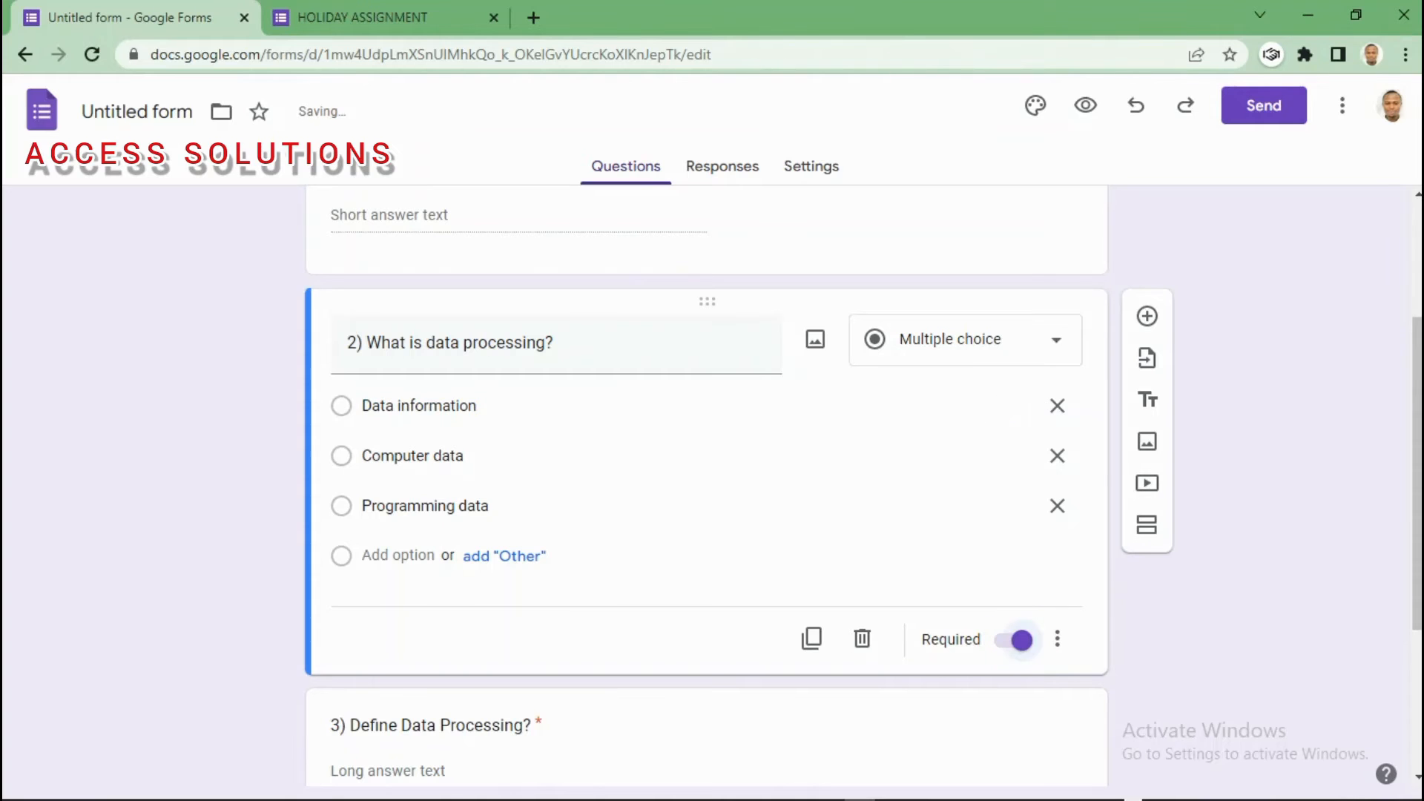
pyautogui.moveTo(1418, 348); pyautogui.dragTo(1418, 491)
pyautogui.moveTo(1419, 569); pyautogui.dragTo(1418, 302)
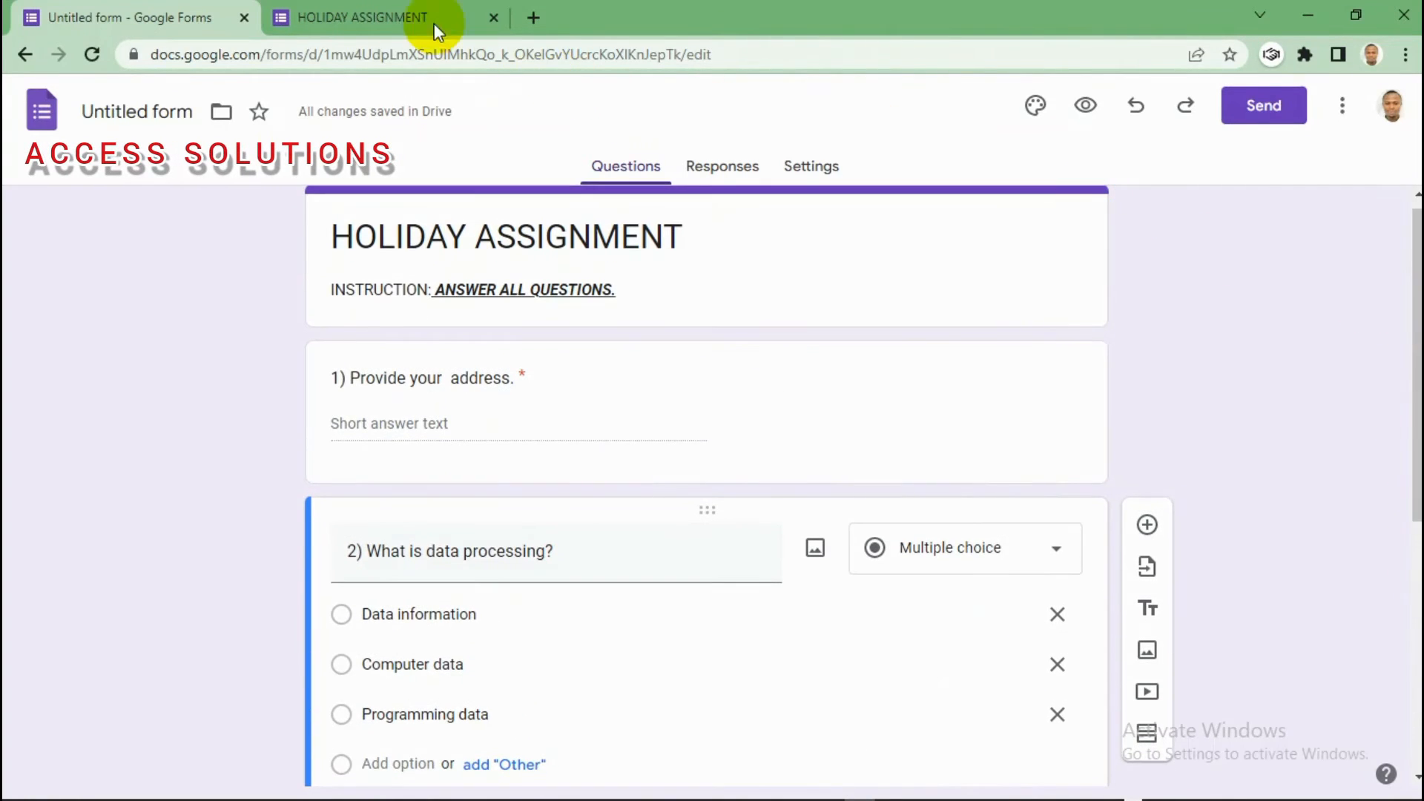
# Step: Close the outdated form tab, then preview the form and submit it blank to test required questions
pyautogui.click(494, 17)
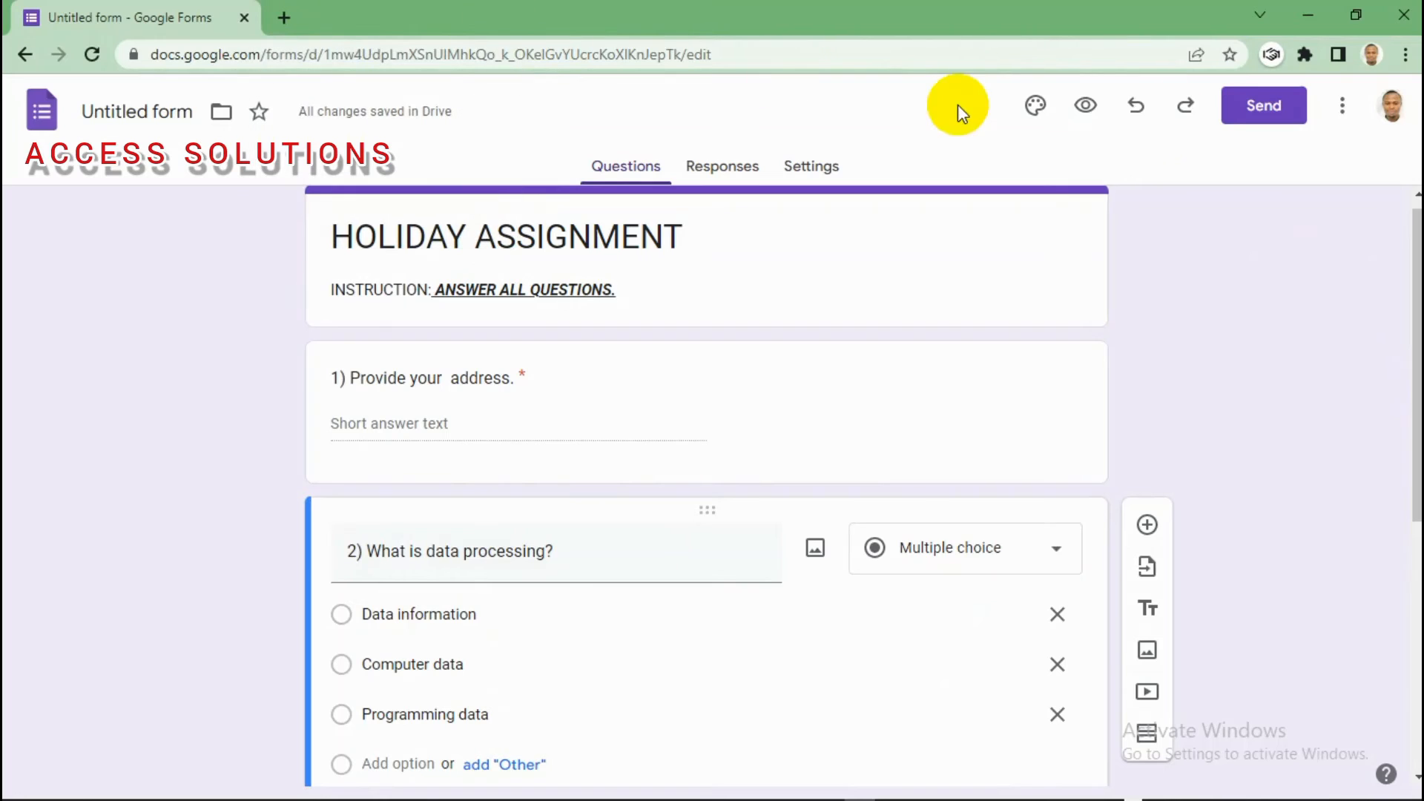
pyautogui.click(1088, 107)
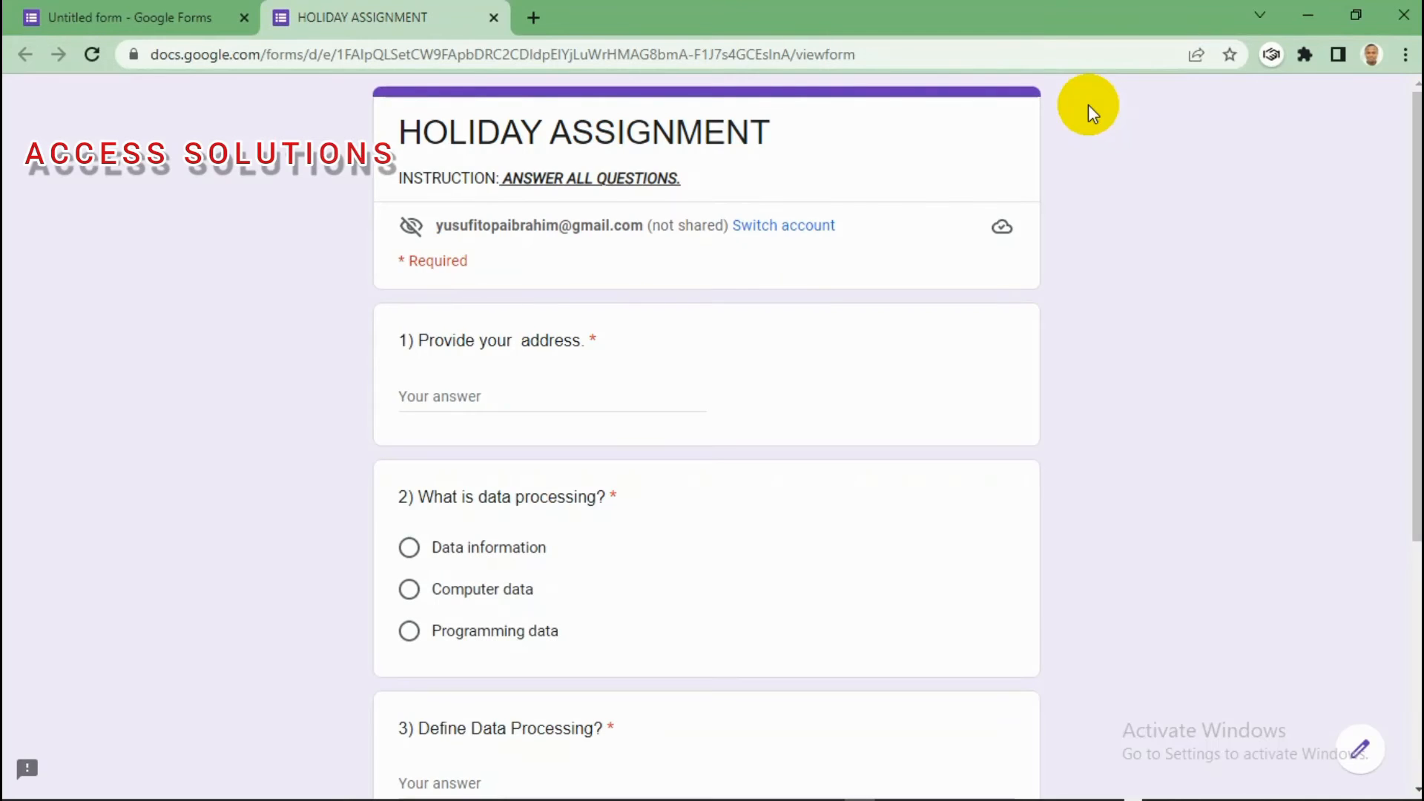
pyautogui.scroll(-2, 706, 438)
pyautogui.scroll(-1, 1402, 292)
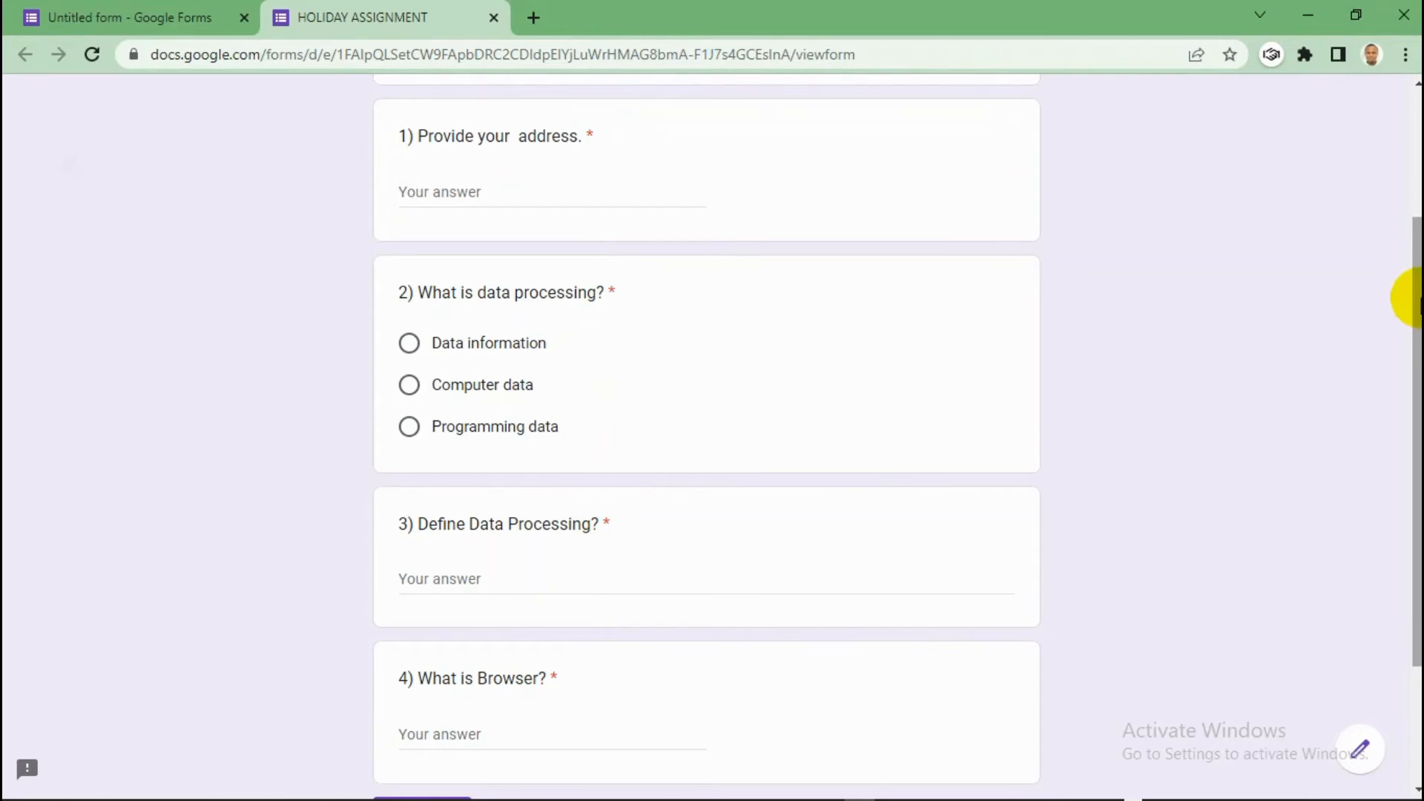
pyautogui.scroll(-2, 1405, 382)
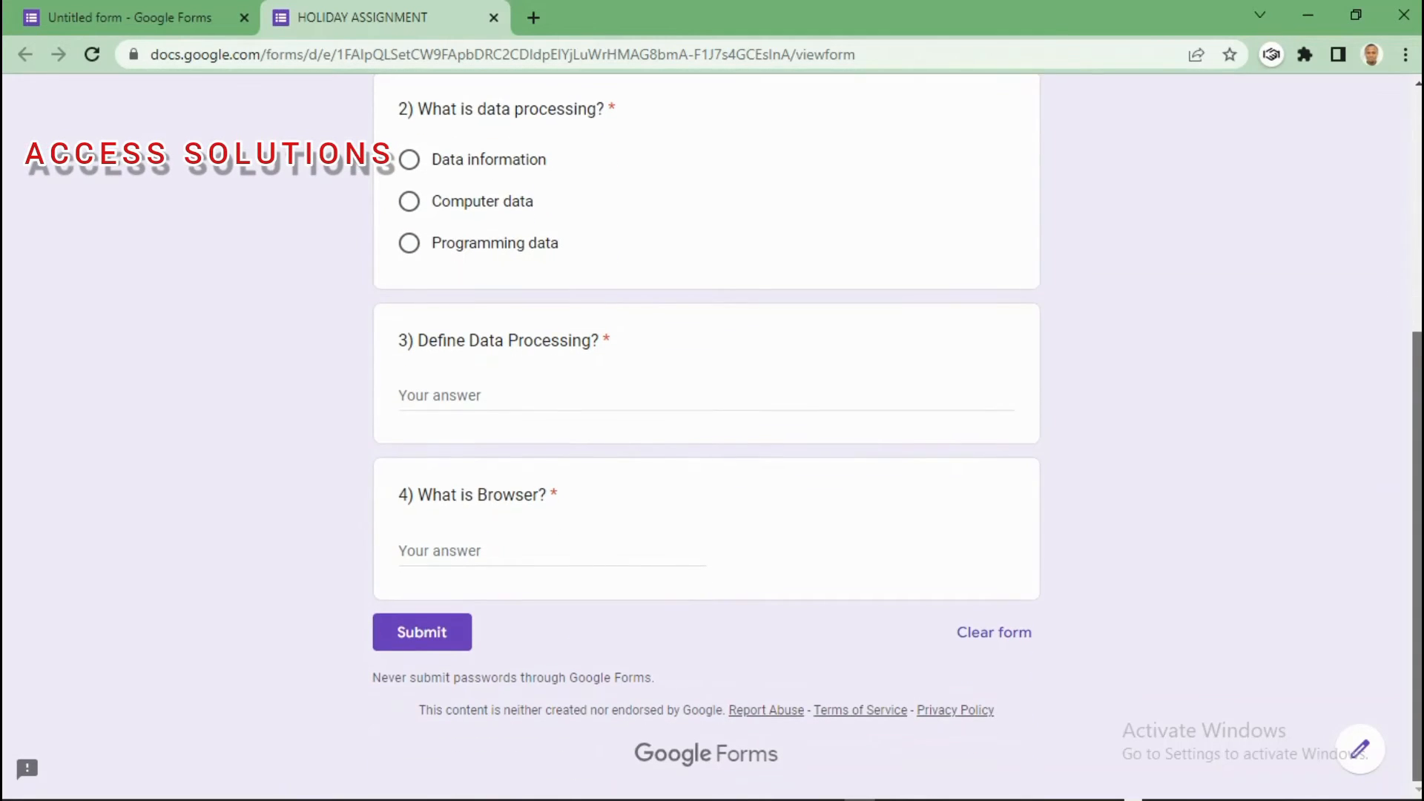
pyautogui.scroll(1, 706, 437)
pyautogui.scroll(-1, 706, 438)
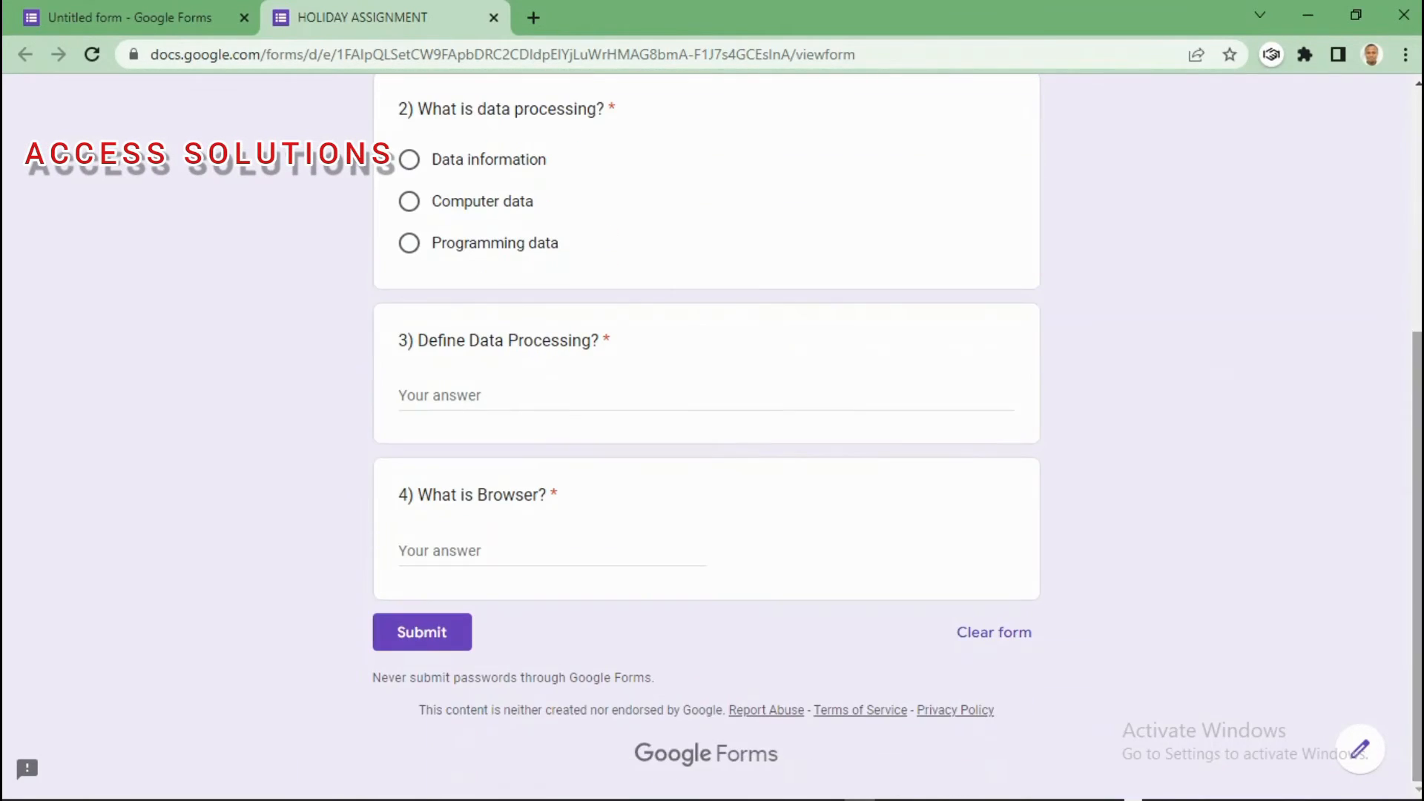
pyautogui.click(414, 634)
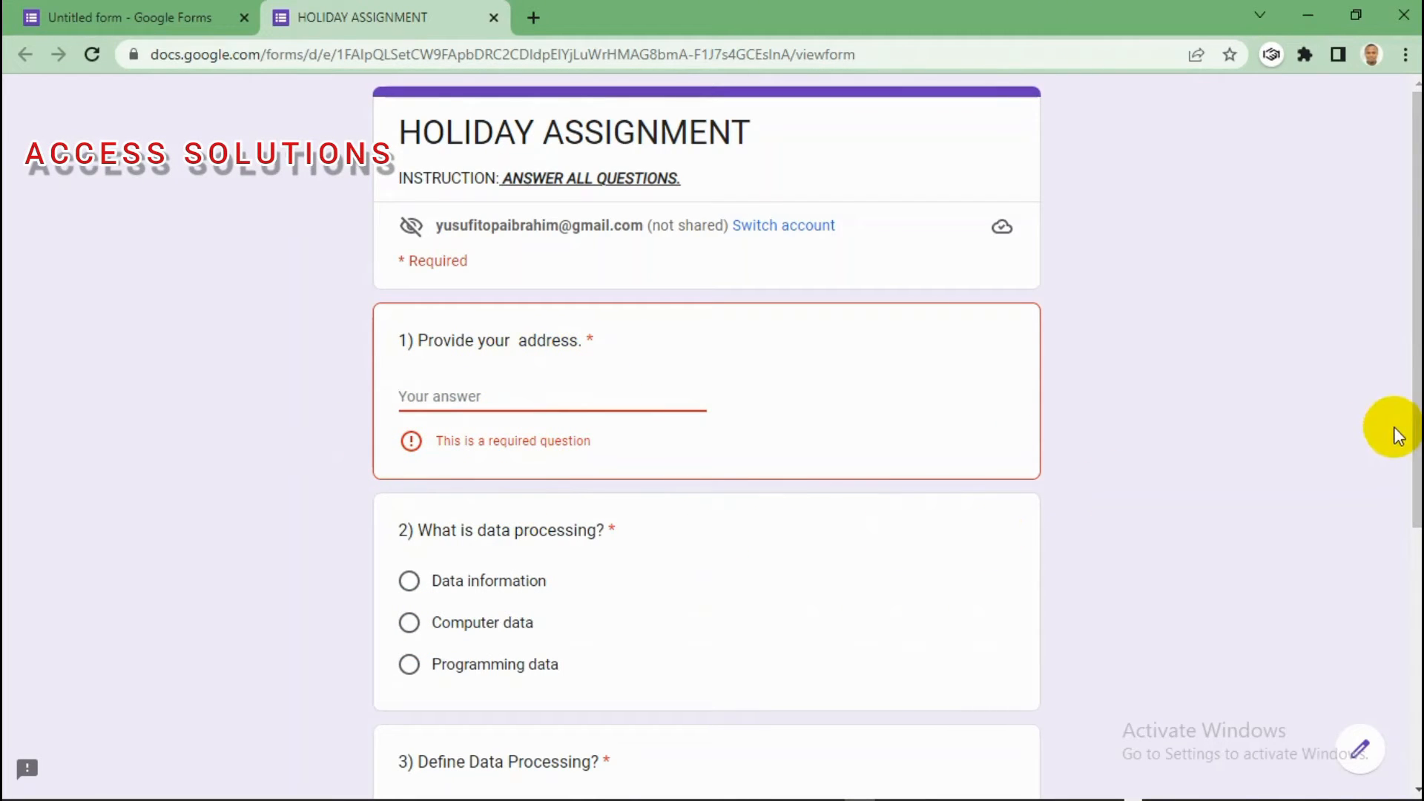
pyautogui.scroll(-4, 1417, 408)
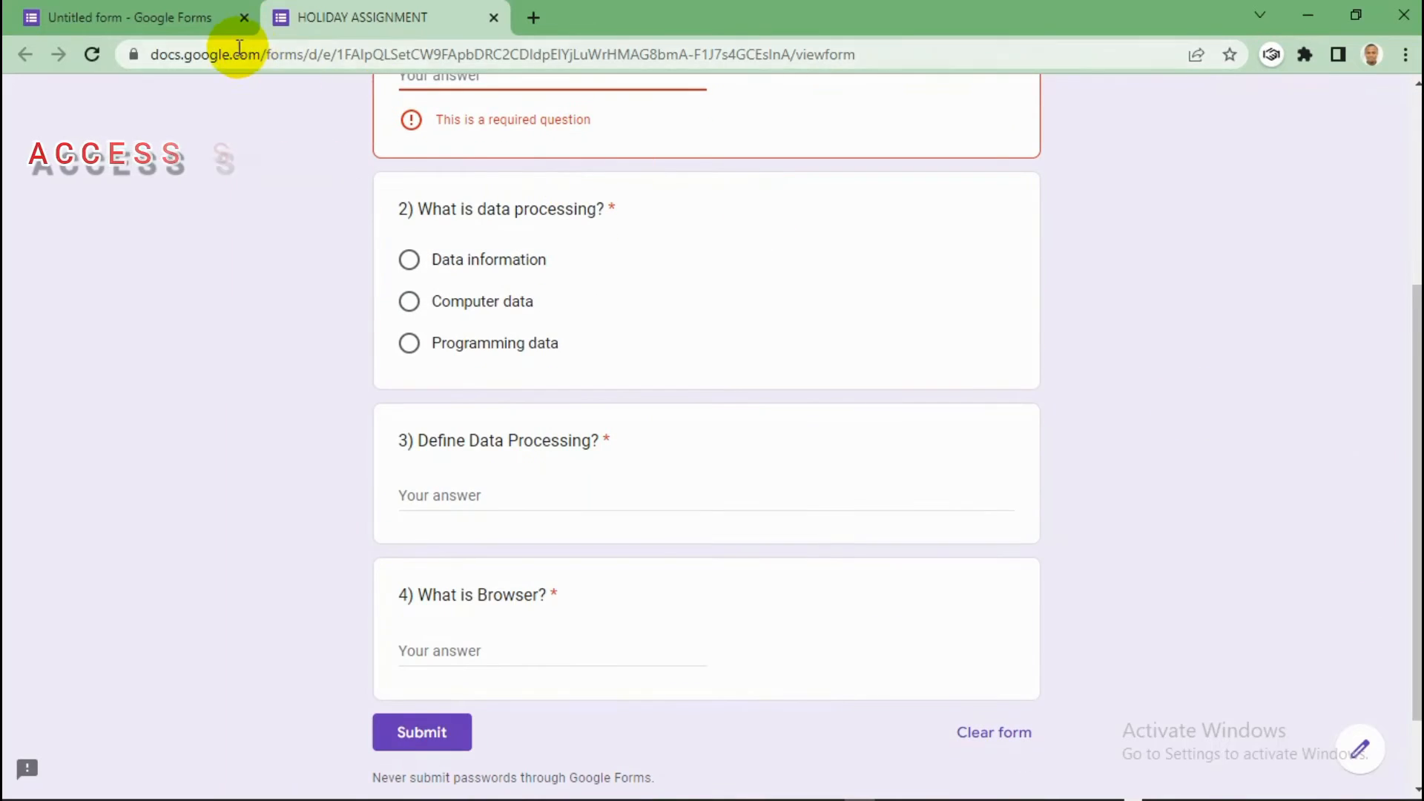
pyautogui.click(156, 9)
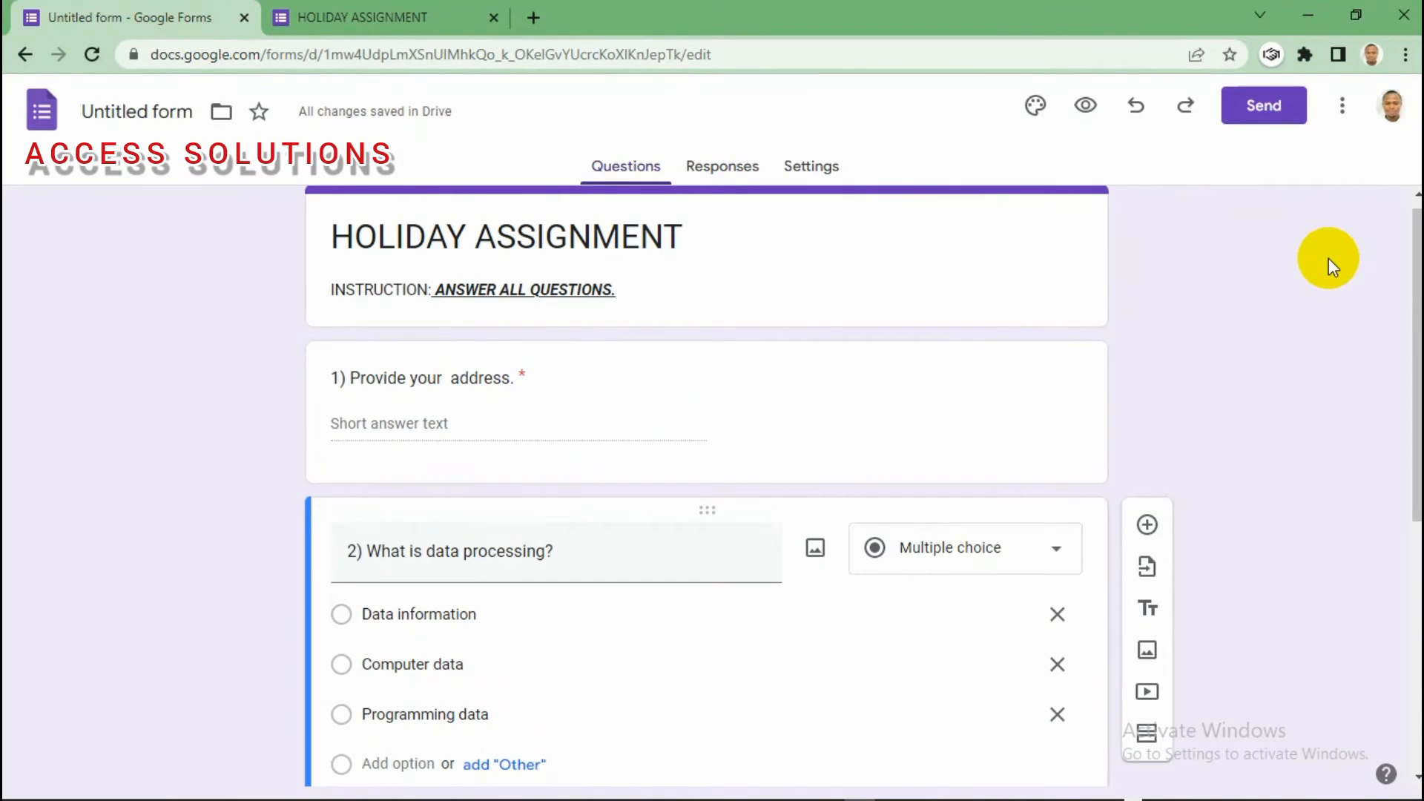
# Step: Set the form header to the colourful laboratory glassware picture from Work and School
pyautogui.moveTo(1416, 290); pyautogui.dragTo(1417, 263)
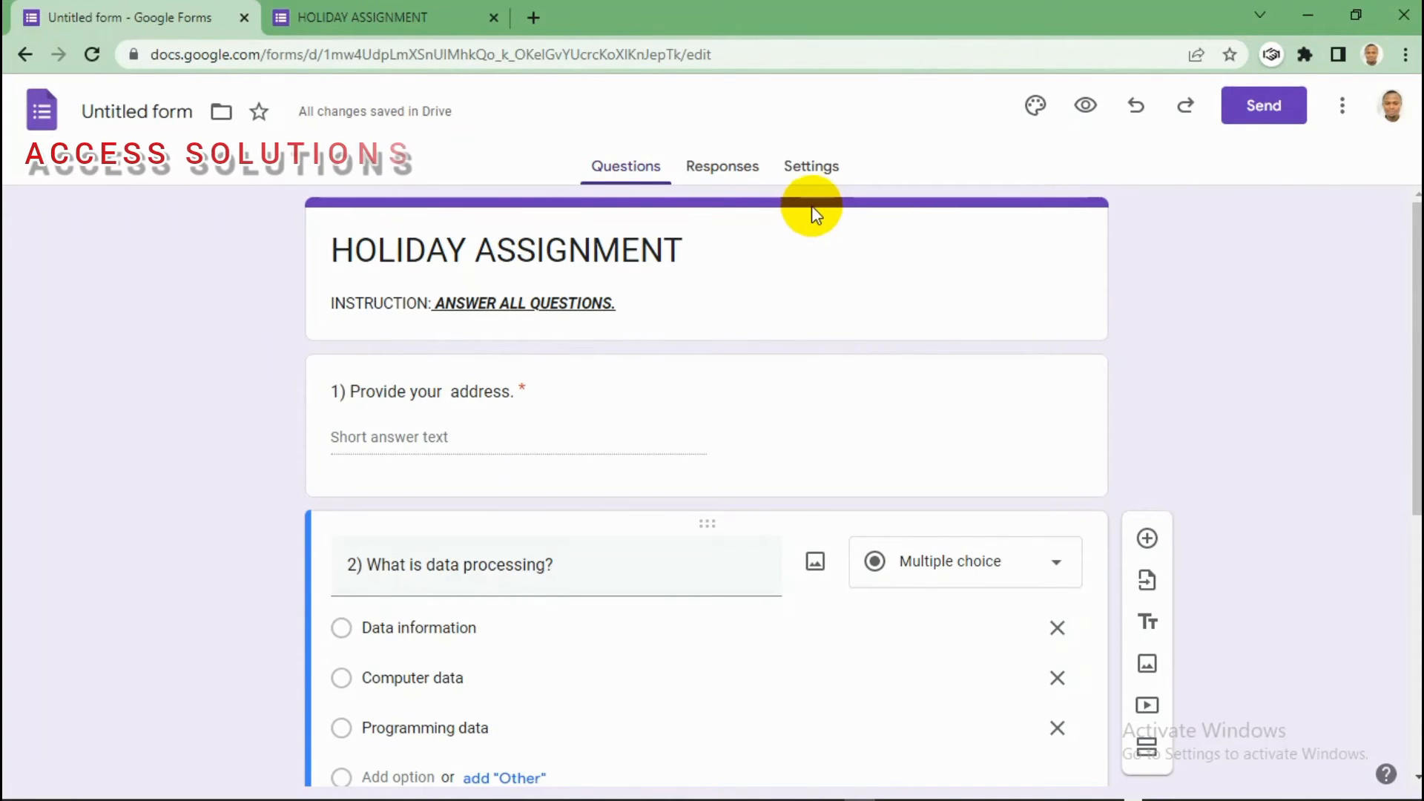
pyautogui.click(1037, 112)
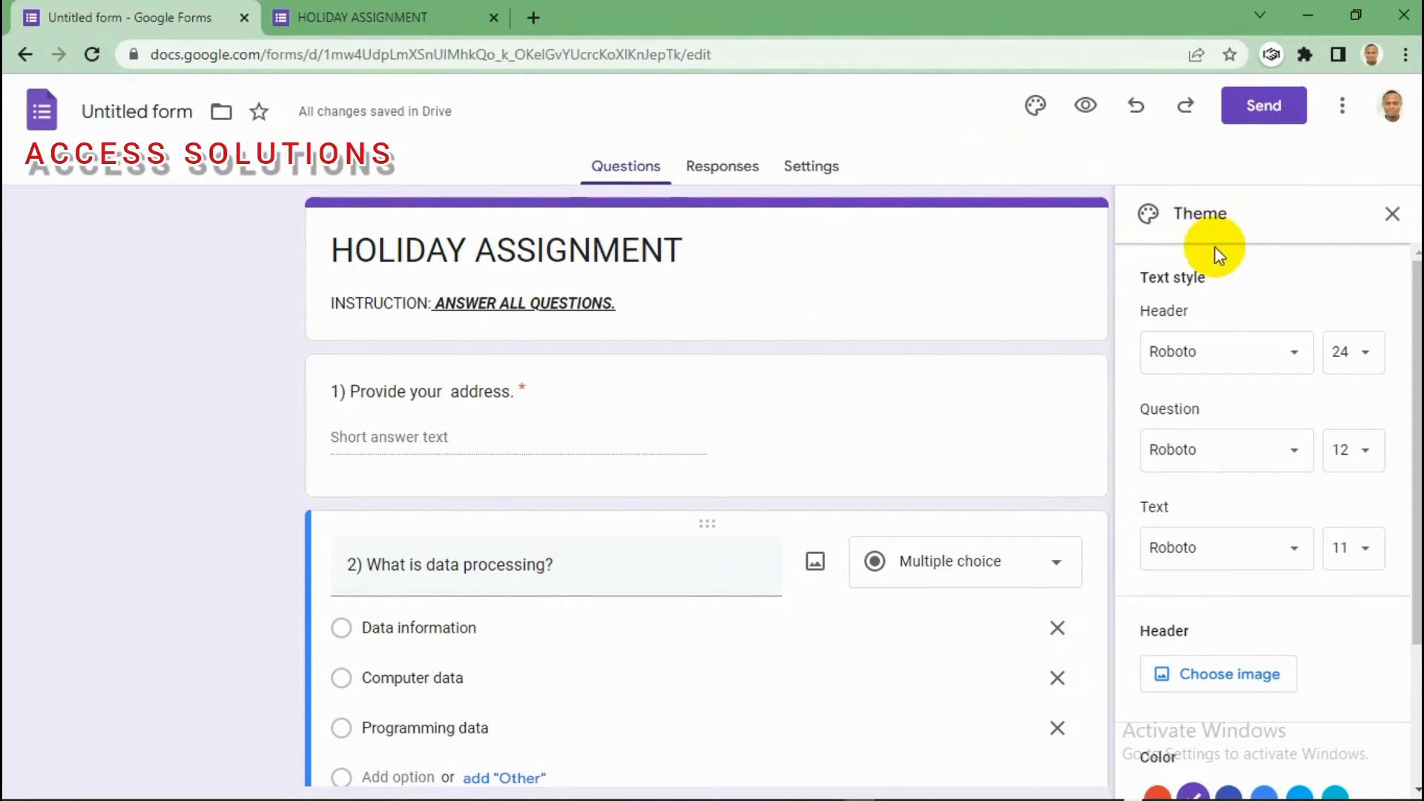
pyautogui.click(1216, 677)
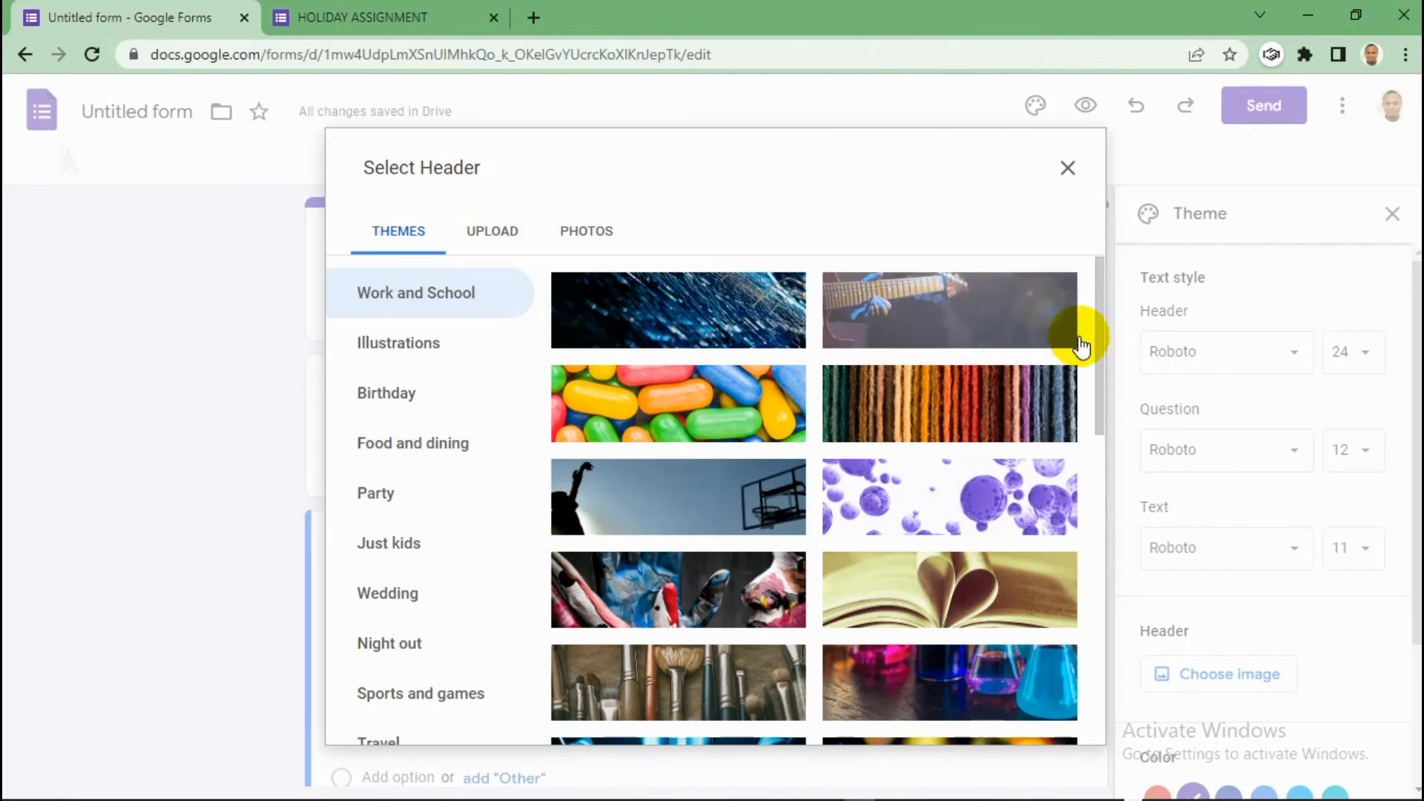
pyautogui.moveTo(1098, 346); pyautogui.dragTo(1096, 731)
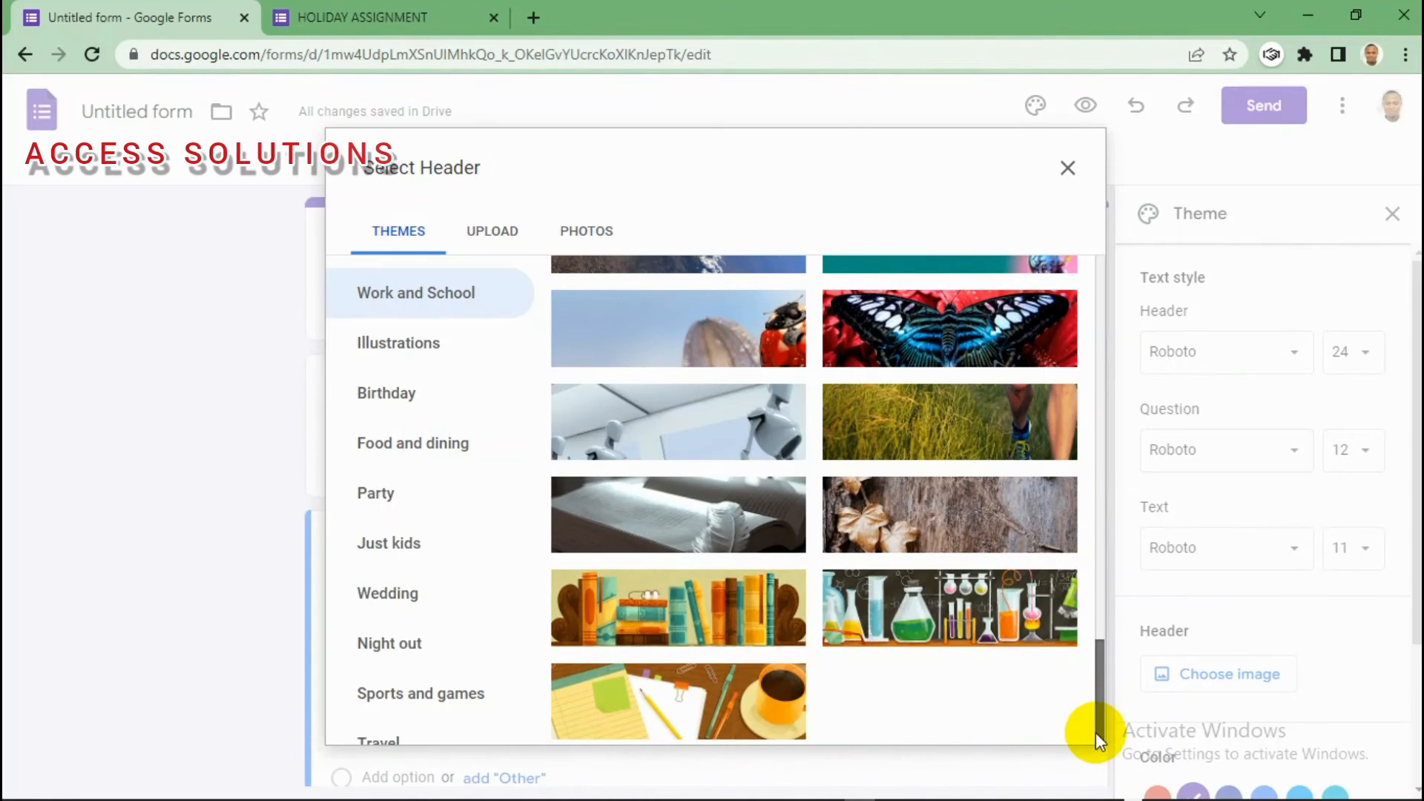
pyautogui.click(924, 629)
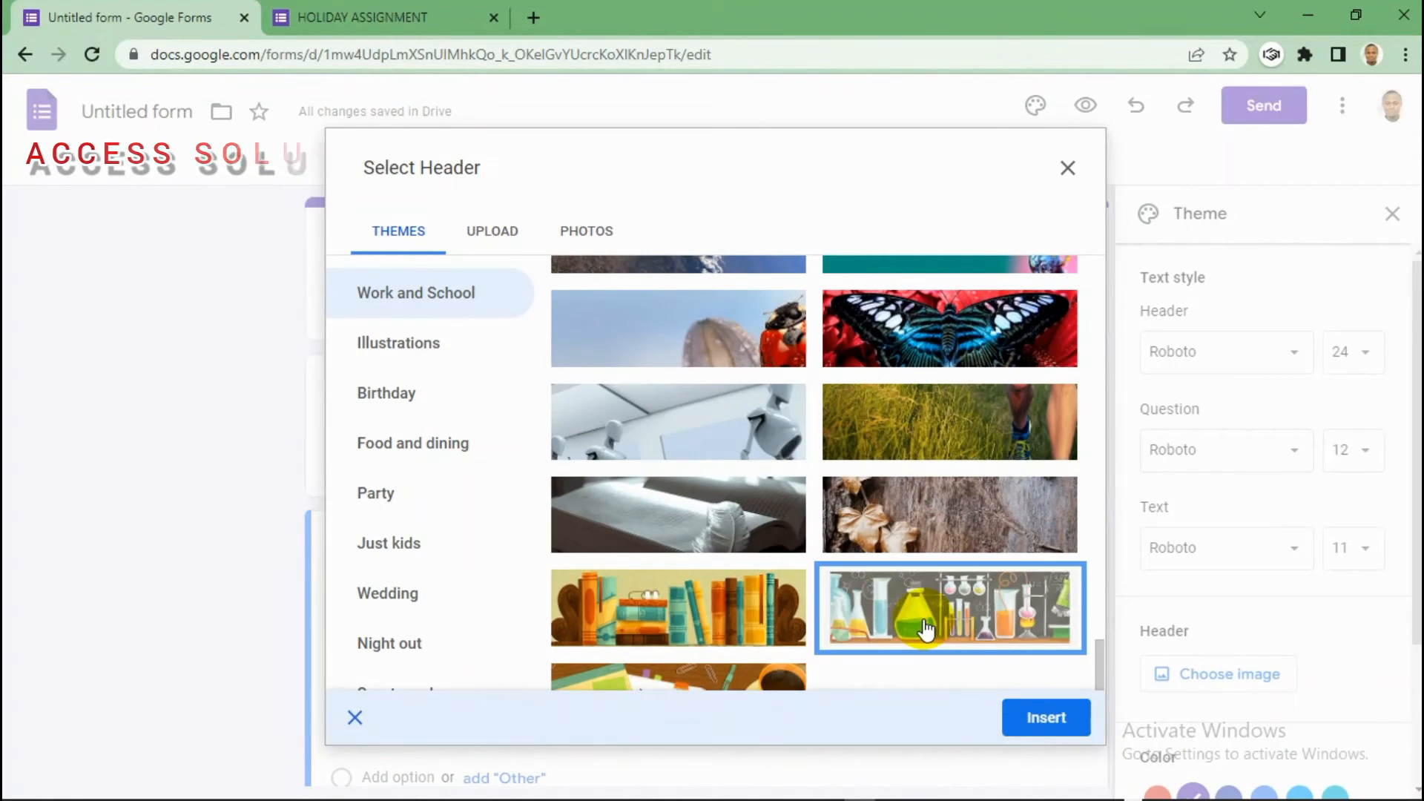
pyautogui.click(1045, 717)
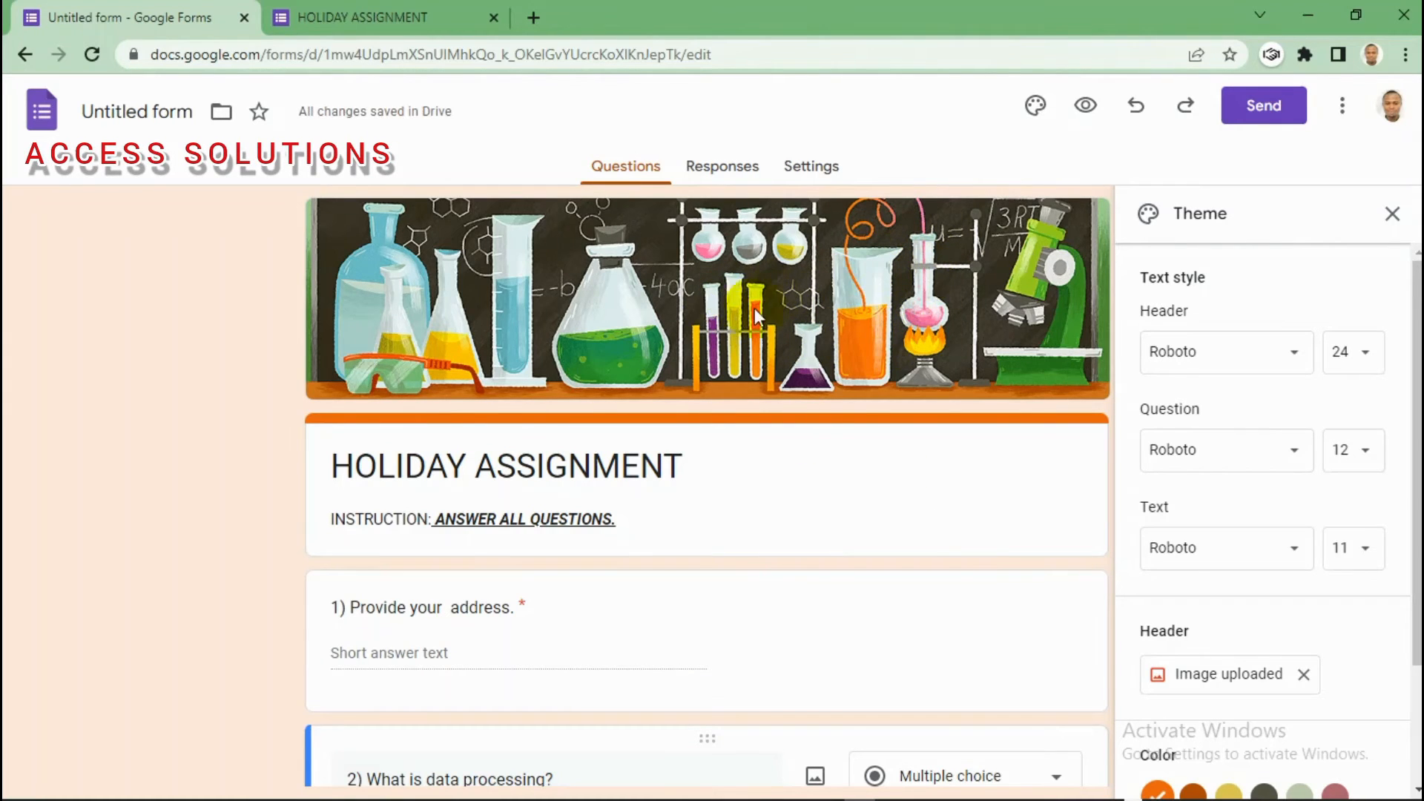
# Step: After trying brown and yellow, add a custom red #ff1900 theme colour and close the Theme panel
pyautogui.scroll(-2, 1240, 376)
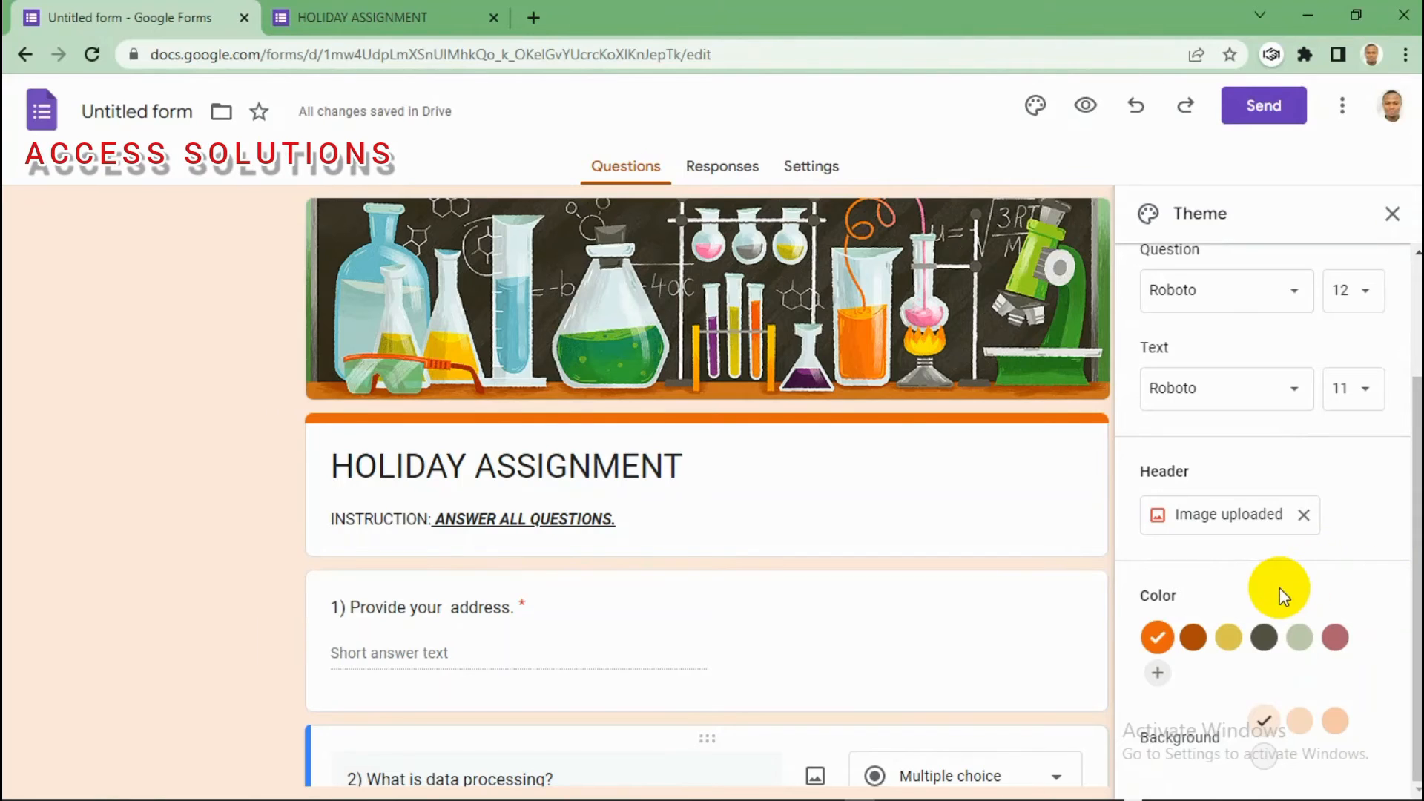
pyautogui.click(1194, 638)
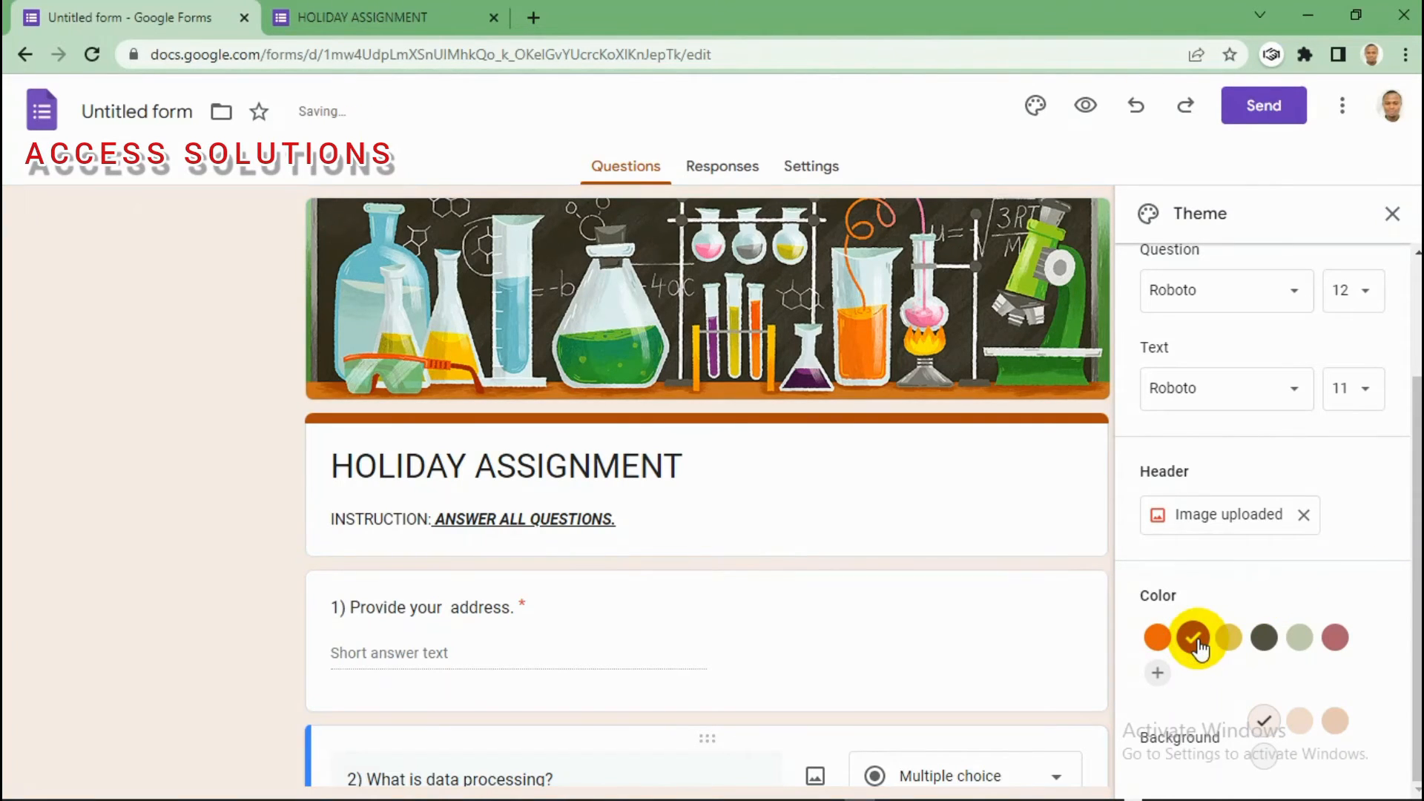
pyautogui.click(1229, 645)
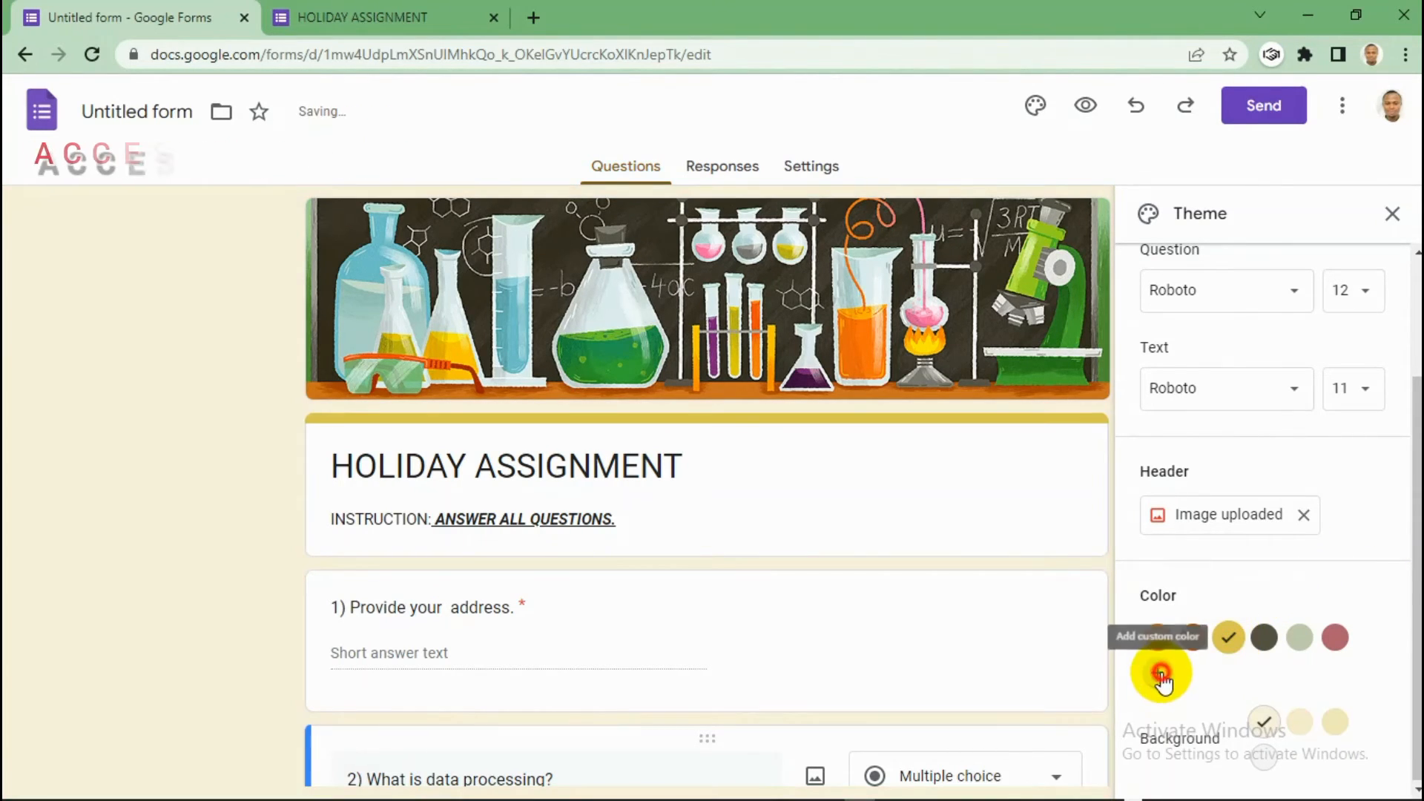
pyautogui.click(1158, 673)
pyautogui.moveTo(1417, 583); pyautogui.dragTo(1417, 650)
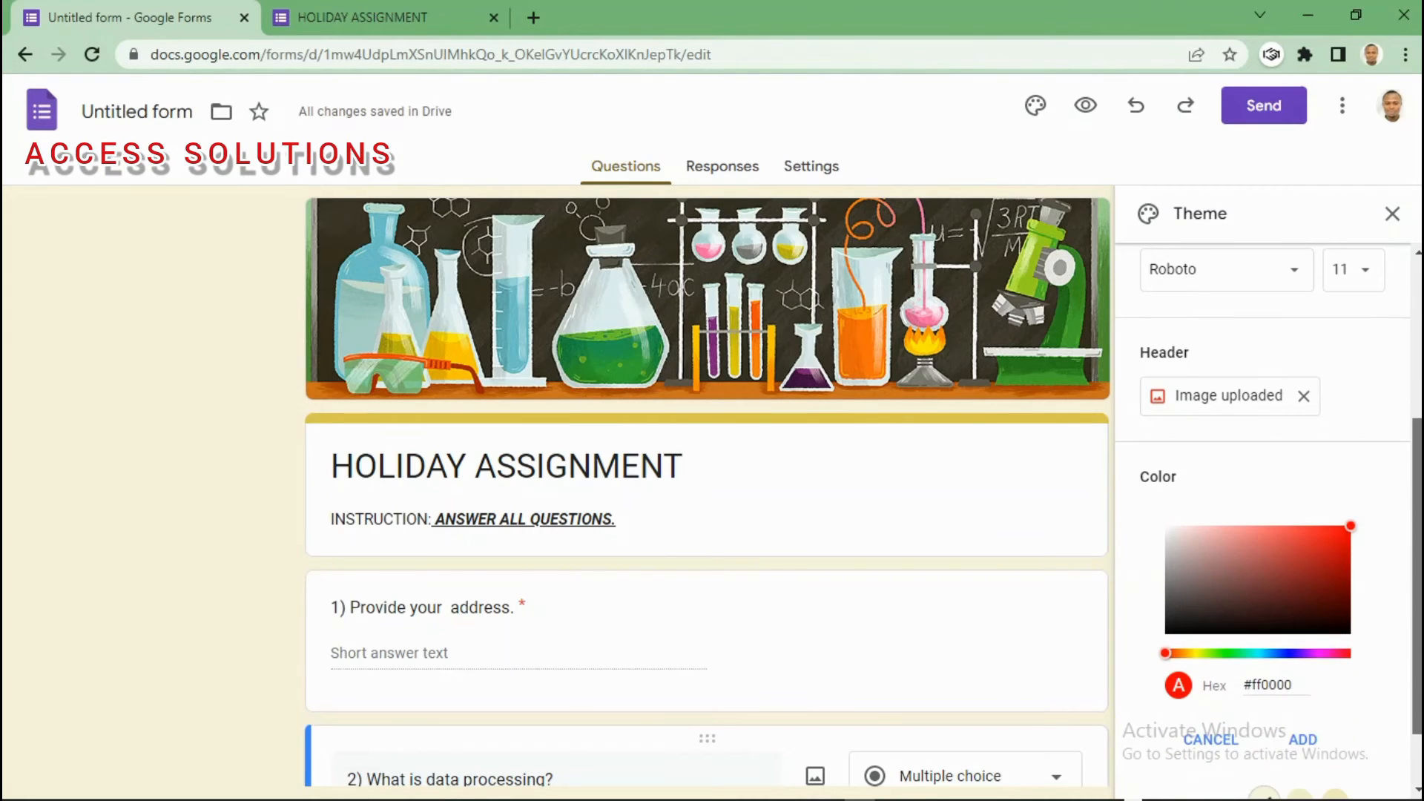
pyautogui.click(1232, 654)
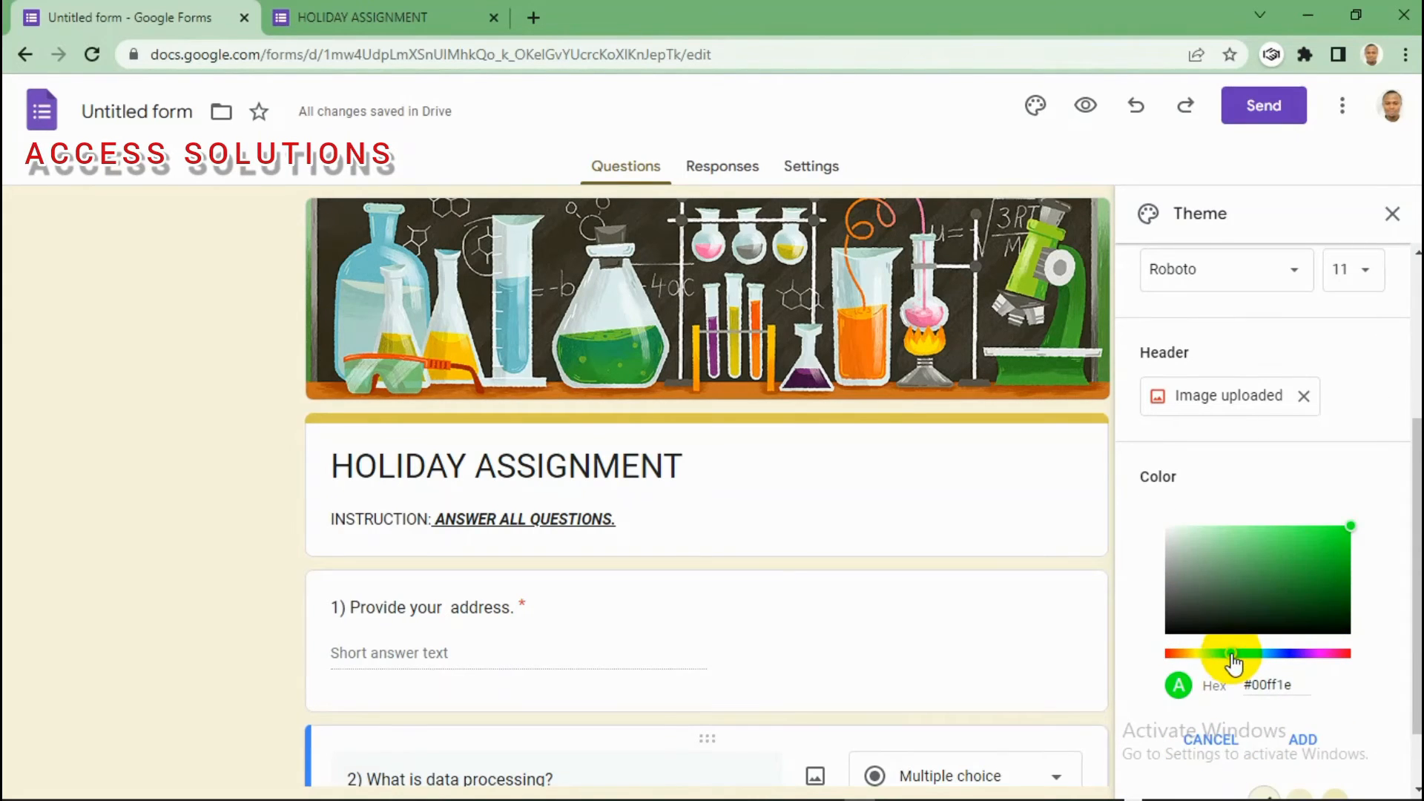
pyautogui.moveTo(1232, 654)
pyautogui.mouseDown()
pyautogui.moveTo(1279, 656)
pyautogui.moveTo(1239, 654)
pyautogui.mouseUp()
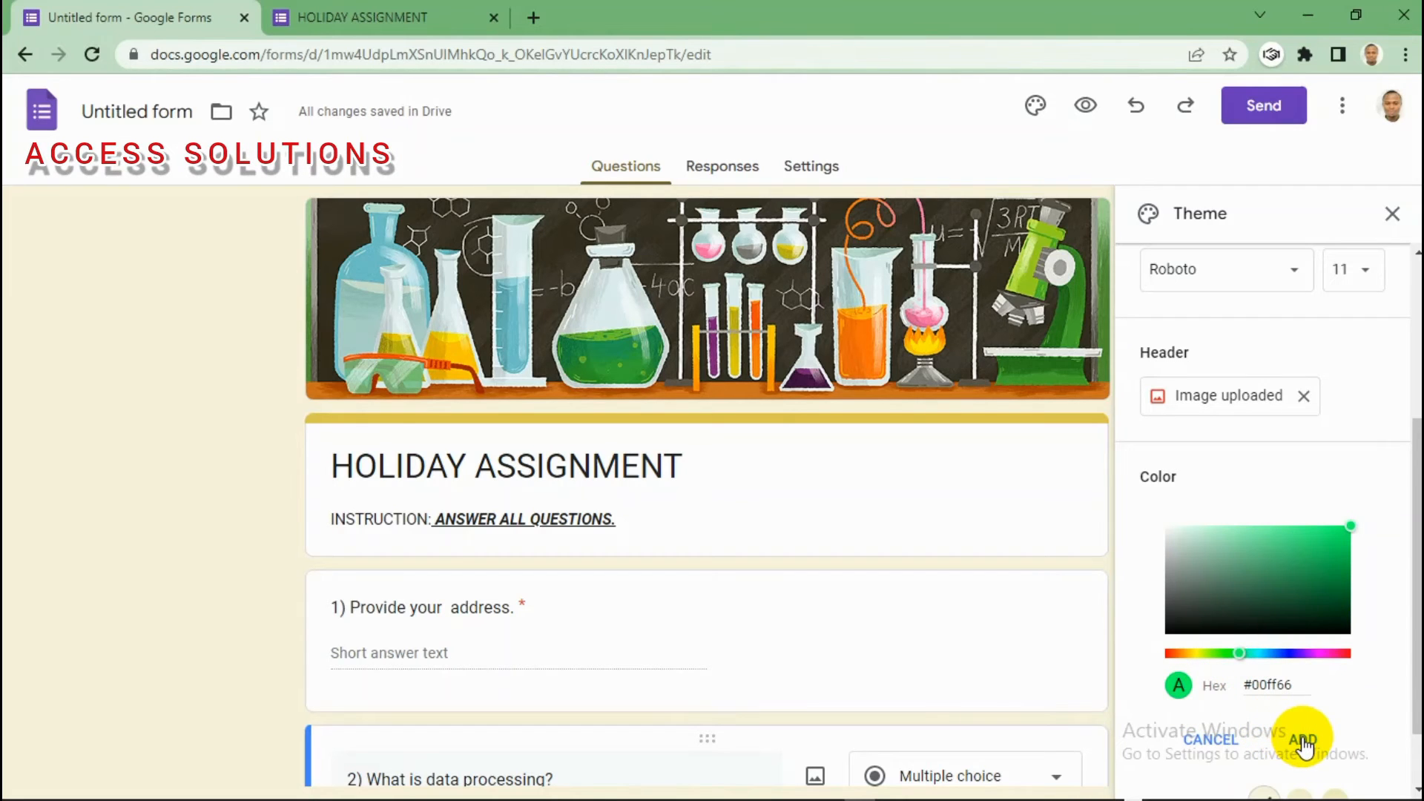
pyautogui.click(1218, 655)
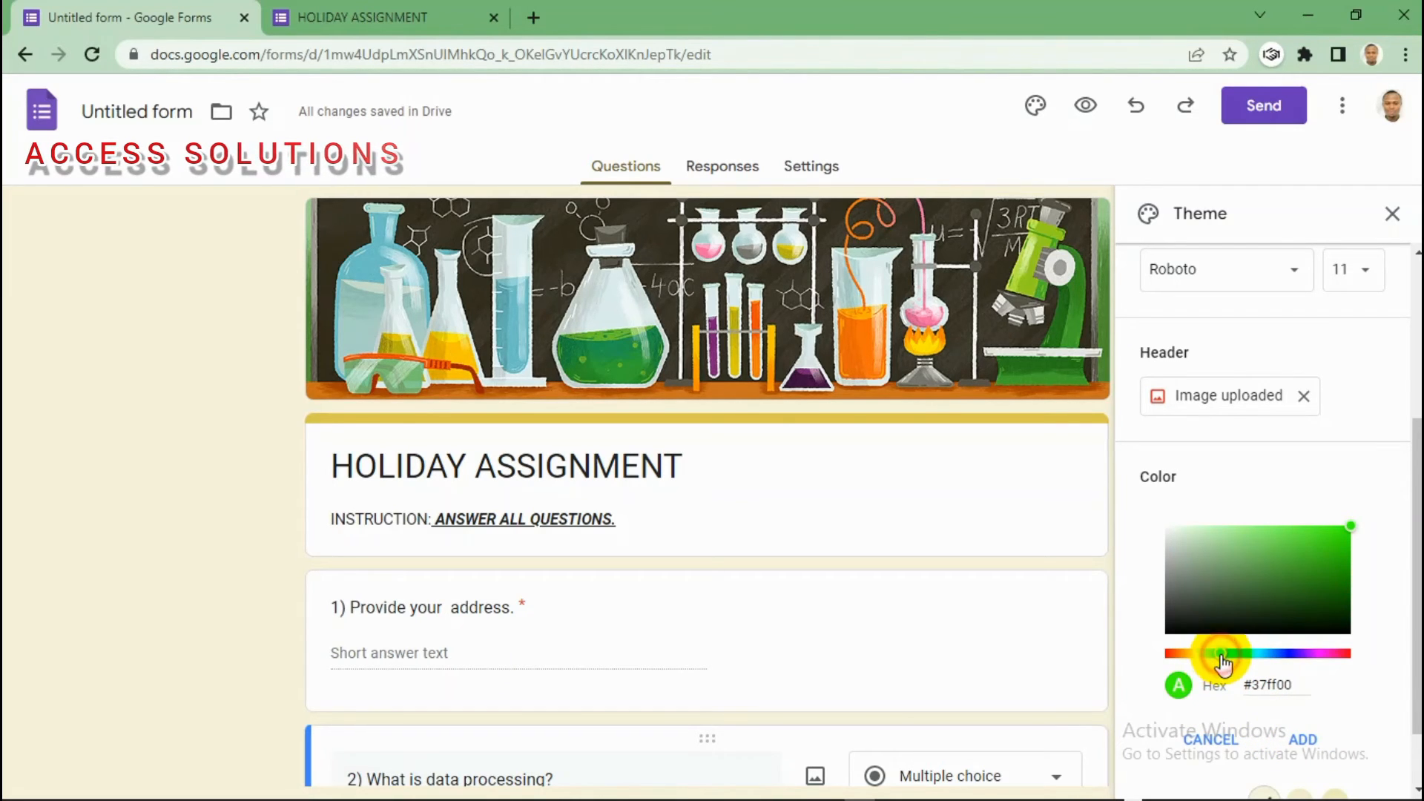
pyautogui.click(1168, 654)
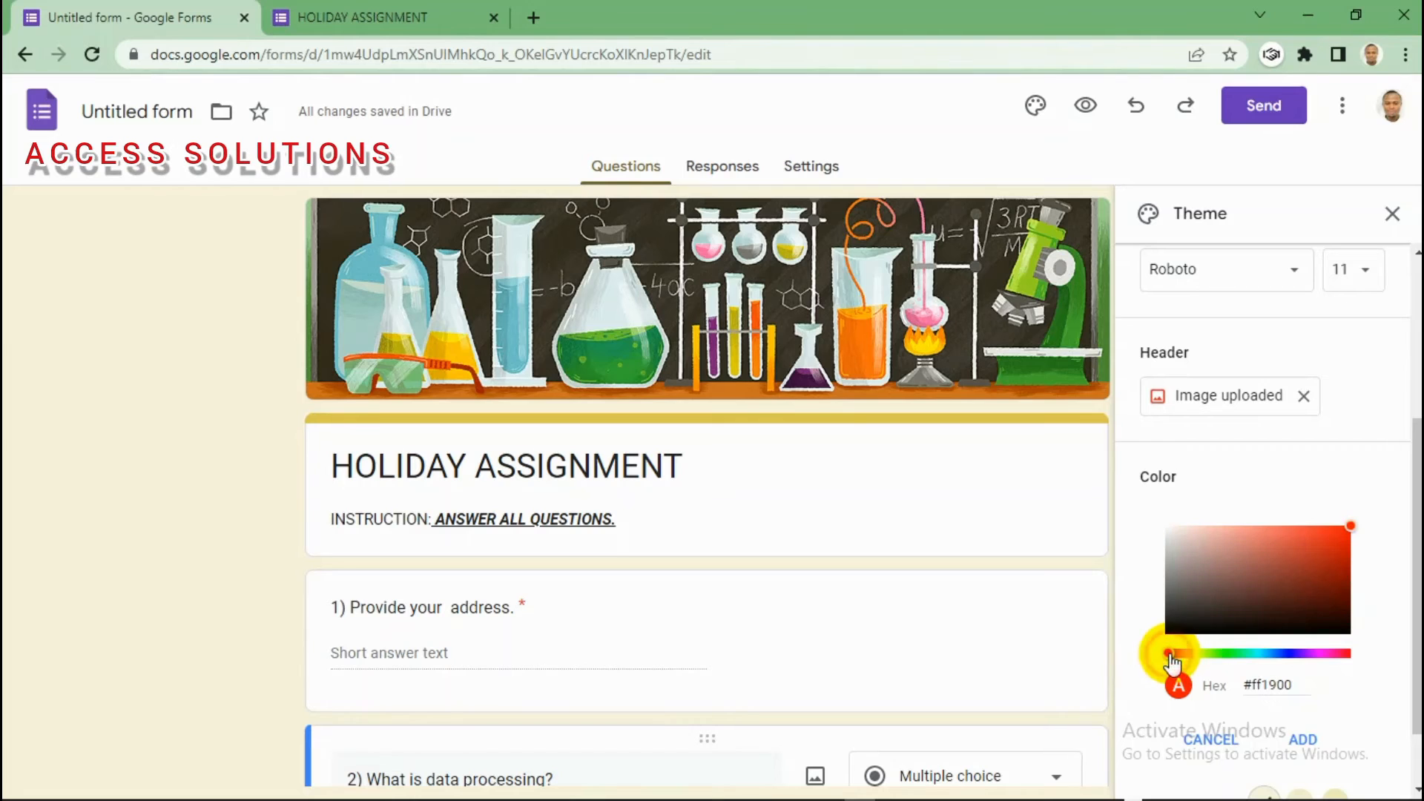
pyautogui.click(1308, 740)
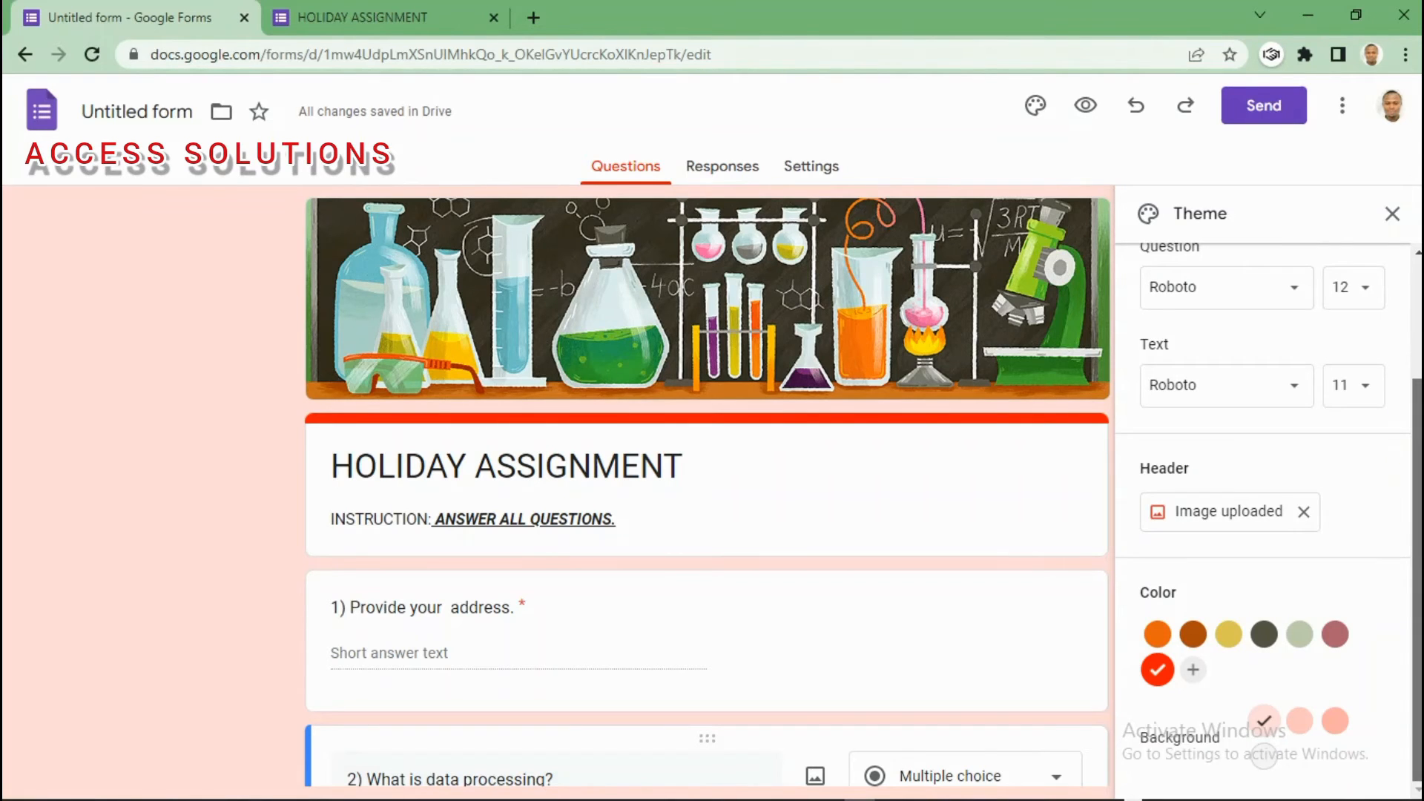
pyautogui.moveTo(1407, 415); pyautogui.dragTo(1407, 312)
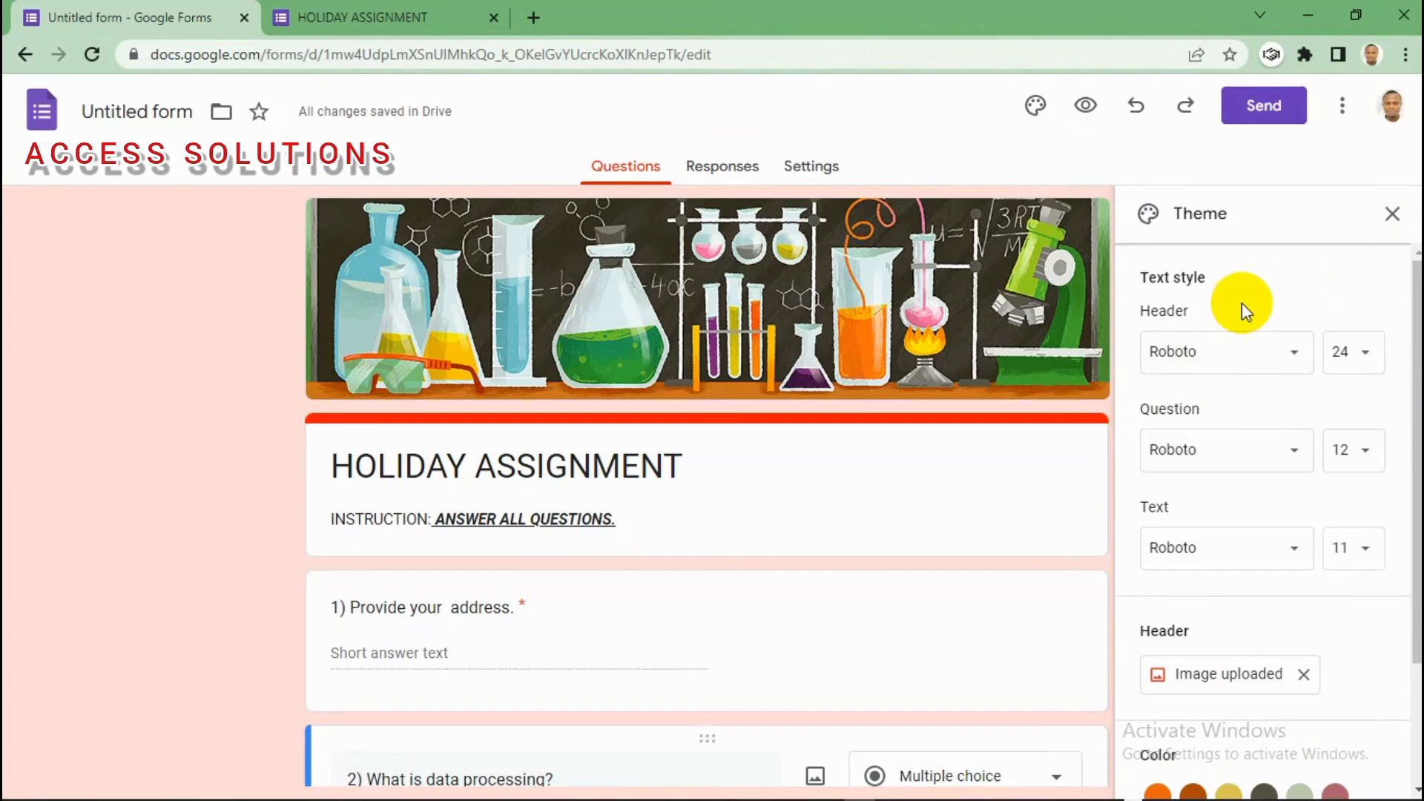
pyautogui.moveTo(1417, 326); pyautogui.dragTo(1418, 419)
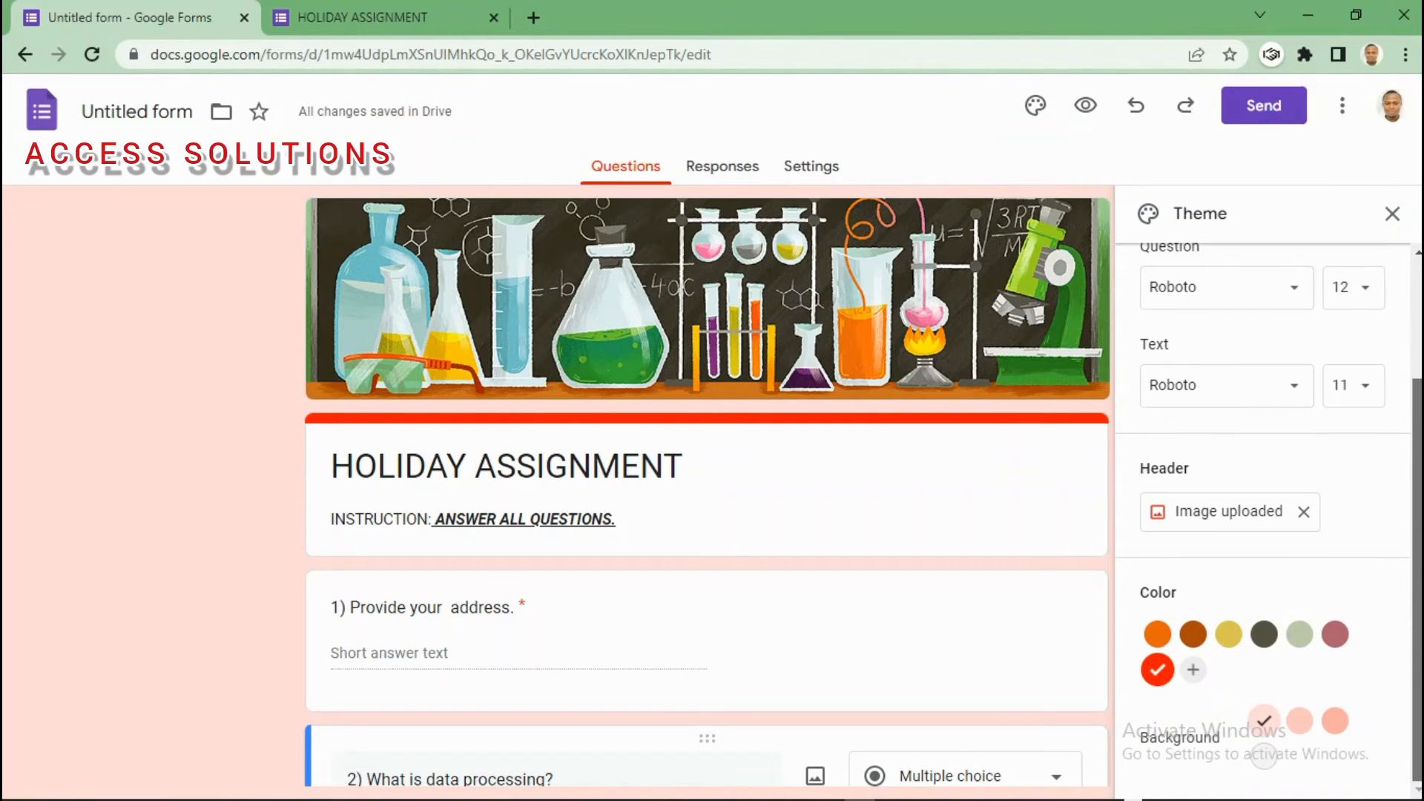
pyautogui.click(1392, 215)
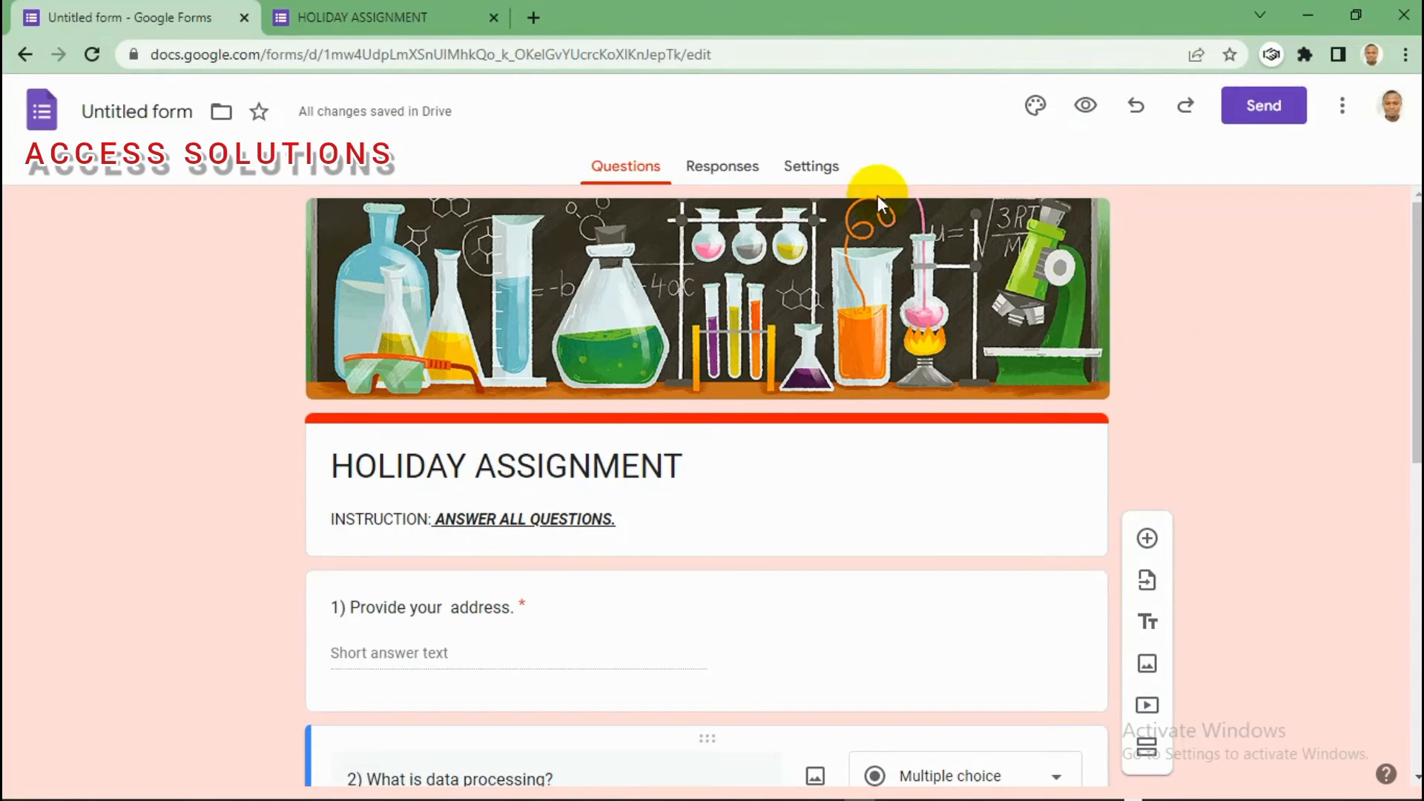
# Step: Check the Responses page shows 0 responses, then go back to the live HOLIDAY ASSIGNMENT form
pyautogui.click(723, 170)
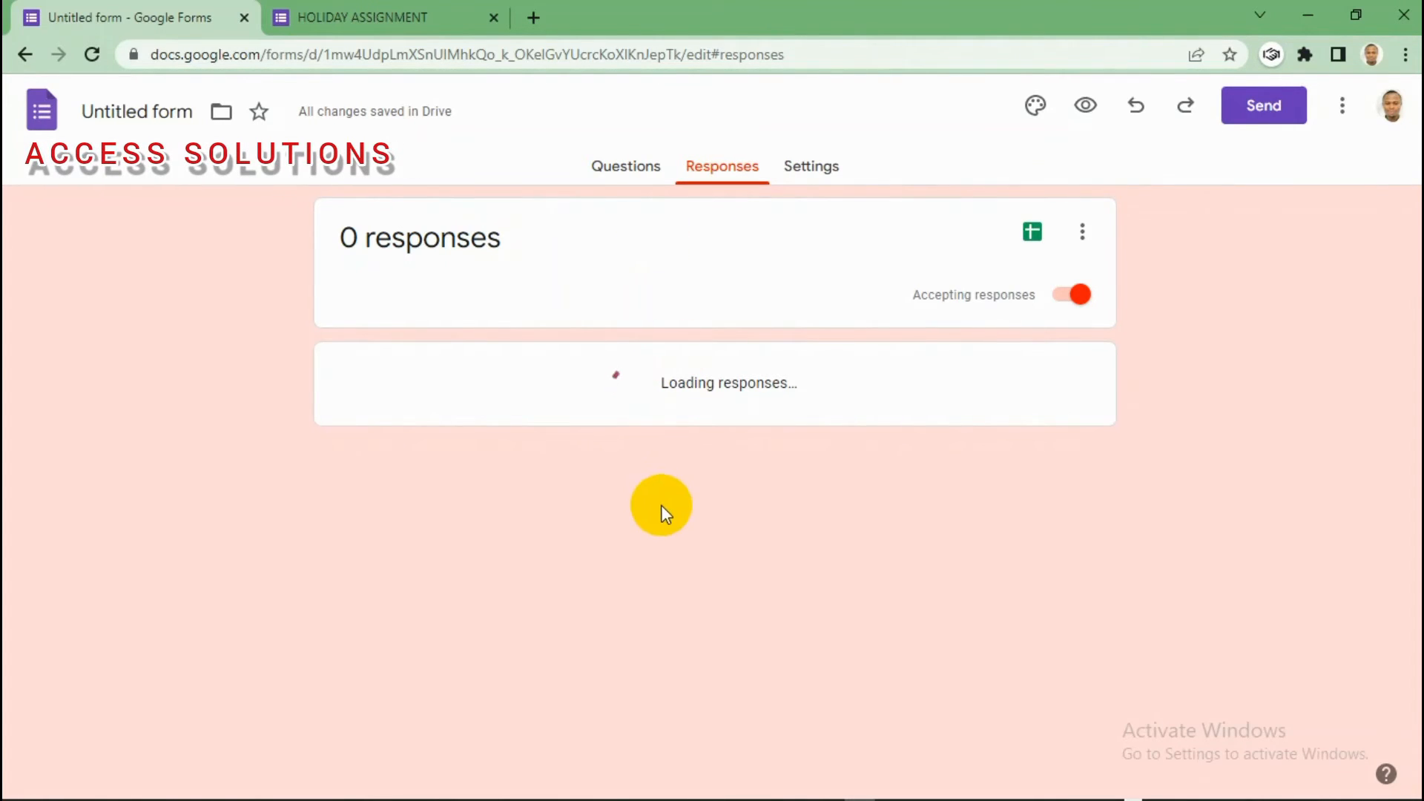
pyautogui.click(371, 15)
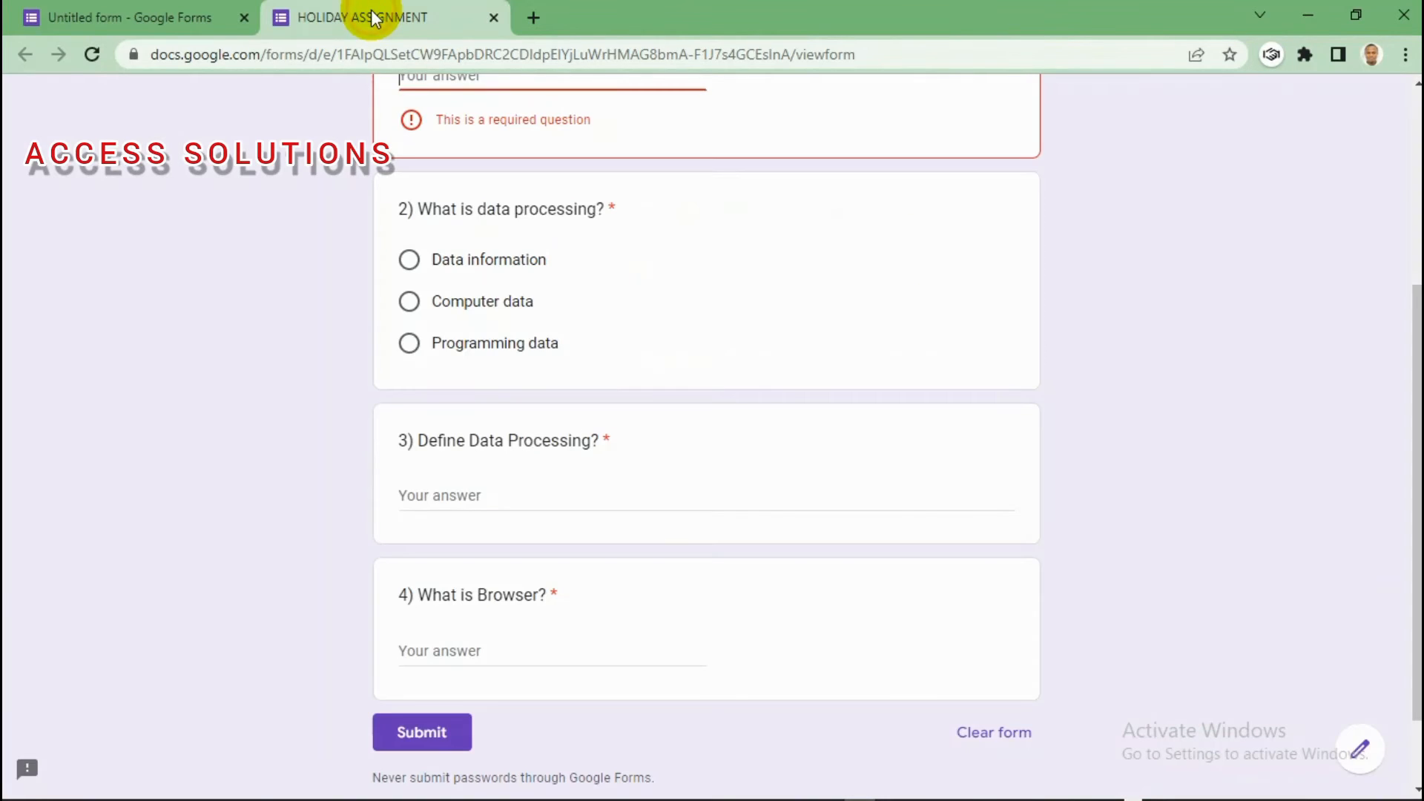
# Step: Enter an email address for question 1, try submitting, then choose Data information for question 2
pyautogui.scroll(3, 1399, 223)
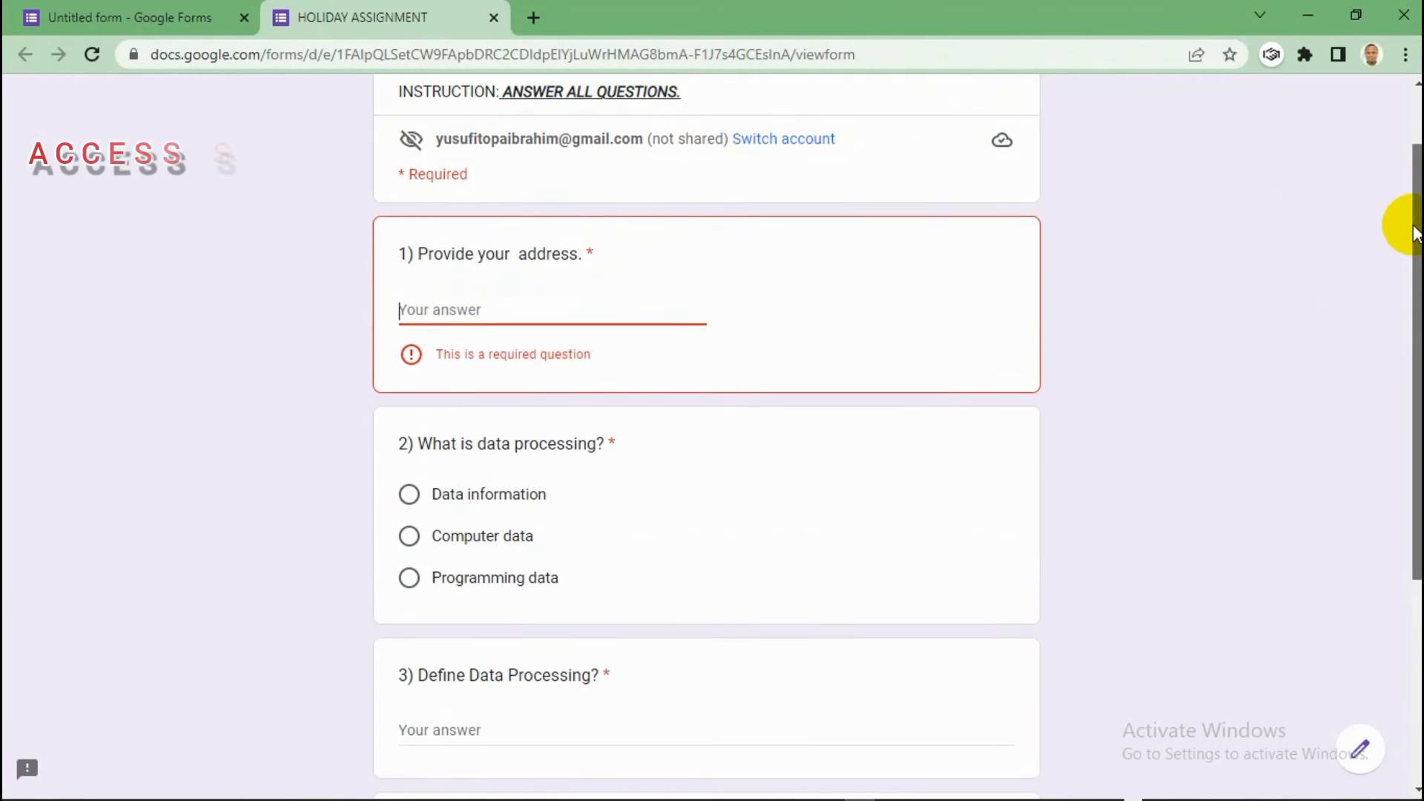
pyautogui.click(437, 308)
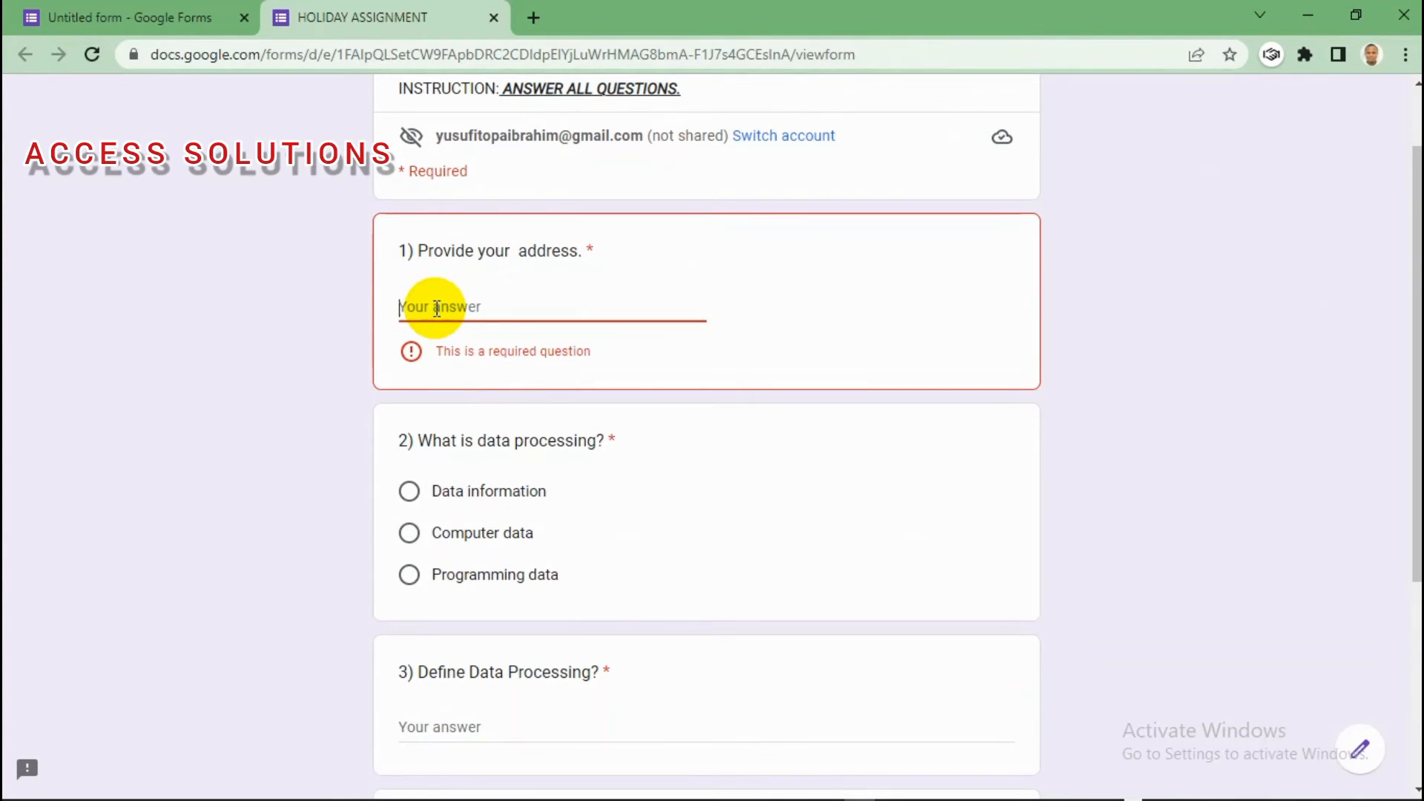
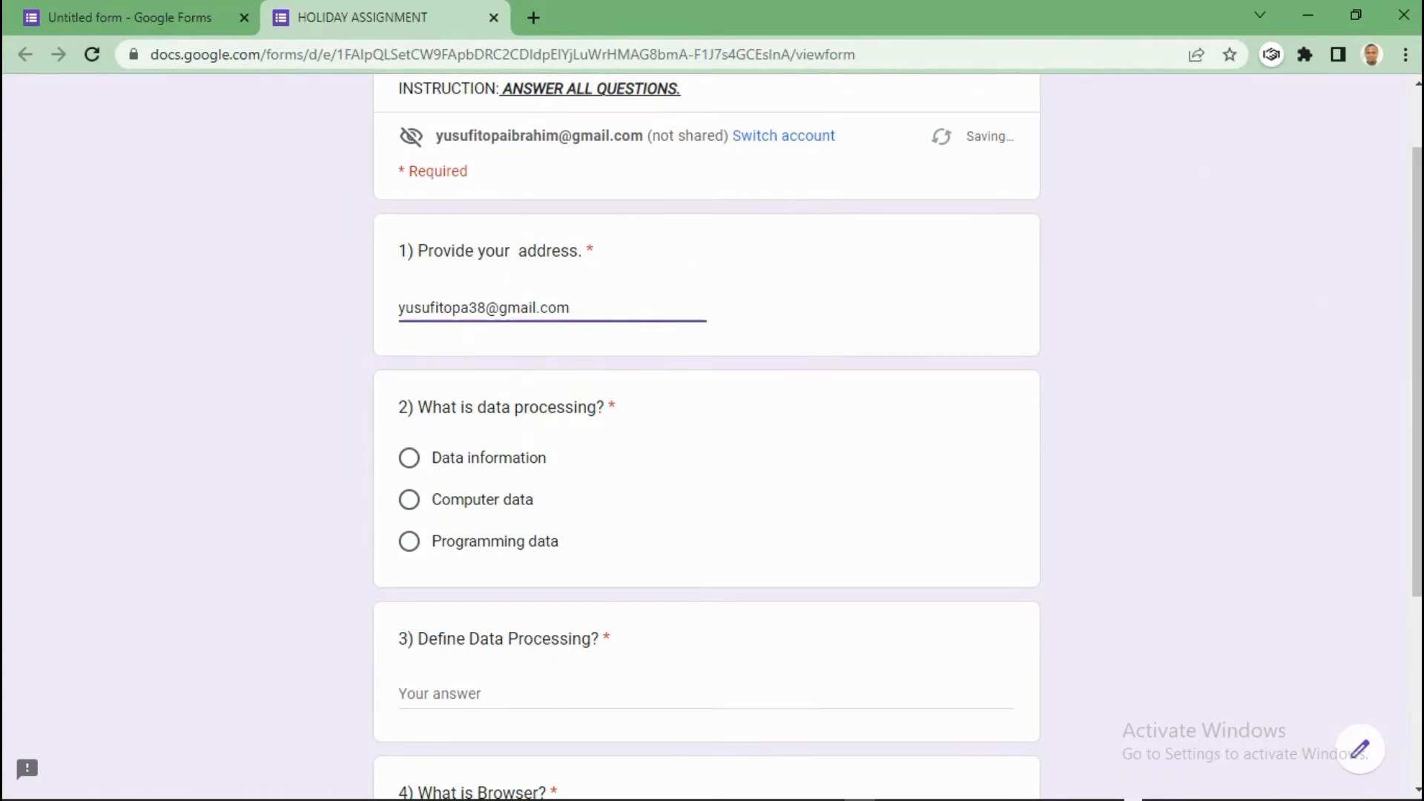
pyautogui.scroll(-2, 1328, 337)
pyautogui.scroll(-3, 705, 437)
pyautogui.click(420, 631)
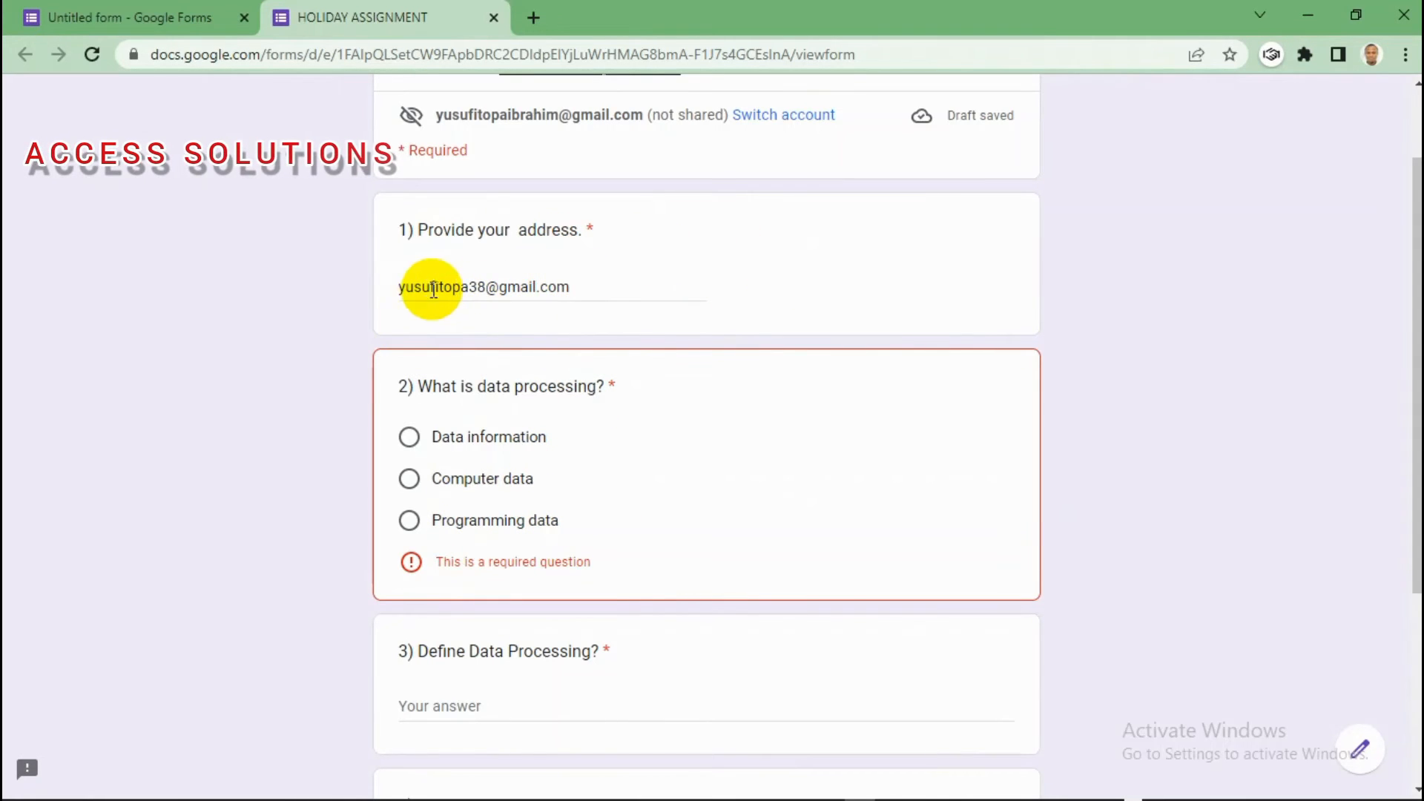
pyautogui.click(409, 439)
# Step: Answer question 3 with 'Data processing'
pyautogui.scroll(-4, 1373, 420)
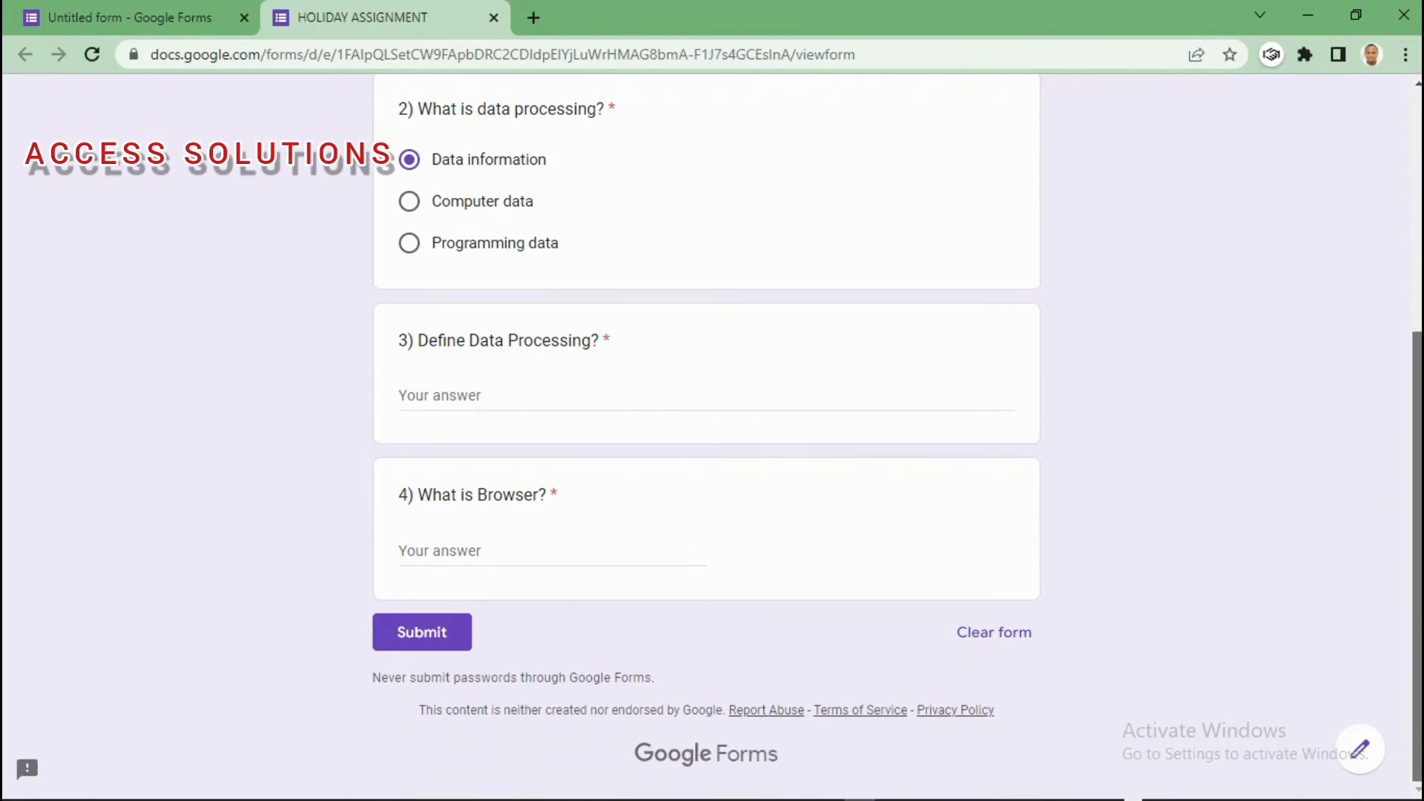
pyautogui.click(456, 397)
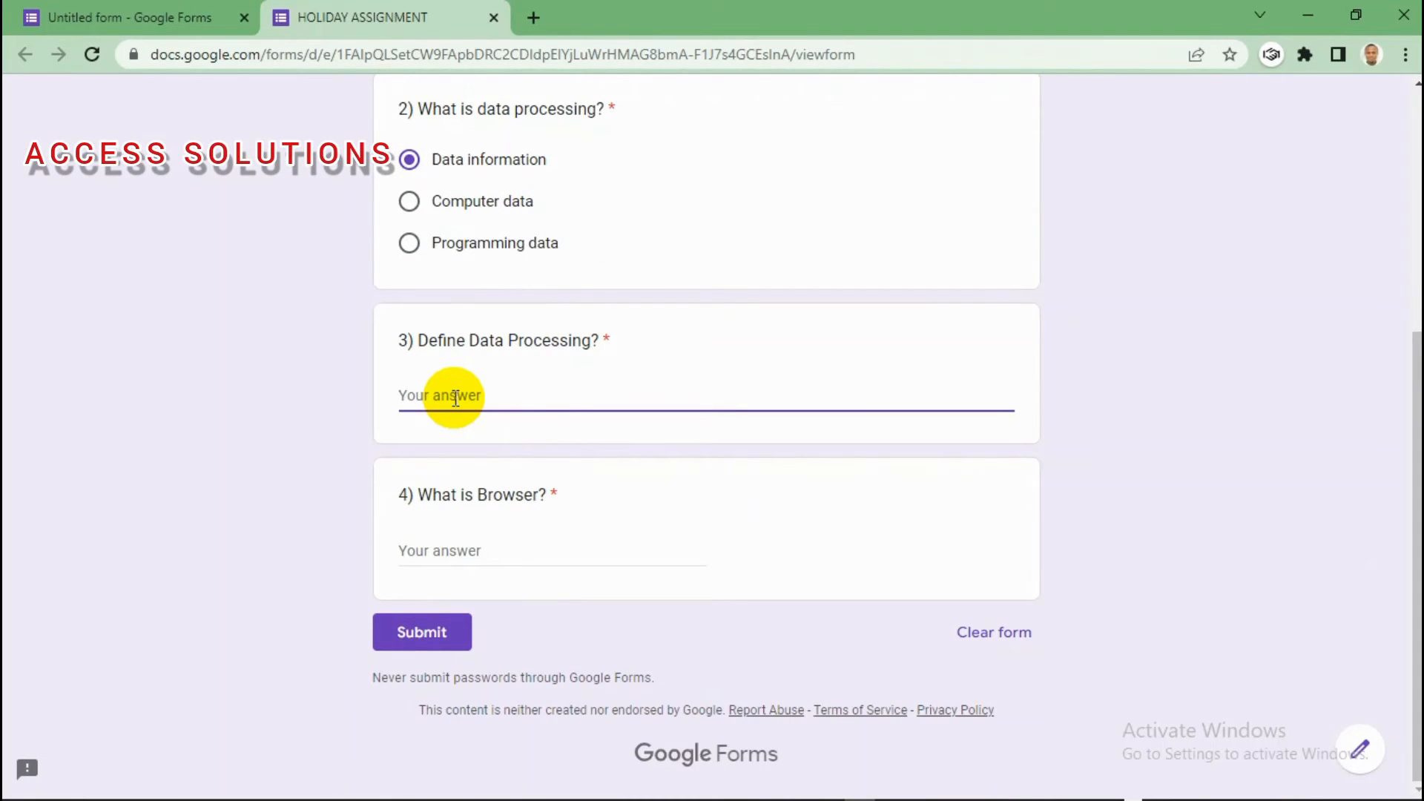
pyautogui.write('Data')
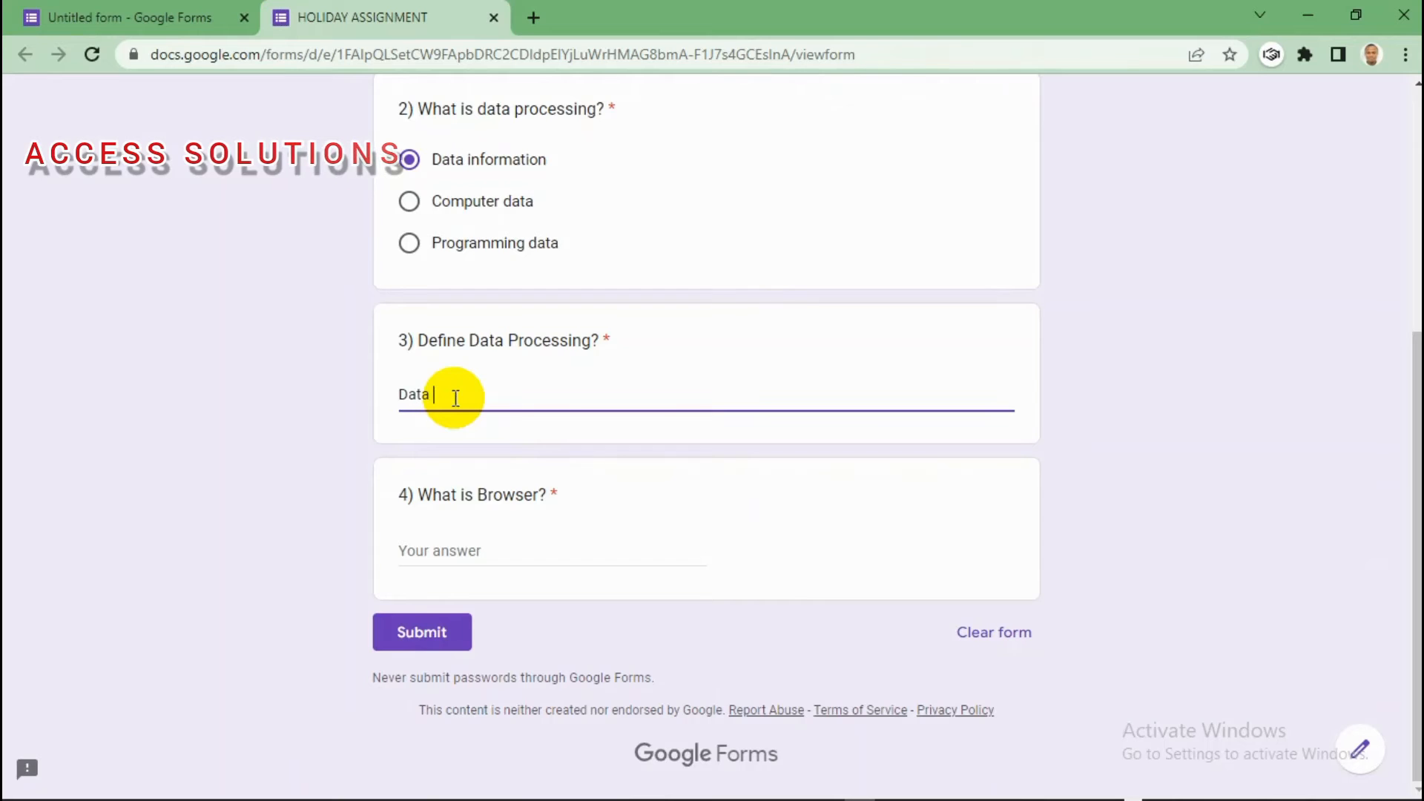
pyautogui.write(' processing')
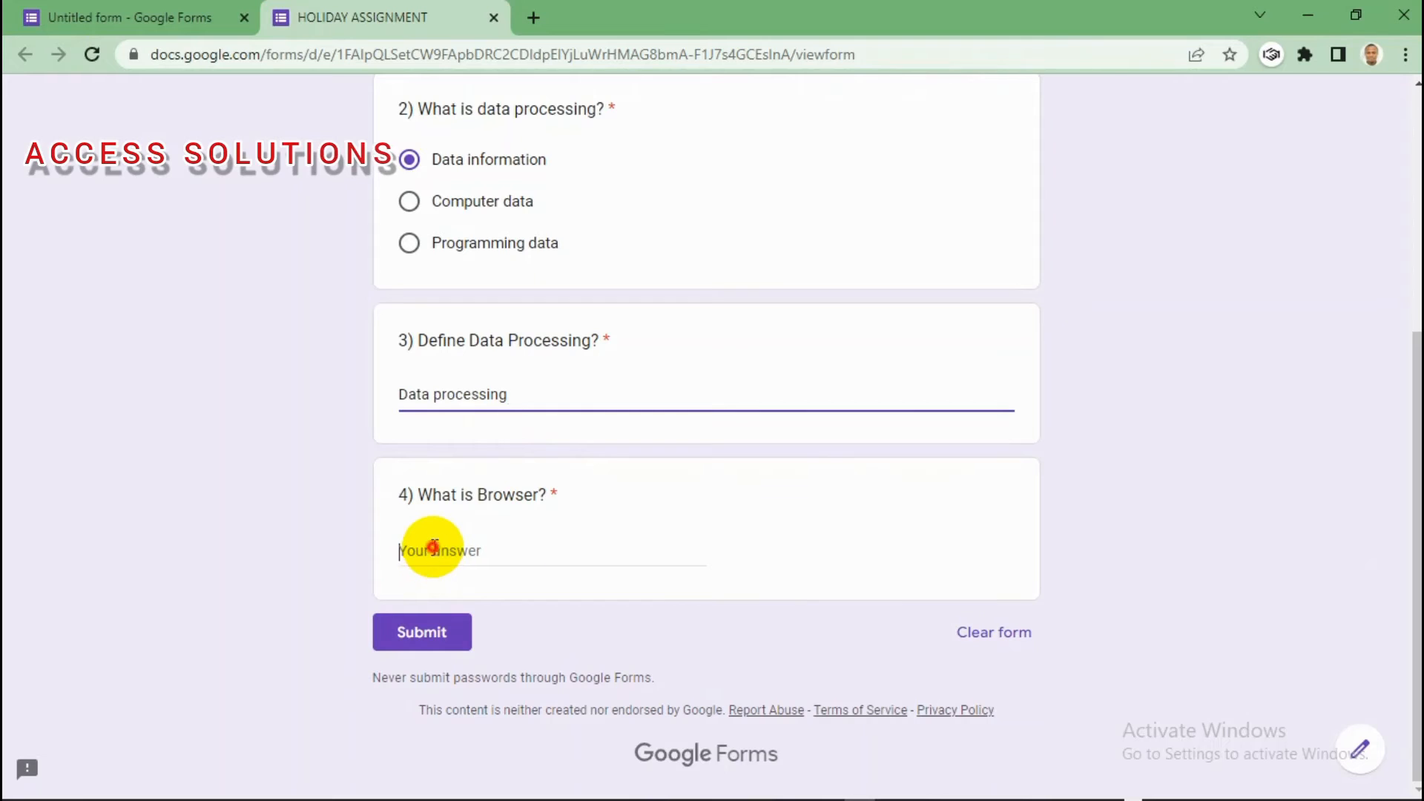
# Step: Answer question 4 with 'IS an application that allows us access the internet files.'
pyautogui.click(434, 551)
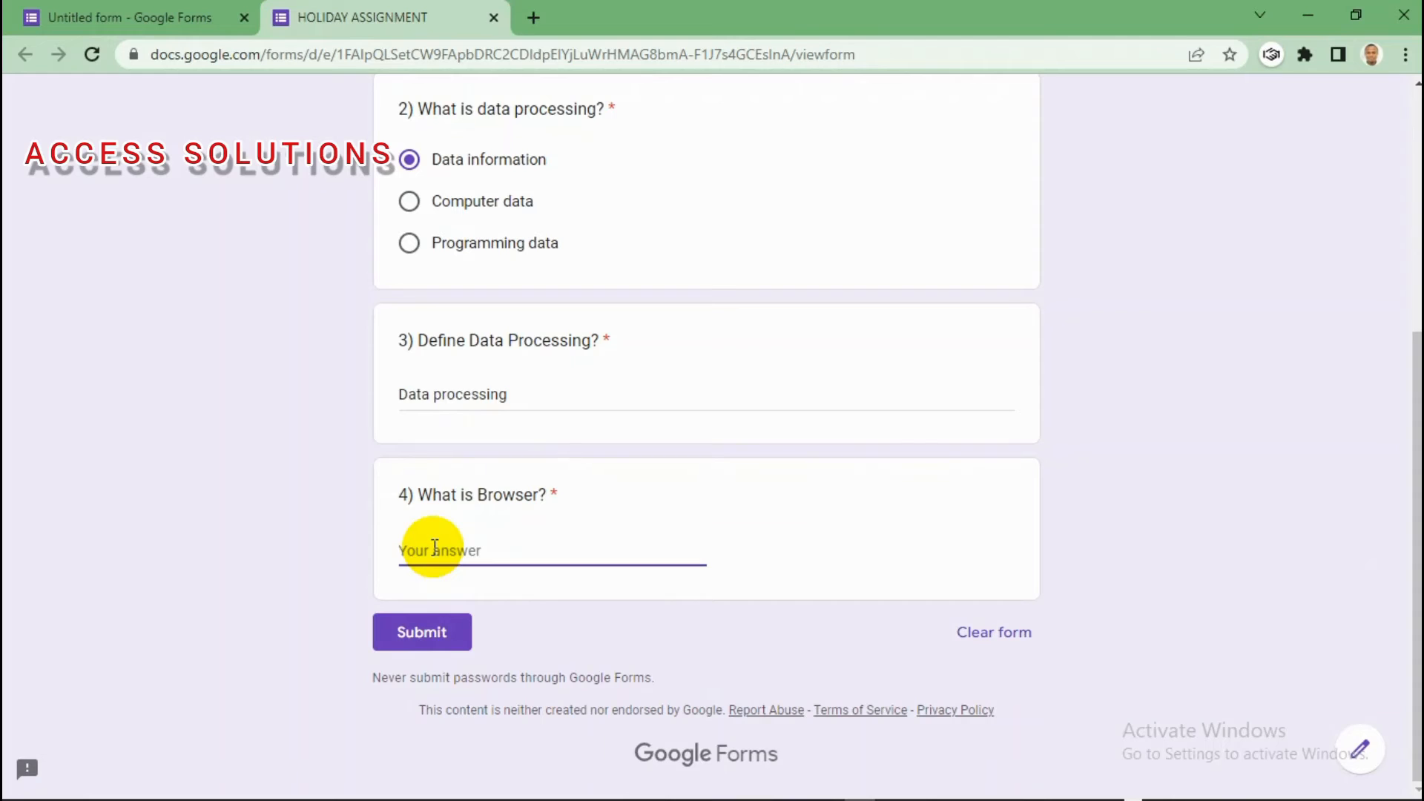
pyautogui.write('Compter')
pyautogui.click(440, 555)
pyautogui.write('u')
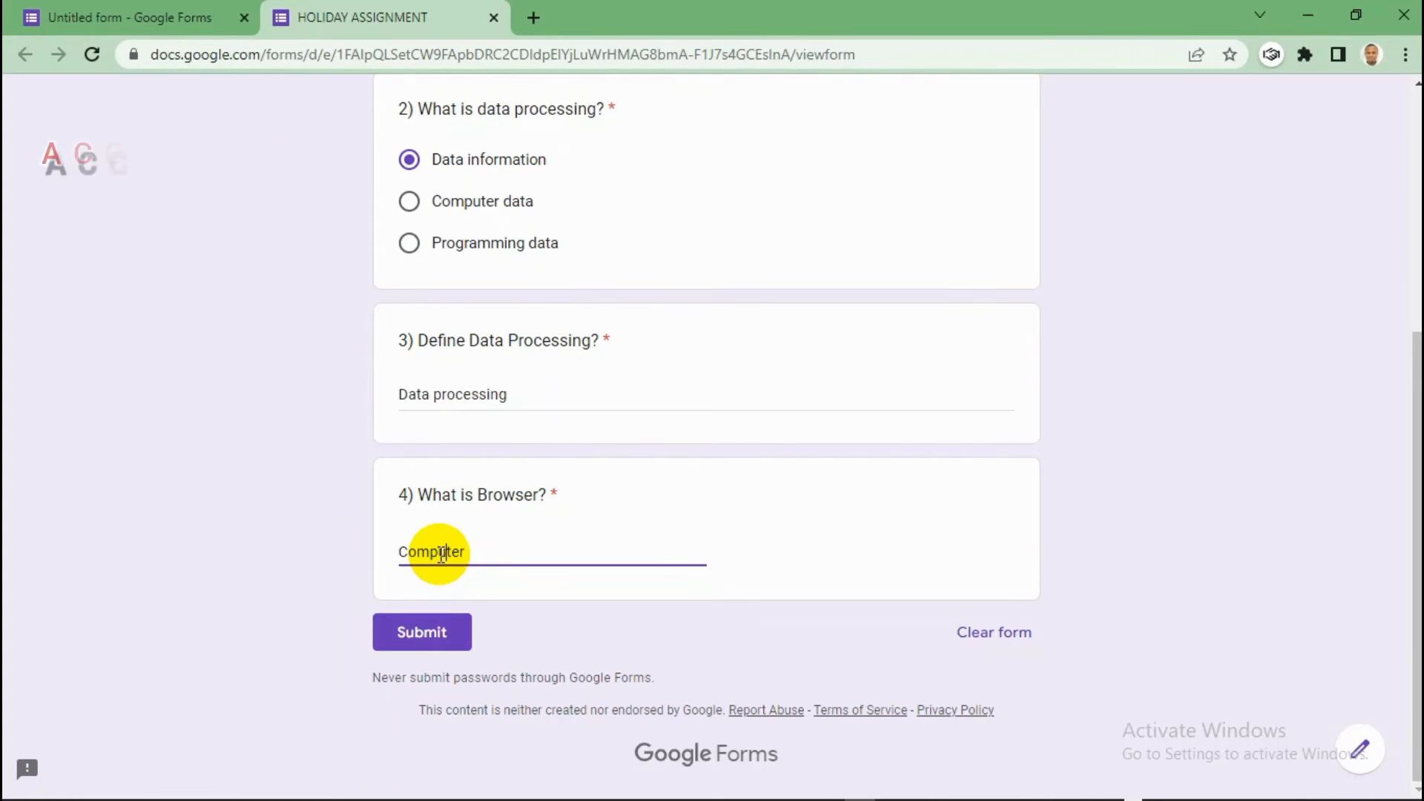
pyautogui.press('Right')
pyautogui.press('Right')
pyautogui.press('Right')
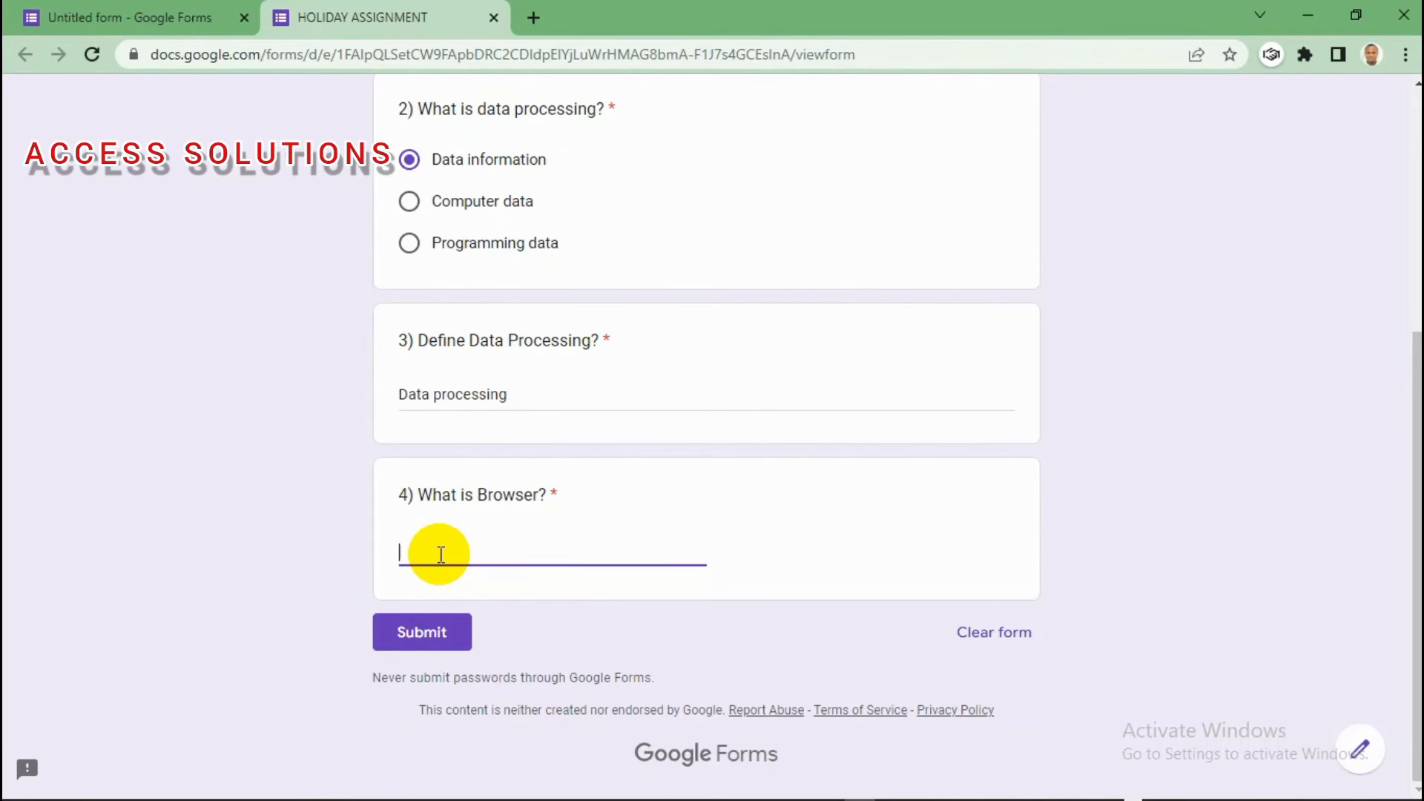
pyautogui.write('A')
pyautogui.press('BackSpace')
pyautogui.write('IS an application that allow')
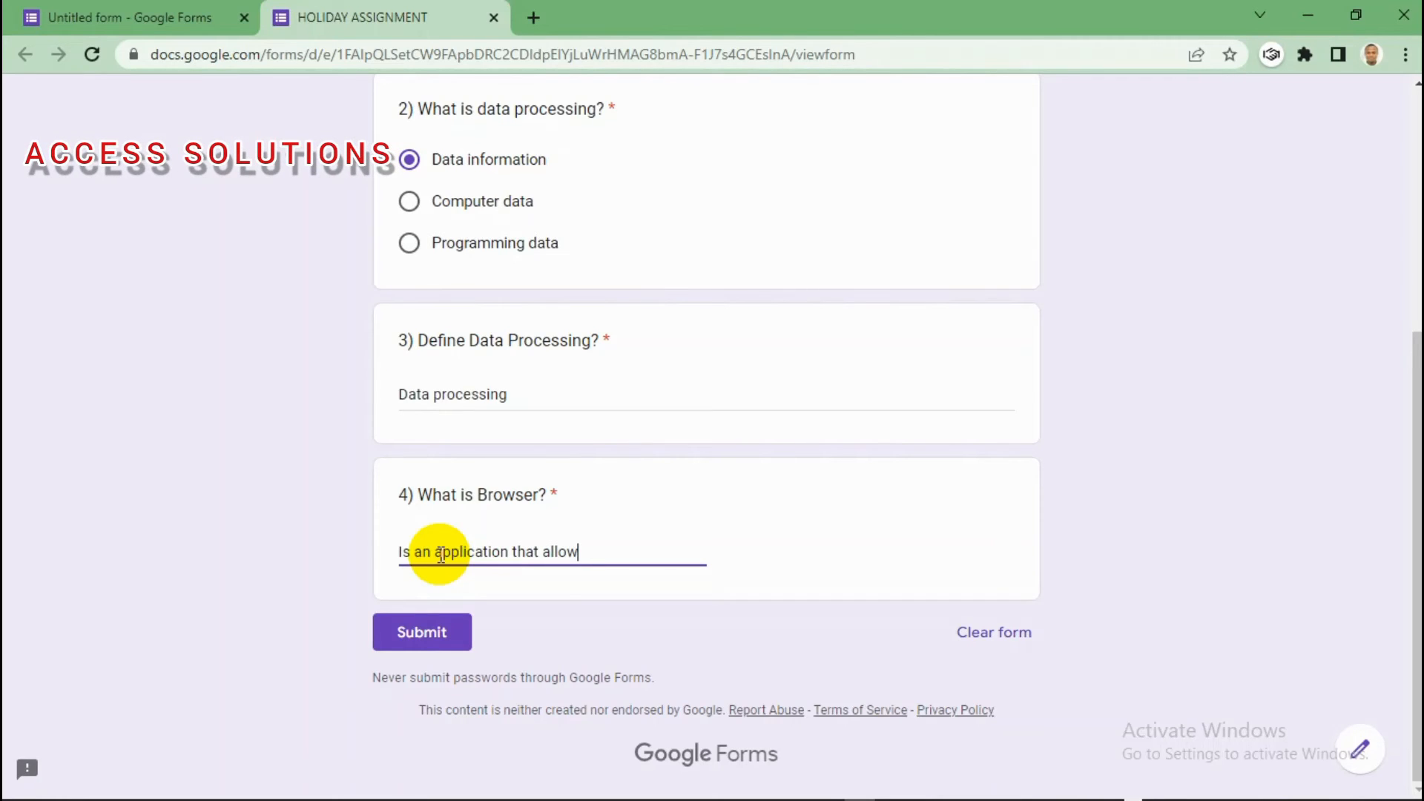
pyautogui.write('s us ')
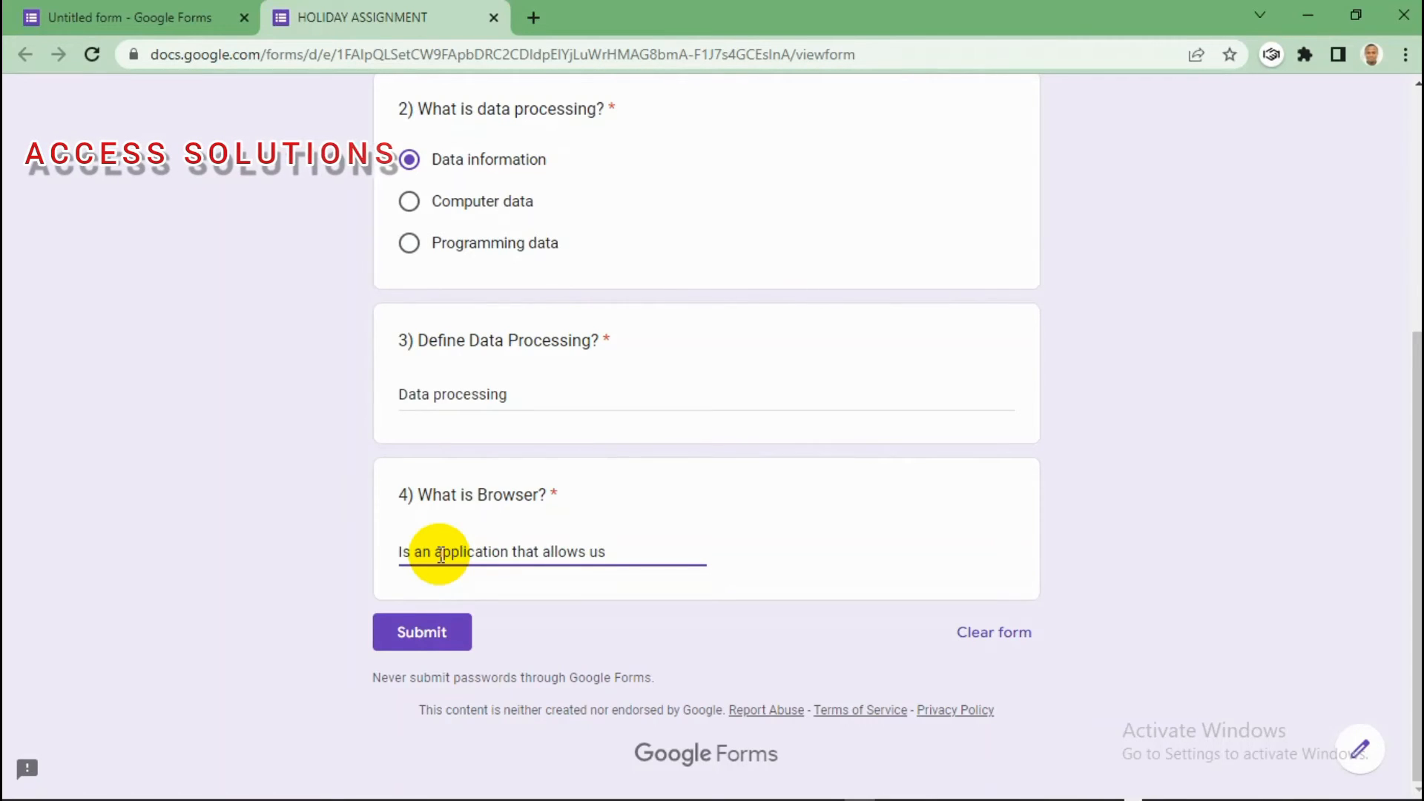
pyautogui.write('access t')
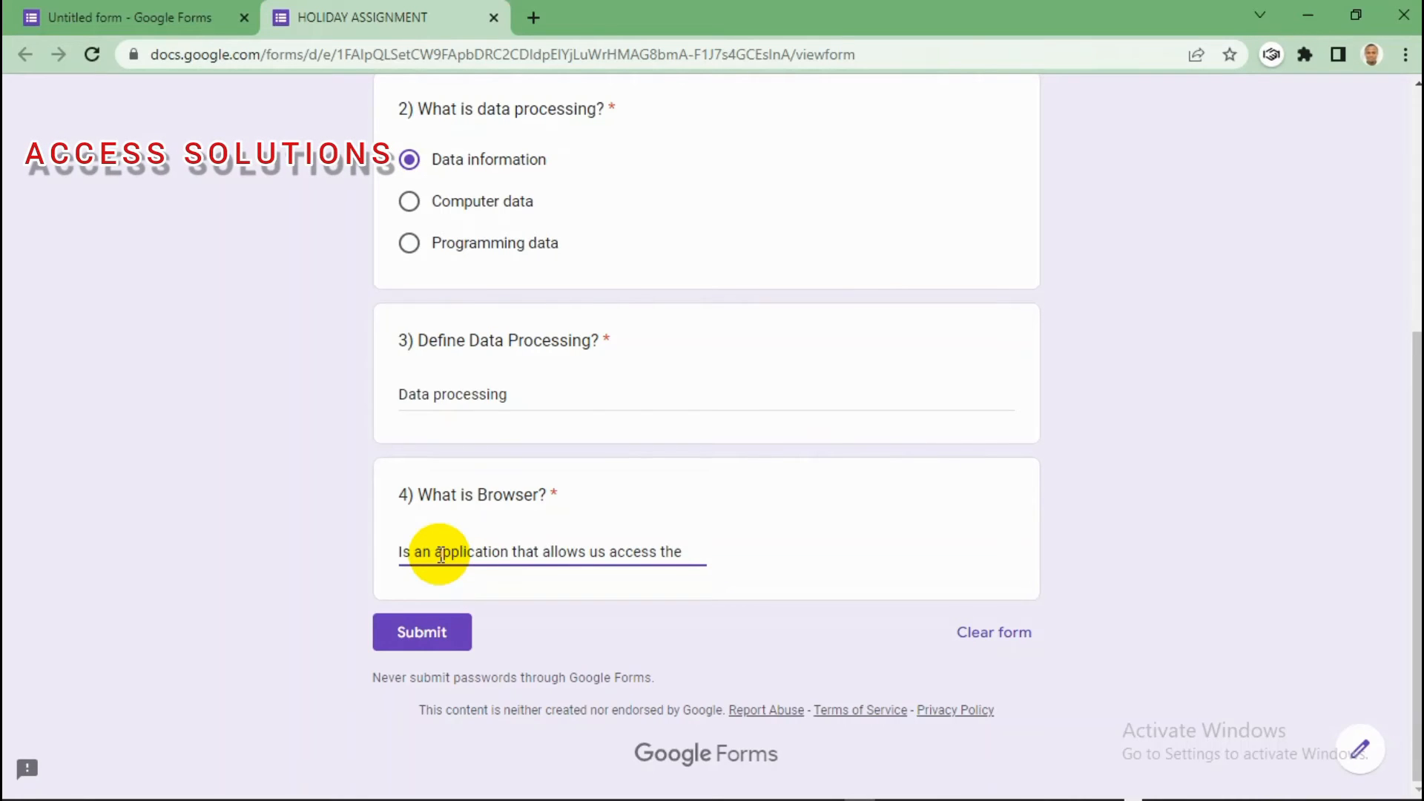
pyautogui.write('he inter')
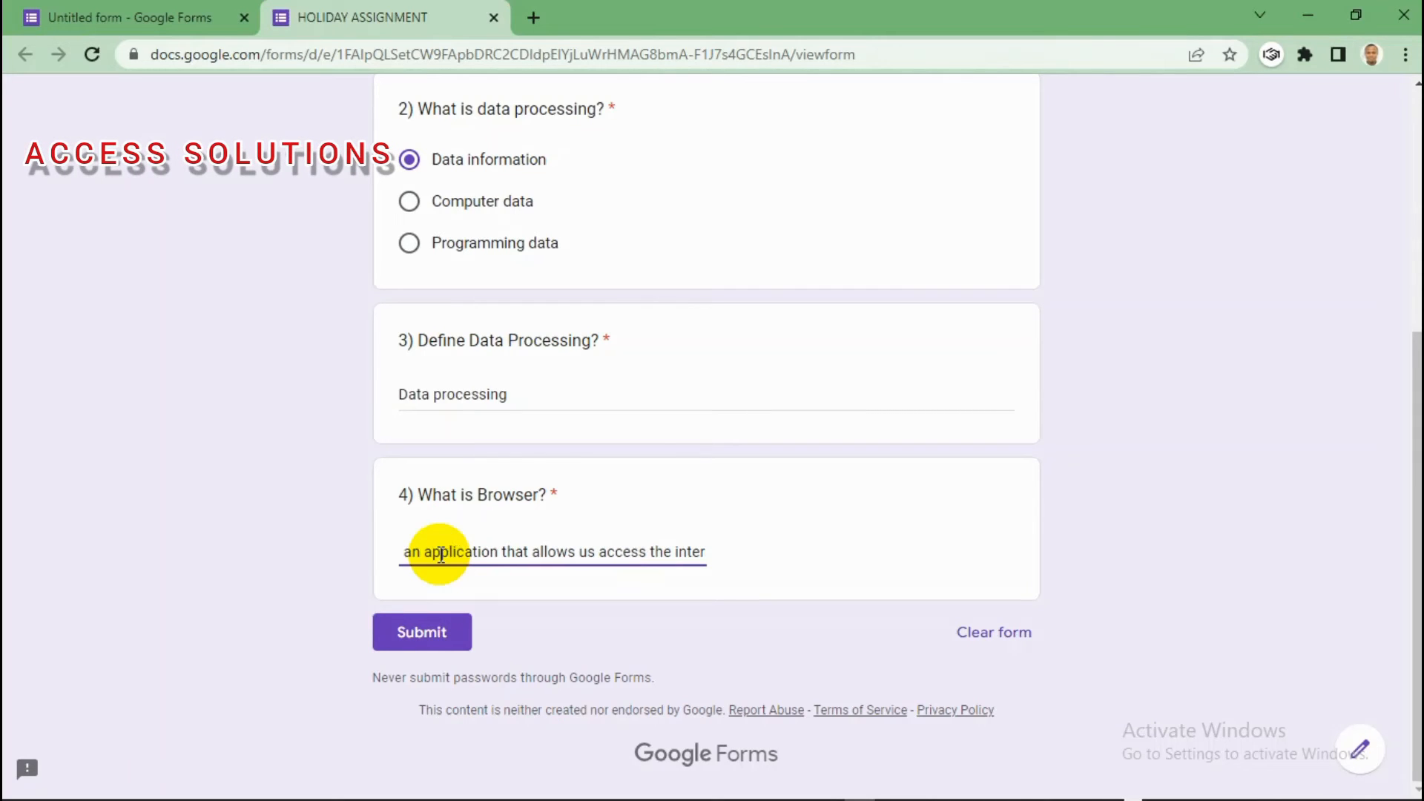
pyautogui.write('net')
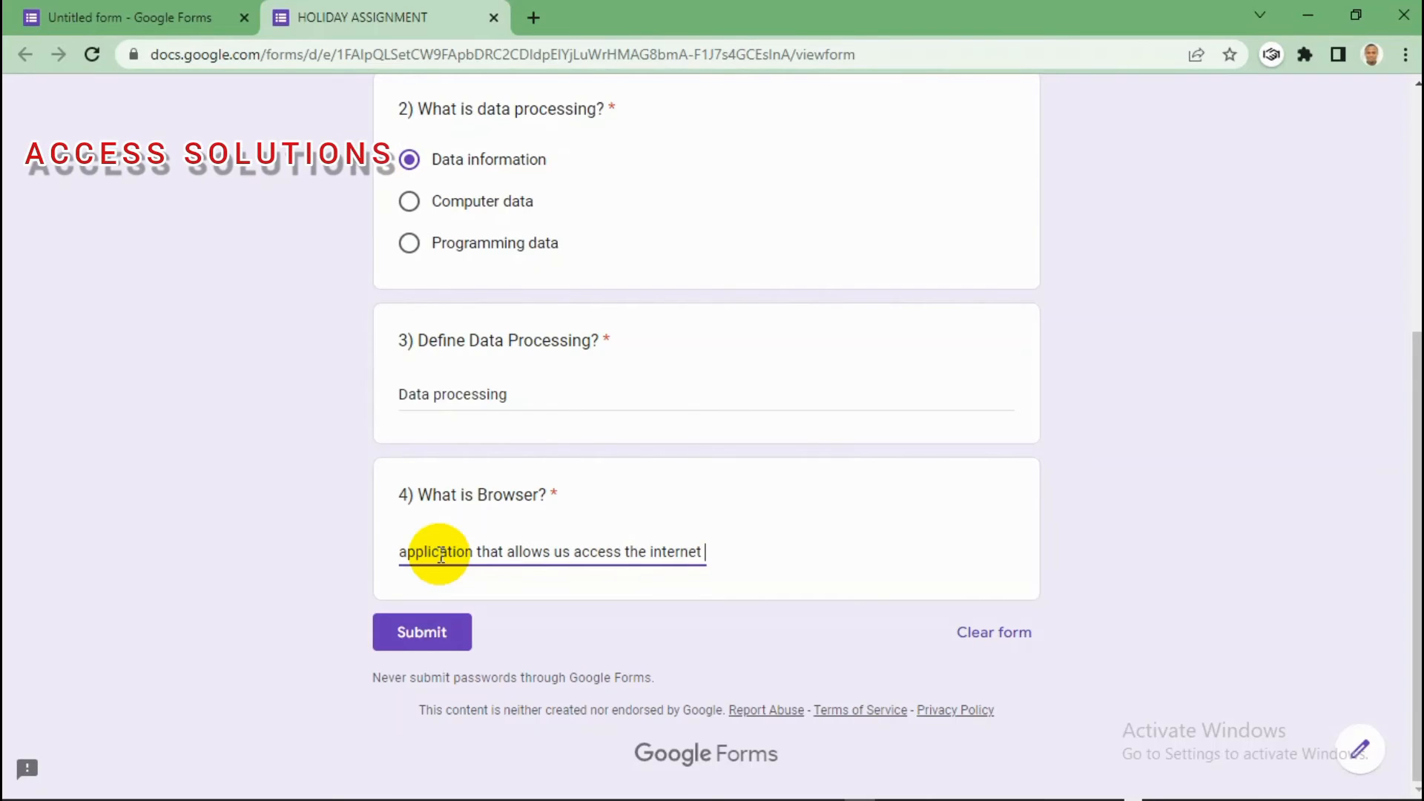
pyautogui.write(' f')
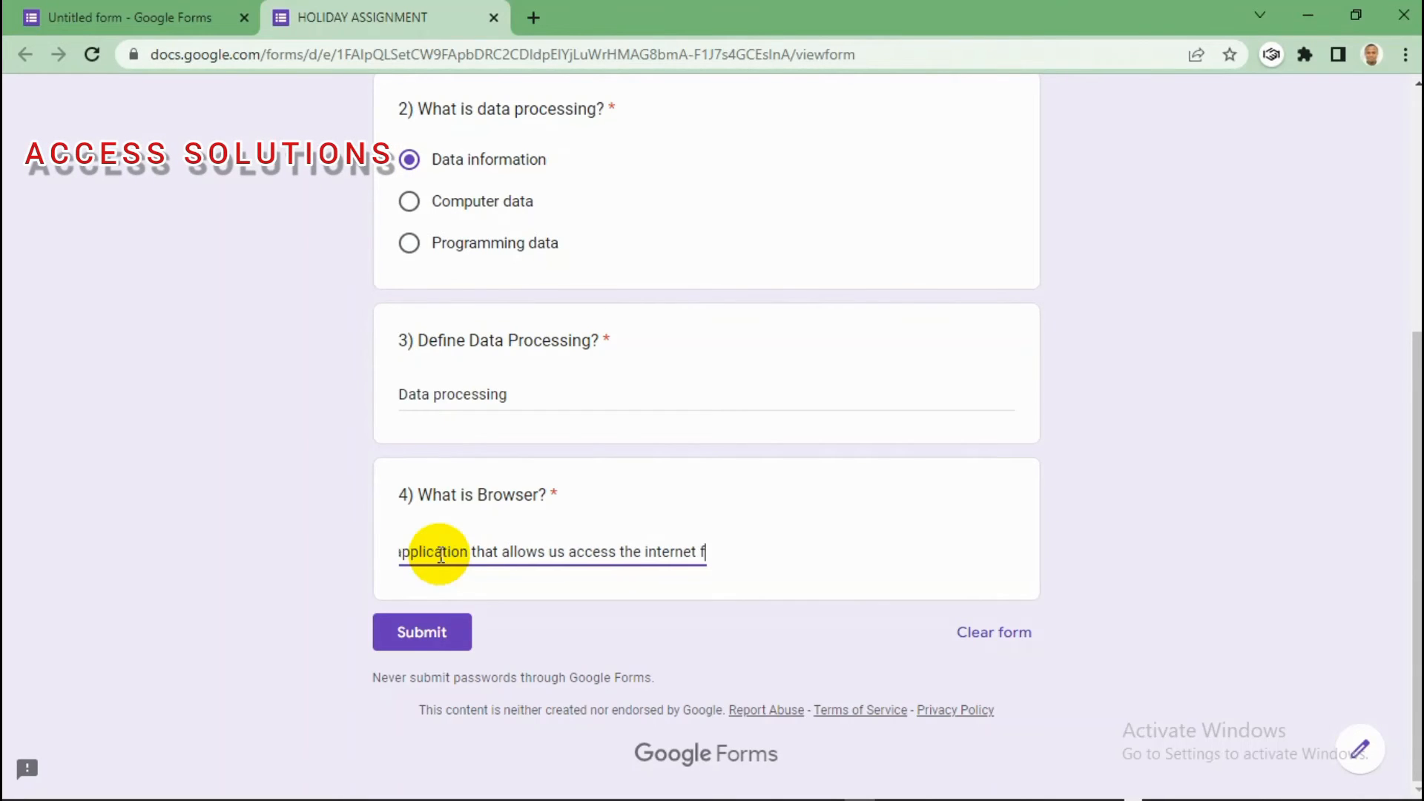
pyautogui.write('iles.')
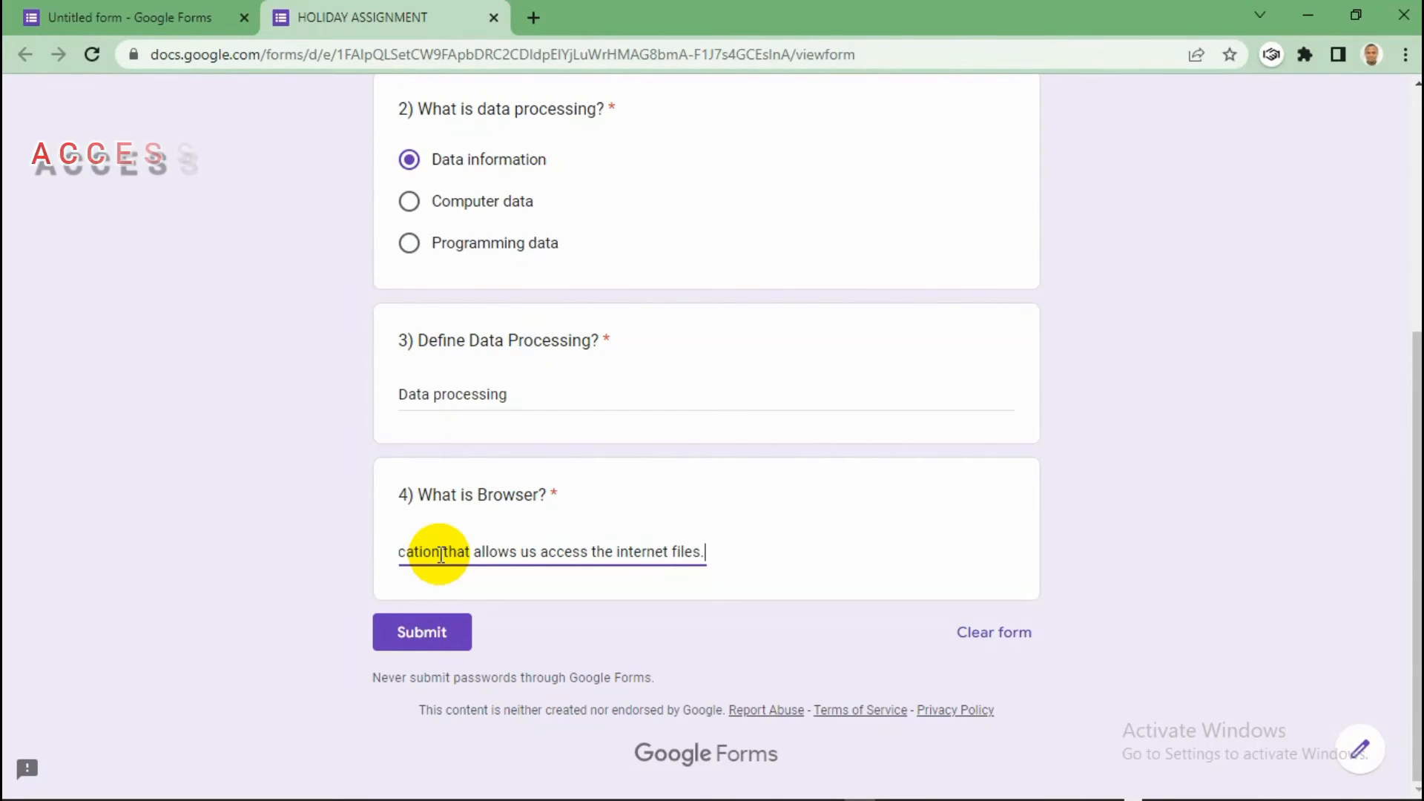
# Step: Submit the response, confirm the editor's Responses shows 1 response, then return to Questions
pyautogui.click(429, 637)
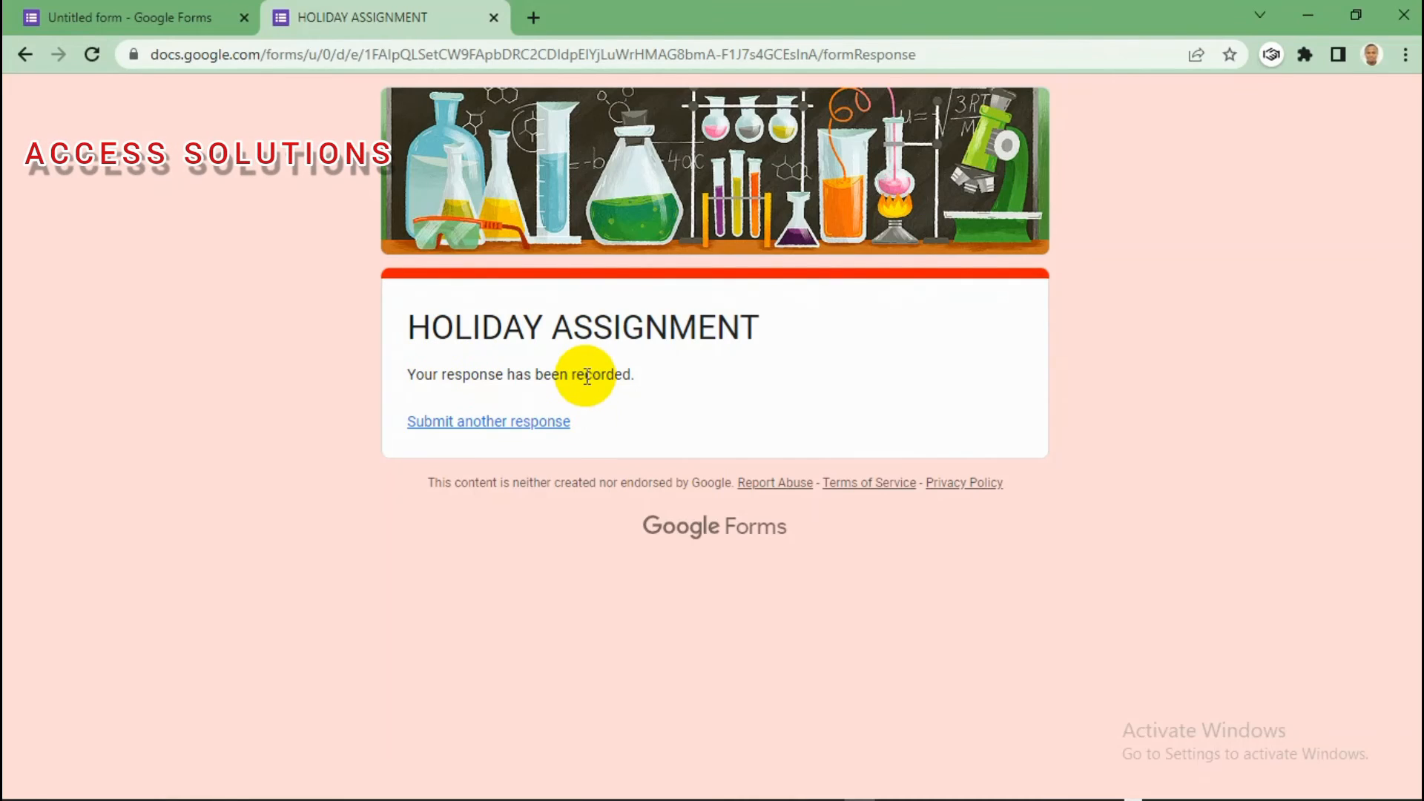
pyautogui.click(118, 16)
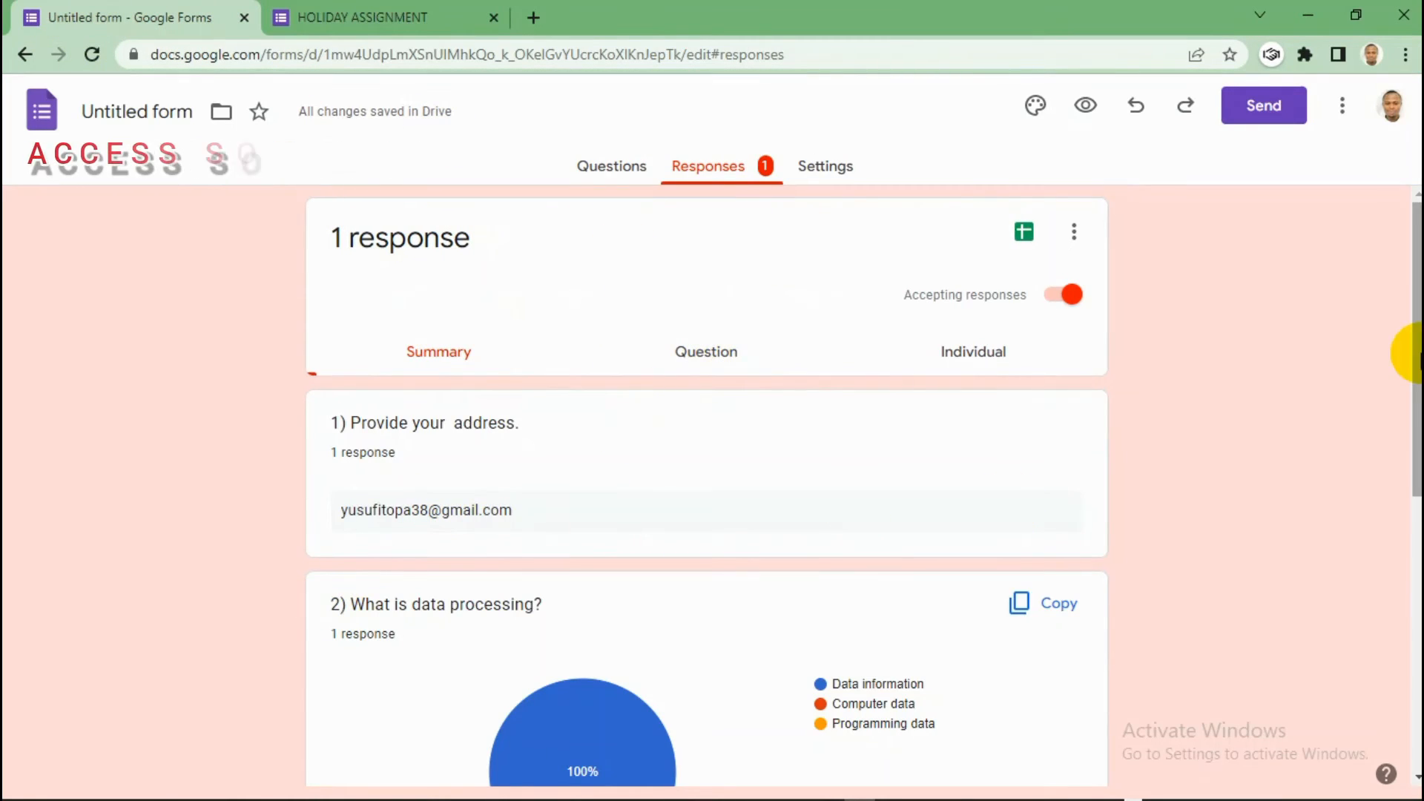
pyautogui.moveTo(1418, 357); pyautogui.dragTo(1417, 393)
pyautogui.moveTo(582, 686)
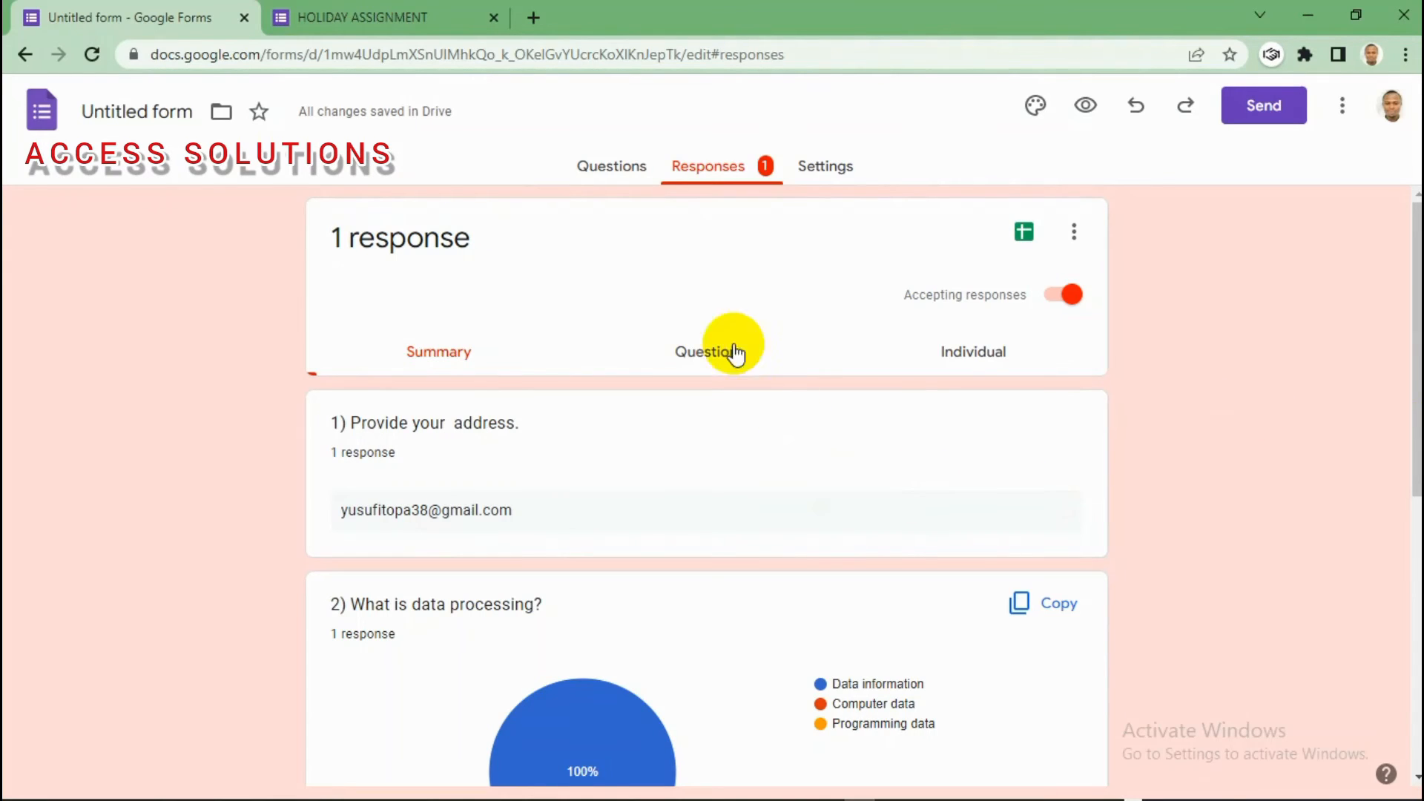
pyautogui.click(625, 175)
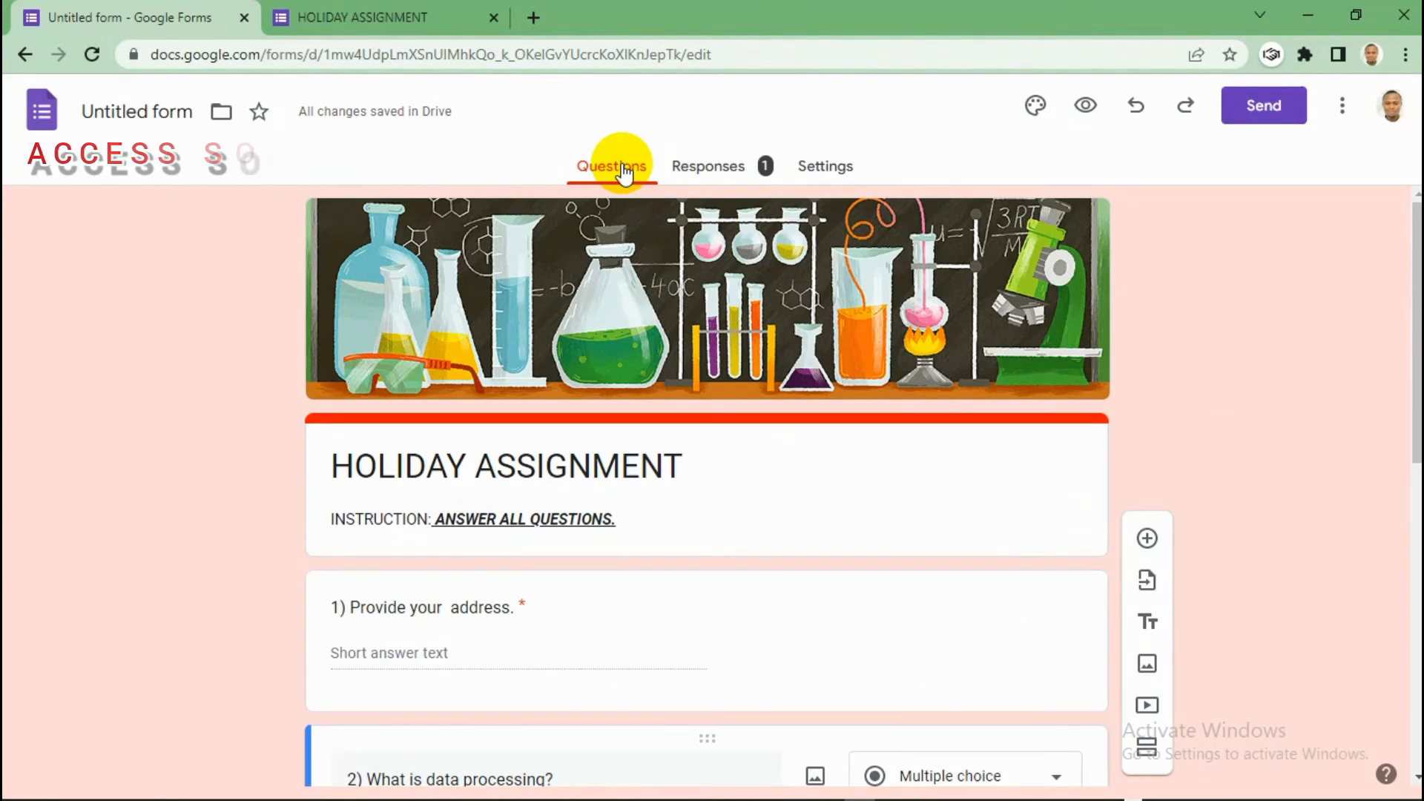
pyautogui.click(824, 169)
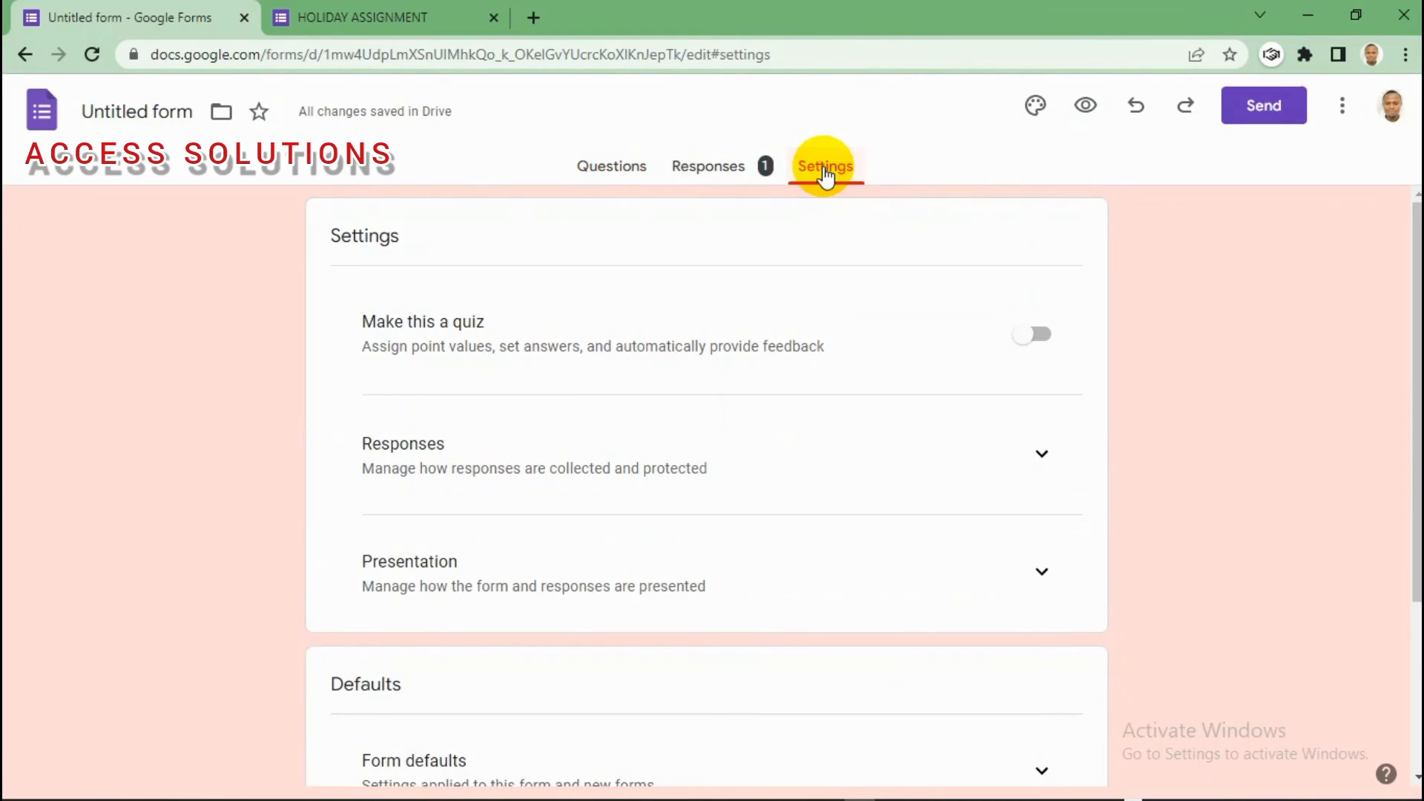
pyautogui.moveTo(1415, 337)
pyautogui.mouseDown()
pyautogui.moveTo(1418, 515)
pyautogui.moveTo(1420, 341)
pyautogui.mouseUp()
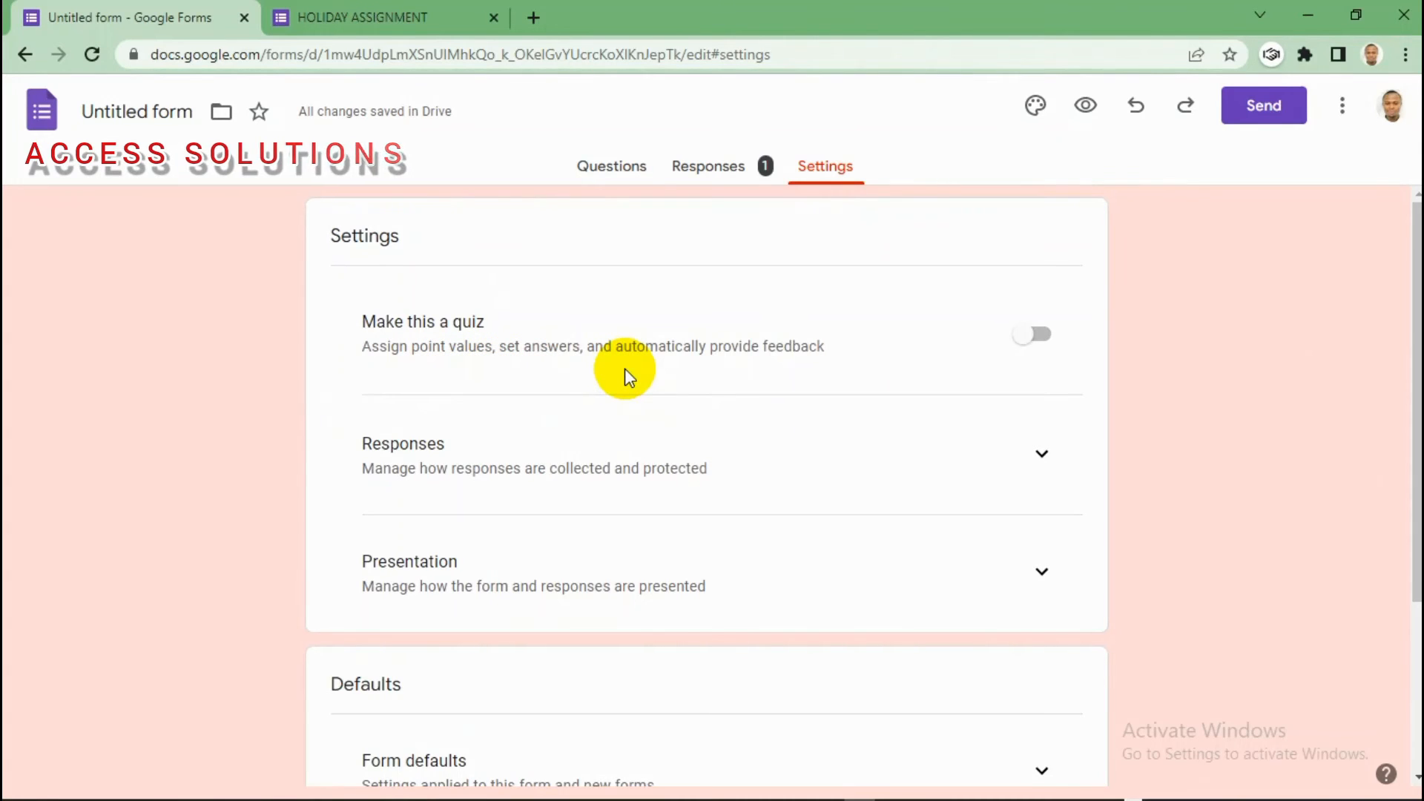
pyautogui.click(710, 170)
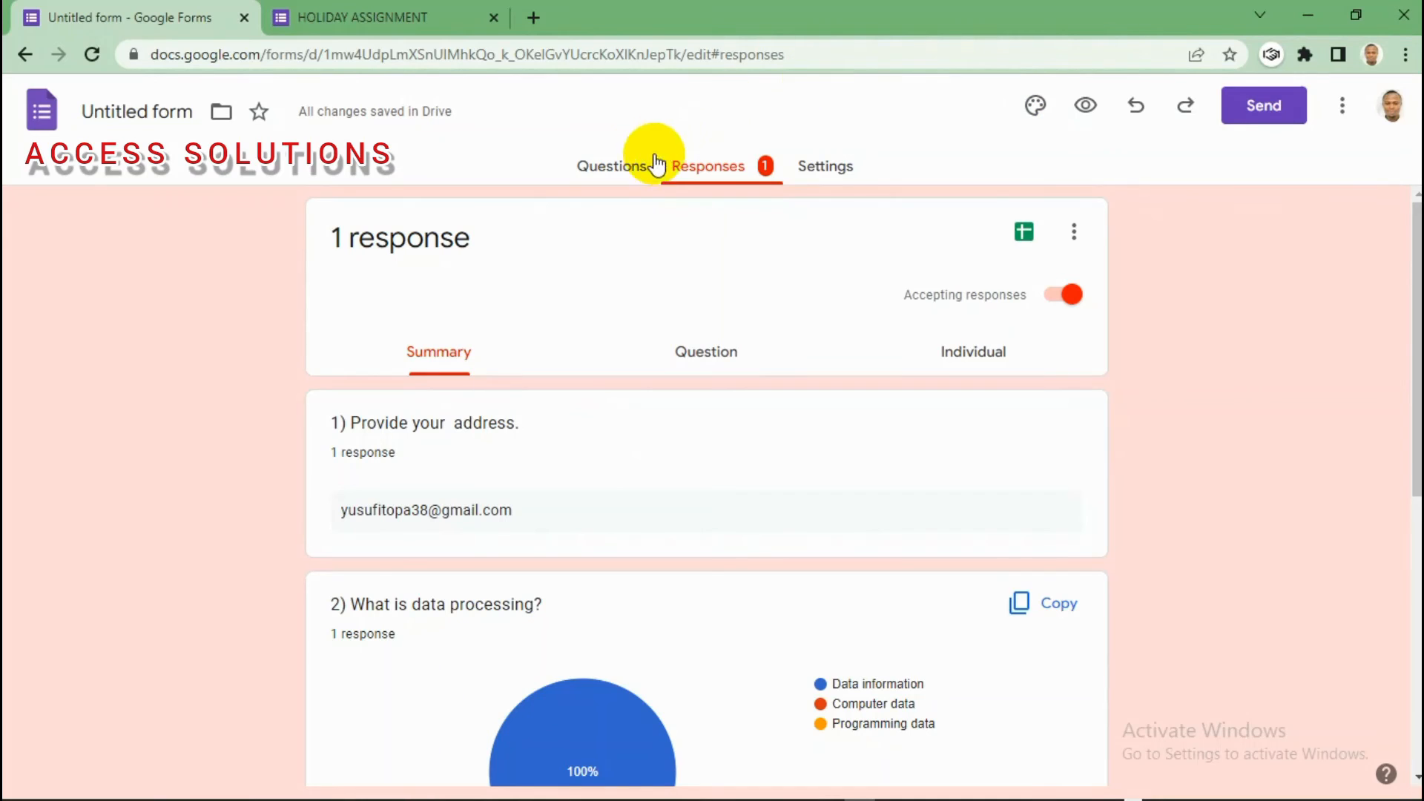
pyautogui.click(613, 166)
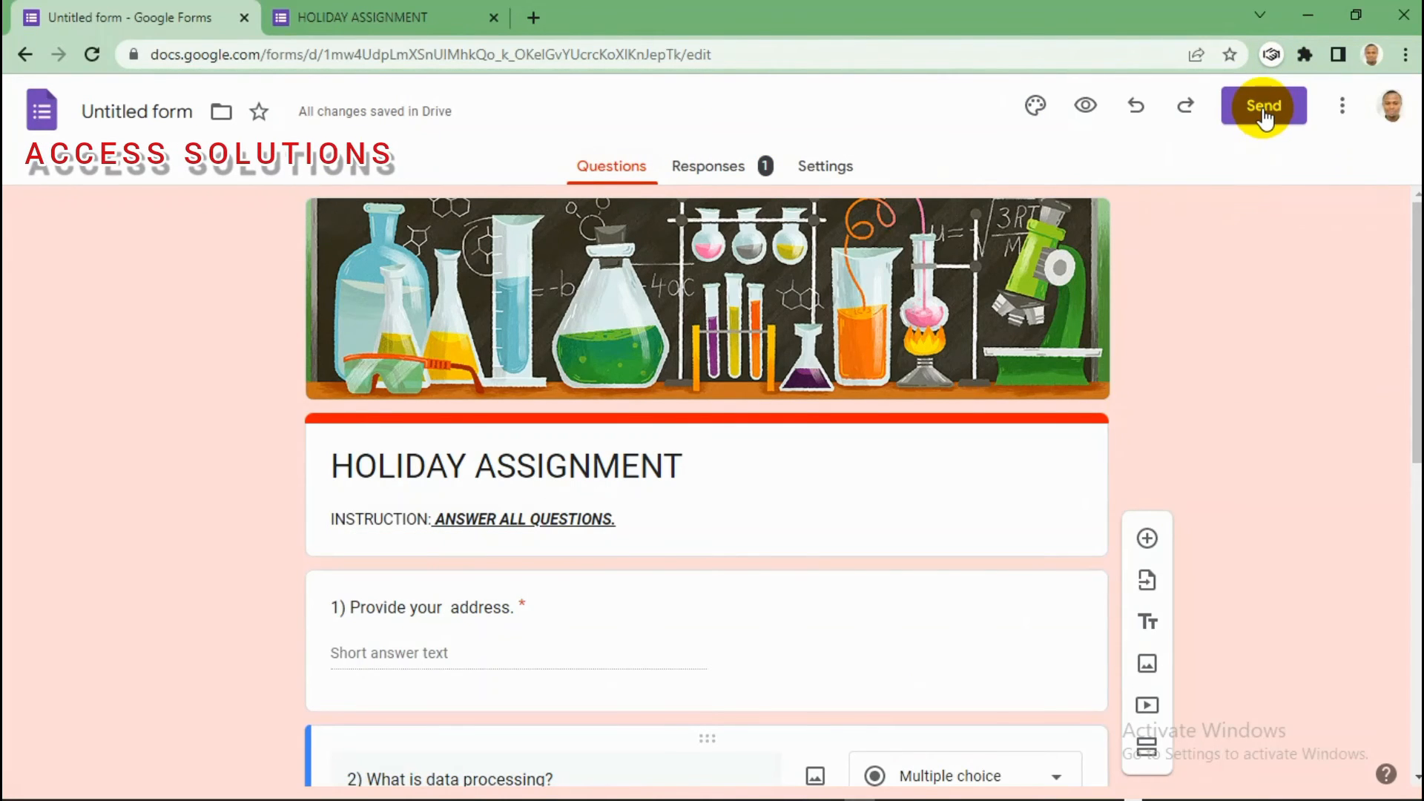
# Step: In Send form, switch to sharing by link, shorten the URL and copy it
pyautogui.click(1263, 111)
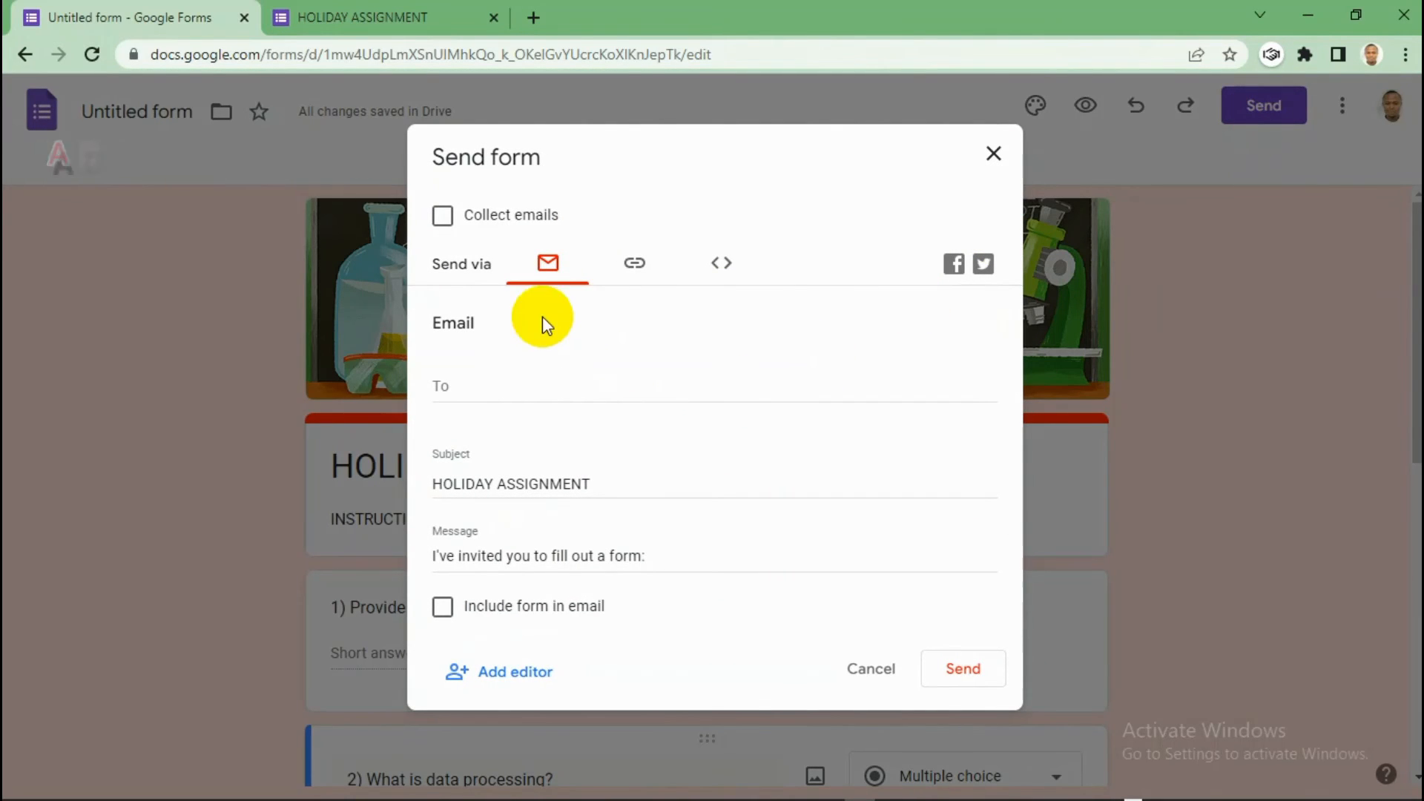
pyautogui.click(472, 387)
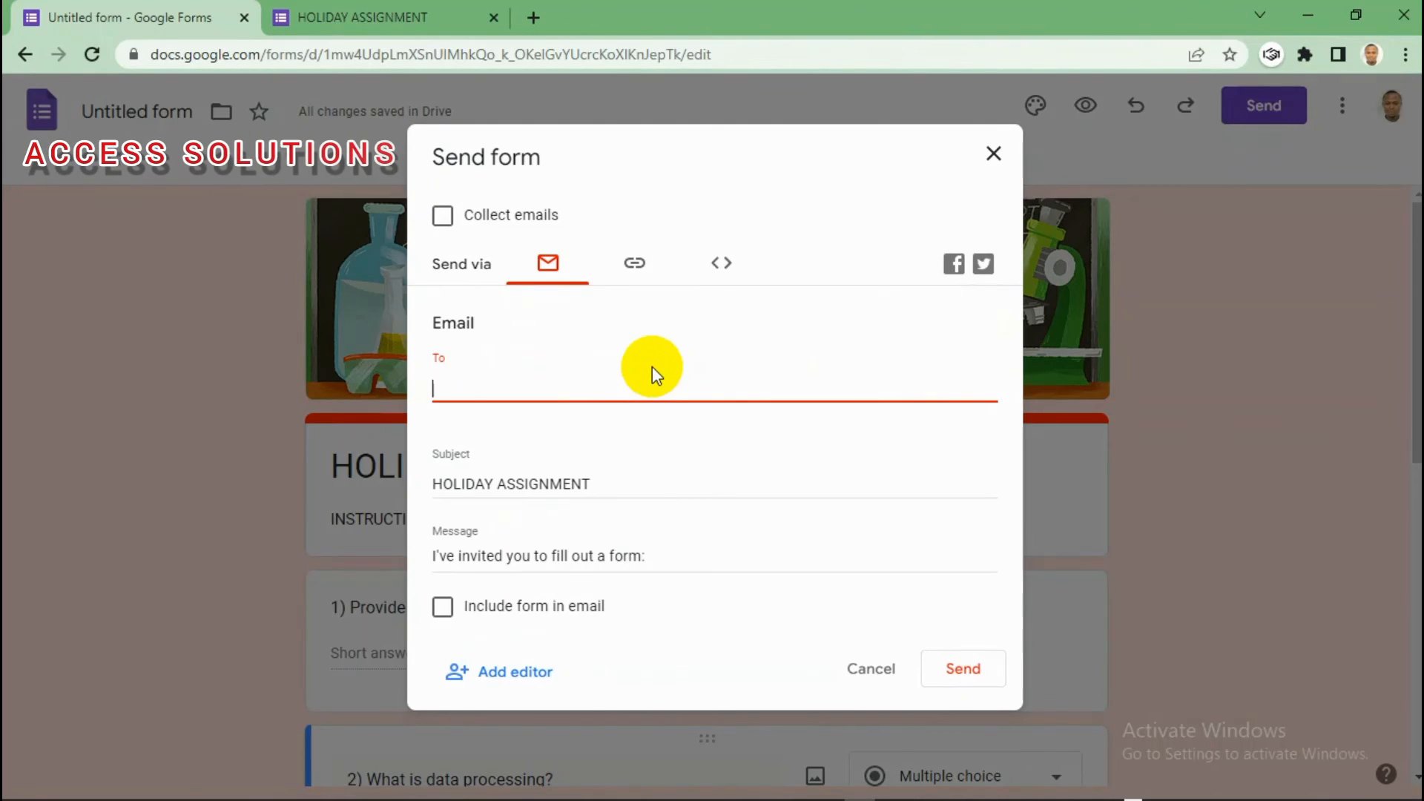
pyautogui.click(634, 268)
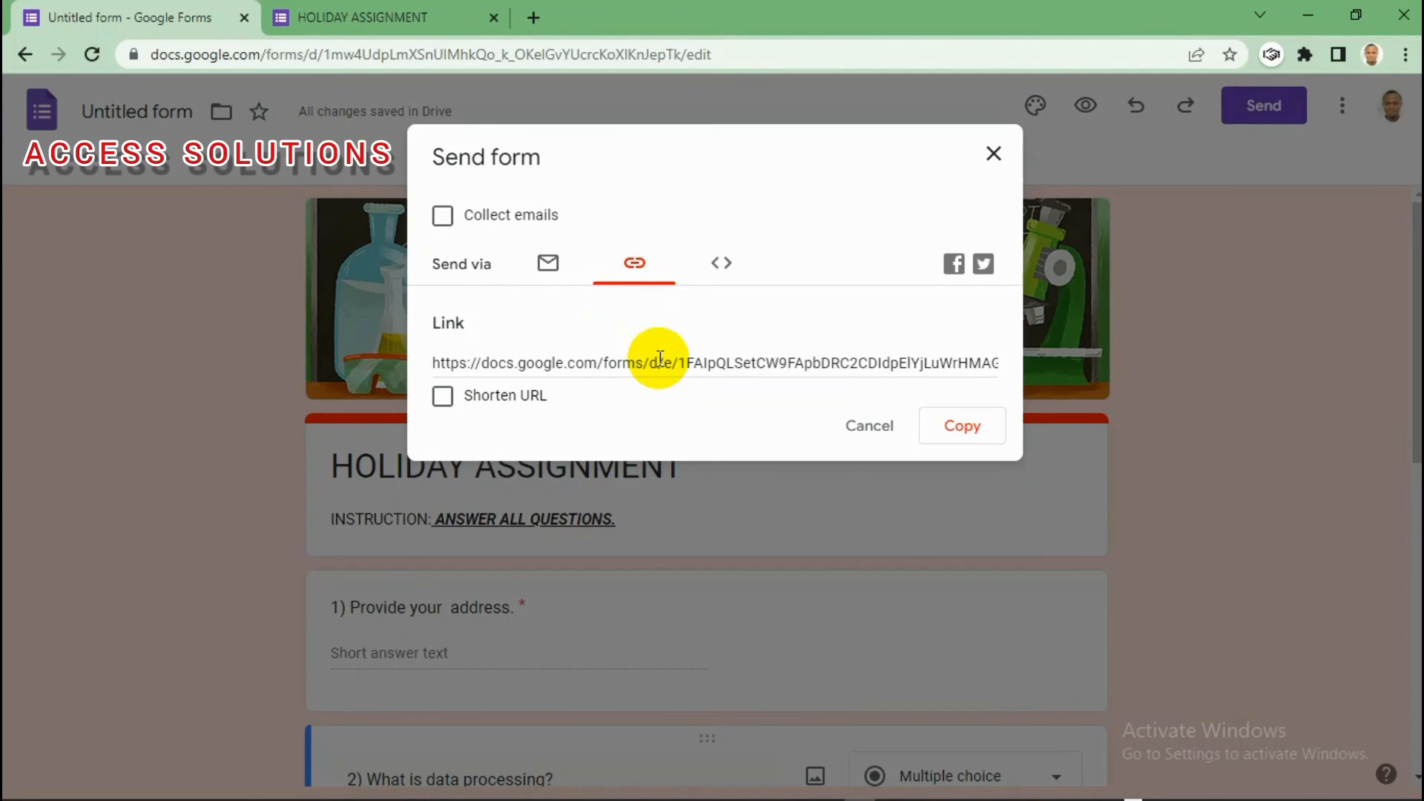
pyautogui.click(443, 399)
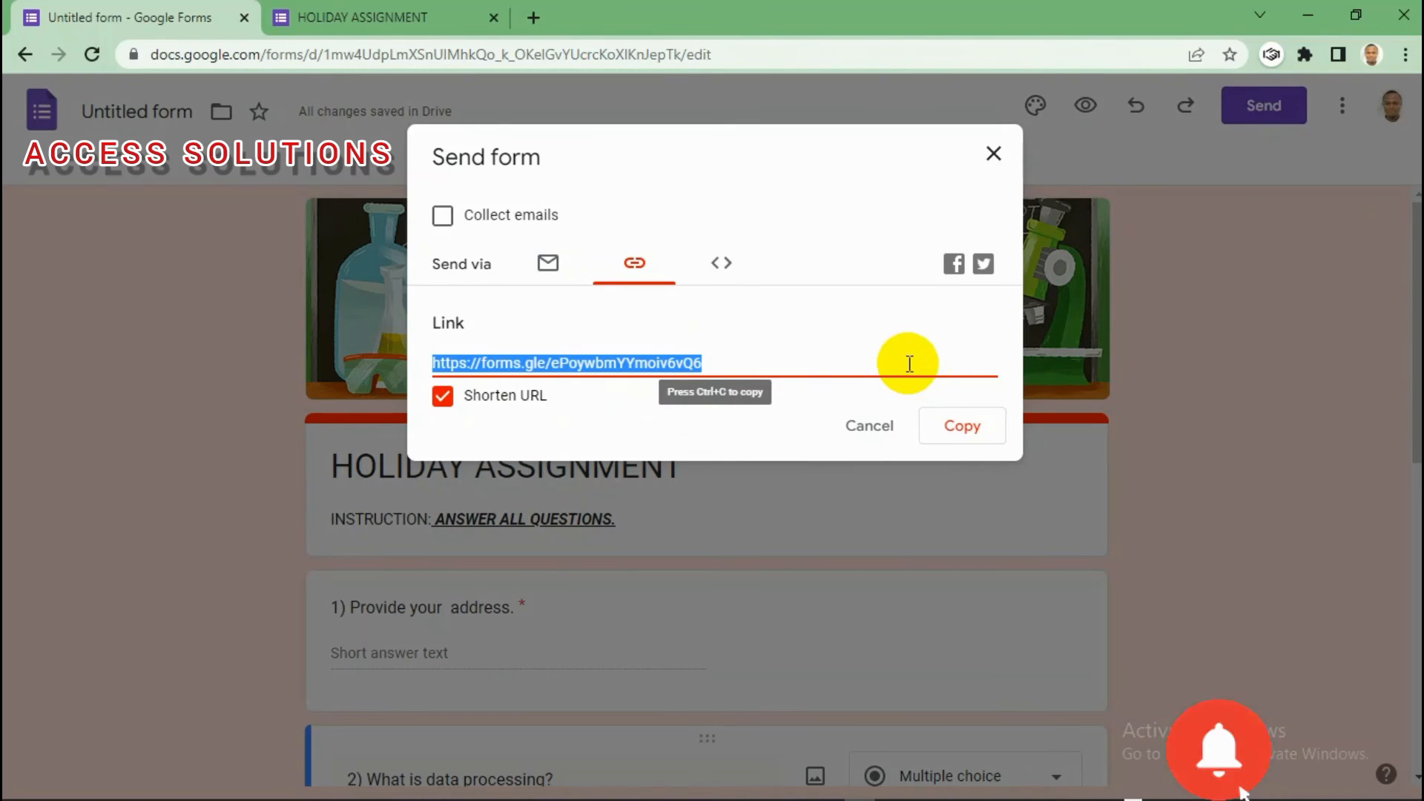
pyautogui.click(970, 432)
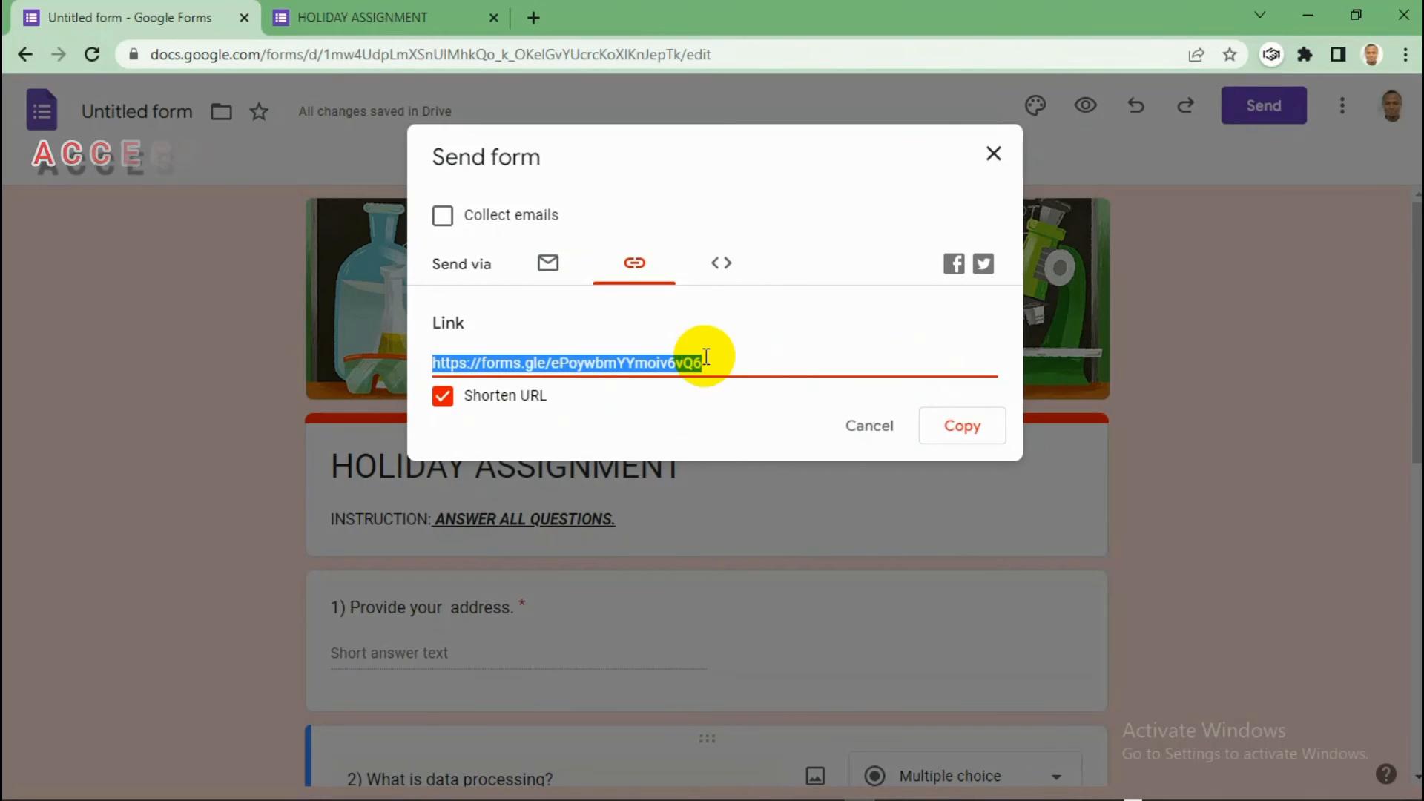
# Step: Select the whole shortened forms.gle link, copy it again, and open another browser to test it
pyautogui.click(722, 264)
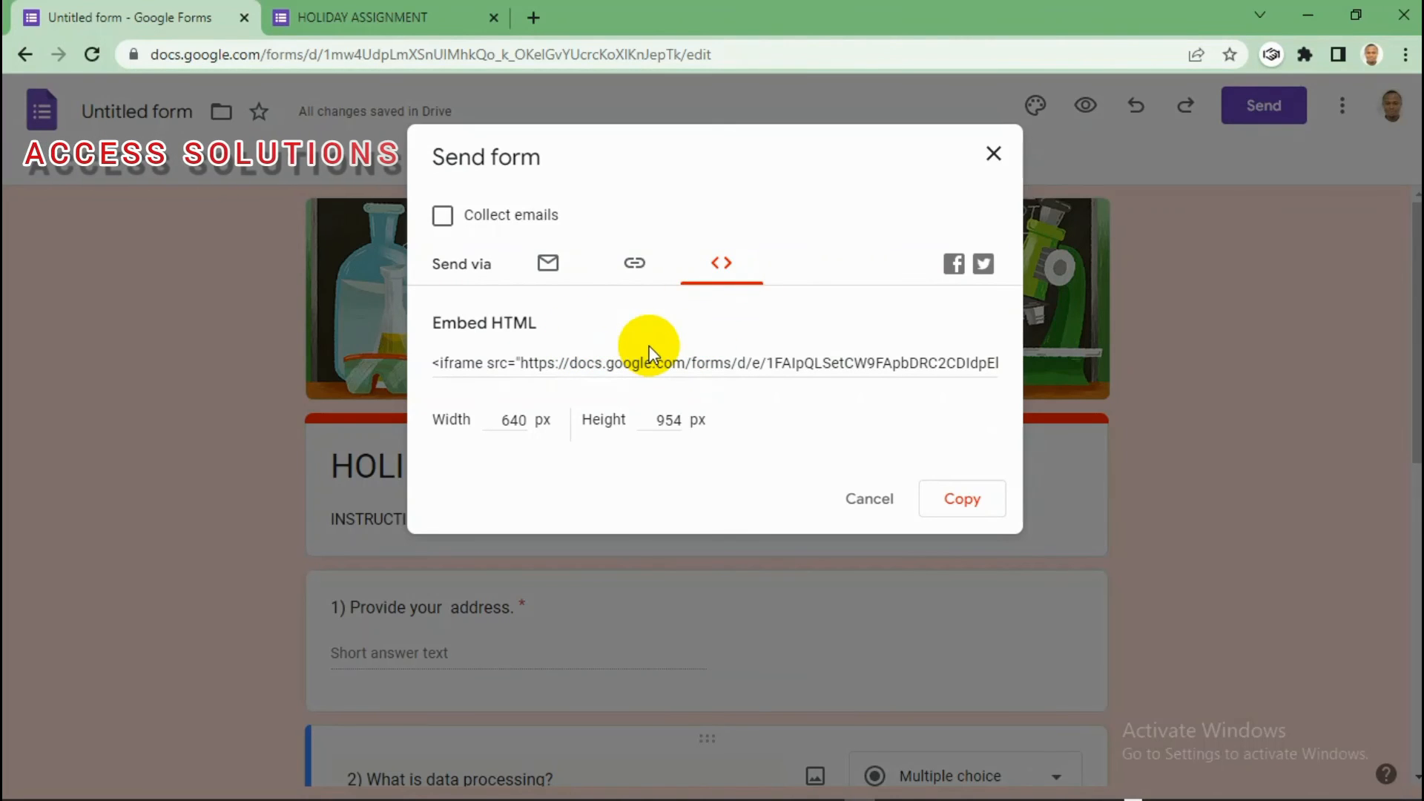
pyautogui.click(636, 264)
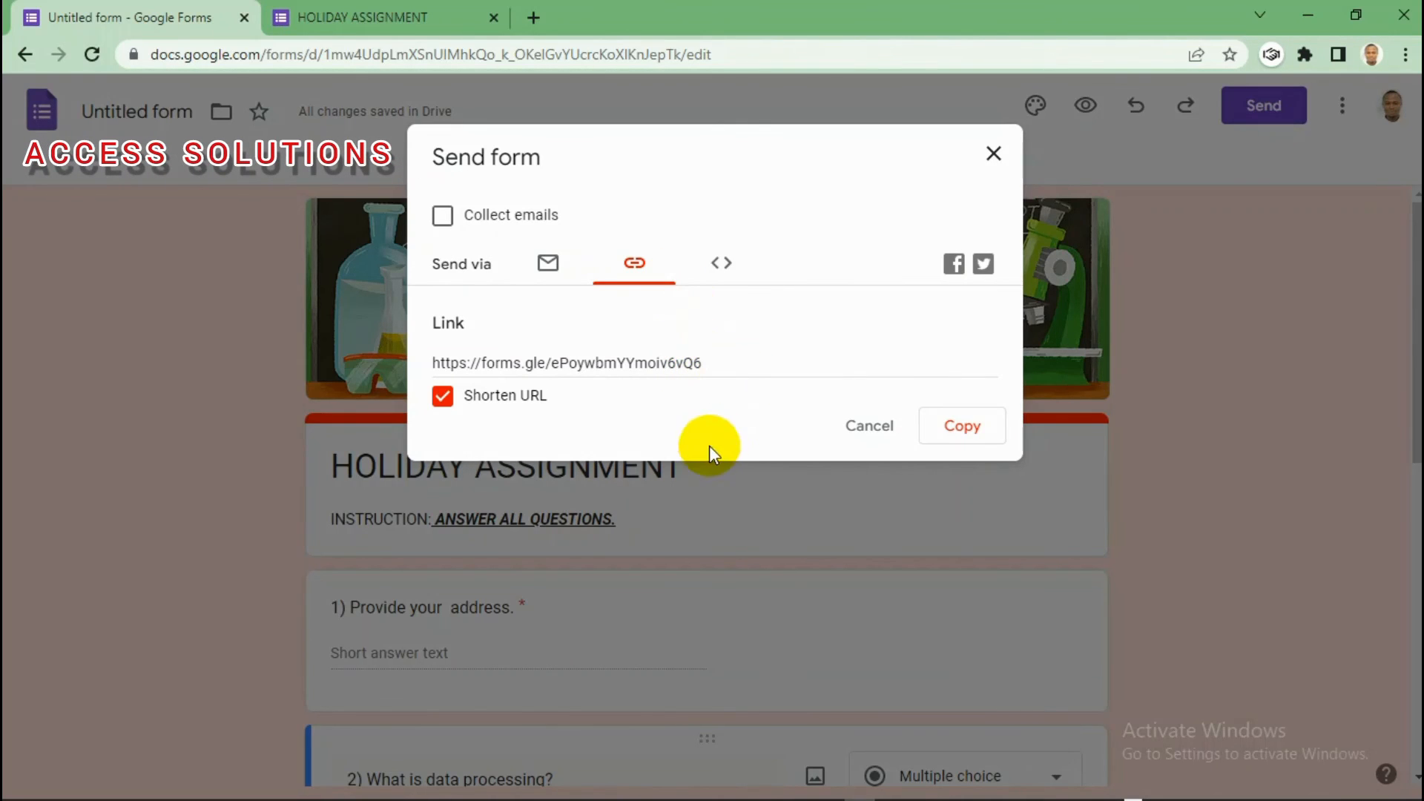
pyautogui.click(630, 362)
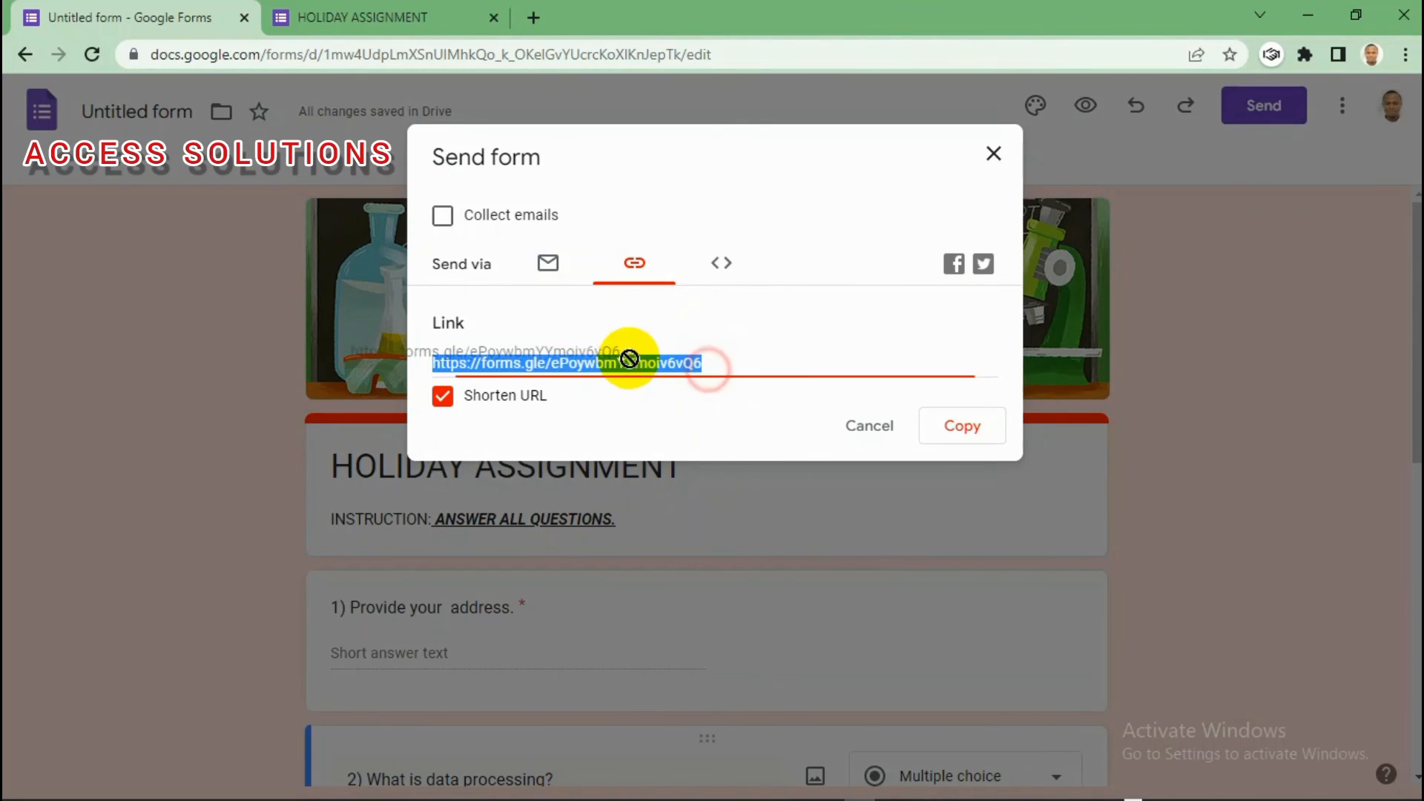
pyautogui.click(976, 436)
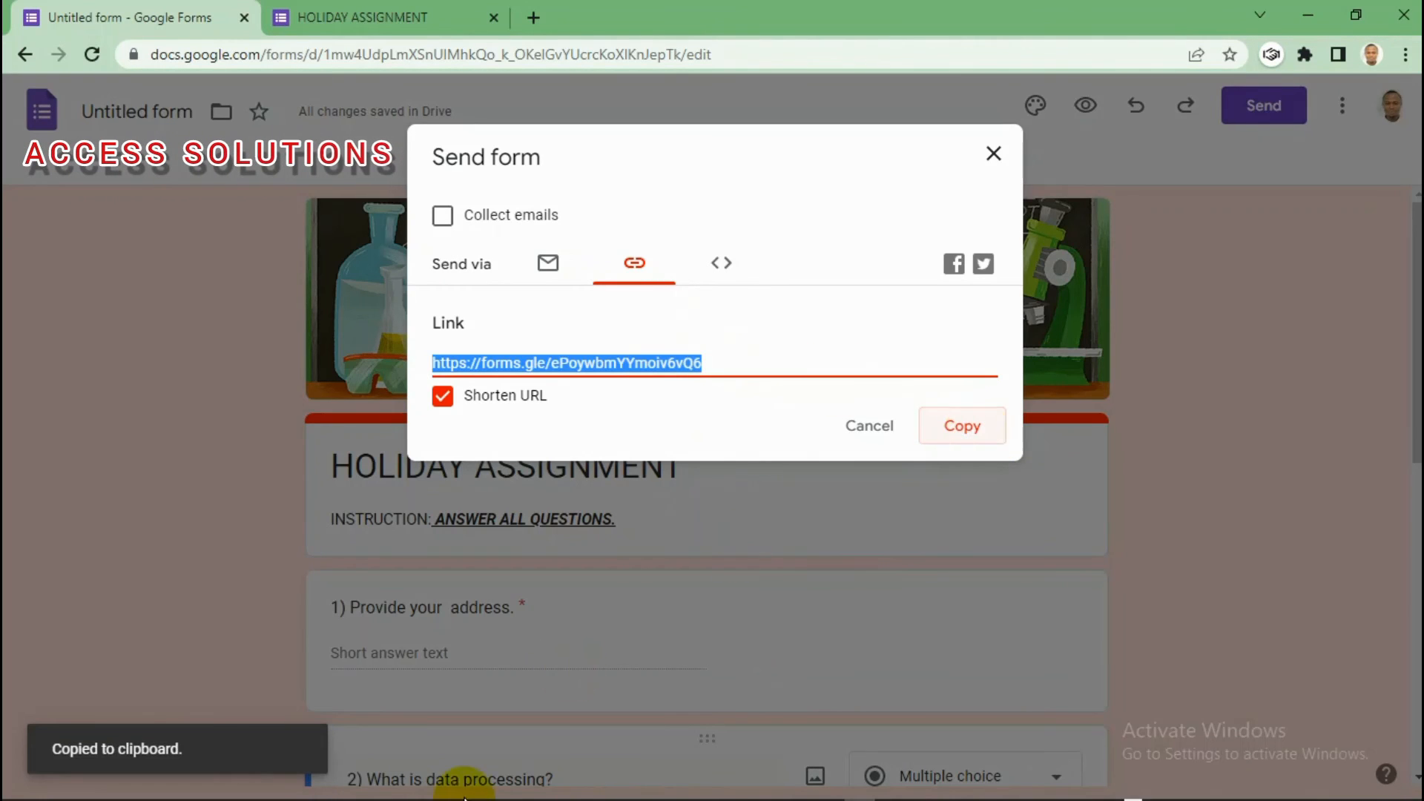
pyautogui.moveTo(389, 795)
pyautogui.click(263, 787)
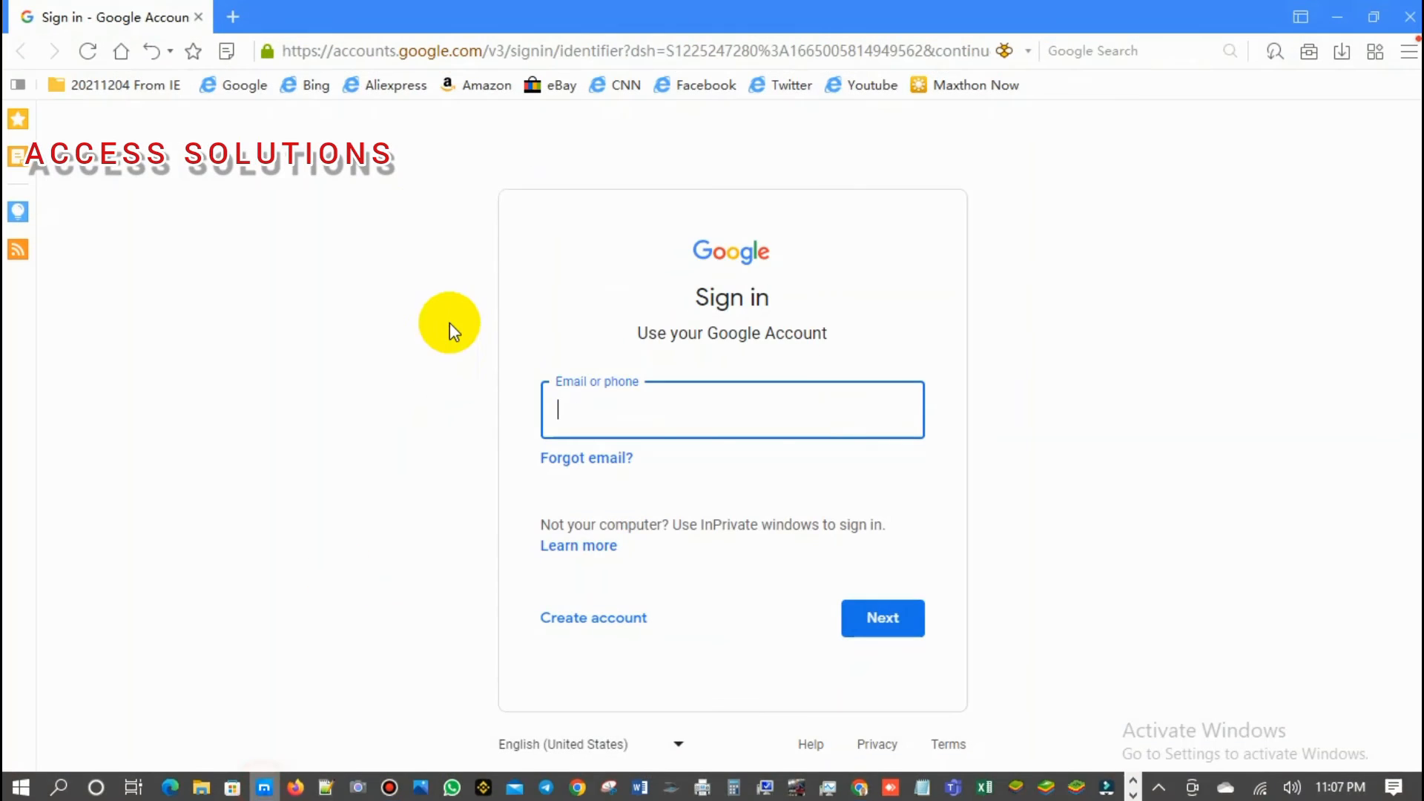
# Step: Paste the shortened form link into a new Maxthon tab and load it
pyautogui.click(226, 16)
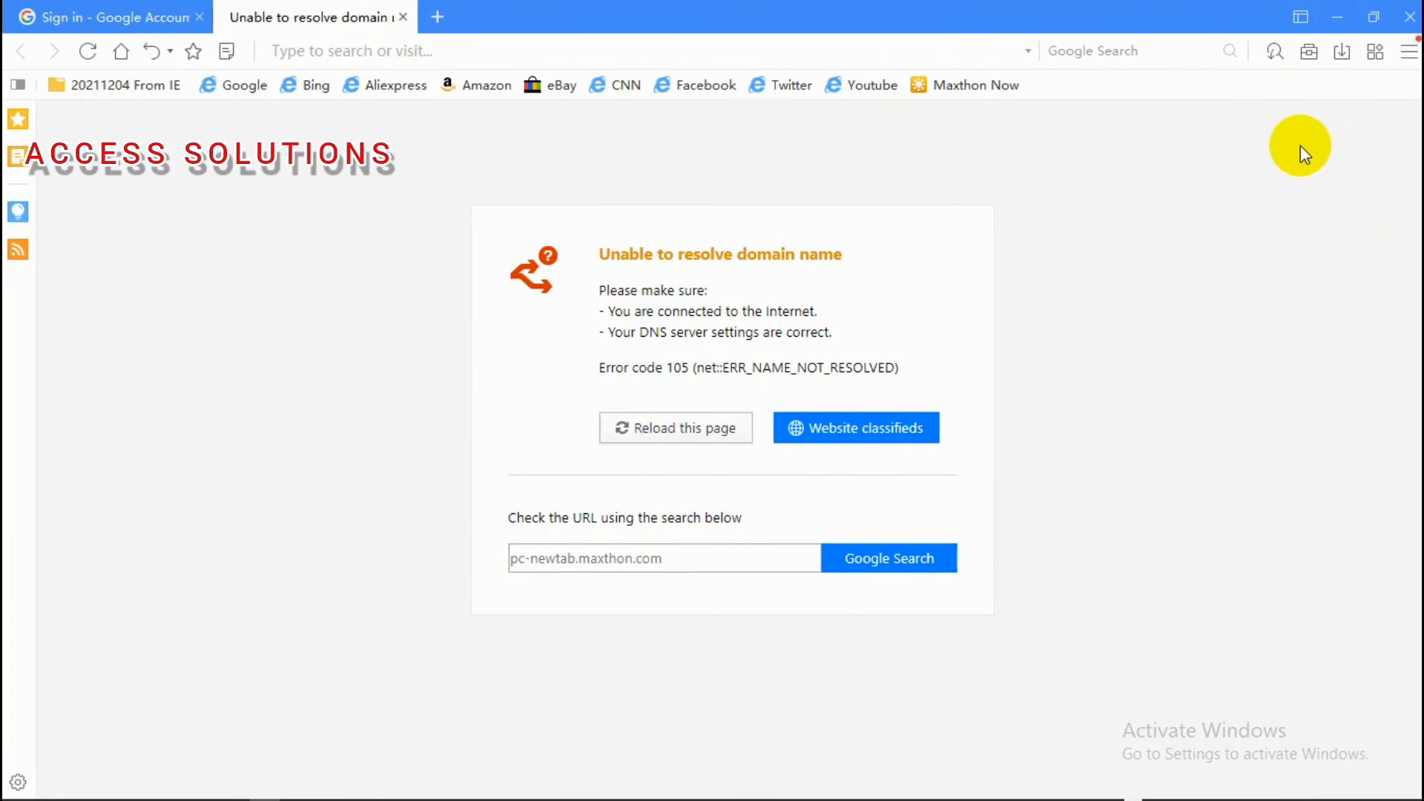
pyautogui.click(401, 52)
pyautogui.hotkey('ctrl', 'v')
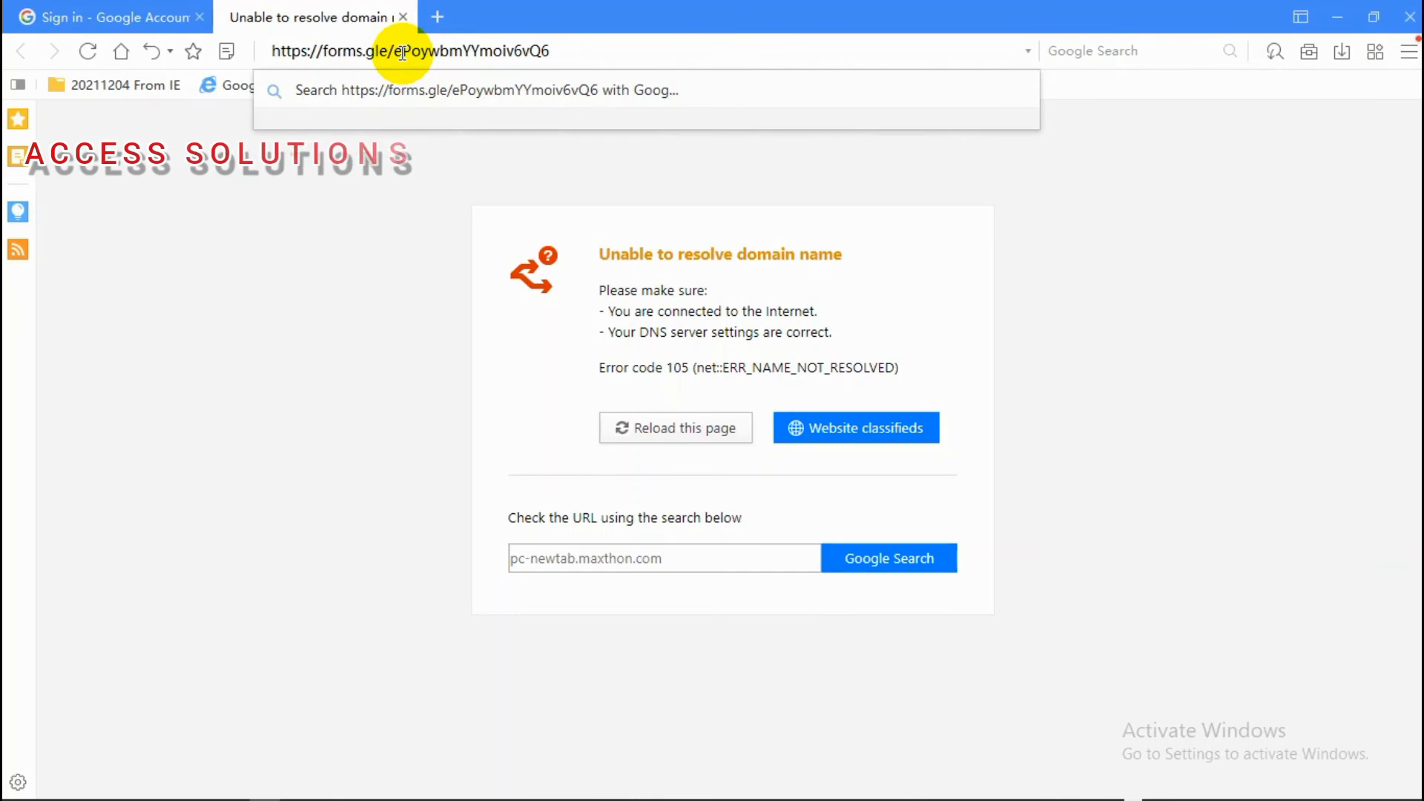
pyautogui.press('Return')
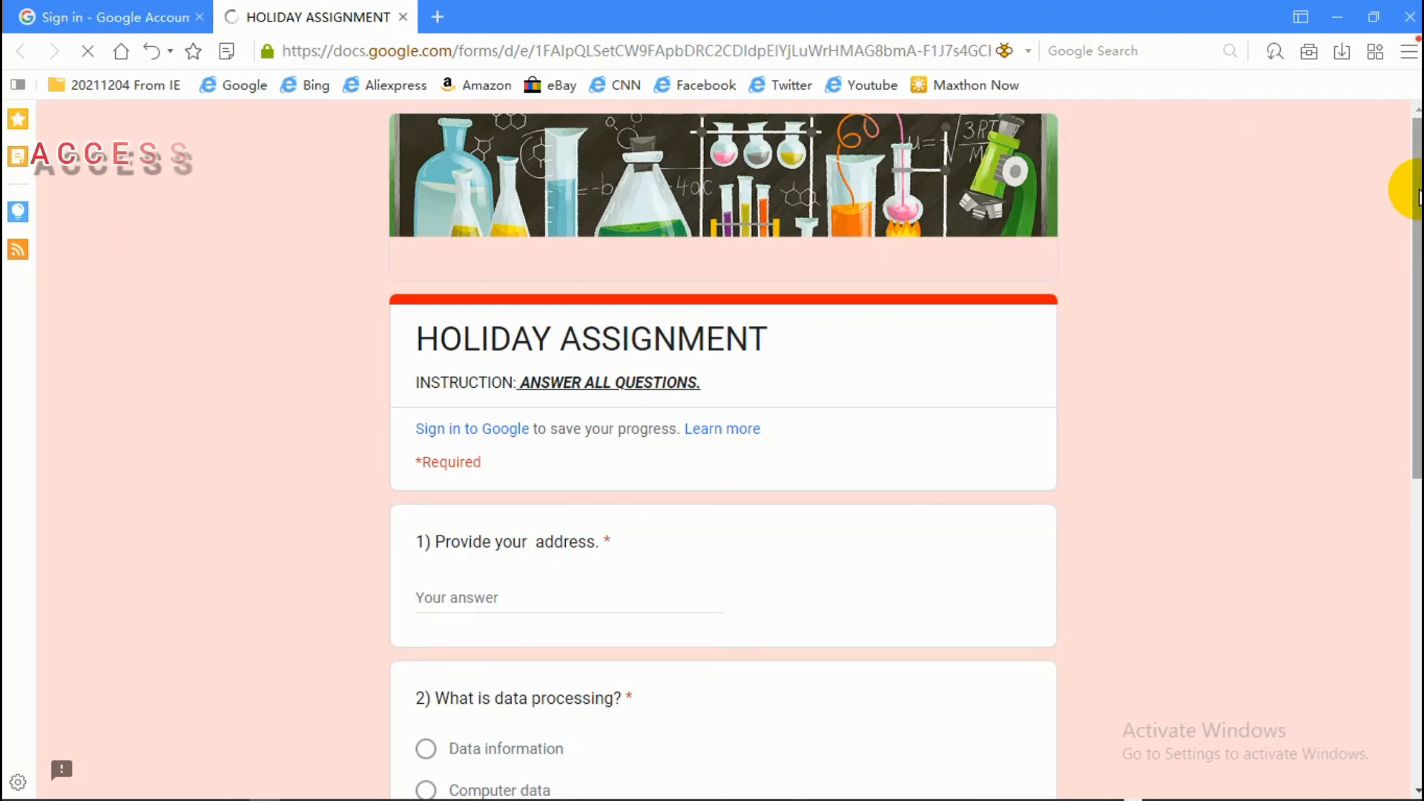
# Step: Scroll through the live HOLIDAY ASSIGNMENT form, then return to the Send form dialog
pyautogui.moveTo(1418, 196); pyautogui.dragTo(1417, 296)
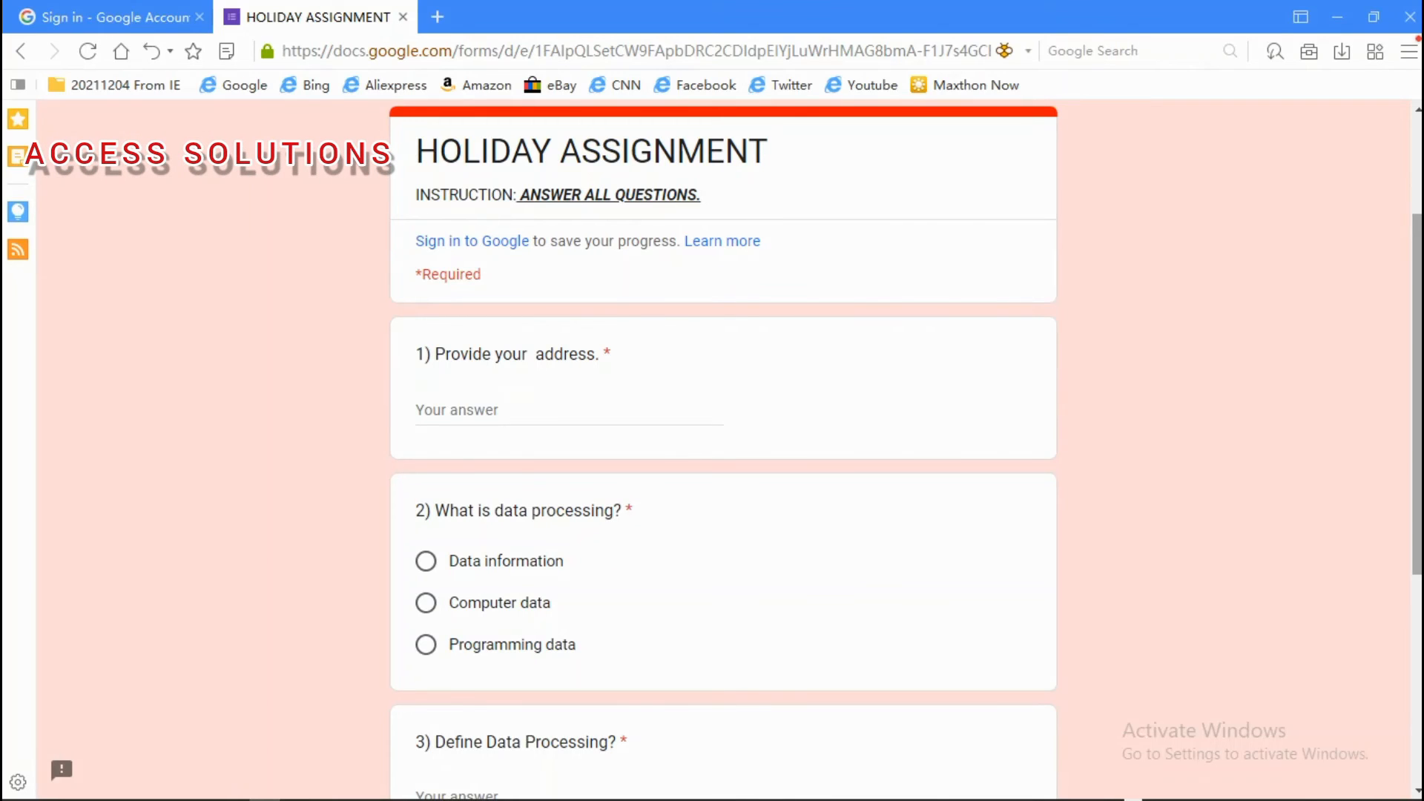
pyautogui.moveTo(1411, 223)
pyautogui.mouseDown()
pyautogui.moveTo(1418, 180)
pyautogui.moveTo(1418, 232)
pyautogui.mouseUp()
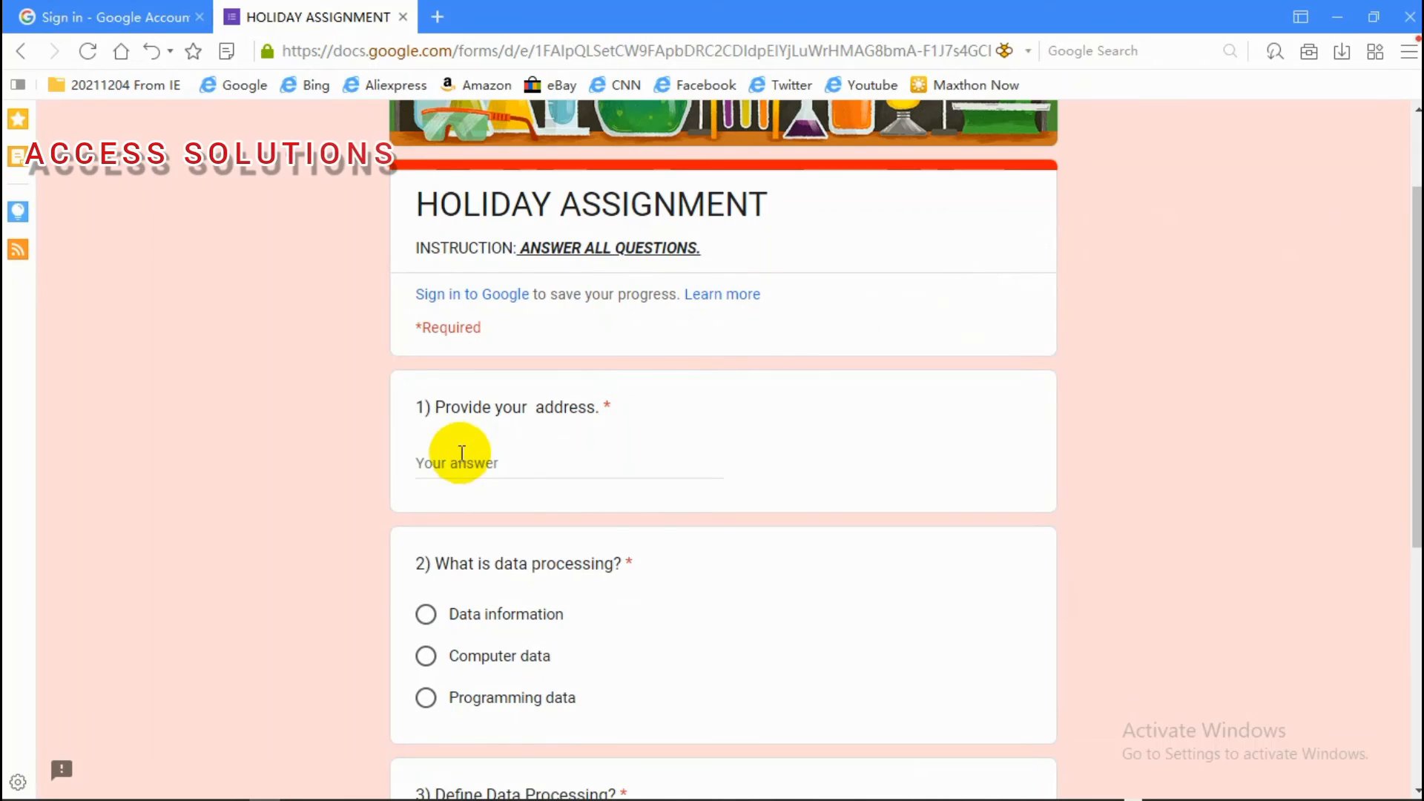
pyautogui.moveTo(1416, 233); pyautogui.dragTo(1417, 312)
pyautogui.scroll(-4, 1398, 388)
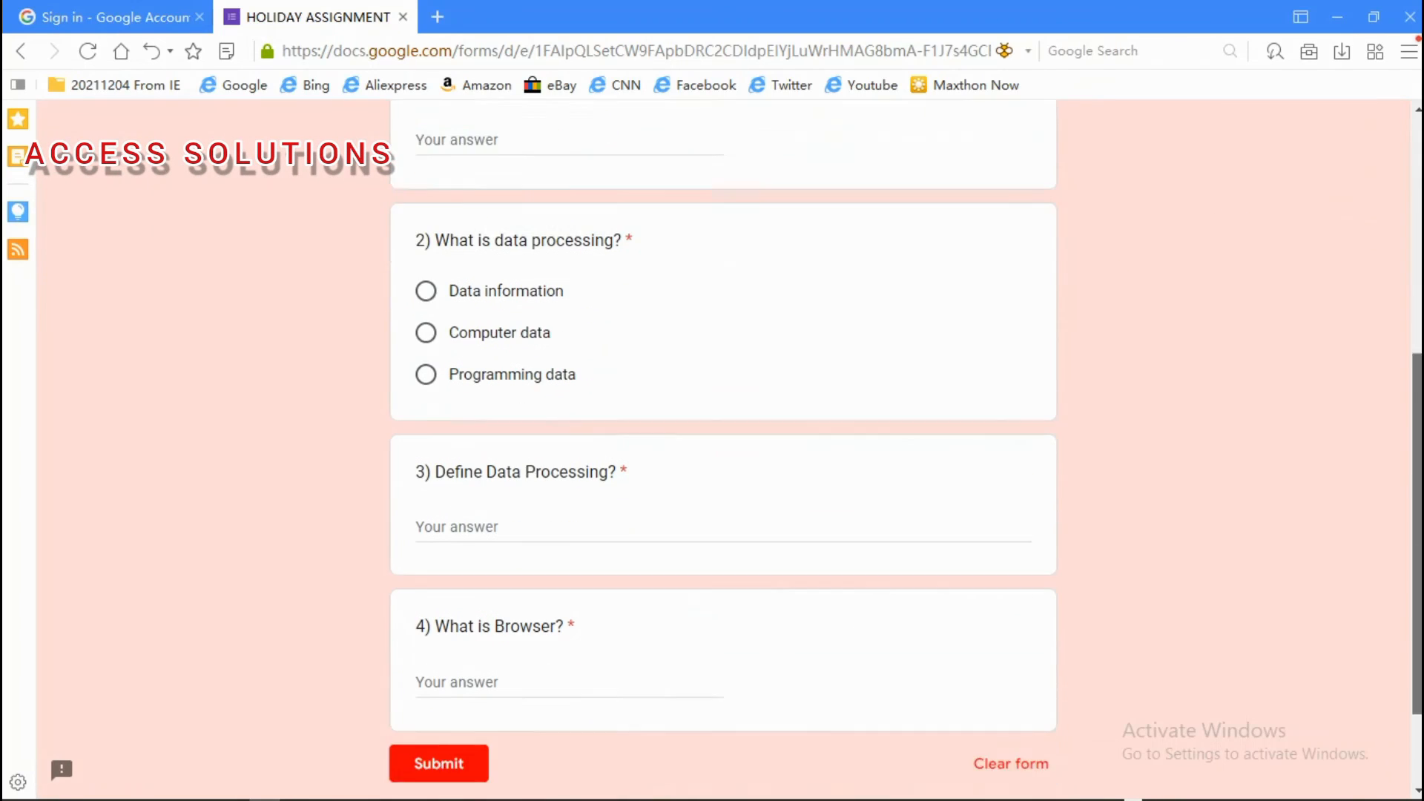
pyautogui.scroll(6, 1399, 388)
pyautogui.scroll(2, 1399, 388)
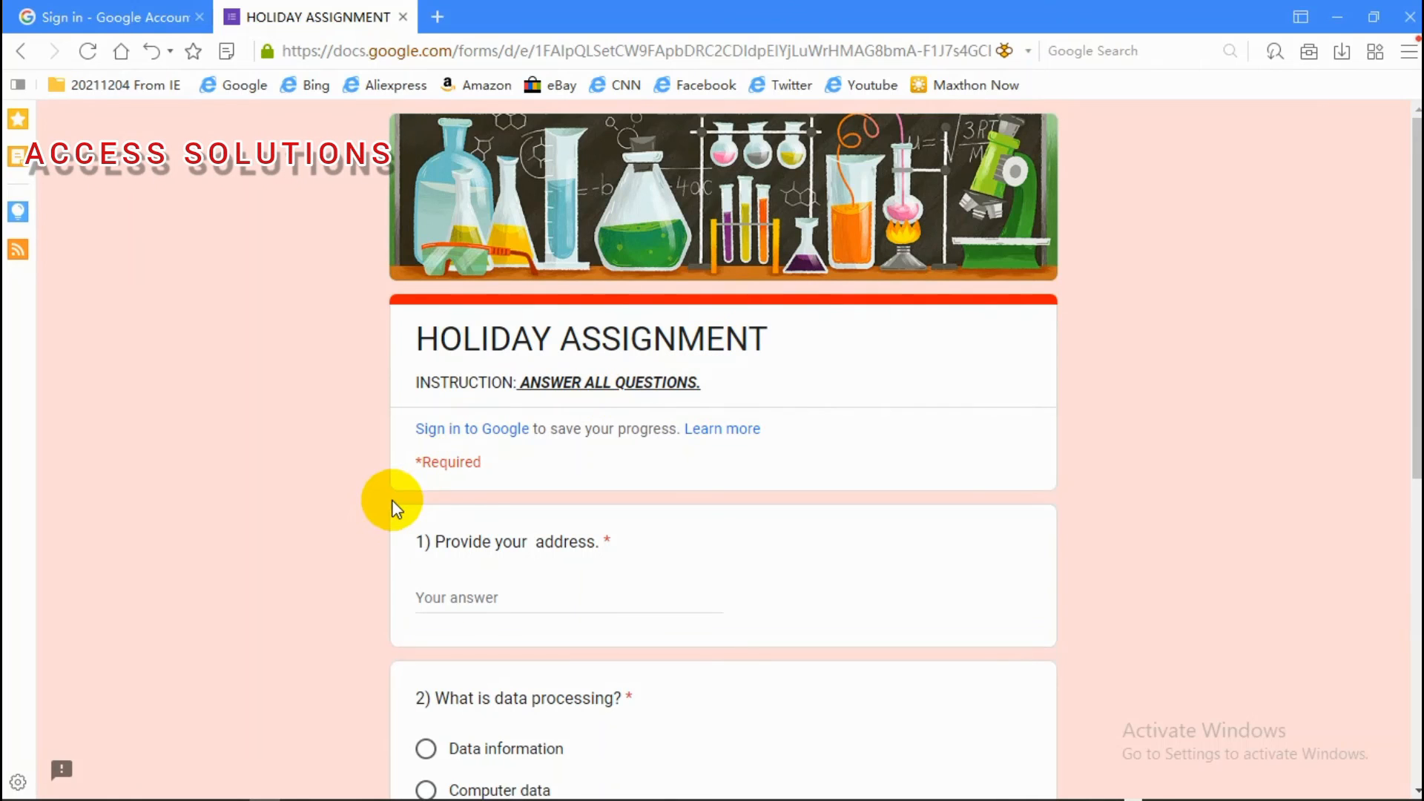
pyautogui.moveTo(1417, 206); pyautogui.dragTo(1392, 353)
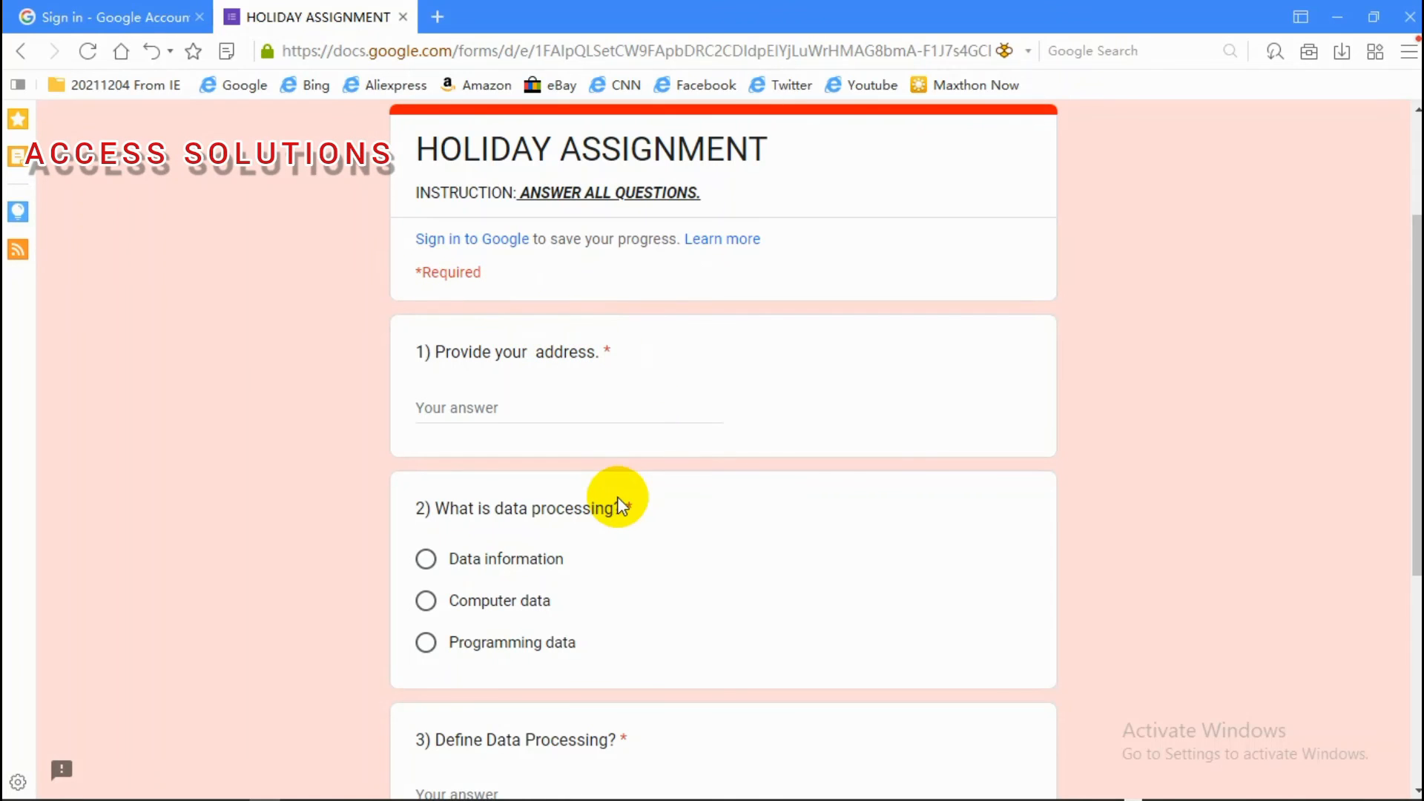
pyautogui.moveTo(1417, 333); pyautogui.dragTo(1332, 65)
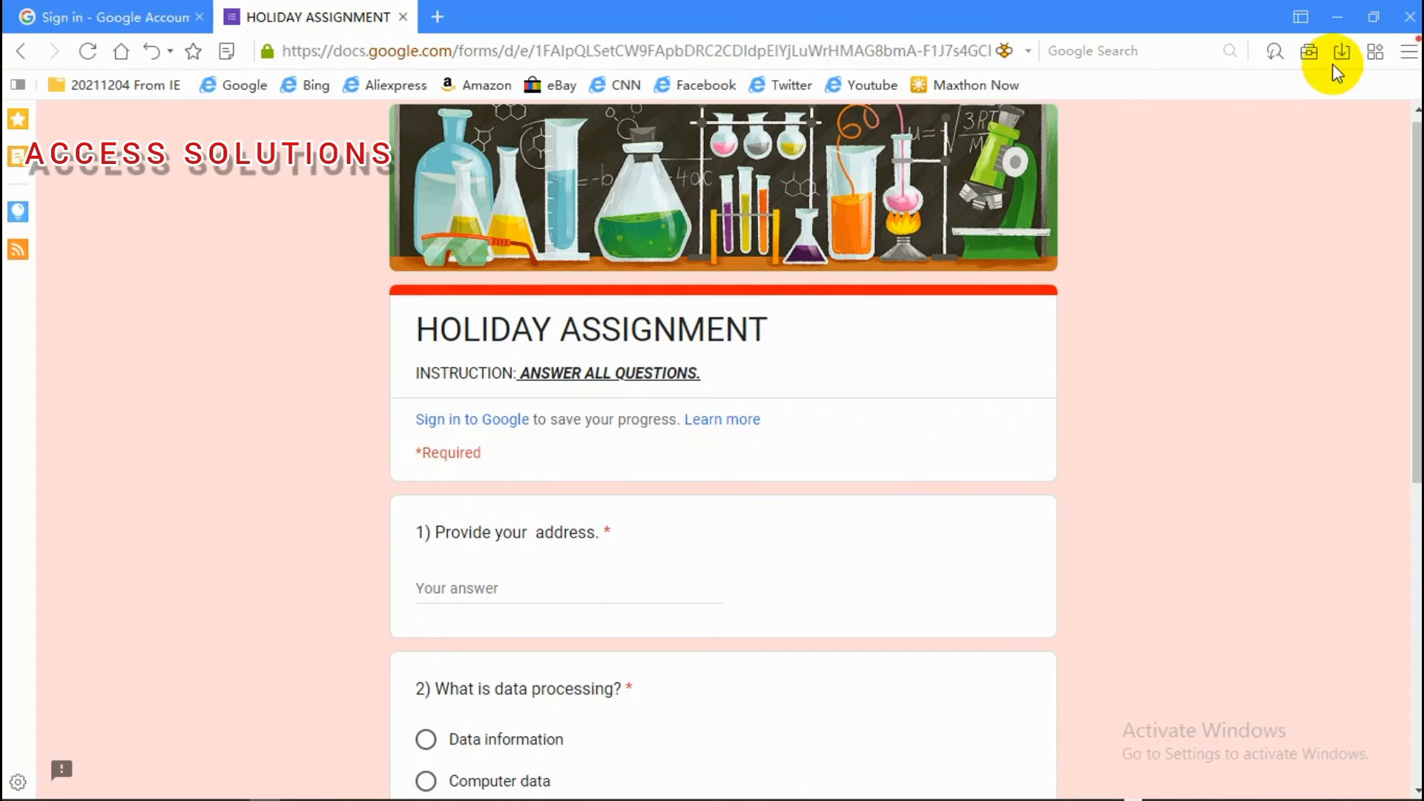
pyautogui.click(1338, 22)
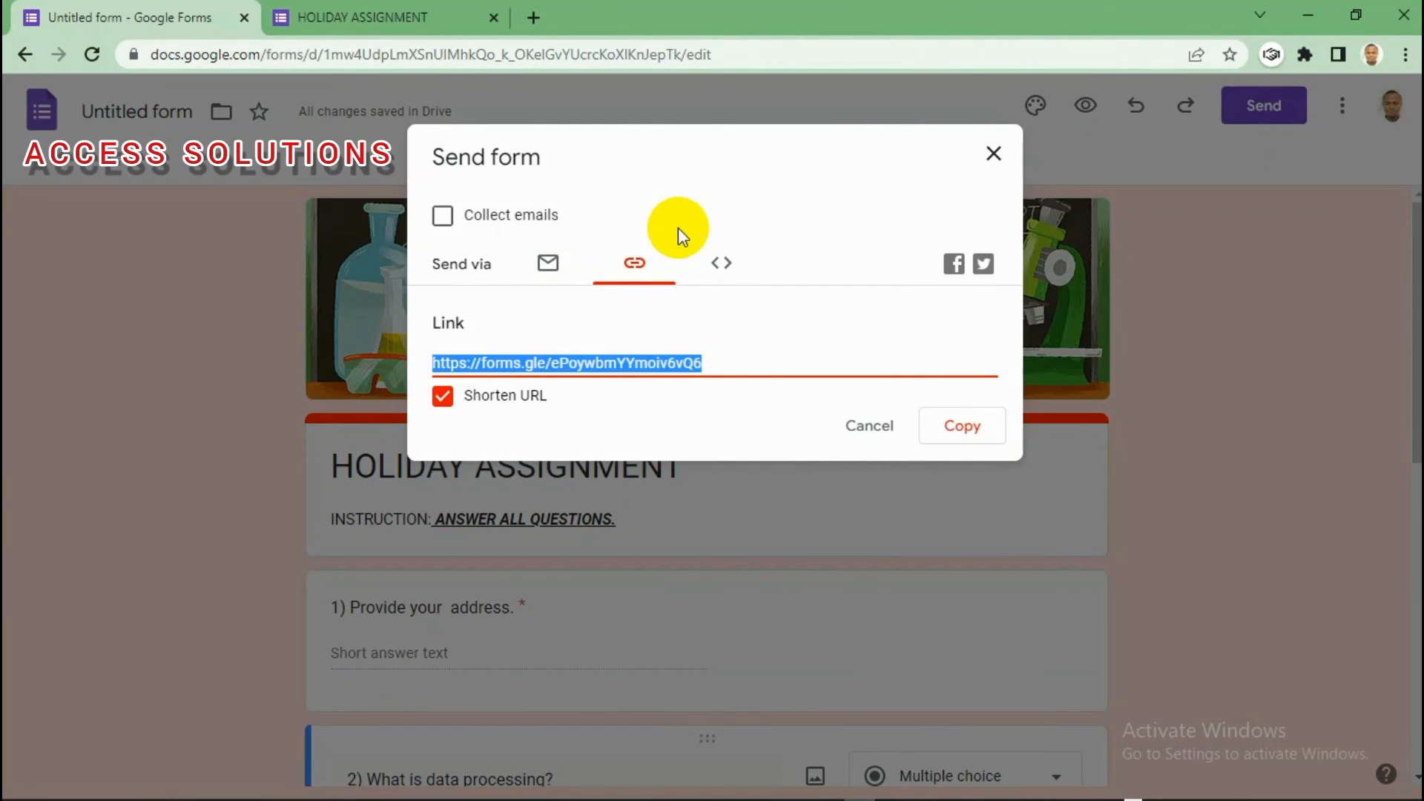
# Step: Tick Collect emails, check the Email and Link send options, and close the dialog
pyautogui.click(443, 217)
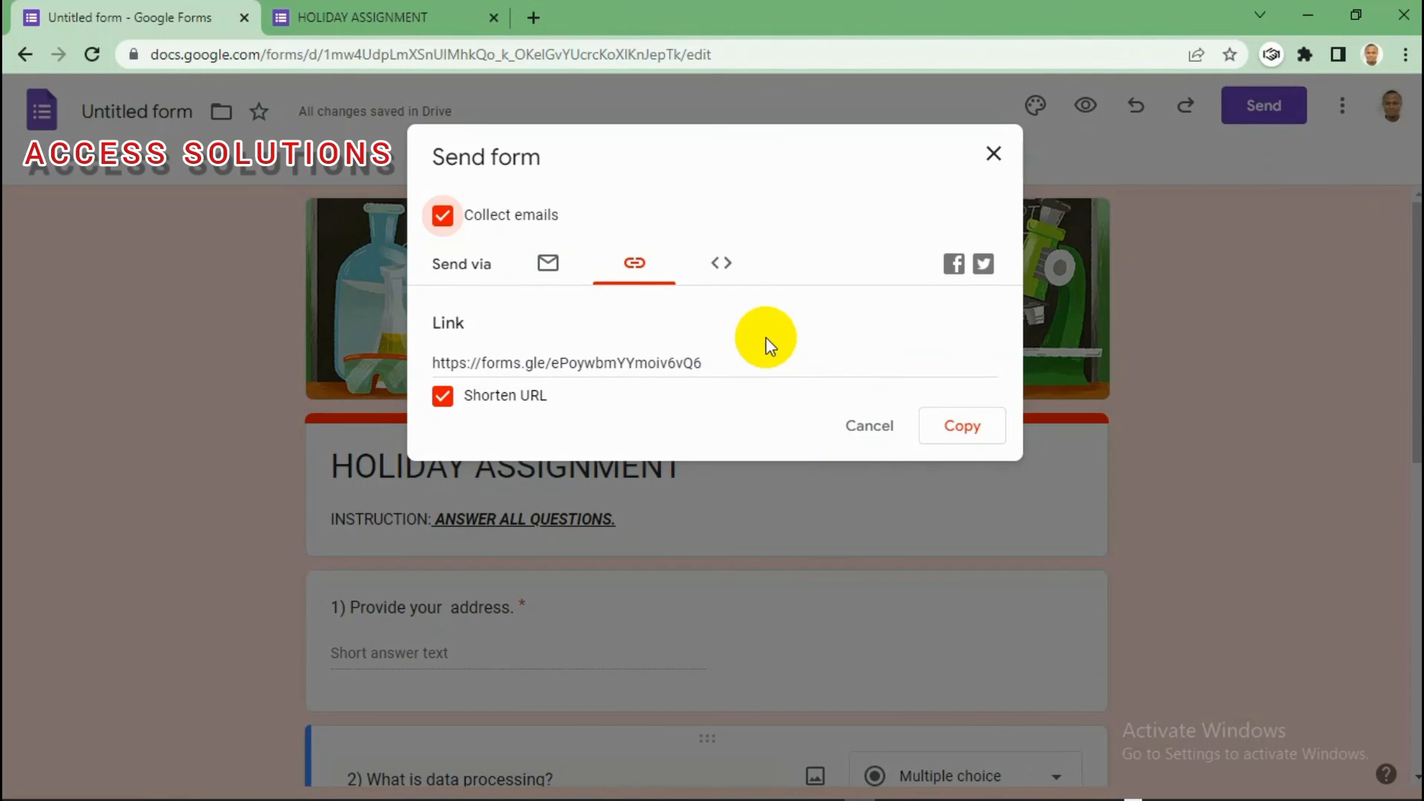
pyautogui.click(550, 268)
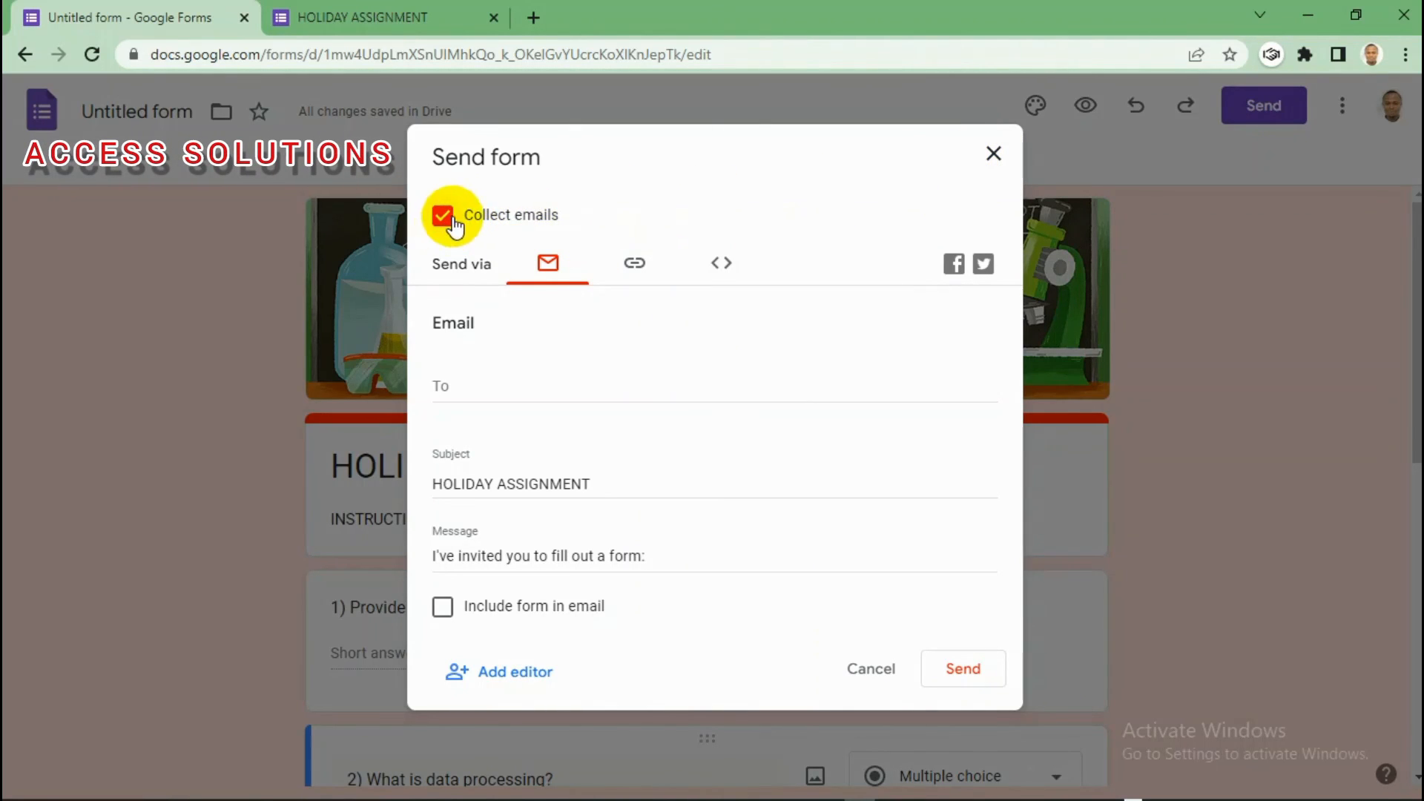
pyautogui.click(631, 266)
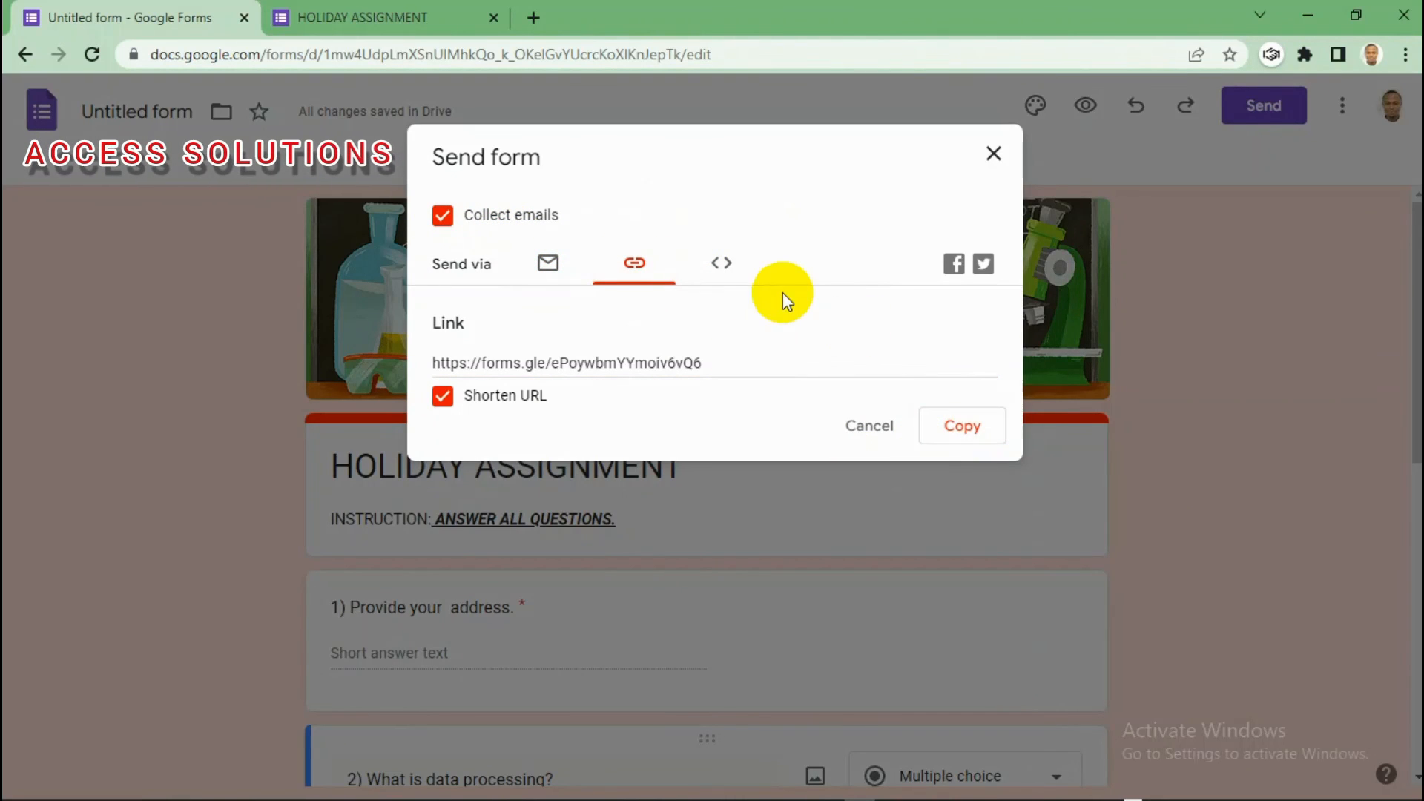
pyautogui.click(993, 157)
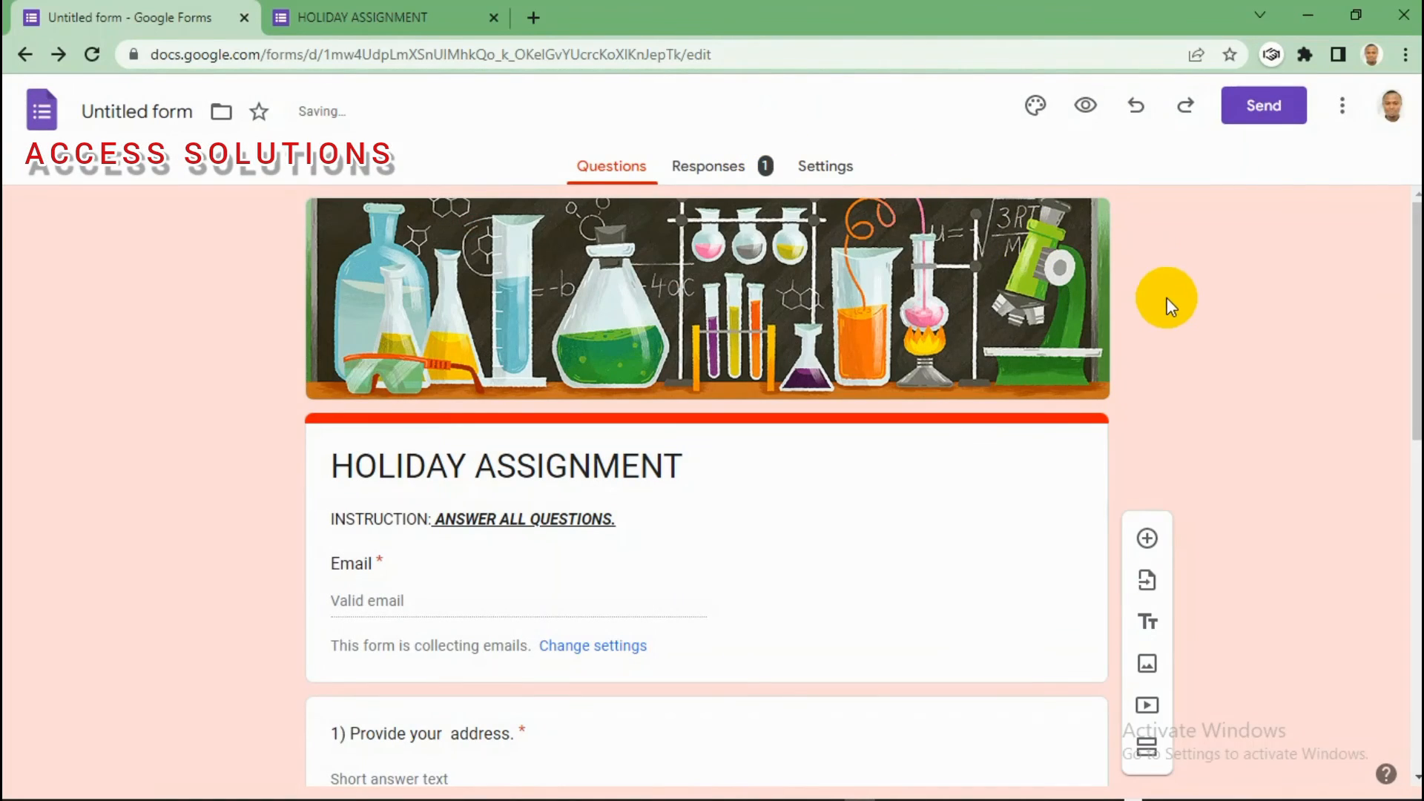
# Step: Scroll past the new required Email field and switch to the Responses tab
pyautogui.scroll(-2, 1413, 267)
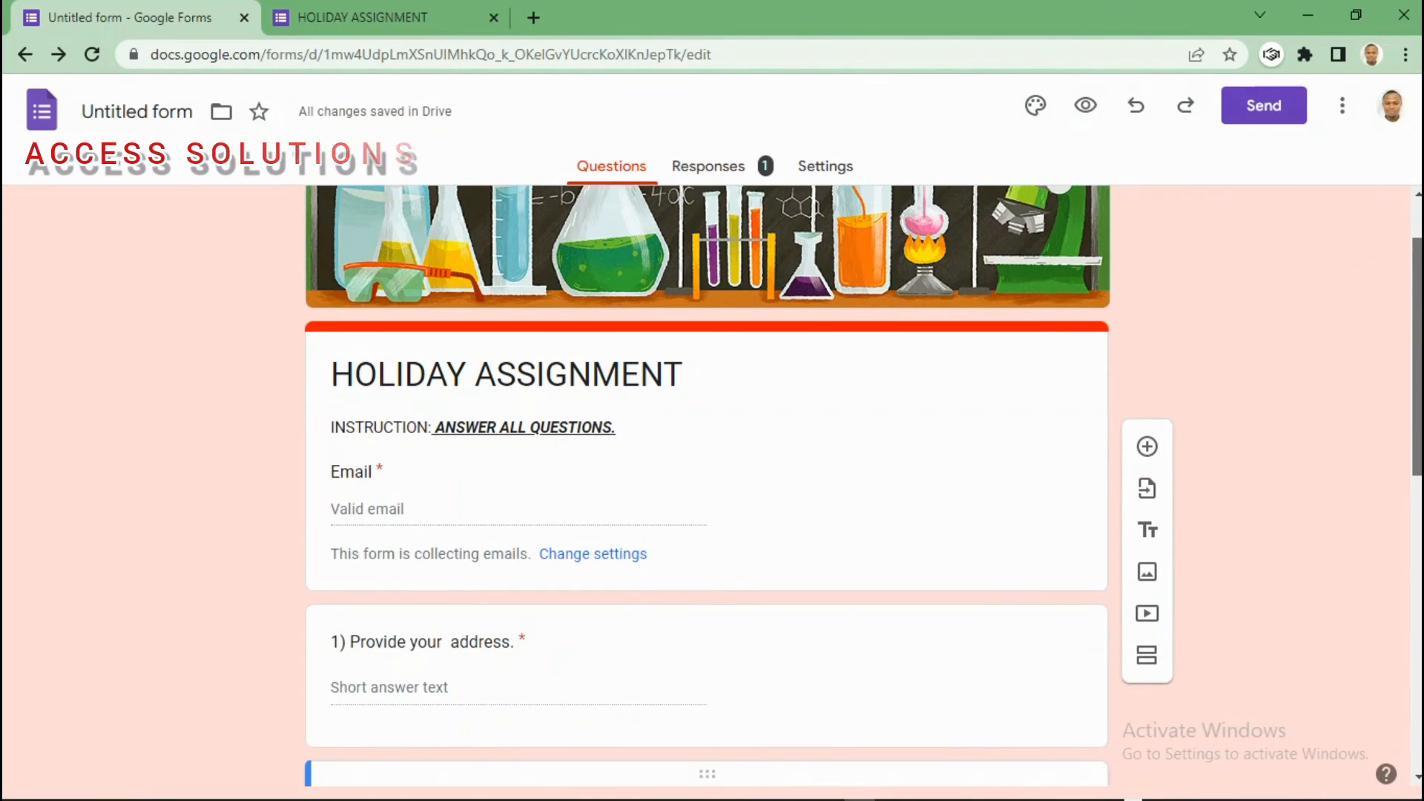
pyautogui.scroll(-2, 860, 460)
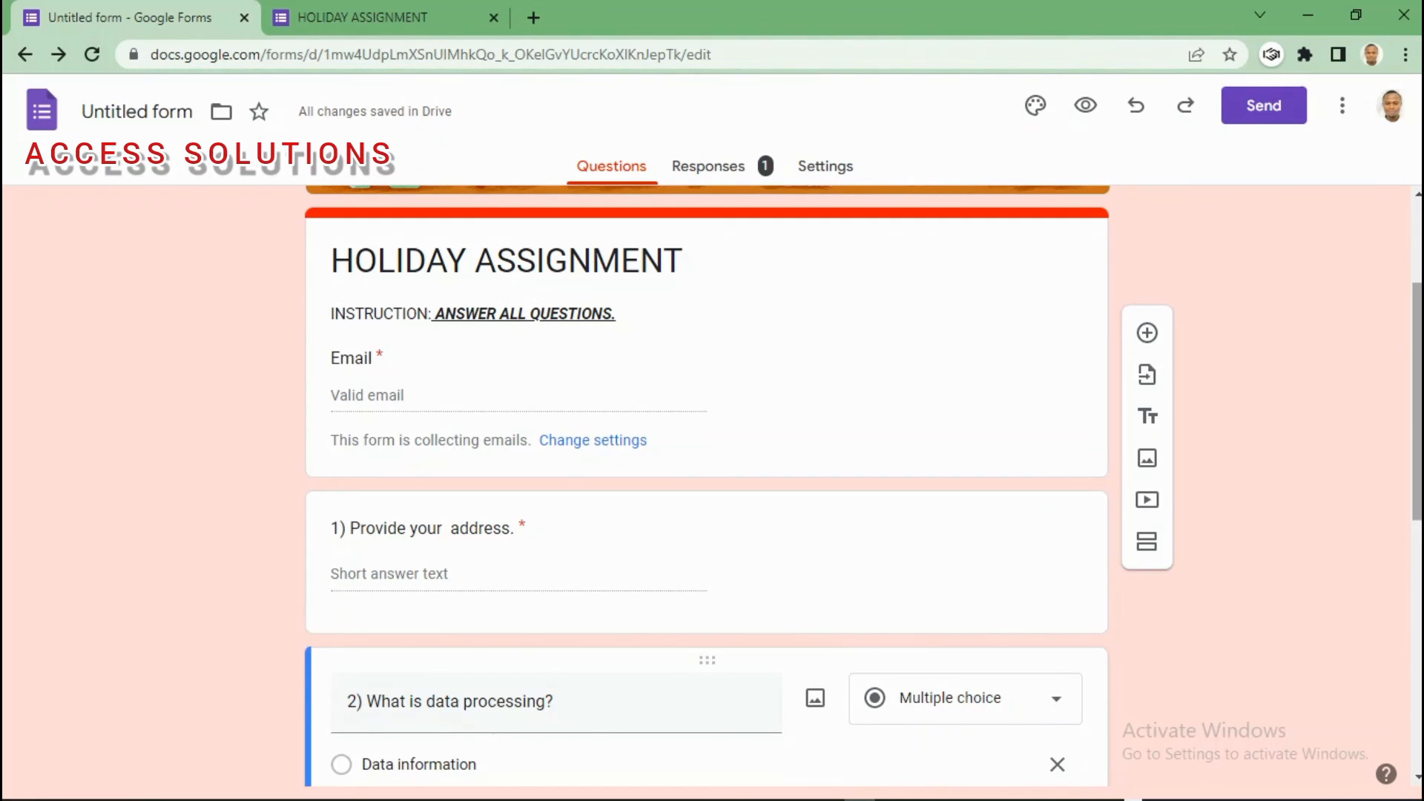
pyautogui.moveTo(1416, 371); pyautogui.dragTo(1413, 416)
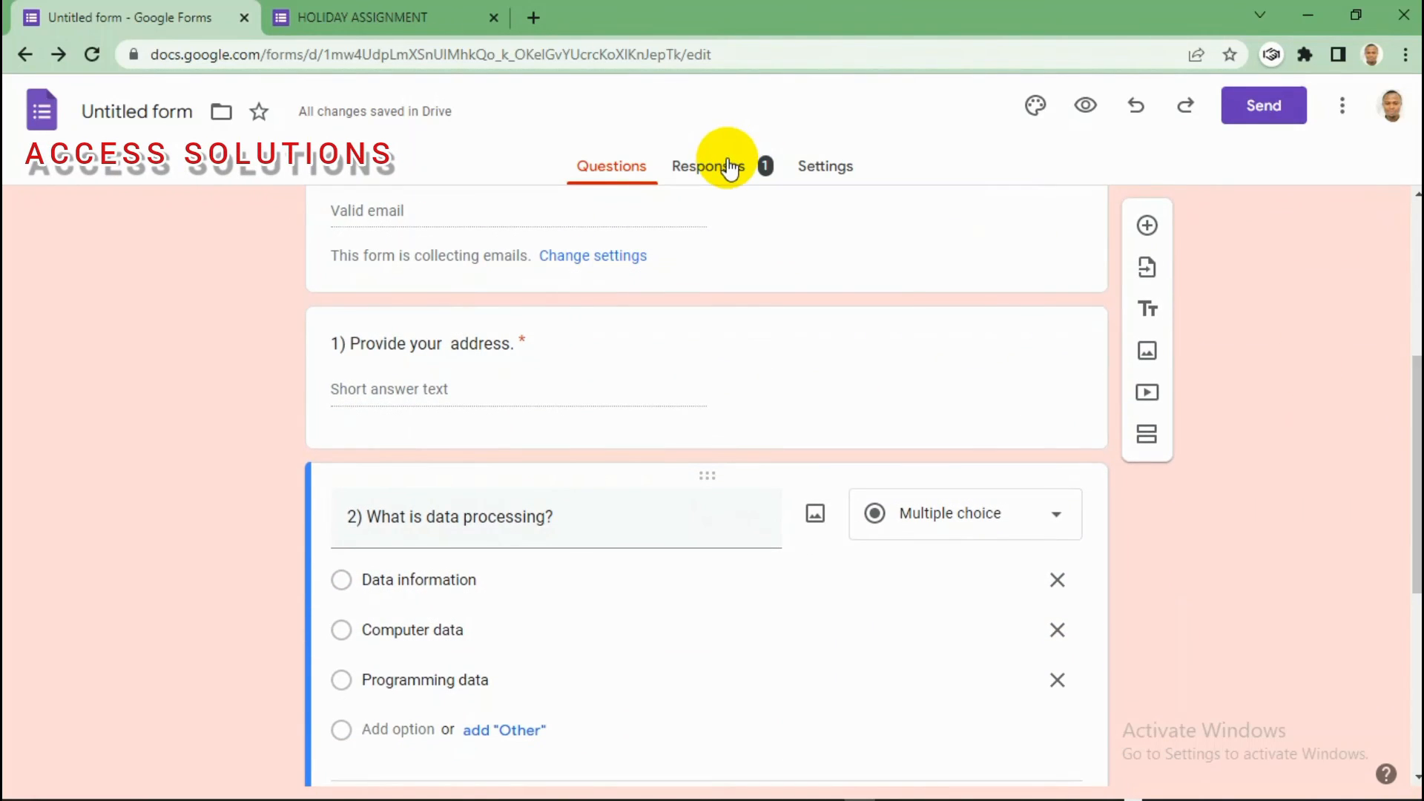
pyautogui.click(726, 166)
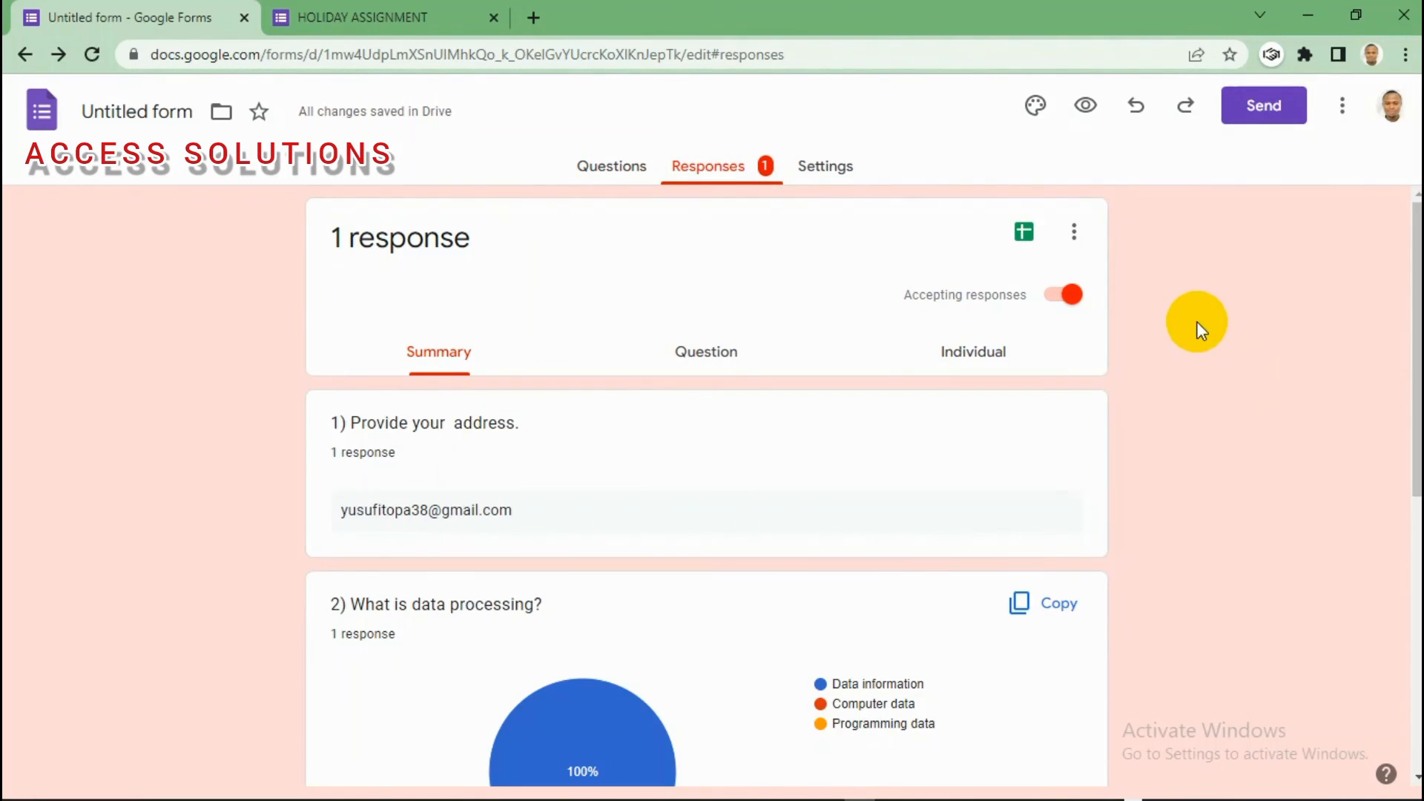
# Step: Switch to the Individual view and scroll through Response 1's four answers
pyautogui.moveTo(1417, 302); pyautogui.dragTo(1412, 275)
pyautogui.click(722, 365)
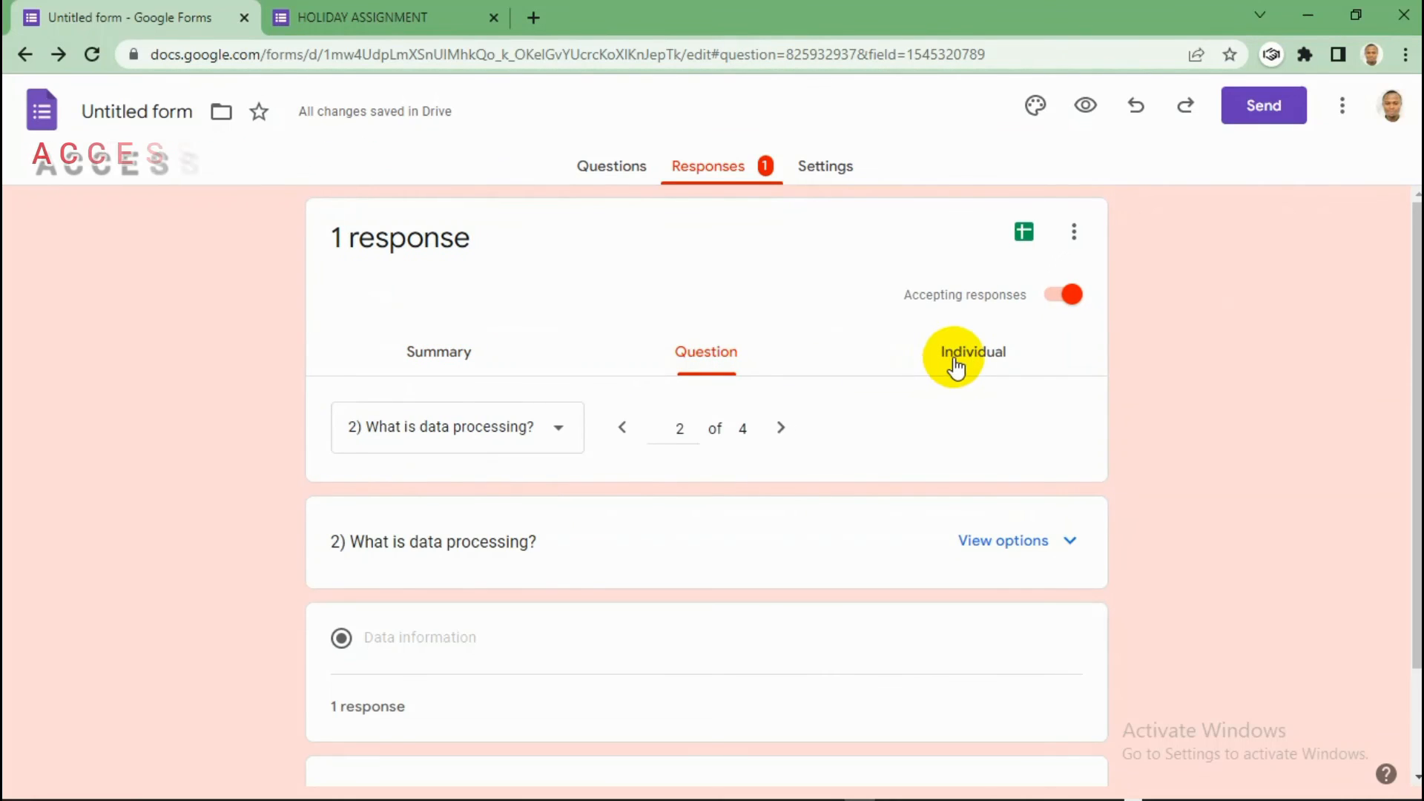
pyautogui.click(971, 356)
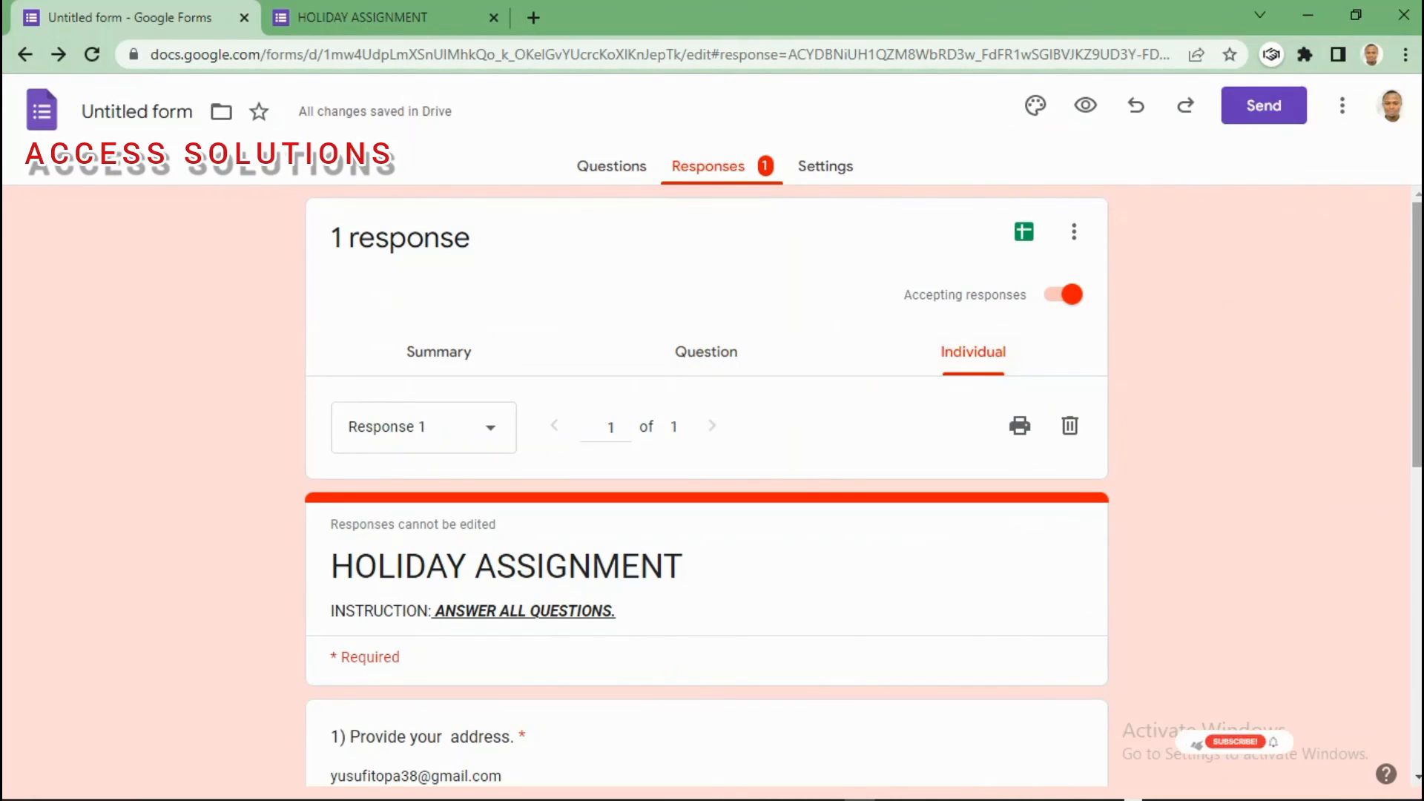
pyautogui.scroll(-1, 1168, 349)
pyautogui.scroll(-3, 1170, 778)
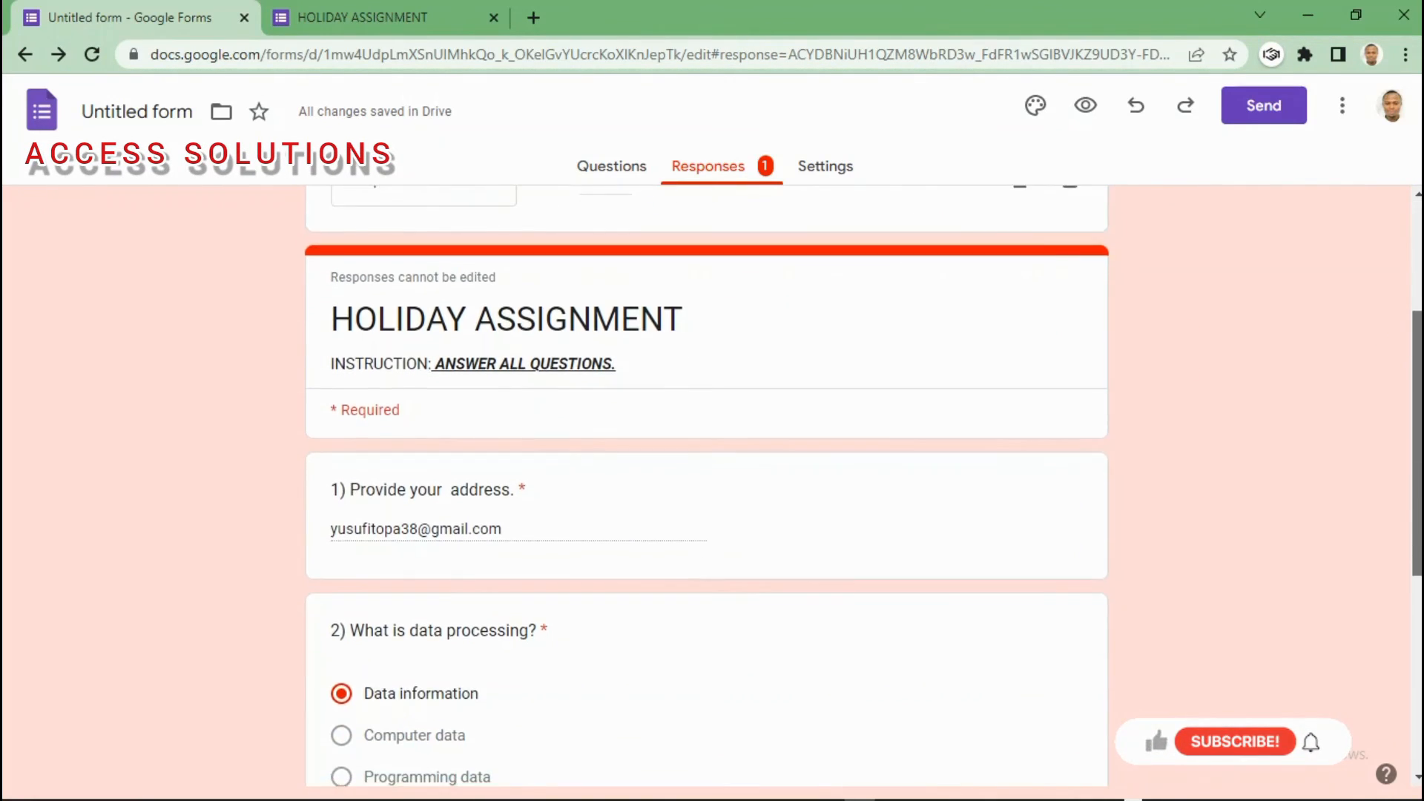
pyautogui.scroll(1, 1170, 779)
pyautogui.scroll(-1, 1169, 761)
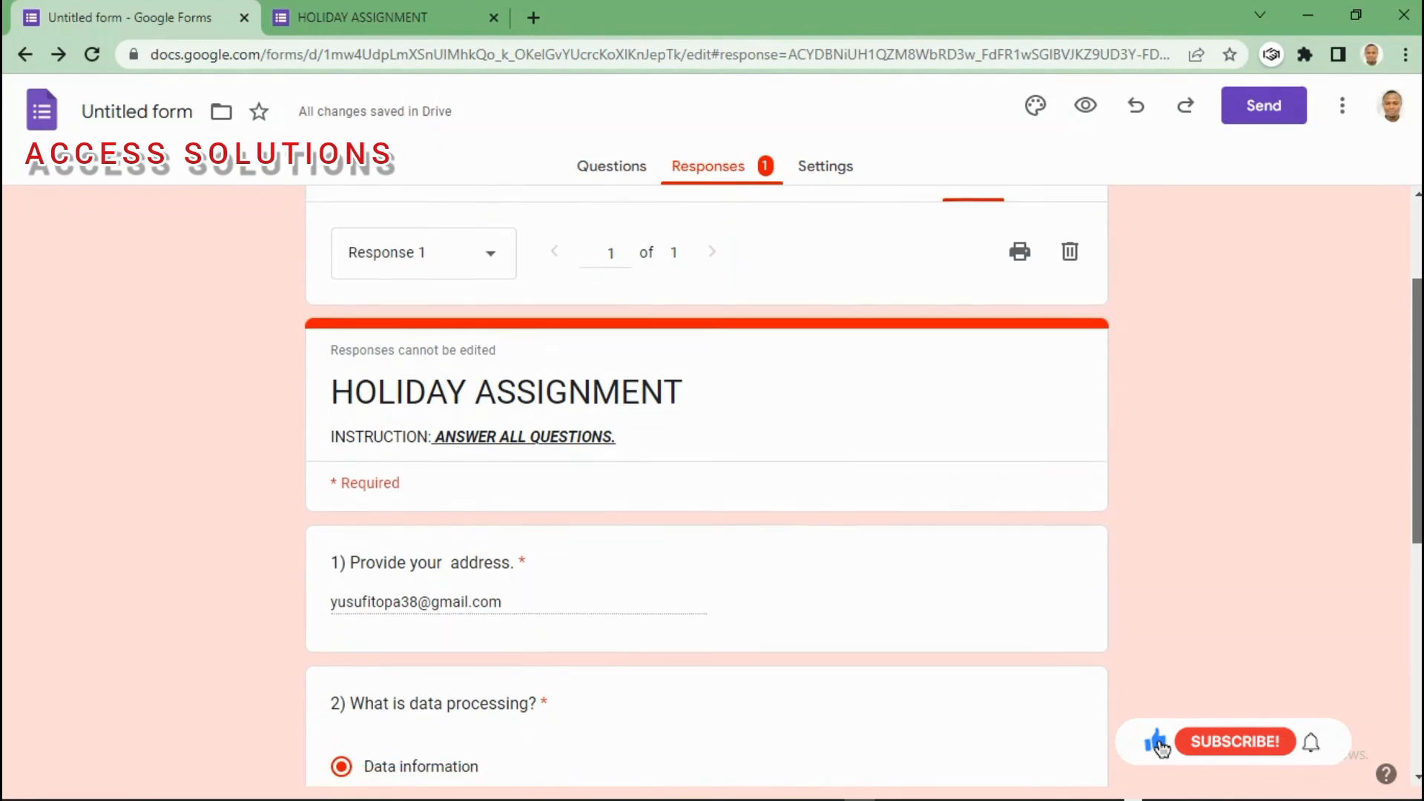
pyautogui.scroll(-5, 1167, 746)
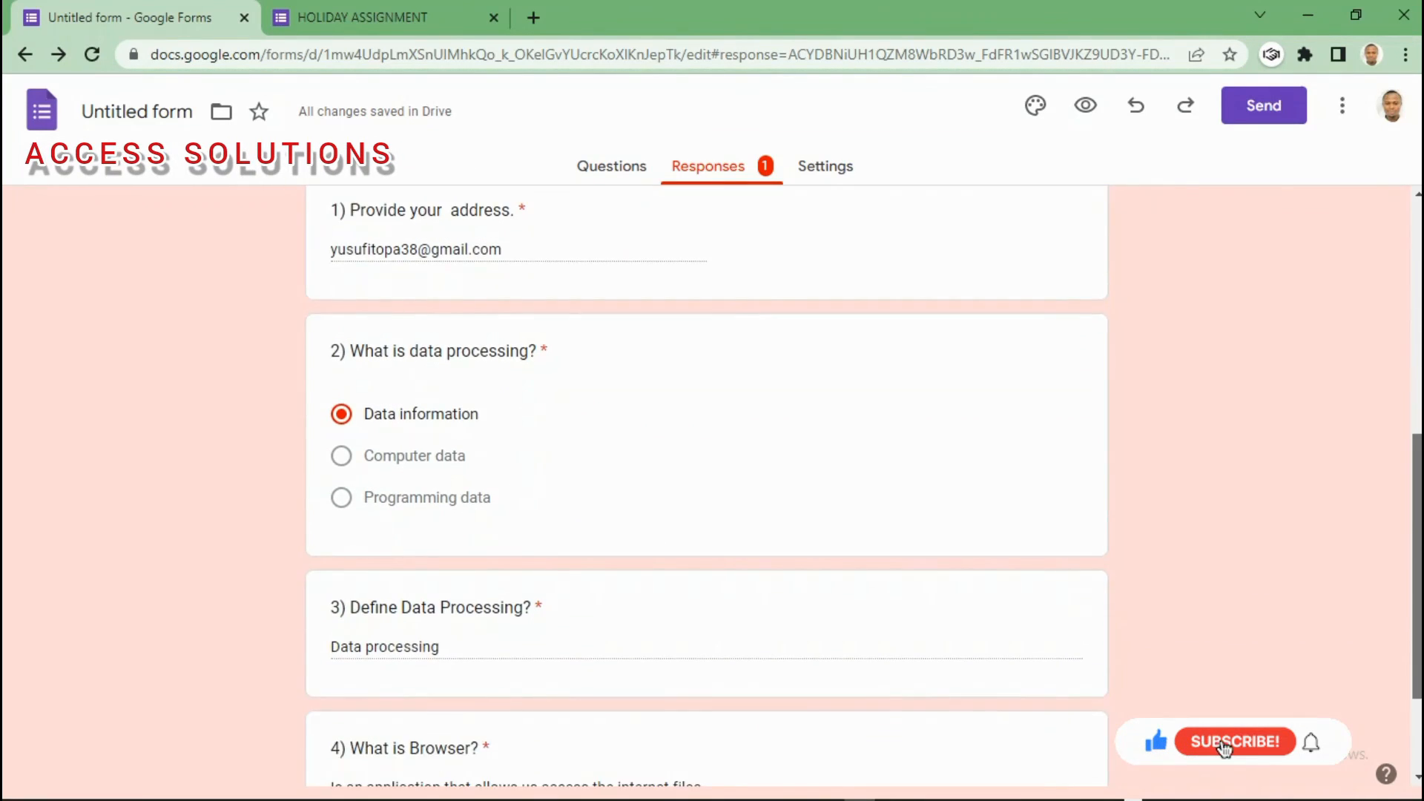
pyautogui.scroll(-1, 1400, 637)
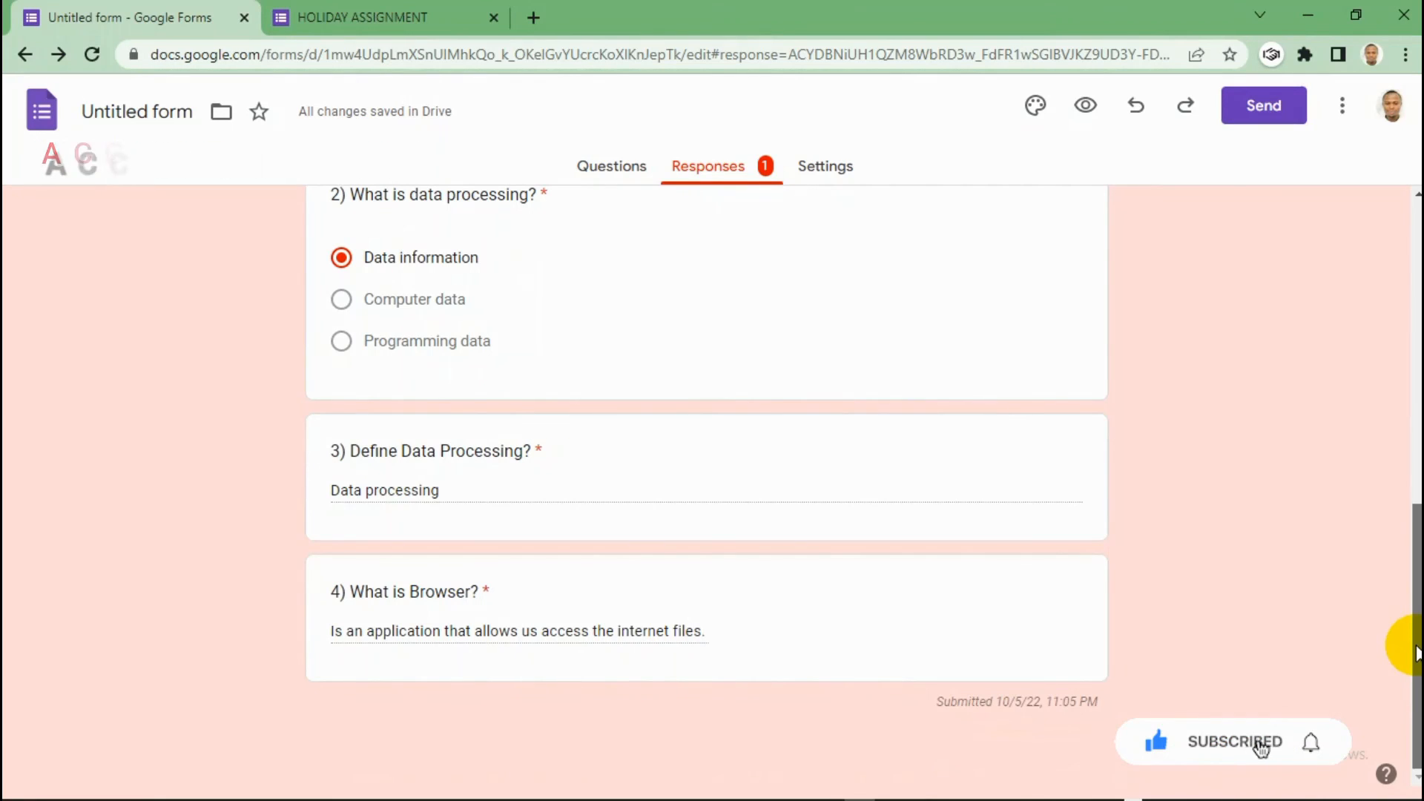
pyautogui.moveTo(1415, 639); pyautogui.dragTo(1400, 348)
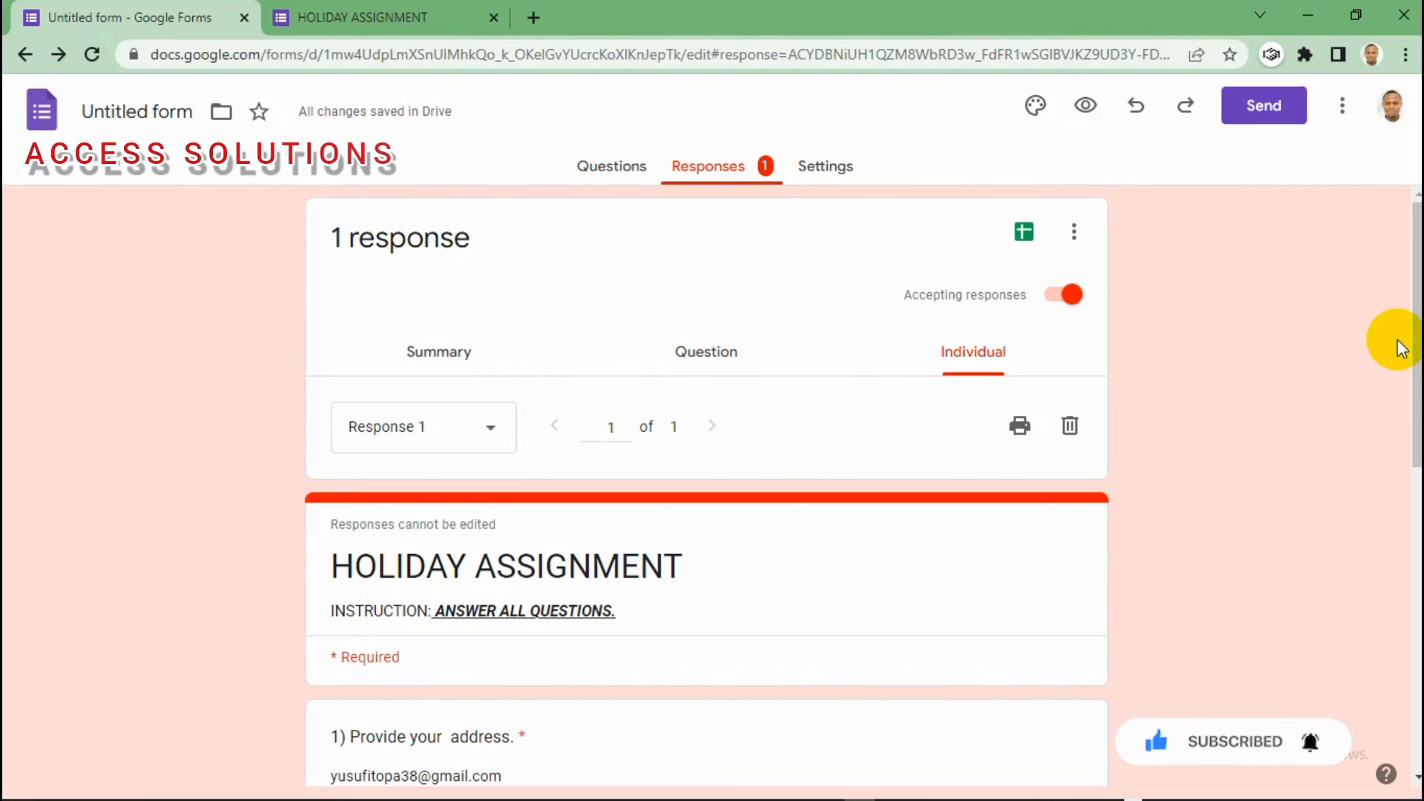